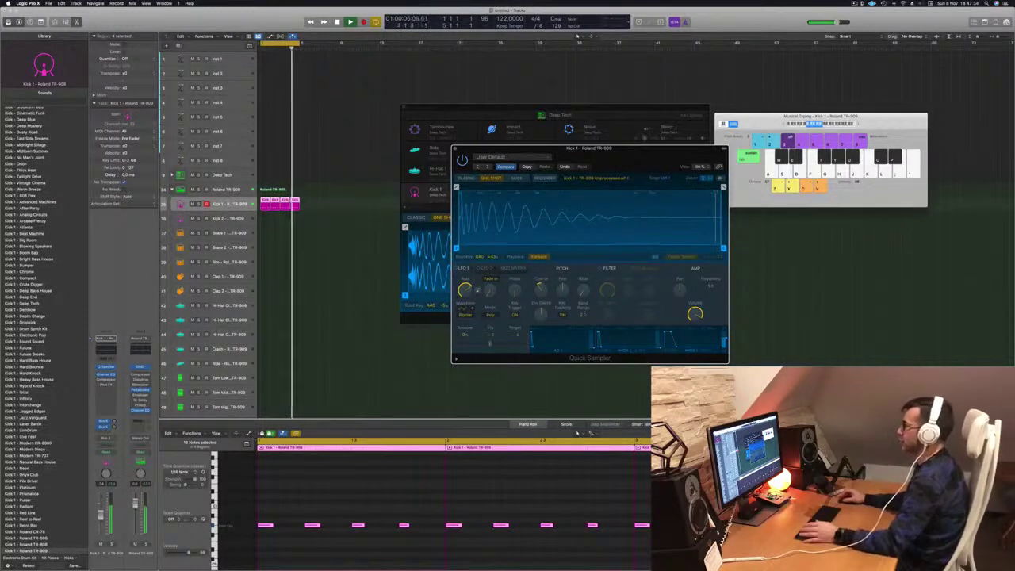
Step: Close the Quick Sampler and Drum Machine Designer windows and play the kick loop
{"action": "left_click_drag", "start_coordinate": [625, 150], "coordinate": [569, 152]}
{"action": "left_click", "coordinate": [401, 151]}
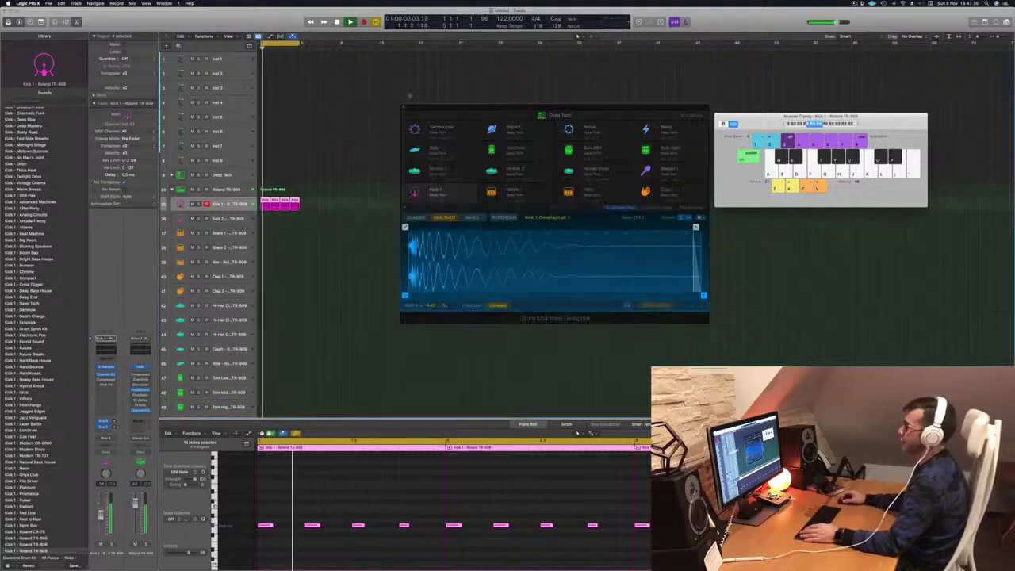
{"action": "key", "text": "super+w"}
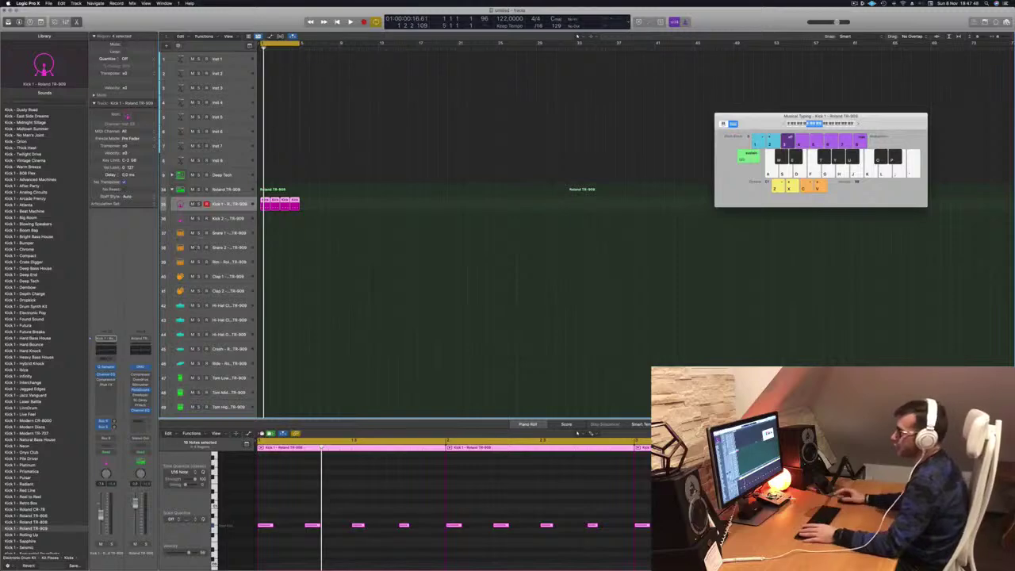
{"action": "key", "text": "space"}
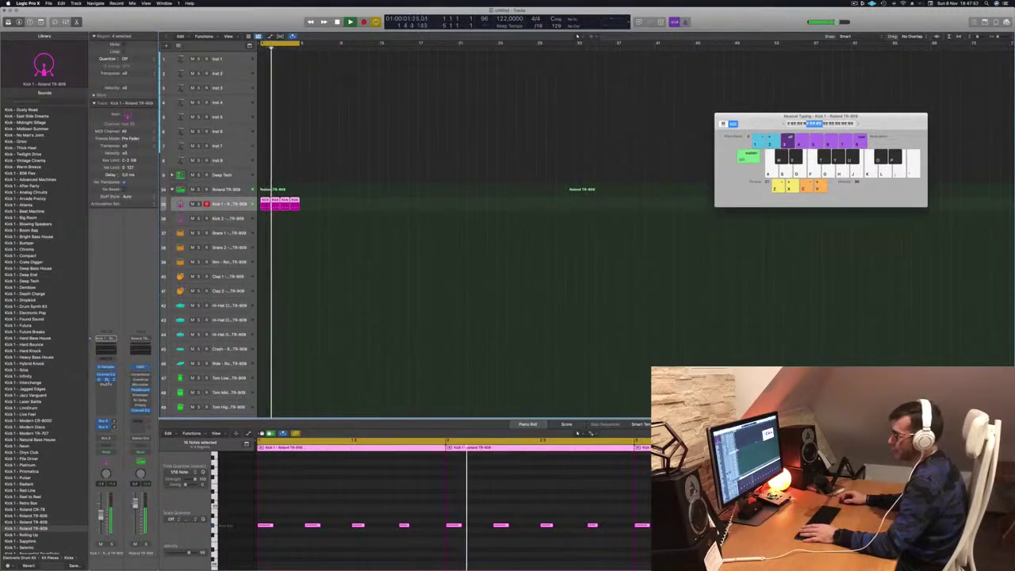
Step: Switch the Kick 1 track's Compressor to the Vintage Opto model and lower its threshold while the loop plays
{"action": "left_click", "coordinate": [105, 380]}
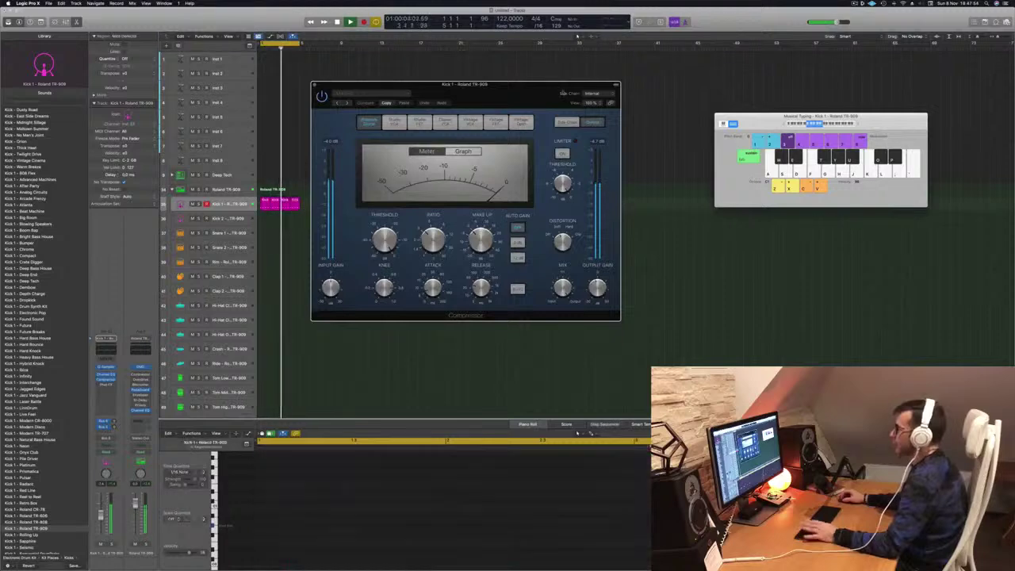
{"action": "left_click", "coordinate": [521, 121]}
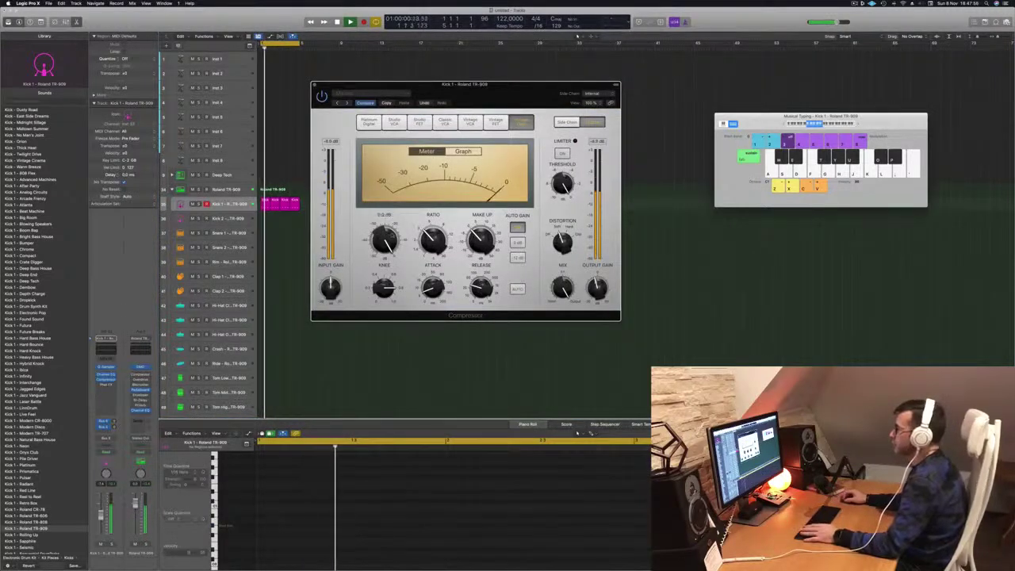
{"action": "left_click_drag", "start_coordinate": [386, 235], "coordinate": [387, 242]}
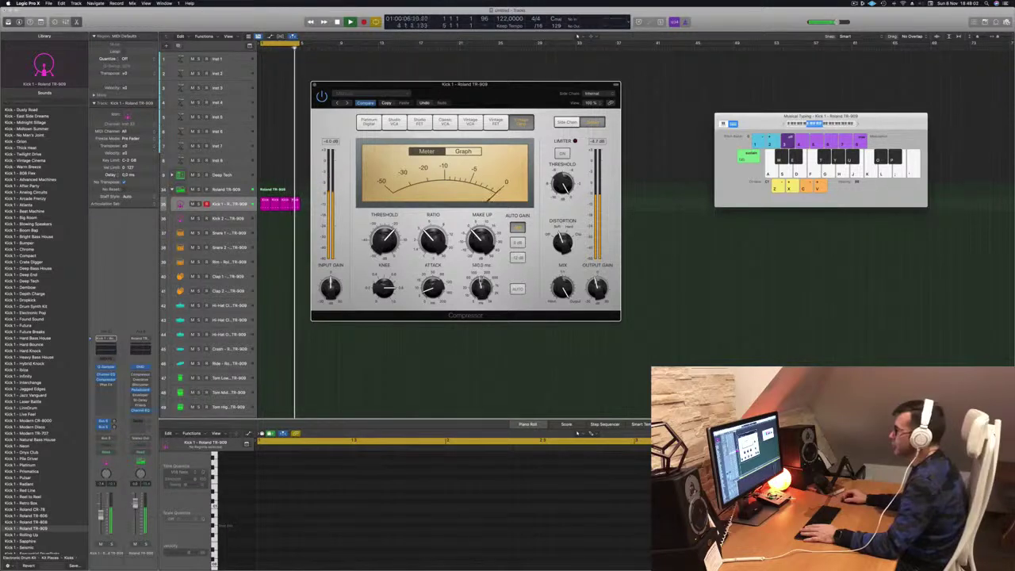
{"action": "key", "text": "space"}
Step: Raise the Kick 1 channel's volume slightly and close its Compressor window
{"action": "left_click", "coordinate": [100, 516]}
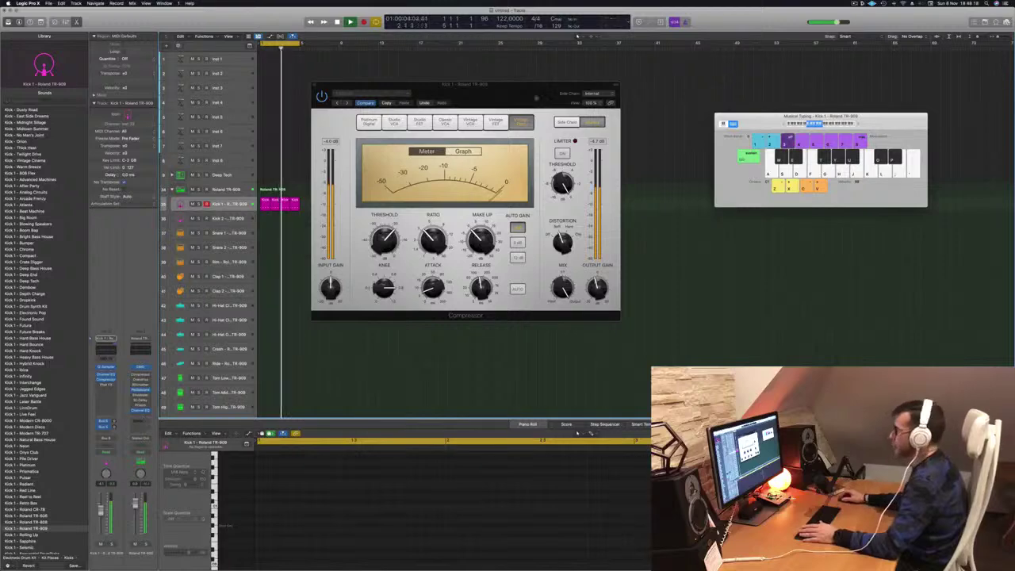
{"action": "left_click_drag", "start_coordinate": [465, 84], "coordinate": [749, 90]}
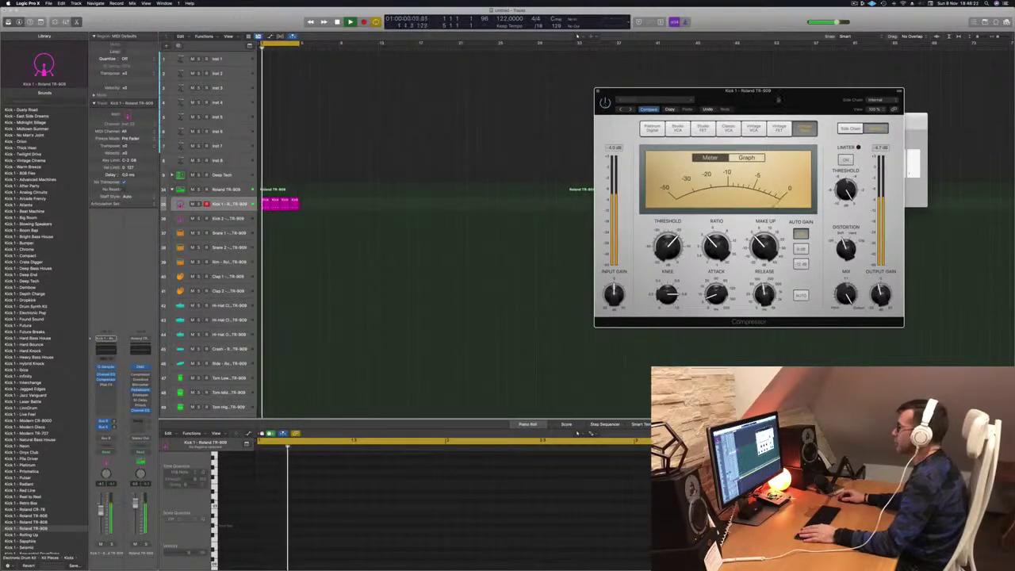
{"action": "key", "text": "super+k"}
{"action": "key", "text": "super+w"}
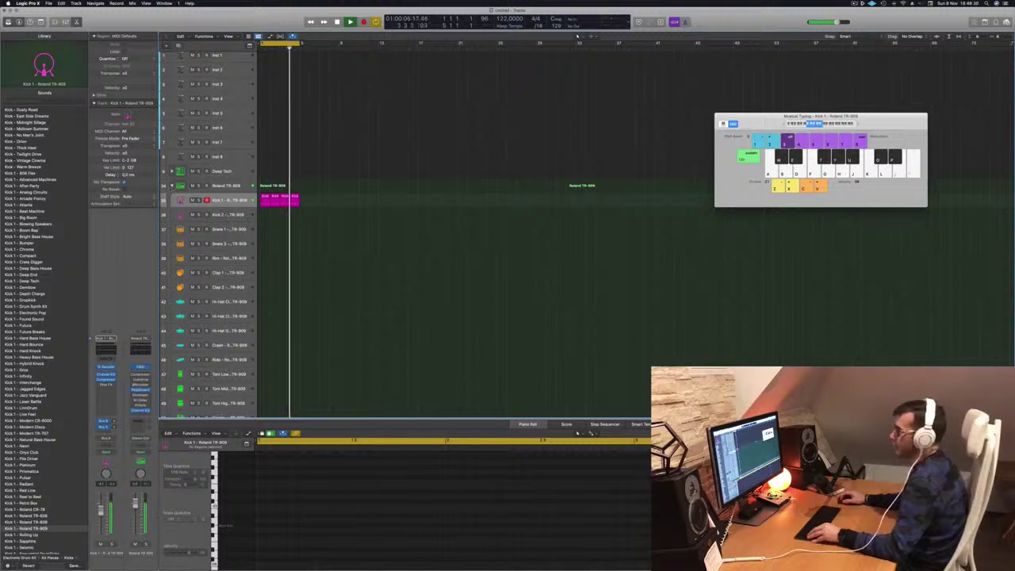
Step: Try to copy the first kick region from the collapsed Roland TR-909 stack onto the Deep Tech track
{"action": "left_click", "coordinate": [172, 186]}
{"action": "left_click", "coordinate": [222, 174]}
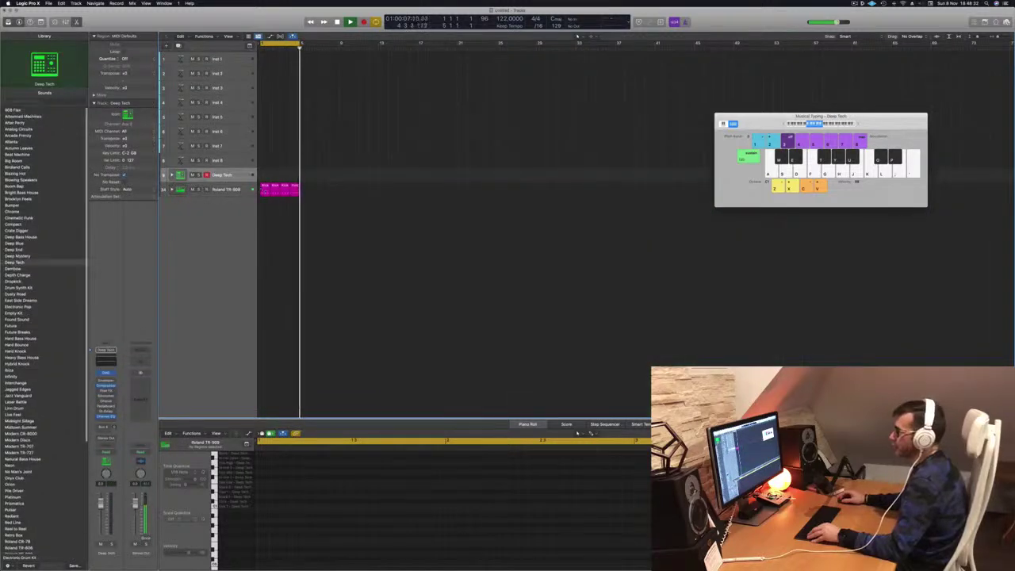
{"action": "left_click", "coordinate": [267, 184]}
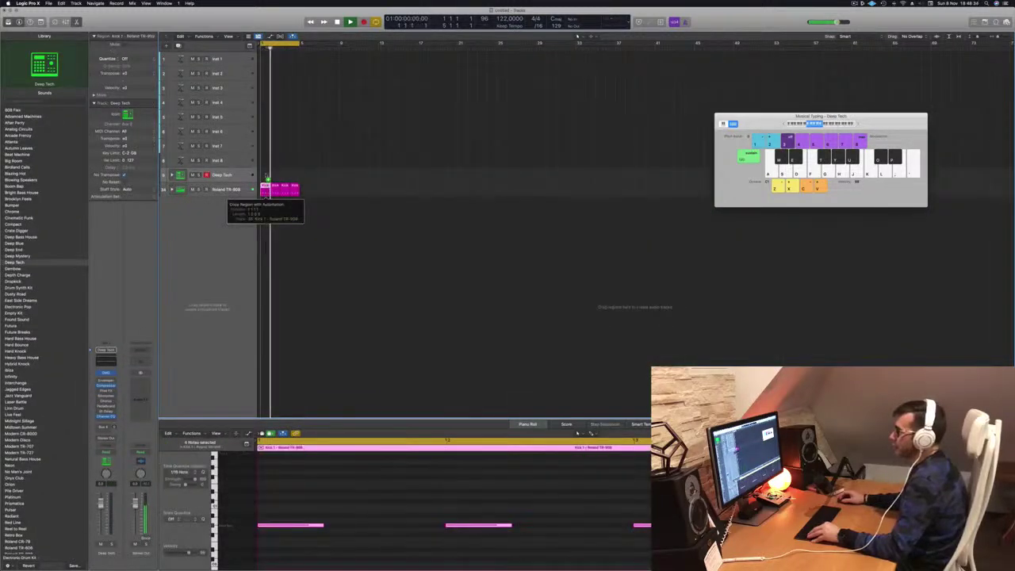
{"action": "left_click_drag", "start_coordinate": [270, 173], "coordinate": [336, 187]}
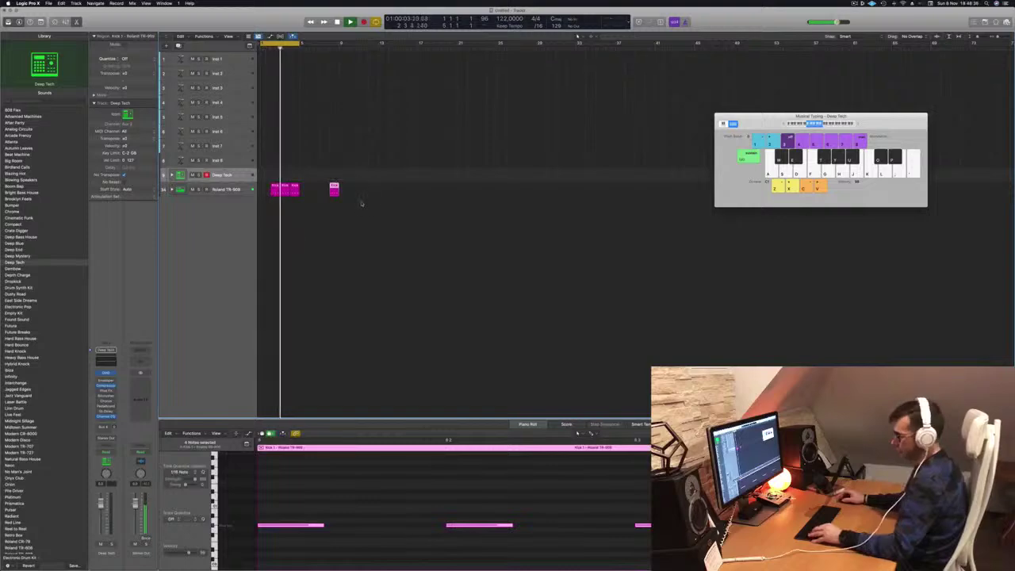
{"action": "key", "text": "super+z"}
{"action": "left_click", "coordinate": [266, 184]}
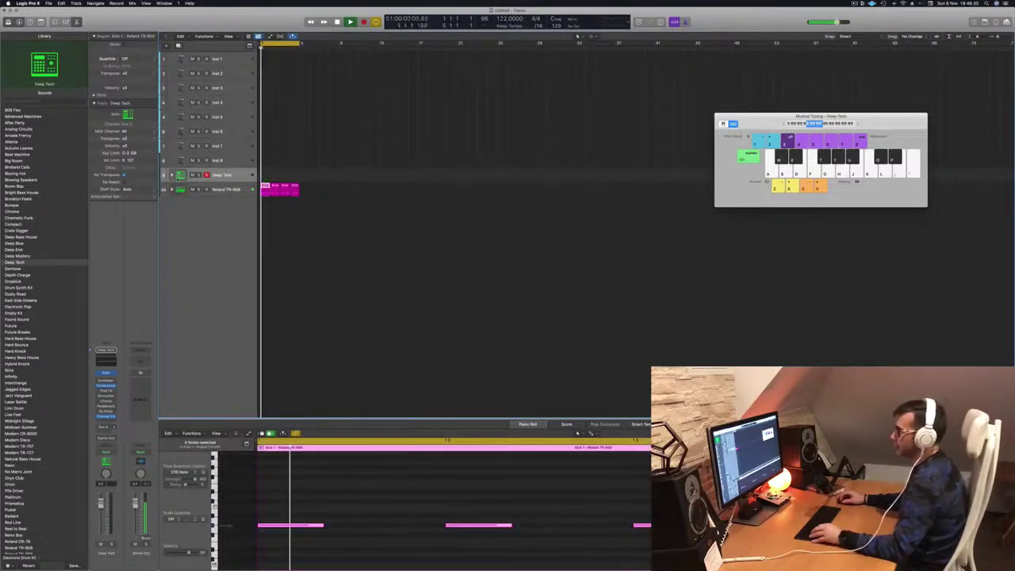
Step: Try to copy the first kick region onto a hi-hat track inside the expanded Deep Tech stack
{"action": "left_click", "coordinate": [172, 176]}
{"action": "scroll", "coordinate": [281, 326], "scroll_direction": "down", "scroll_amount": 5}
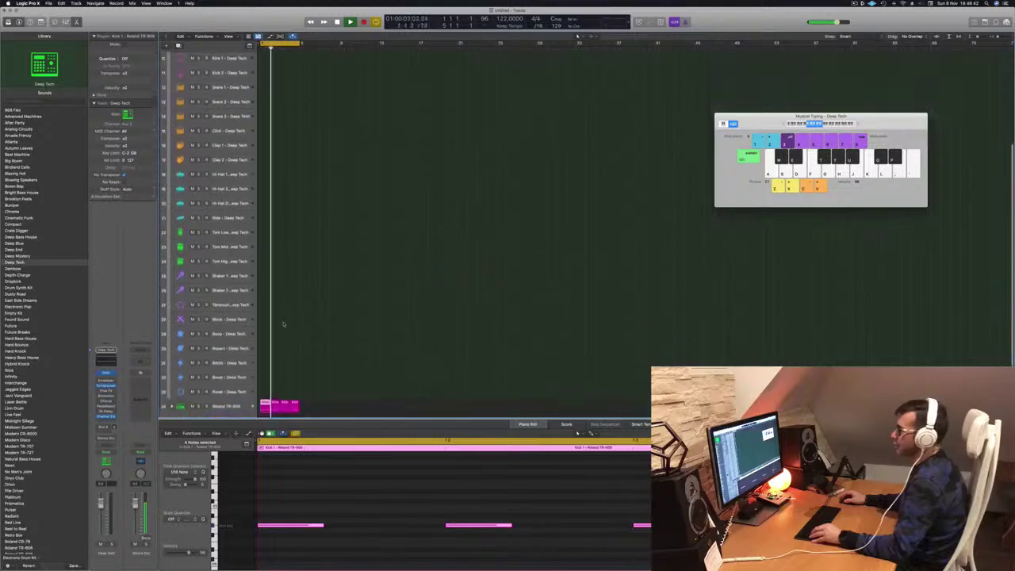
{"action": "left_click_drag", "start_coordinate": [266, 393], "coordinate": [267, 368]}
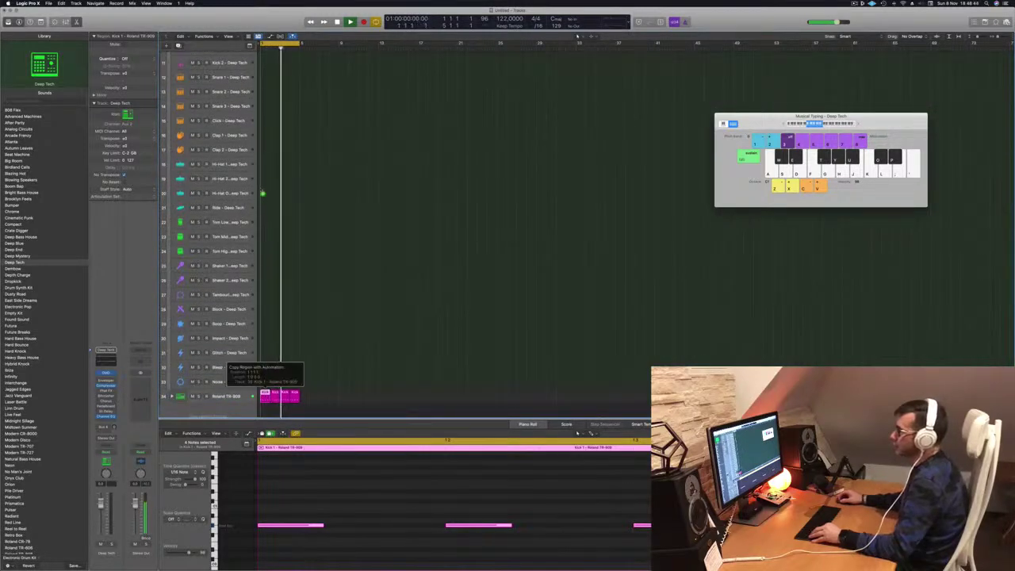
{"action": "left_click_drag", "start_coordinate": [275, 180], "coordinate": [288, 194]}
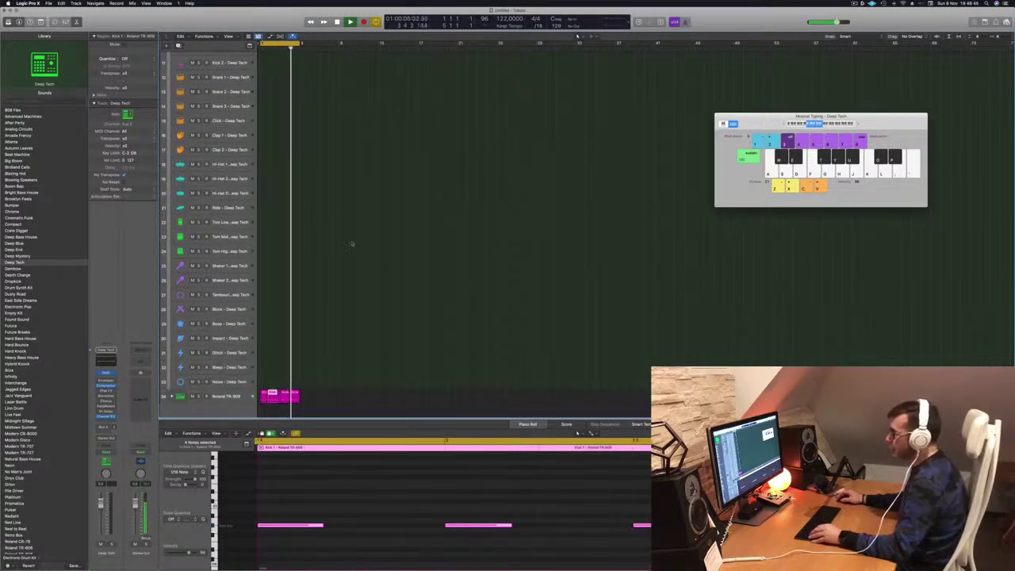
{"action": "scroll", "coordinate": [351, 243], "scroll_direction": "down", "scroll_amount": 2}
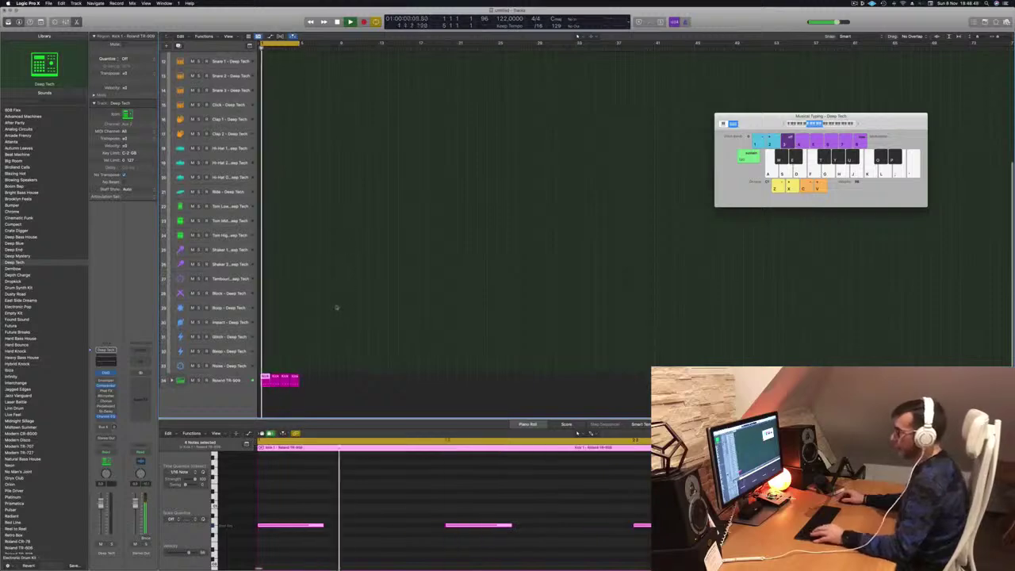
{"action": "key", "text": "super+z"}
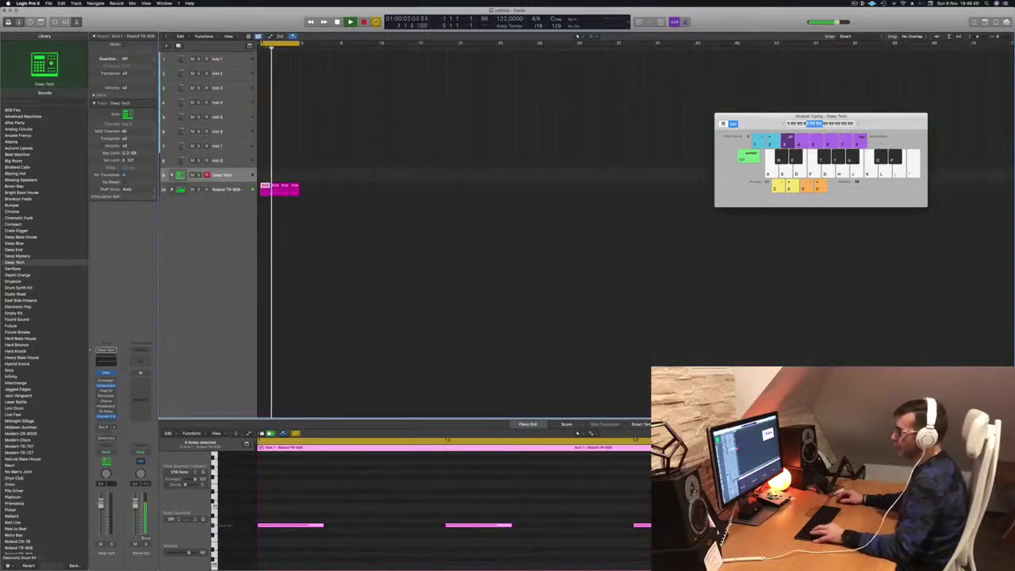
Step: Place a copy of the first Kick 1 region at bar 1 of the Deep Tech kit's Hi-Hat Open track
{"action": "left_click", "coordinate": [172, 189]}
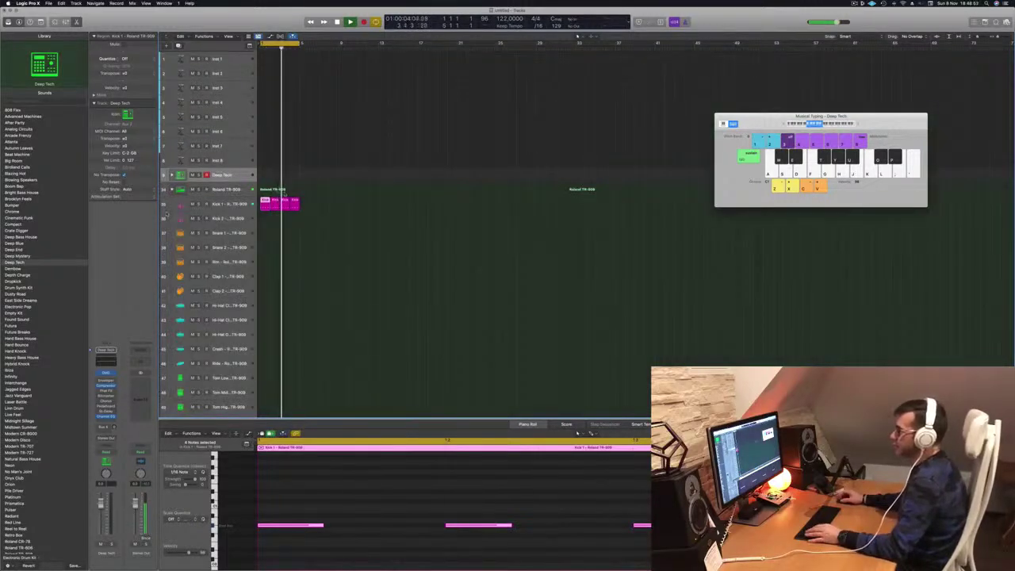
{"action": "mouse_move", "coordinate": [268, 203]}
{"action": "left_mouse_down"}
{"action": "mouse_move", "coordinate": [268, 176]}
{"action": "mouse_move", "coordinate": [266, 208]}
{"action": "left_mouse_up"}
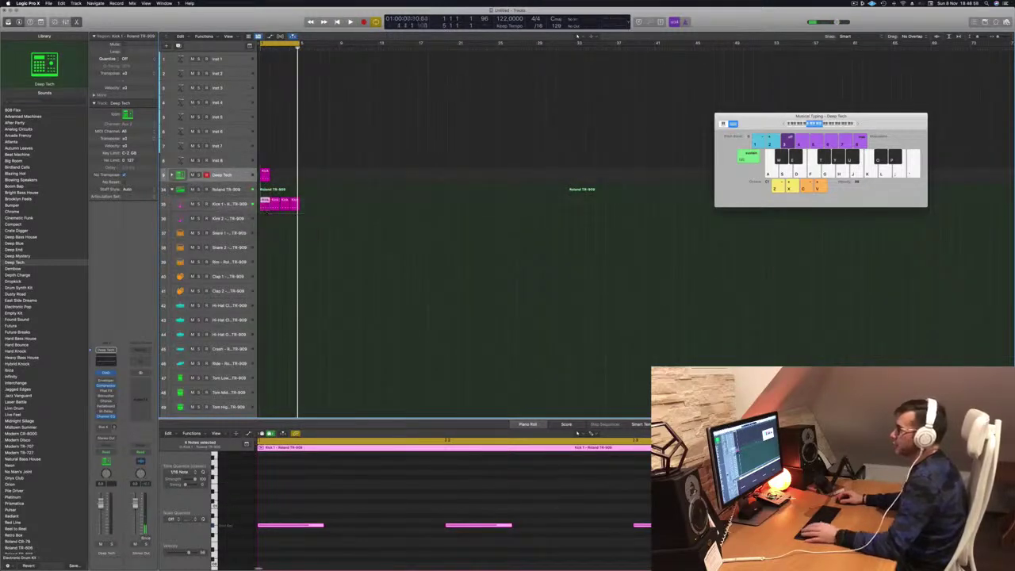
{"action": "left_click", "coordinate": [171, 175]}
{"action": "scroll", "coordinate": [272, 173], "scroll_direction": "right", "scroll_amount": 4}
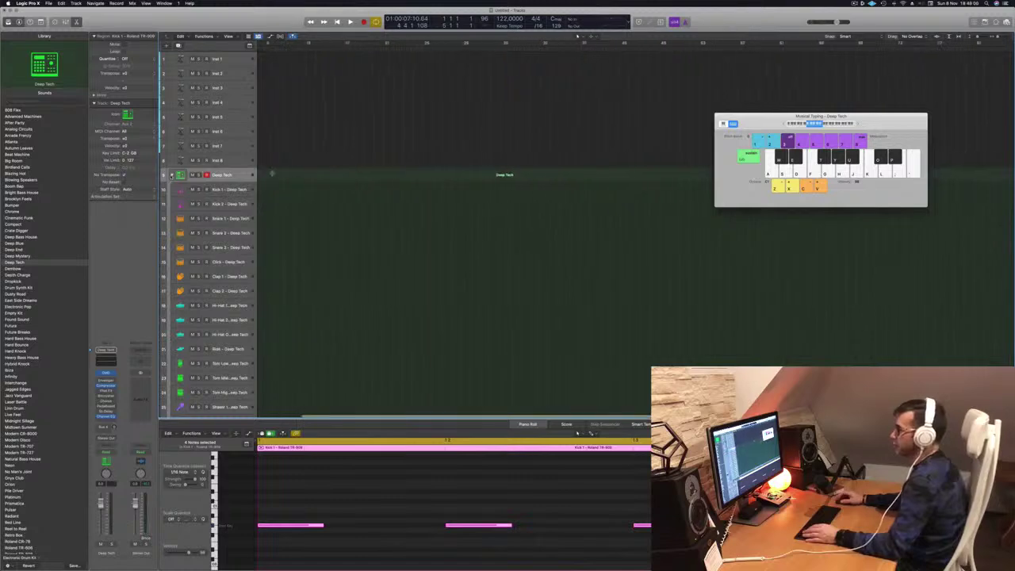
{"action": "scroll", "coordinate": [270, 173], "scroll_direction": "left", "scroll_amount": 4}
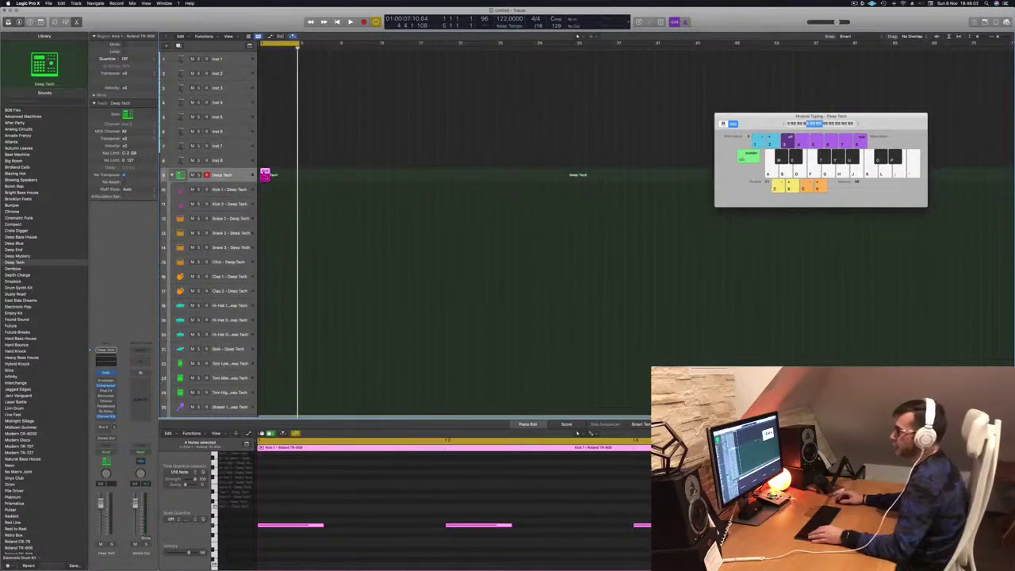
{"action": "left_click_drag", "start_coordinate": [264, 175], "coordinate": [264, 336]}
Step: Shift all notes in the Hi-Hat Open region half a beat later to put them on the offbeats
{"action": "left_click", "coordinate": [368, 521]}
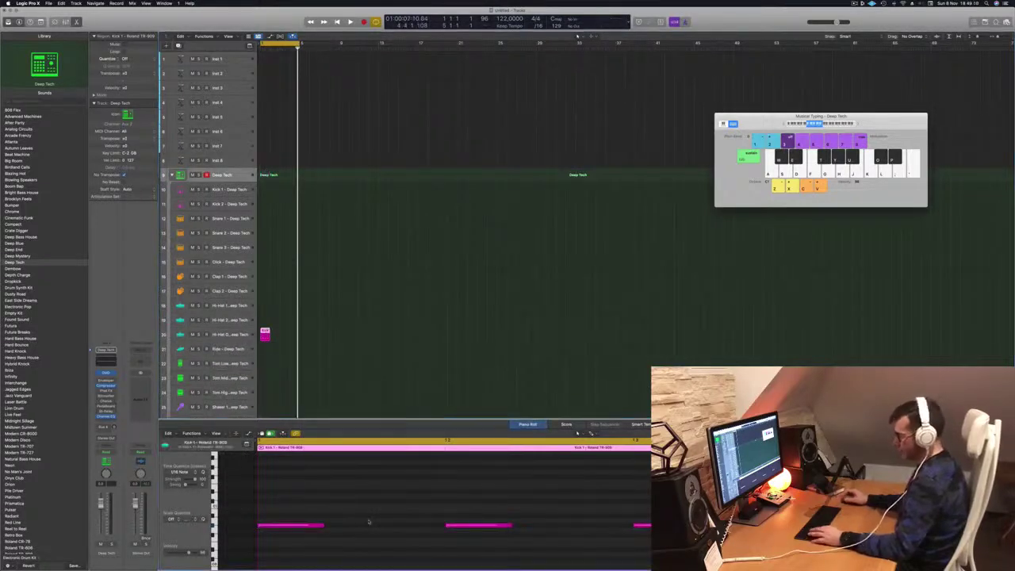
{"action": "key", "text": "super+a"}
{"action": "key", "text": "alt+Right"}
{"action": "key", "text": "alt+Right"}
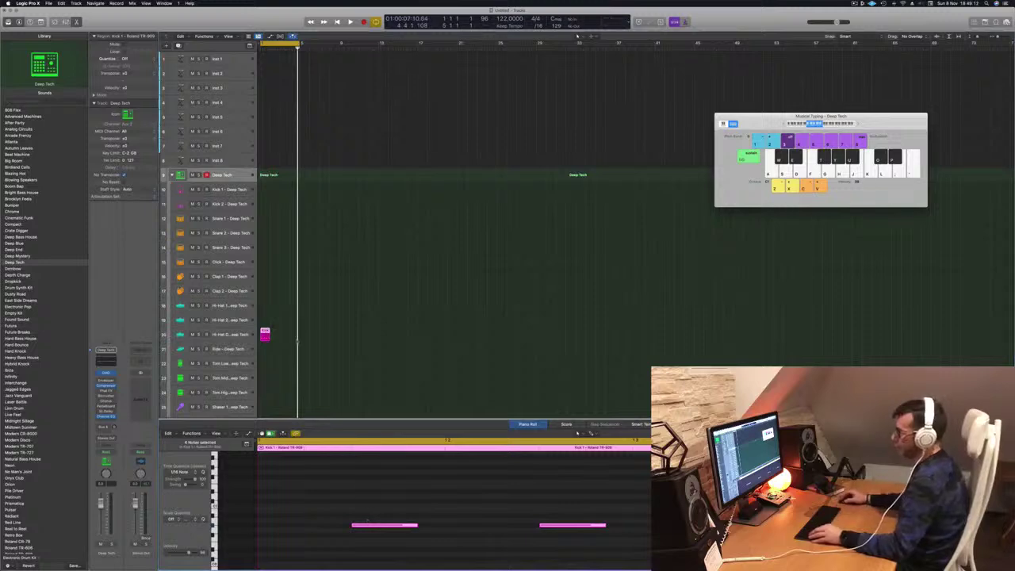
Step: Repeat the one-bar Hi-Hat Open region across four bars and play it back
{"action": "left_click_drag", "start_coordinate": [270, 334], "coordinate": [286, 335]}
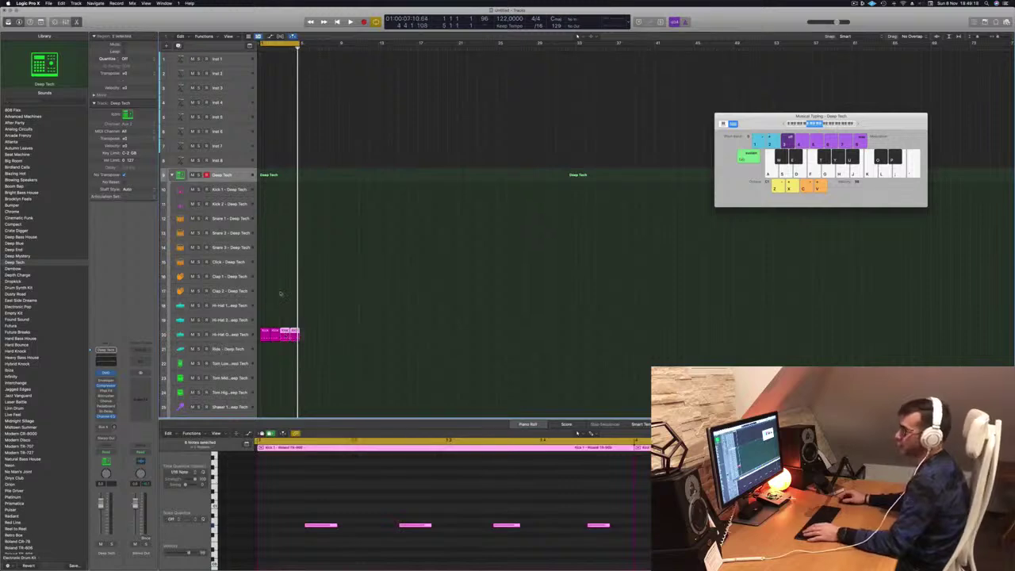
{"action": "scroll", "coordinate": [281, 294], "scroll_direction": "down", "scroll_amount": 1}
{"action": "key", "text": "space"}
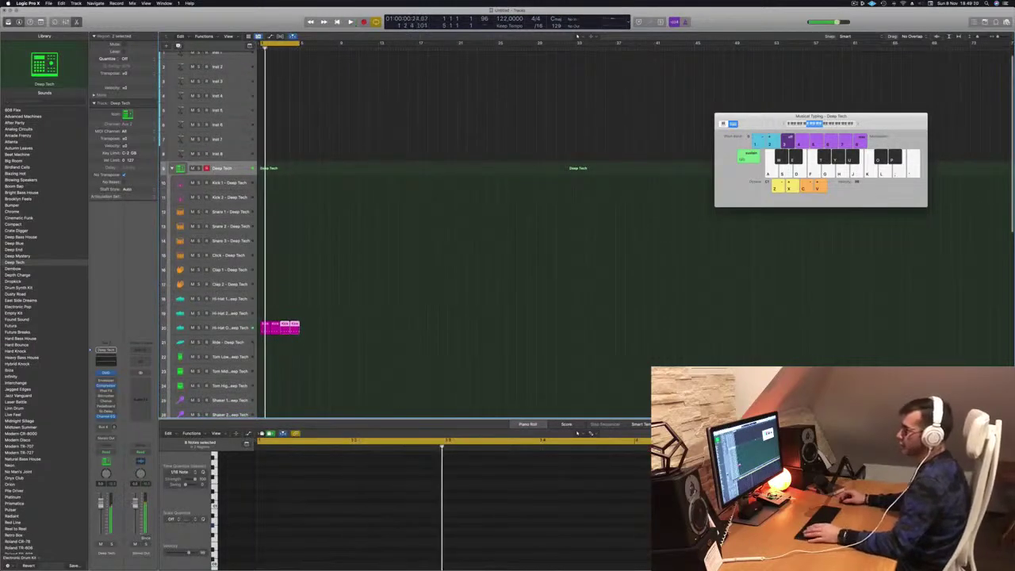
Step: Transpose all notes in the four Hi-Hat Open regions up to a higher pitch and play the loop
{"action": "left_click", "coordinate": [320, 327]}
{"action": "left_click", "coordinate": [322, 490]}
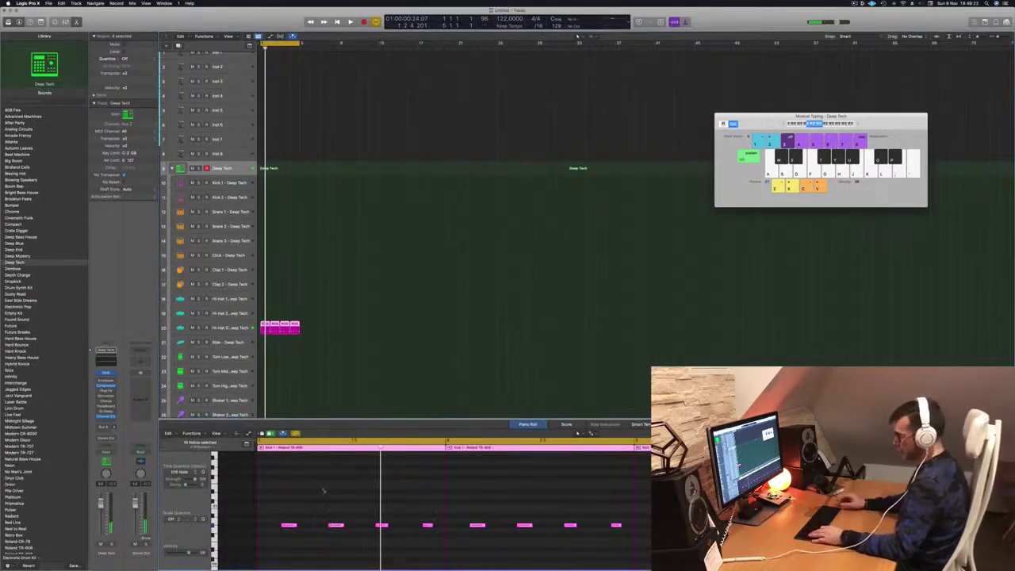
{"action": "key", "text": "Delete"}
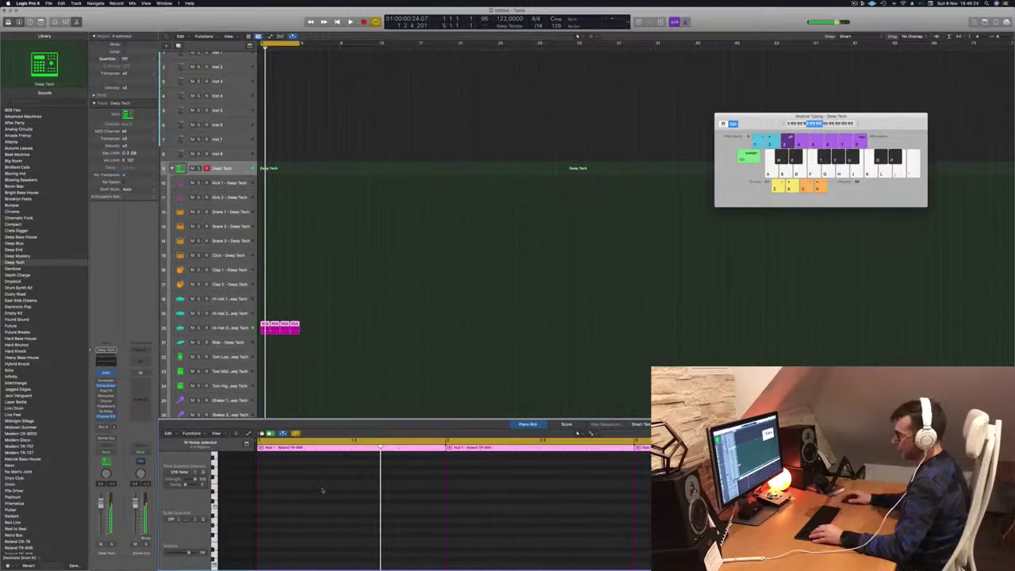
{"action": "scroll", "coordinate": [329, 524], "scroll_direction": "up", "scroll_amount": 6}
{"action": "key", "text": "alt+Up"}
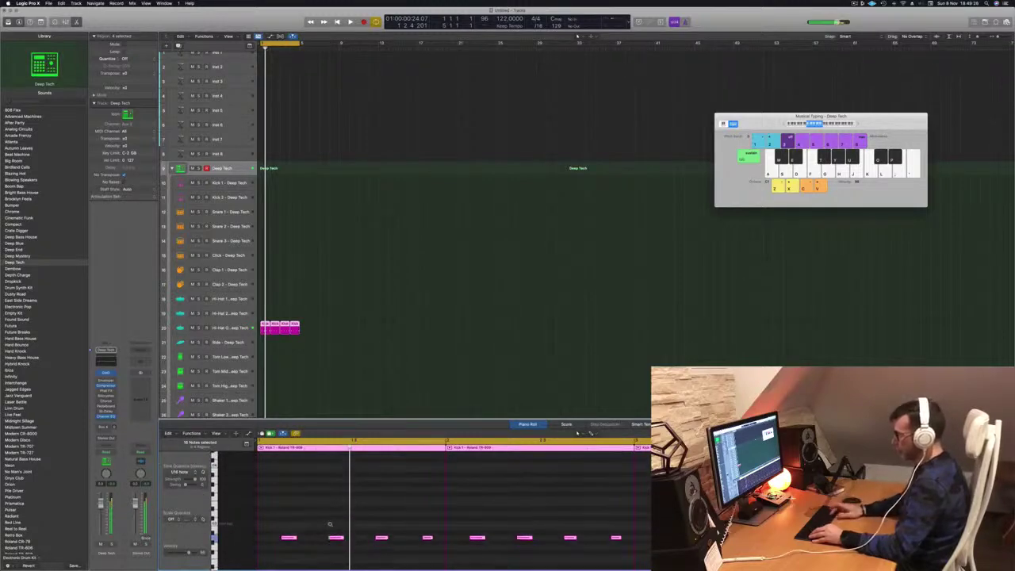
{"action": "key", "text": "alt+Up"}
{"action": "key", "text": "space"}
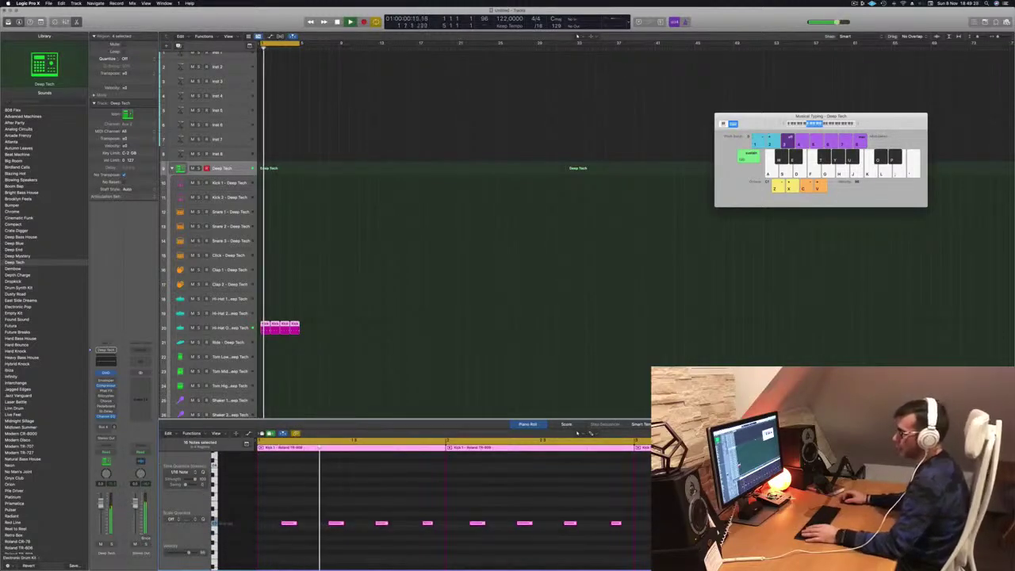
Step: Move the fade-out start in the Hi-Hat Open track's Quick Sampler close to the beginning of the sample
{"action": "left_click", "coordinate": [228, 328]}
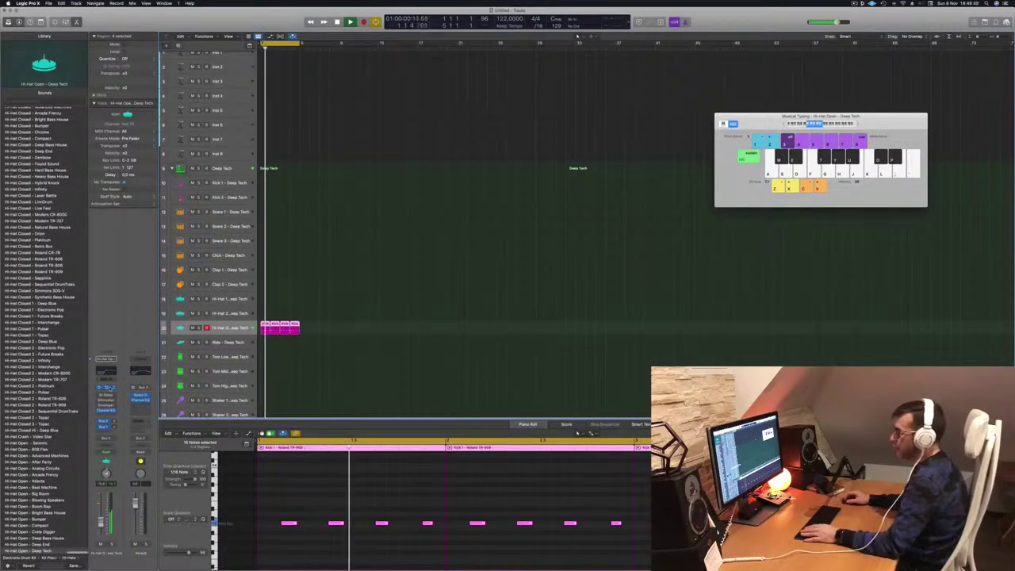
{"action": "left_click", "coordinate": [107, 387]}
{"action": "left_click_drag", "start_coordinate": [577, 123], "coordinate": [344, 123]}
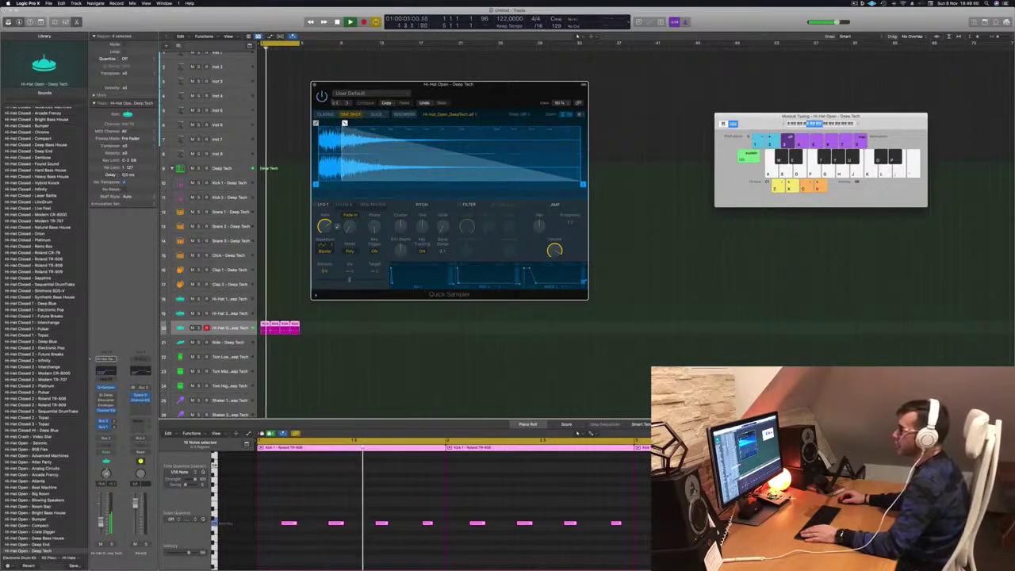
{"action": "left_click", "coordinate": [315, 85]}
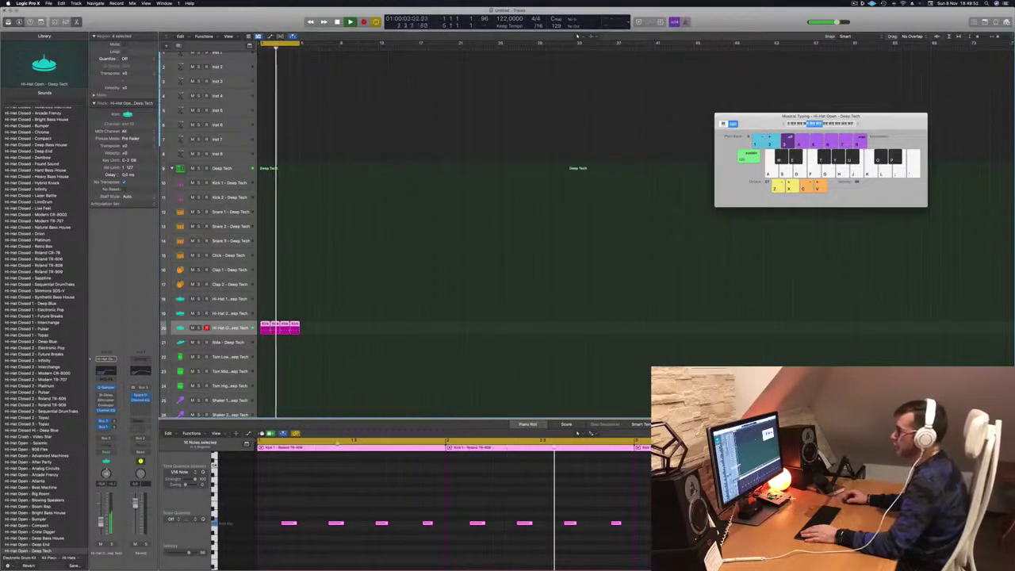
Step: Select the Roland TR-909 Kick 1 track and examine its notes in the piano roll while the loop plays
{"action": "scroll", "coordinate": [322, 375], "scroll_direction": "down", "scroll_amount": 10}
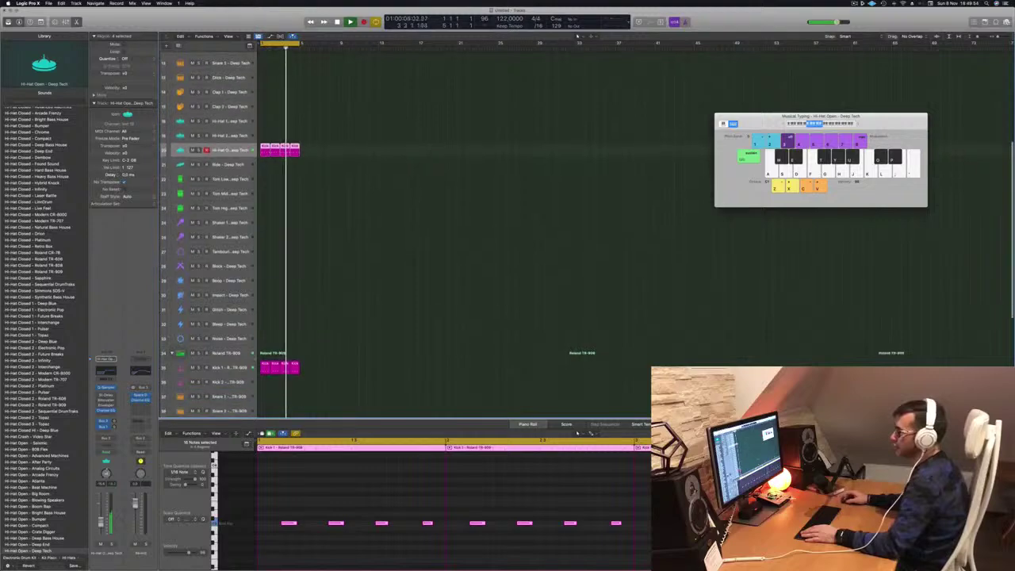
{"action": "left_click", "coordinate": [230, 367]}
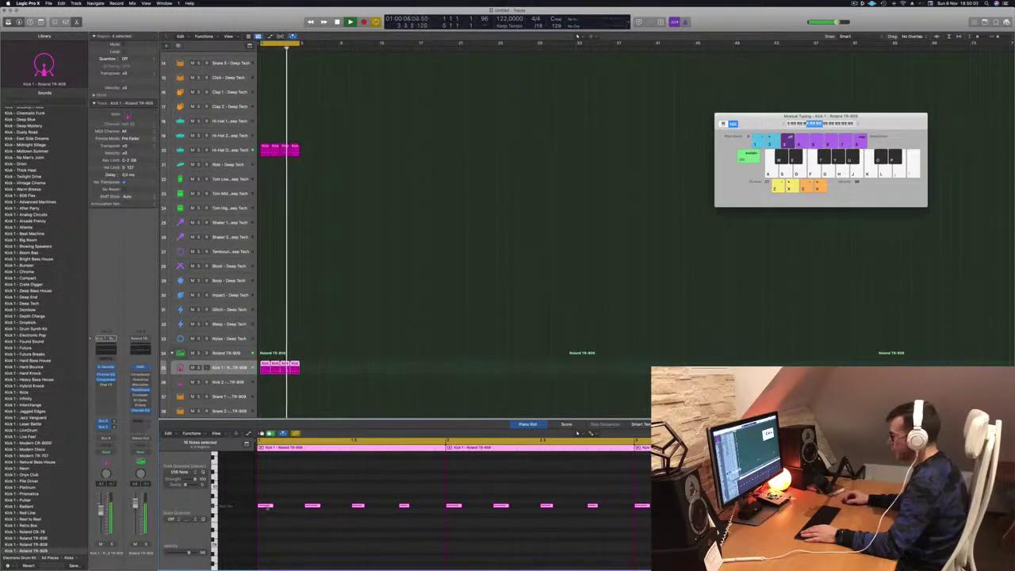
{"action": "scroll", "coordinate": [360, 249], "scroll_direction": "up", "scroll_amount": 1}
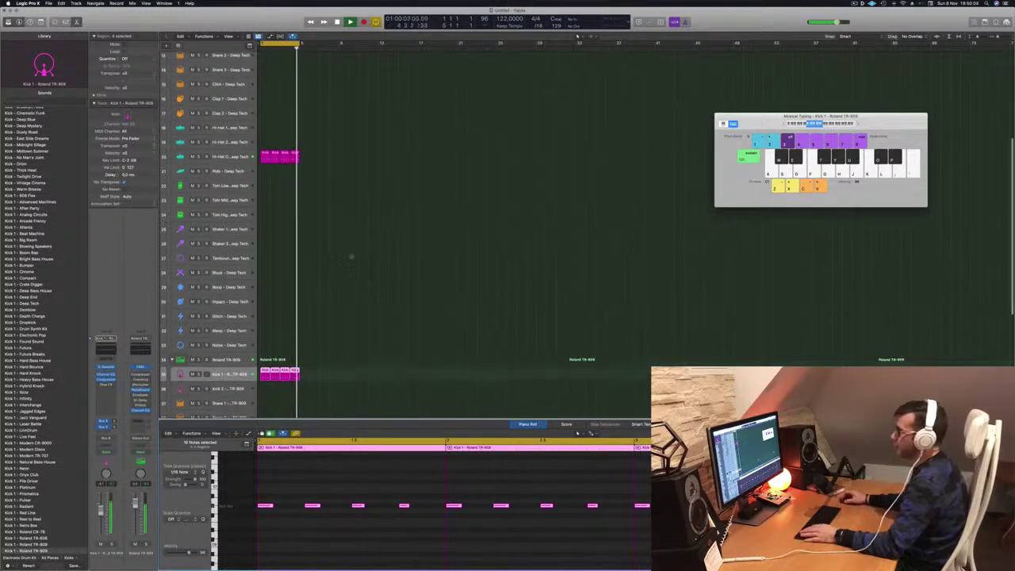
Step: Try all notes of the four Hi-Hat Open regions two semitones lower, and return them to their previous pitch
{"action": "left_click_drag", "start_coordinate": [313, 187], "coordinate": [267, 164]}
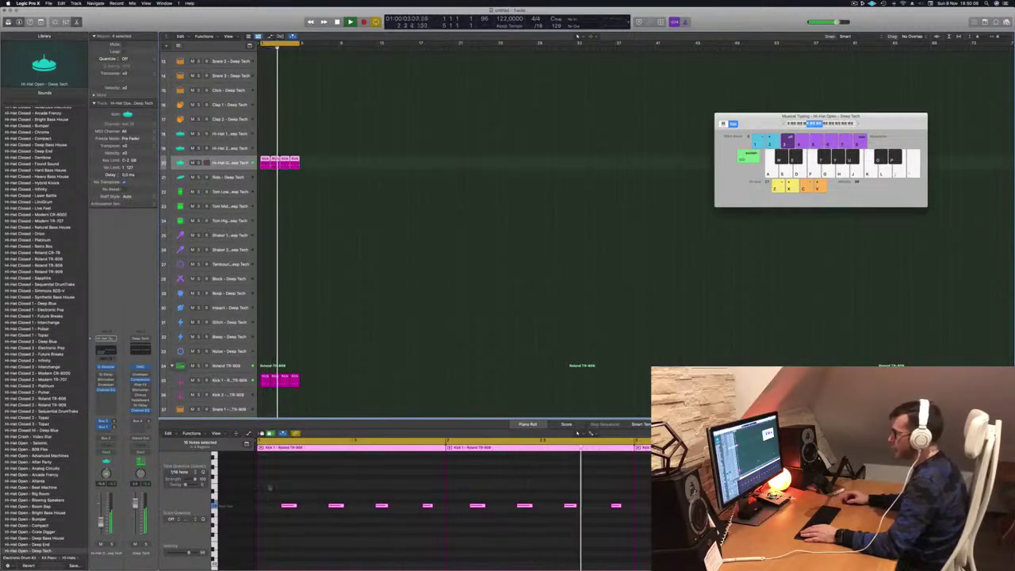
{"action": "left_click_drag", "start_coordinate": [348, 506], "coordinate": [998, 544]}
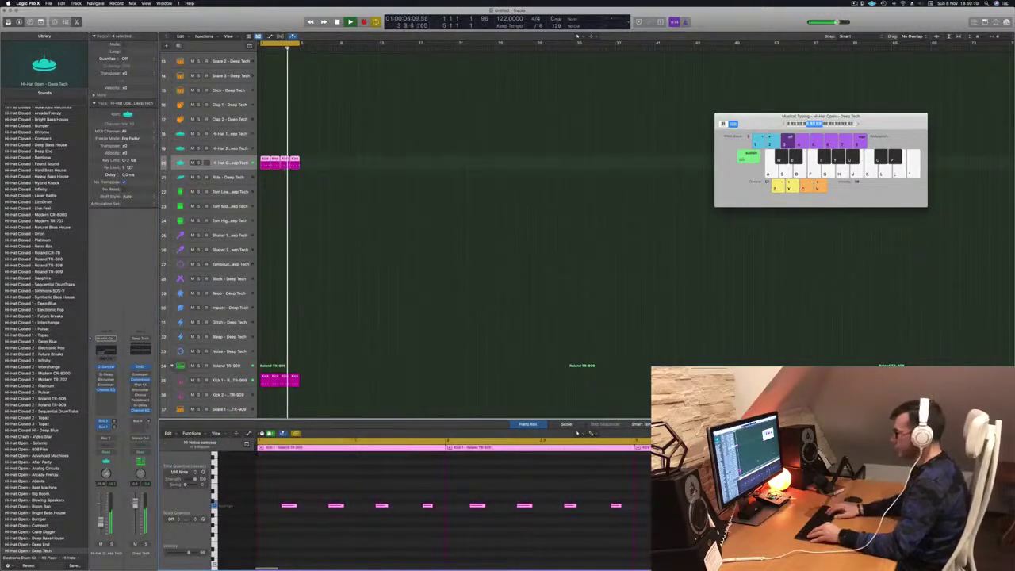
{"action": "key", "text": "alt+Down"}
{"action": "key", "text": "alt+Down"}
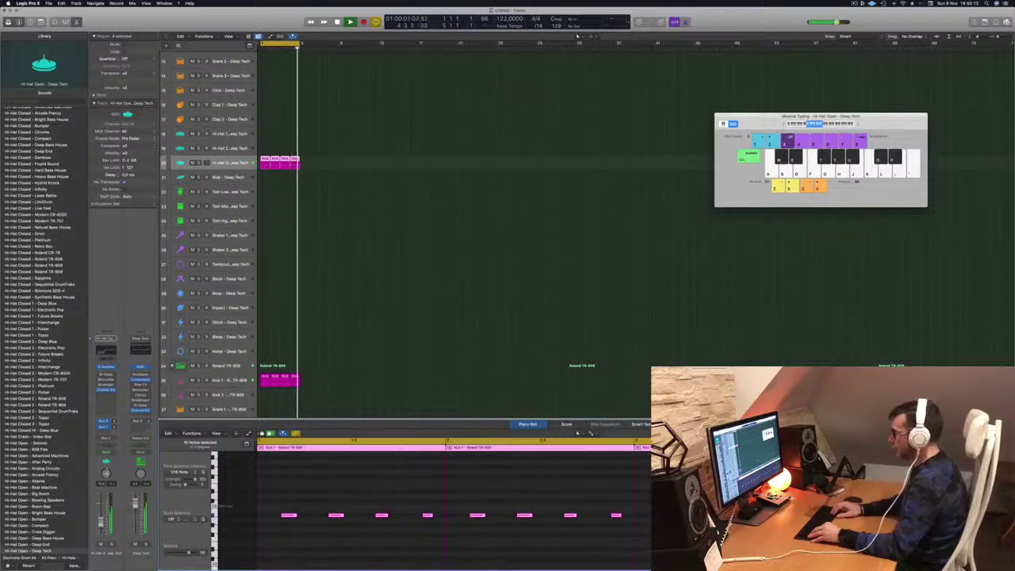
{"action": "key", "text": "alt+Up"}
{"action": "key", "text": "alt+Up"}
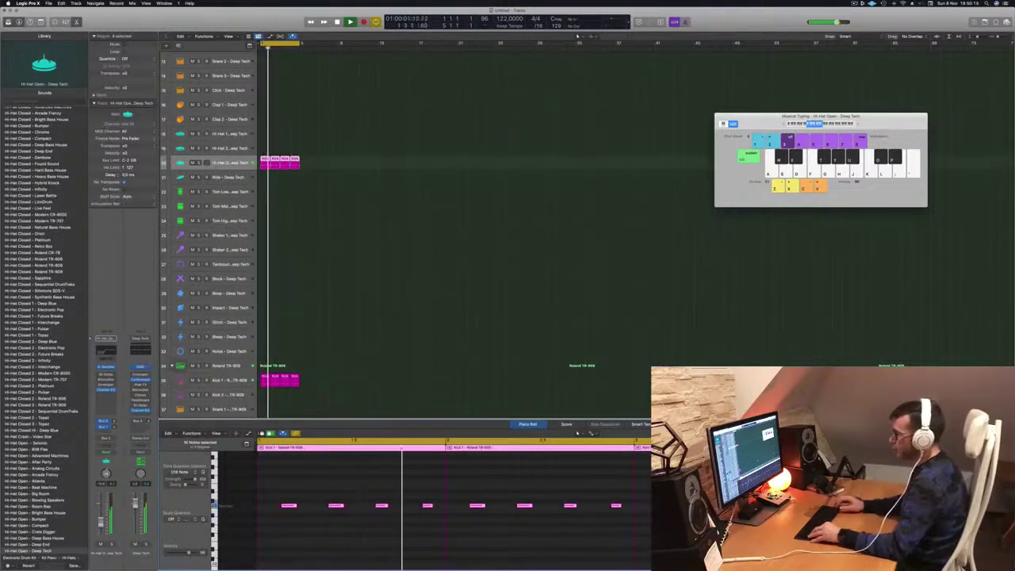
{"action": "key", "text": "space"}
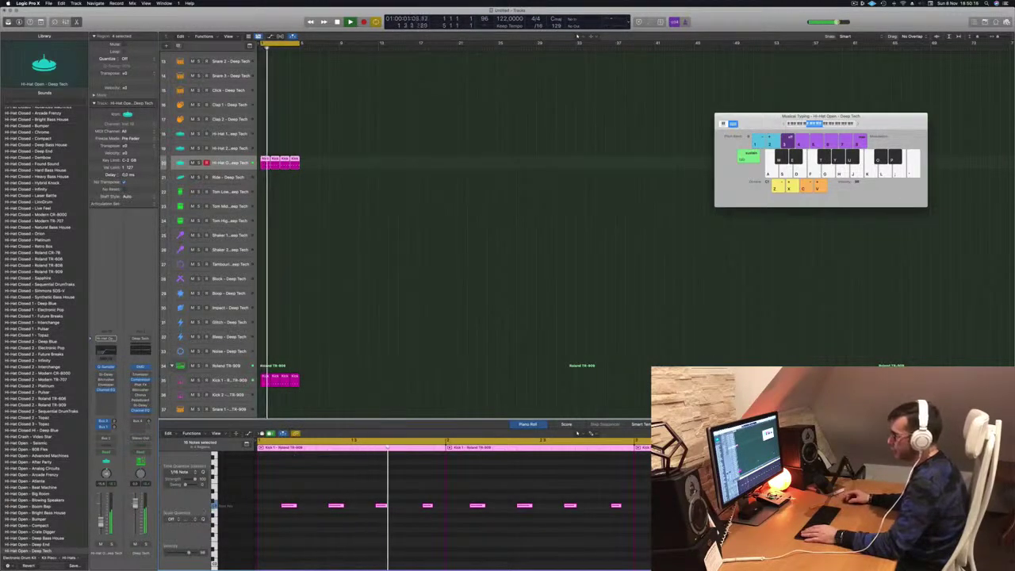
Step: Transpose all notes in the four TR-909 Kick 1 regions up four semitones
{"action": "left_click", "coordinate": [312, 379]}
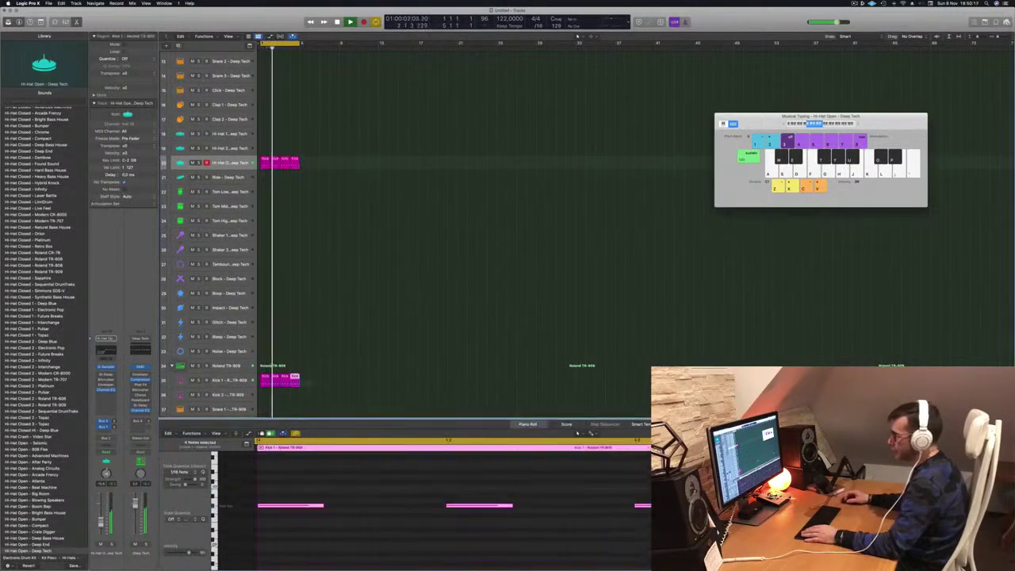
{"action": "left_click", "coordinate": [293, 539]}
{"action": "key", "text": "alt+Up"}
{"action": "key", "text": "alt+Up"}
{"action": "key", "text": "alt+Up"}
{"action": "key", "text": "alt+Up"}
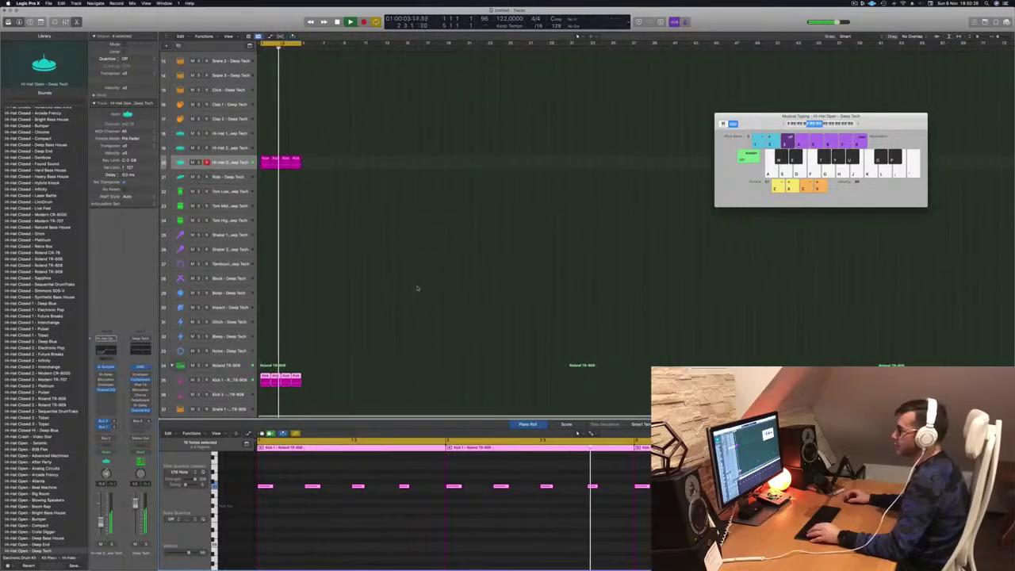
Step: Look through the Deep Tech and Roland TR-909 kit tracks for another percussion sound while the loop plays
{"action": "scroll", "coordinate": [417, 288], "scroll_direction": "down", "scroll_amount": 2}
{"action": "scroll", "coordinate": [417, 288], "scroll_direction": "down", "scroll_amount": 4}
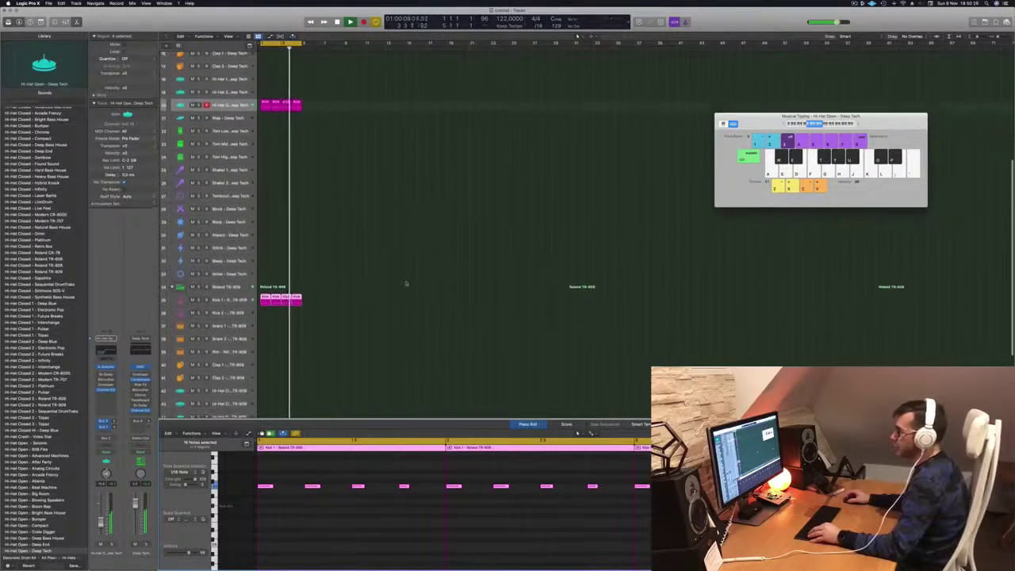
{"action": "scroll", "coordinate": [409, 281], "scroll_direction": "up", "scroll_amount": 7}
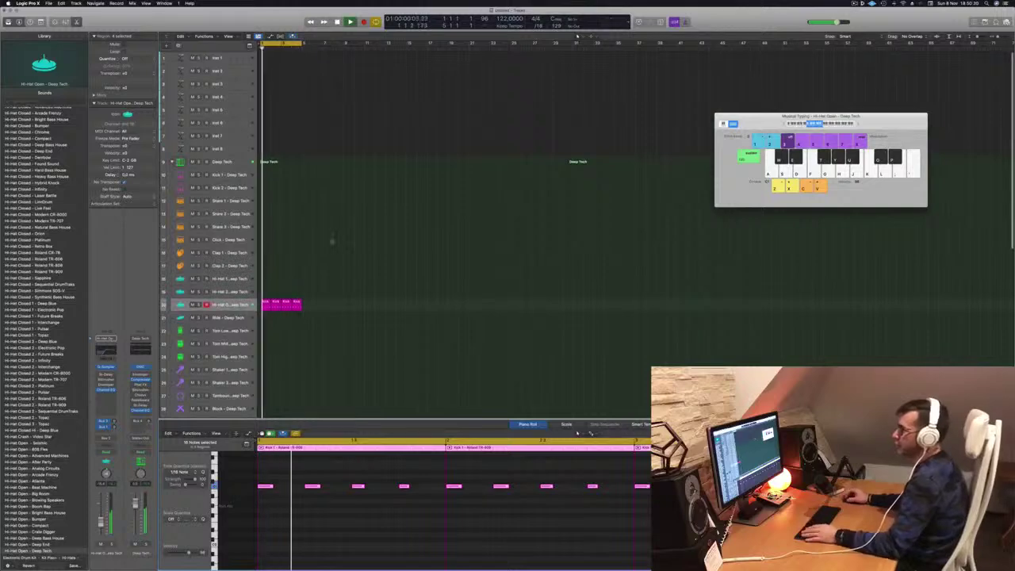
{"action": "scroll", "coordinate": [336, 229], "scroll_direction": "down", "scroll_amount": 1}
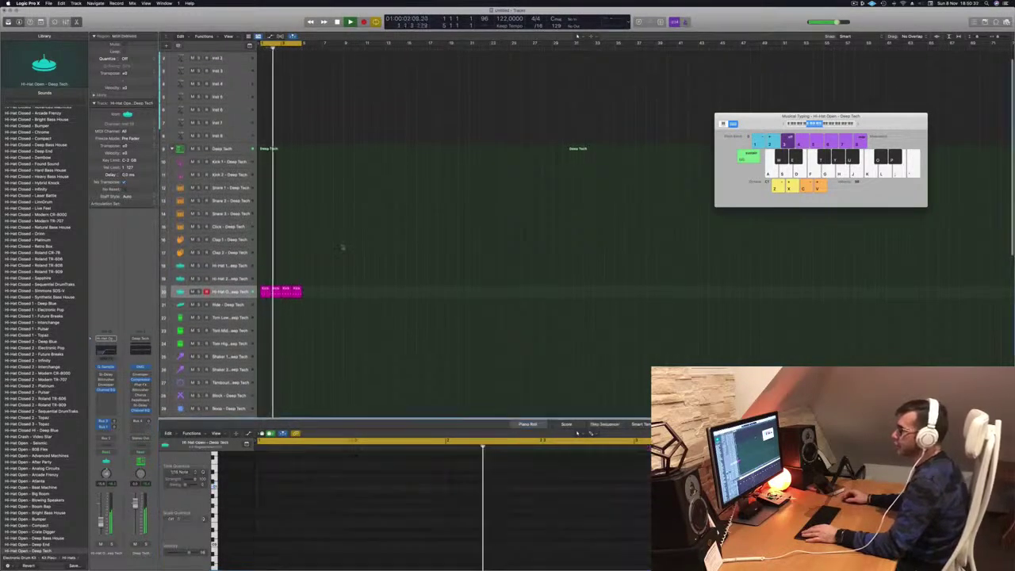
{"action": "scroll", "coordinate": [314, 324], "scroll_direction": "down", "scroll_amount": 7}
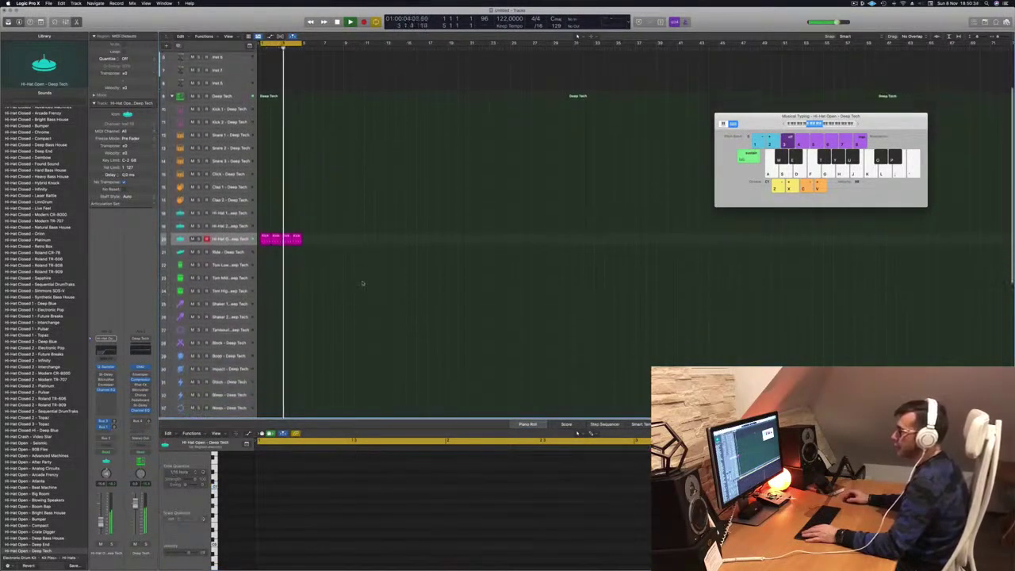
{"action": "scroll", "coordinate": [365, 238], "scroll_direction": "down", "scroll_amount": 1}
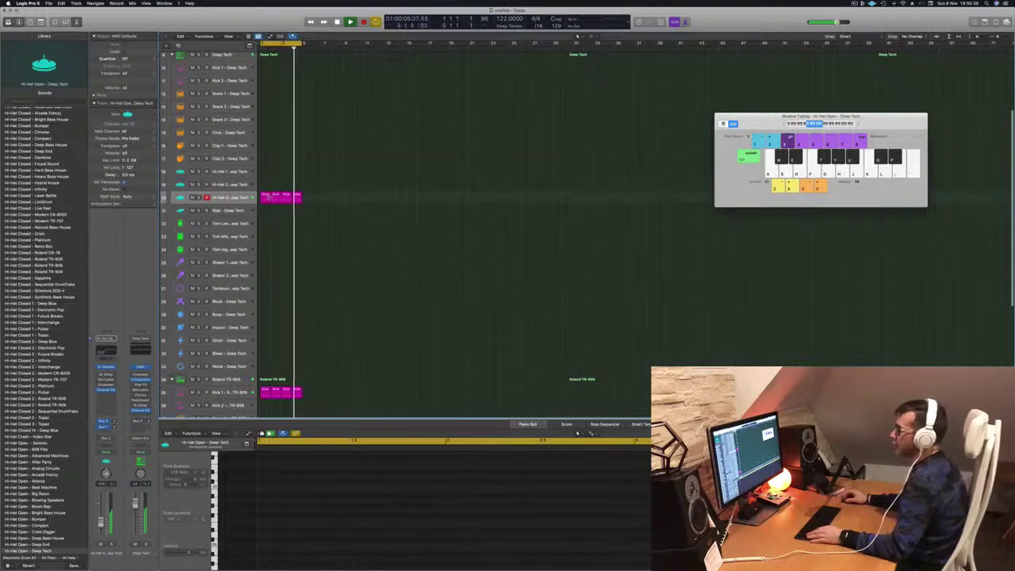
{"action": "scroll", "coordinate": [290, 343], "scroll_direction": "down", "scroll_amount": 6}
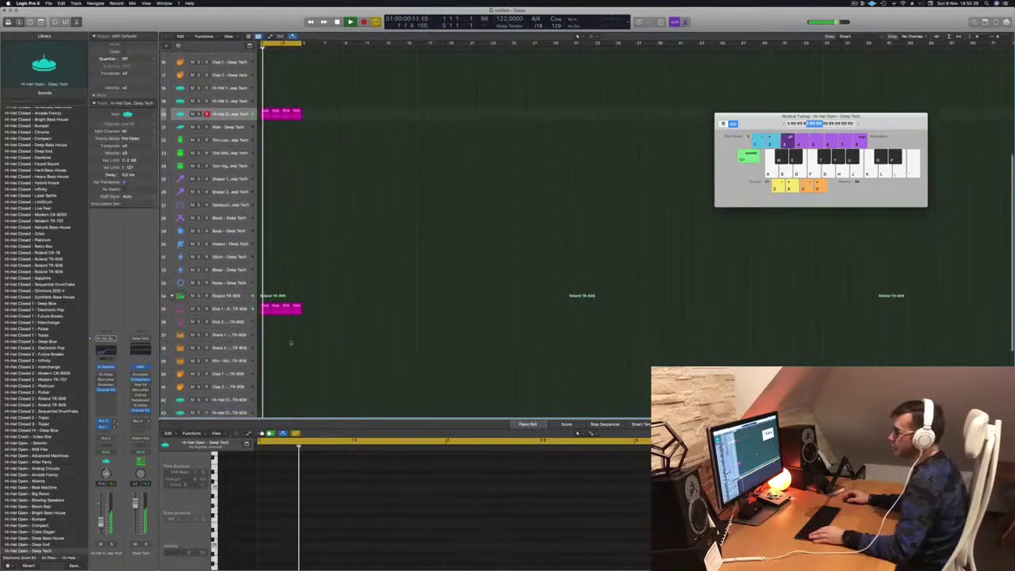
{"action": "scroll", "coordinate": [292, 341], "scroll_direction": "down", "scroll_amount": 6}
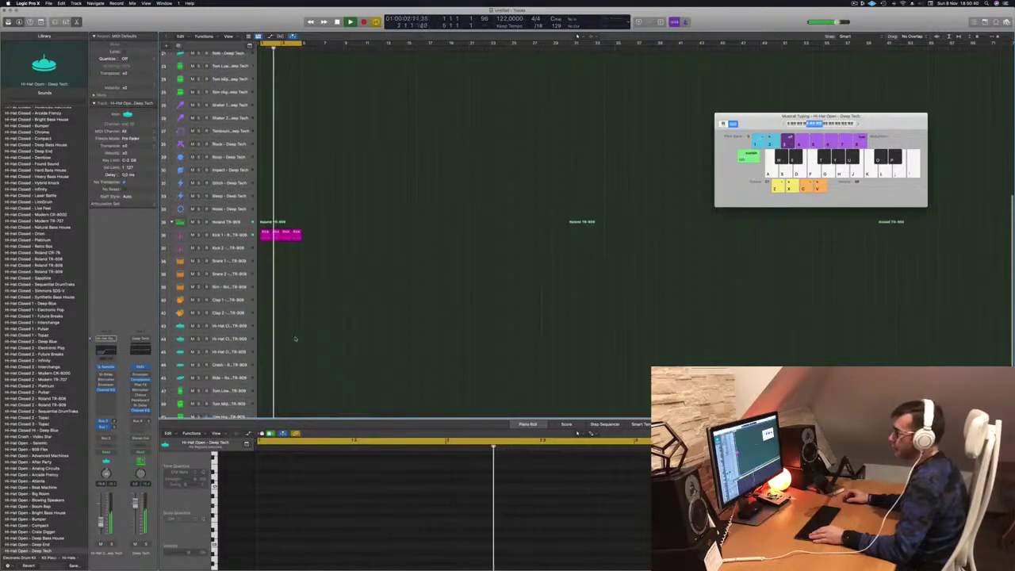
{"action": "scroll", "coordinate": [294, 338], "scroll_direction": "up", "scroll_amount": 9}
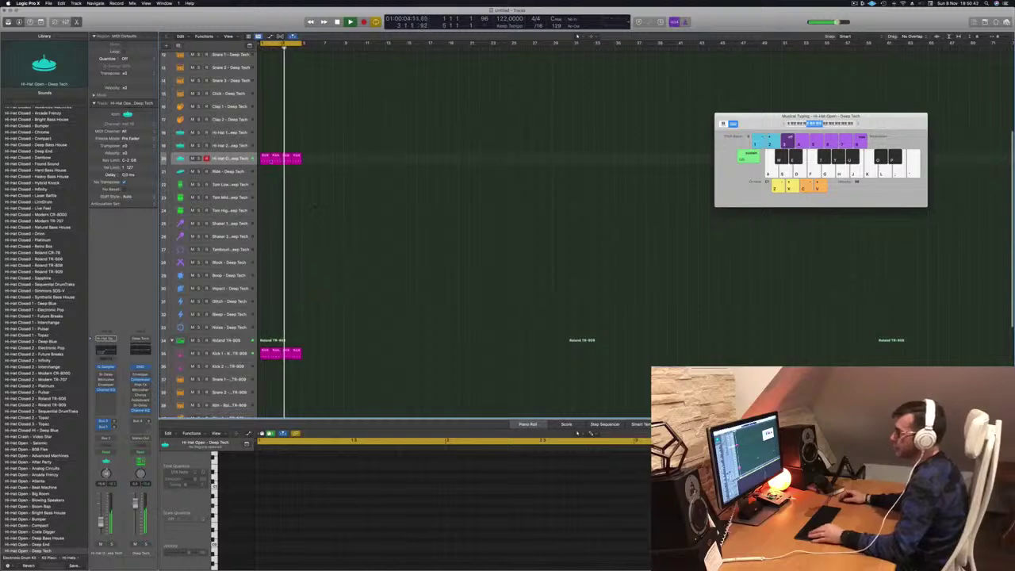
Step: Copy the first Hi-Hat Open region to the Block - Deep Tech track at bar 1 and stop playback
{"action": "left_click_drag", "start_coordinate": [268, 159], "coordinate": [269, 266]}
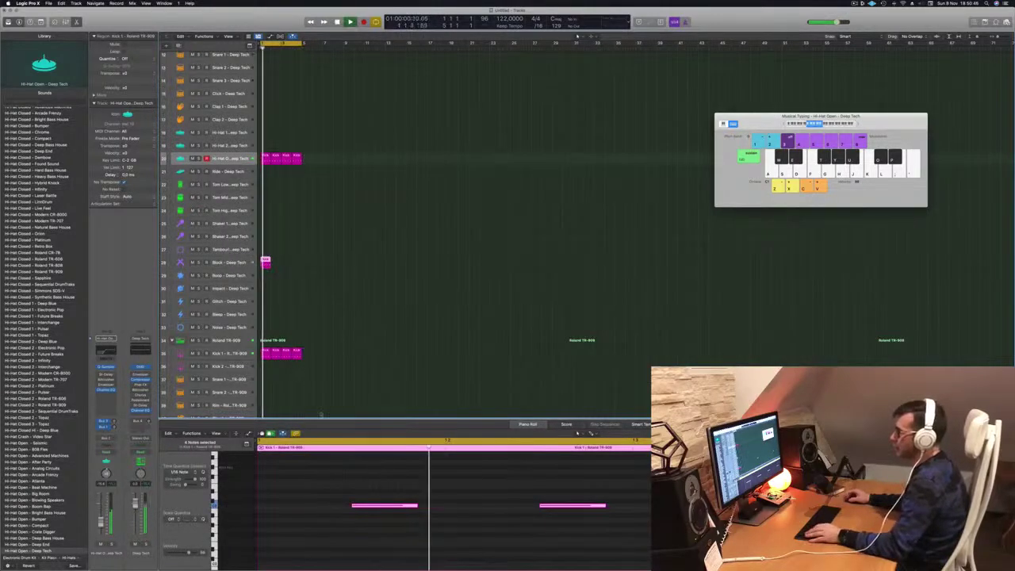
{"action": "scroll", "coordinate": [273, 271], "scroll_direction": "down", "scroll_amount": 4}
{"action": "scroll", "coordinate": [367, 498], "scroll_direction": "down", "scroll_amount": 4}
{"action": "scroll", "coordinate": [343, 492], "scroll_direction": "down", "scroll_amount": 3}
{"action": "key", "text": "space"}
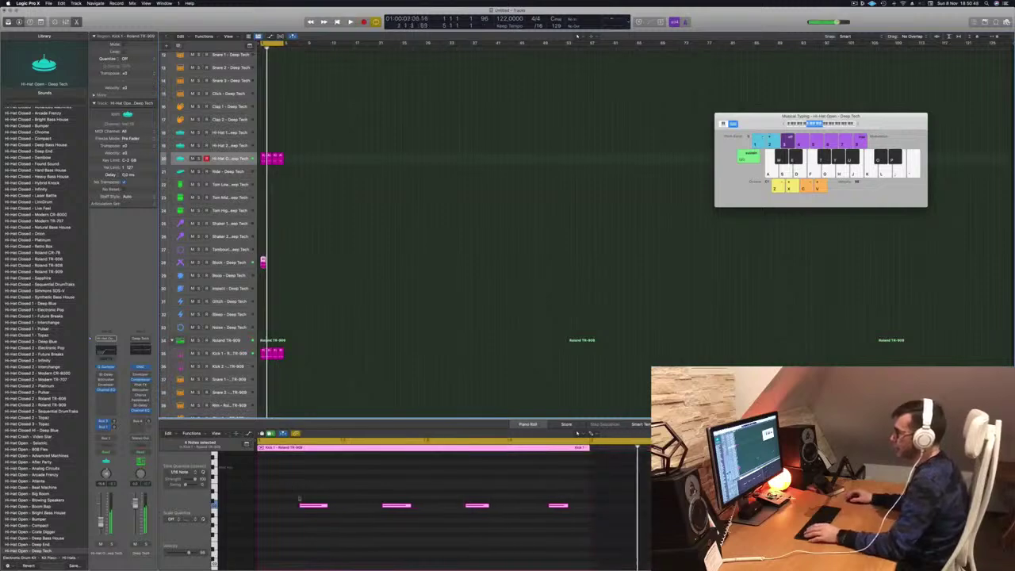
Step: Duplicate the four notes in the Block region half a beat earlier and listen to the pattern
{"action": "left_click_drag", "start_coordinate": [313, 506], "coordinate": [272, 506]}
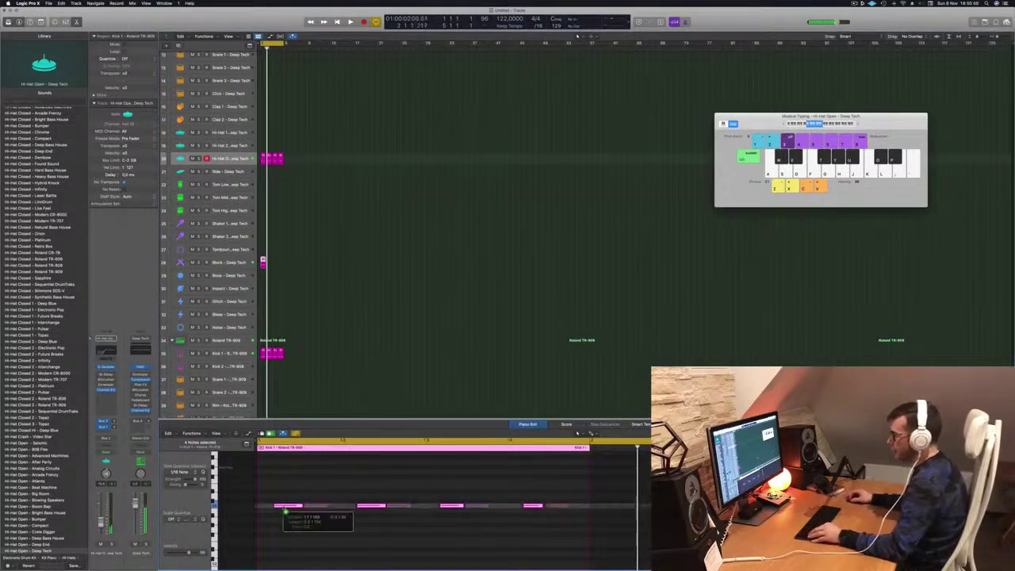
{"action": "key", "text": "space"}
{"action": "key", "text": "space"}
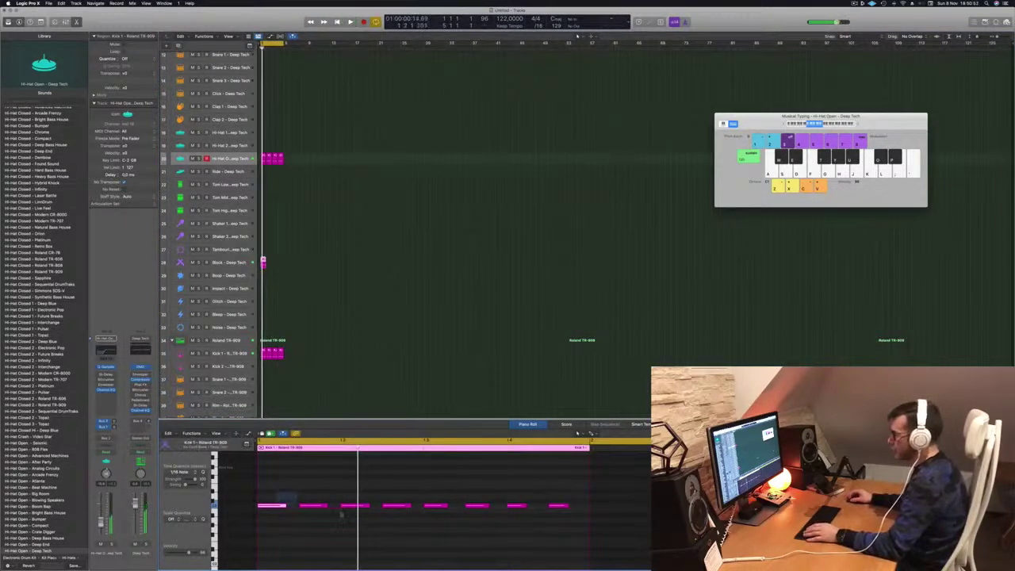
Step: Shorten the Block region's first two notes, place them a sixteenth apart in the second half of beat 1, and delete the other notes
{"action": "left_click_drag", "start_coordinate": [260, 486], "coordinate": [308, 505]}
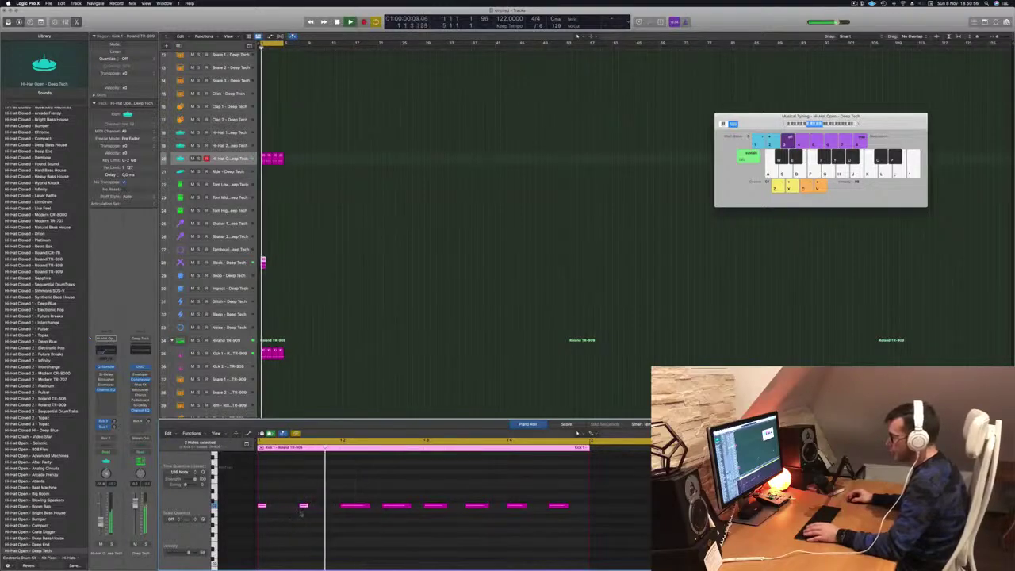
{"action": "key", "text": "space"}
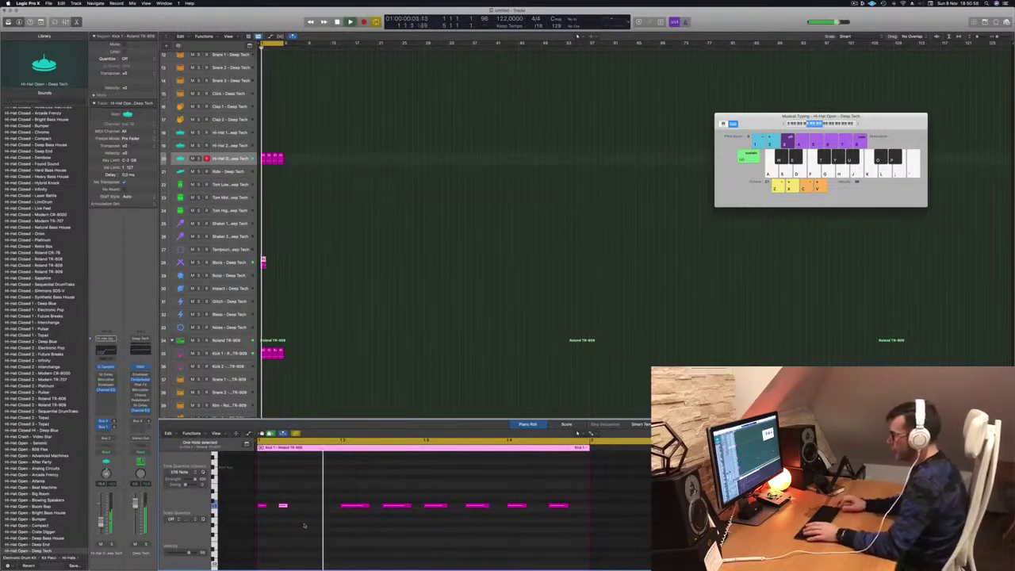
{"action": "left_click_drag", "start_coordinate": [340, 482], "coordinate": [632, 553]}
{"action": "key", "text": "Delete"}
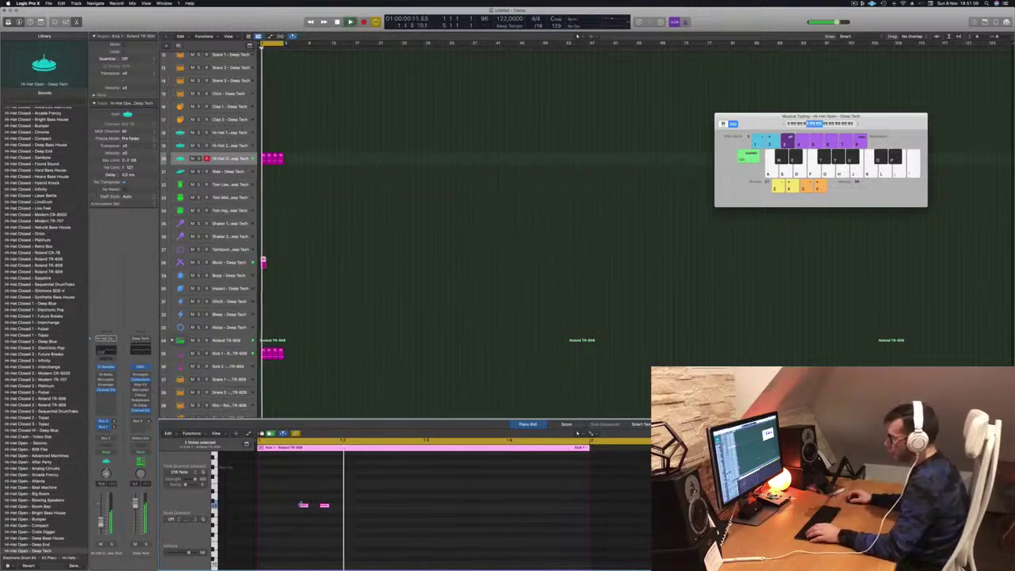
Step: Duplicate the short Block note pair to beat 2, and copy both pairs to beats 3 and 4
{"action": "left_click_drag", "start_coordinate": [303, 505], "coordinate": [386, 507]}
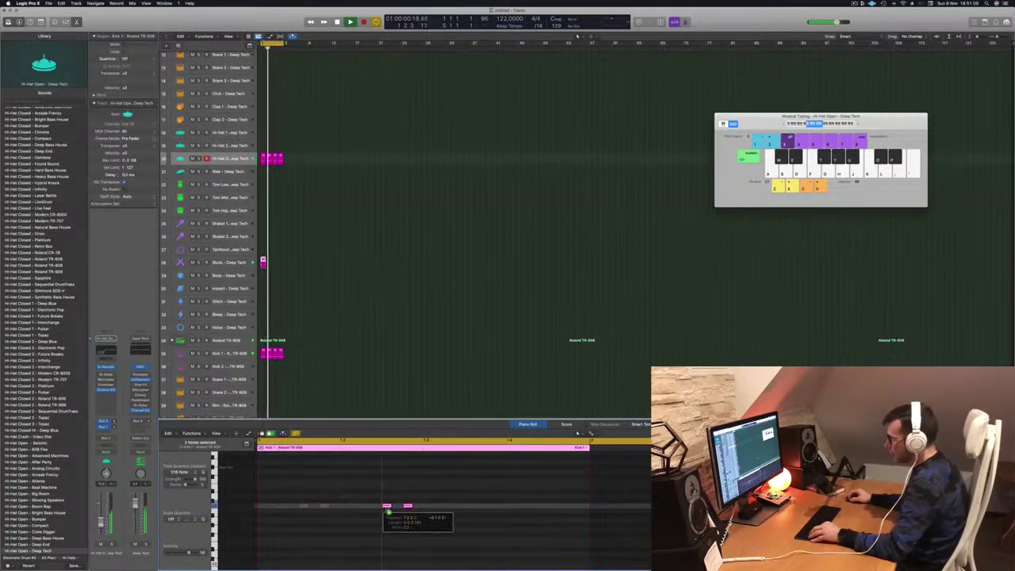
{"action": "key", "text": "space"}
{"action": "key", "text": "super+Left"}
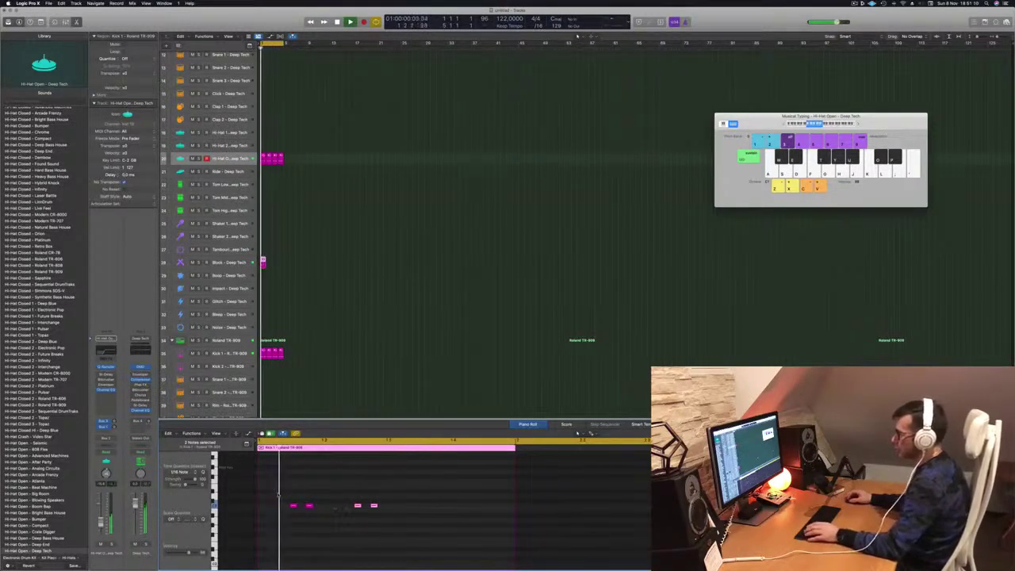
{"action": "left_click_drag", "start_coordinate": [278, 494], "coordinate": [456, 527]}
{"action": "left_click_drag", "start_coordinate": [305, 508], "coordinate": [422, 512]}
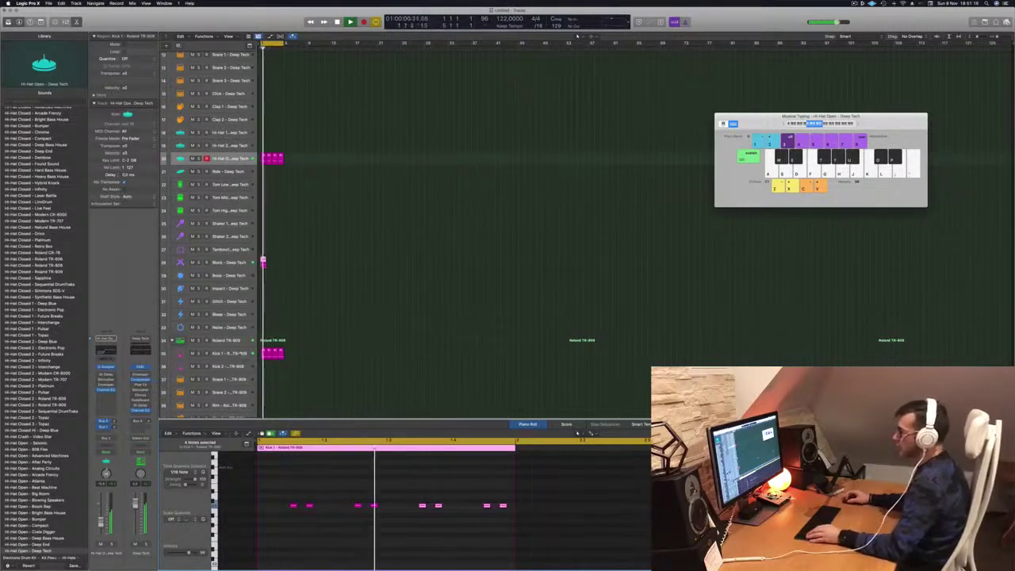
Step: Repeat the one-bar Block region across four bars to match the kick and hi-hat regions
{"action": "left_click", "coordinate": [205, 354]}
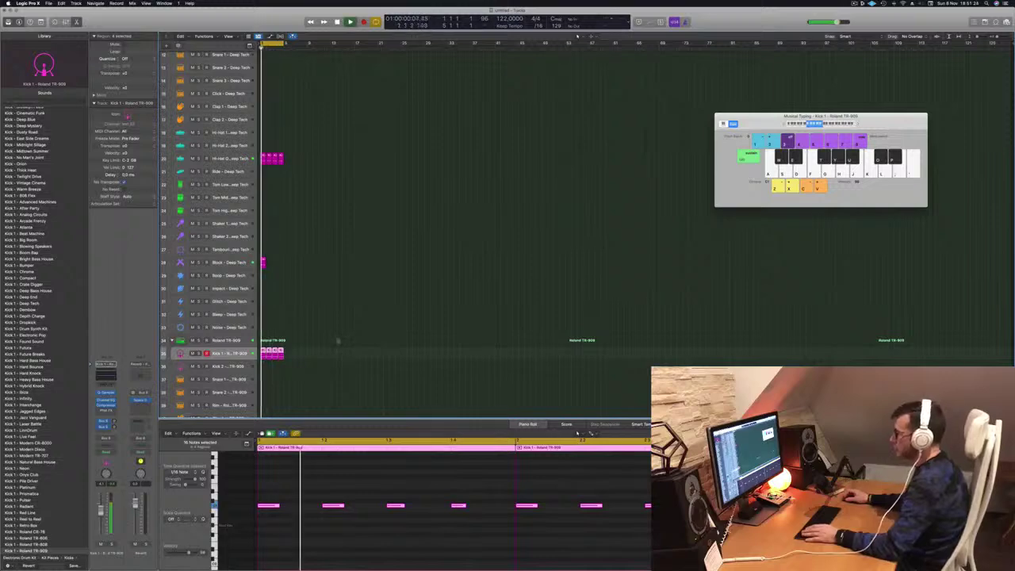
{"action": "left_click", "coordinate": [342, 363]}
{"action": "left_click", "coordinate": [264, 262]}
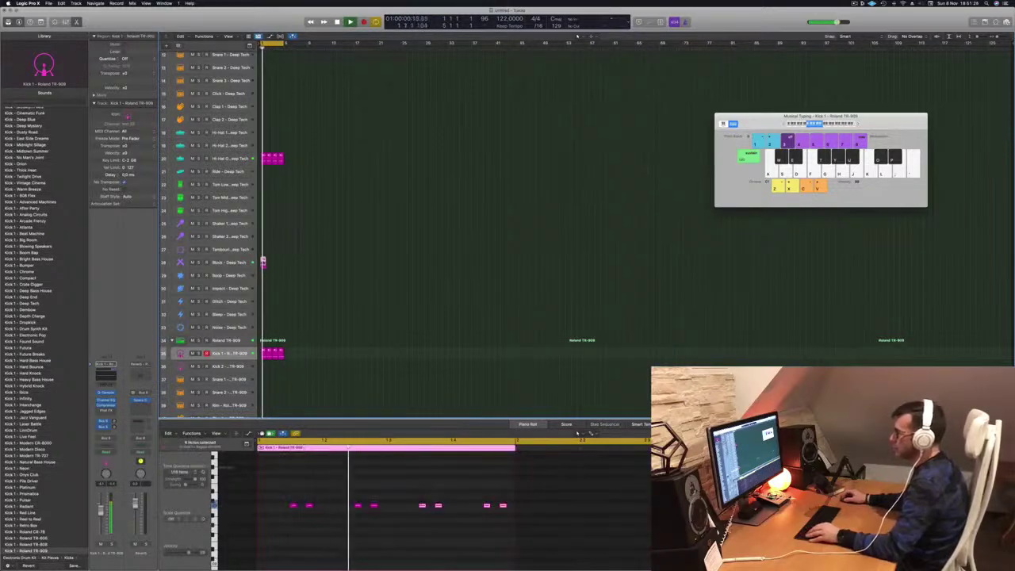
{"action": "left_click_drag", "start_coordinate": [265, 263], "coordinate": [270, 263]}
{"action": "mouse_move", "coordinate": [276, 268]}
{"action": "left_mouse_down"}
{"action": "mouse_move", "coordinate": [250, 268]}
{"action": "mouse_move", "coordinate": [277, 268]}
{"action": "left_mouse_up"}
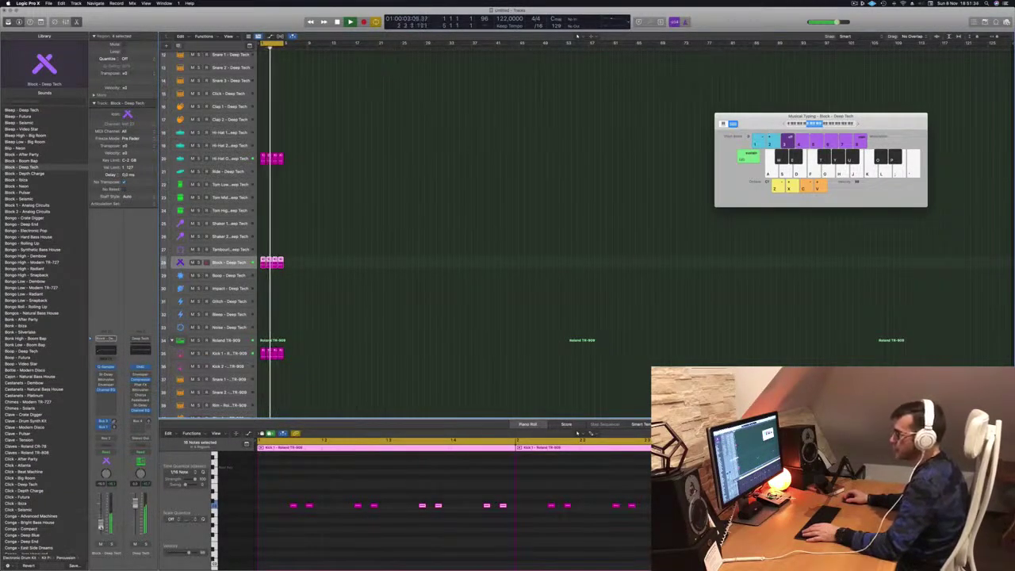
Step: Open the Stereo Delay on the Block - Deep Tech track and load the Dual 1/8 Note preset during playback
{"action": "key", "text": "Return"}
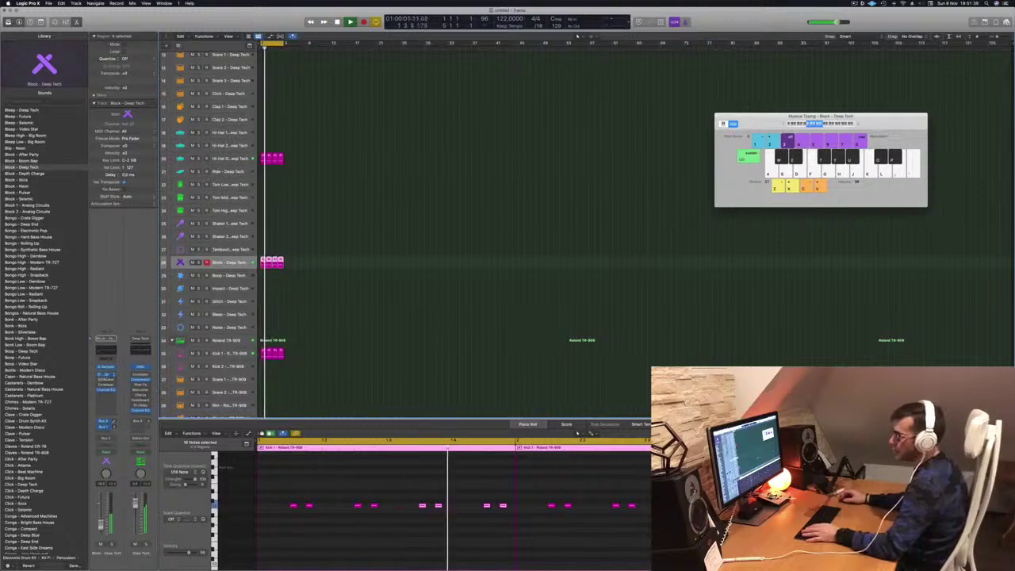
{"action": "key", "text": "v"}
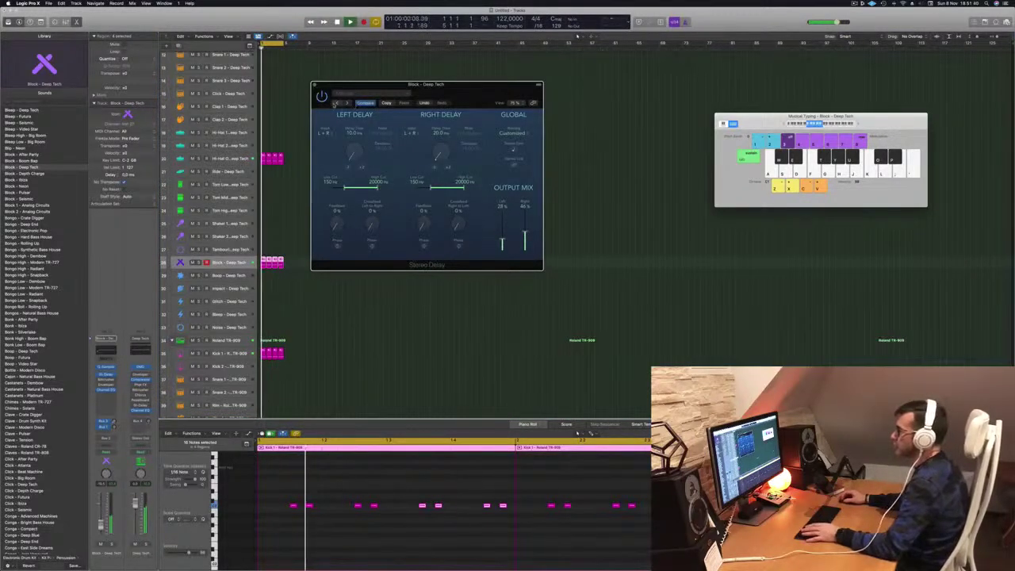
{"action": "left_click", "coordinate": [339, 104]}
{"action": "left_click", "coordinate": [338, 104]}
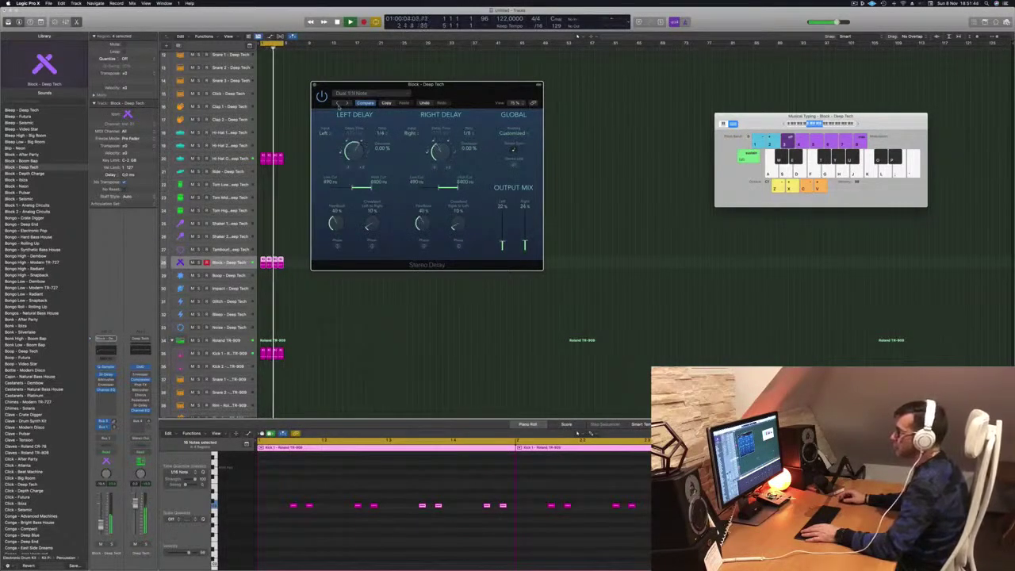
{"action": "left_click_drag", "start_coordinate": [460, 94], "coordinate": [478, 133]}
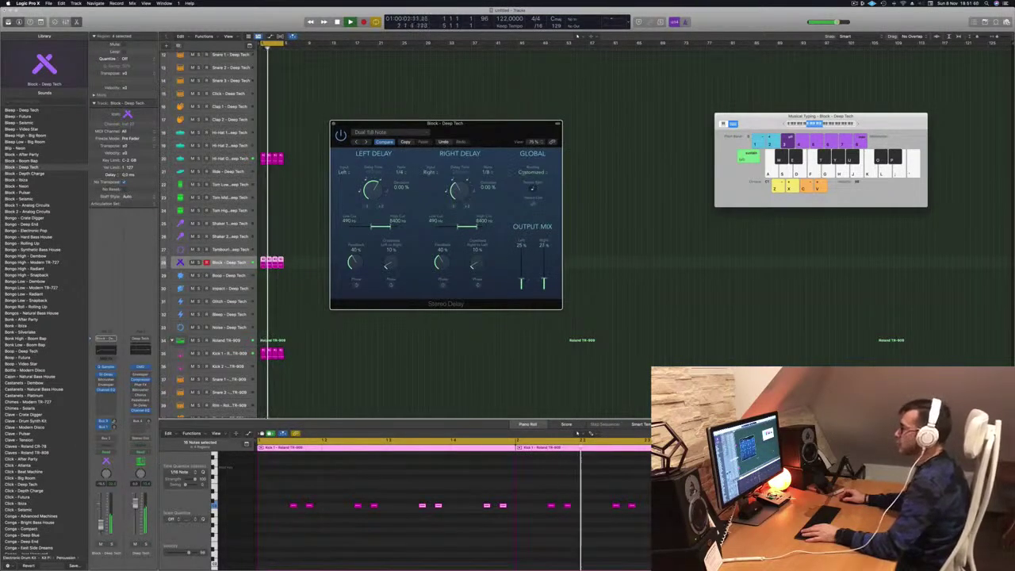
Step: Close the Stereo Delay window and copy the first Kick 1 region to the Tom Low - Roland TR-909 track
{"action": "left_click_drag", "start_coordinate": [496, 125], "coordinate": [518, 132]}
{"action": "left_click", "coordinate": [357, 133]}
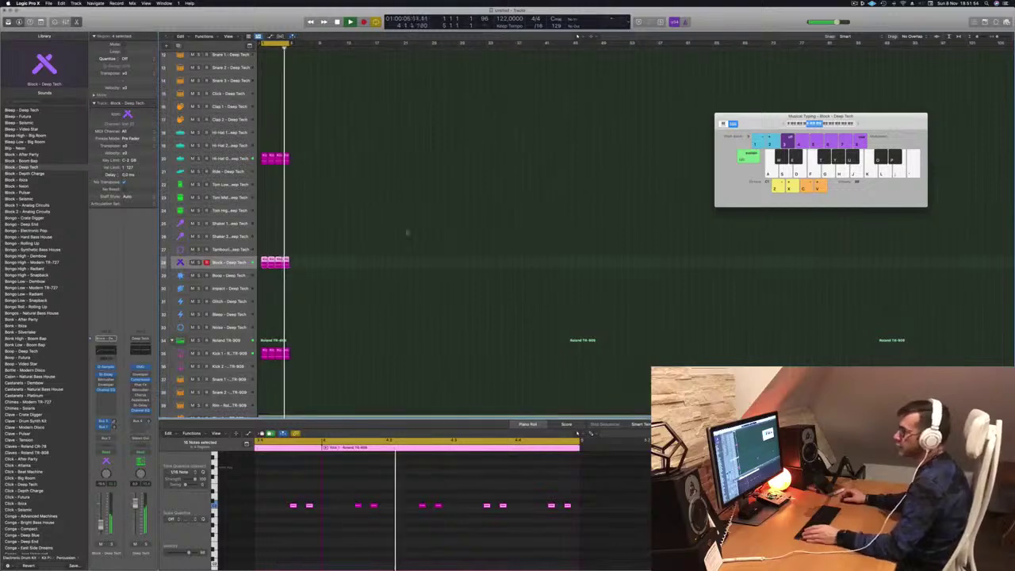
{"action": "scroll", "coordinate": [403, 231], "scroll_direction": "down", "scroll_amount": 3}
{"action": "scroll", "coordinate": [402, 231], "scroll_direction": "down", "scroll_amount": 10}
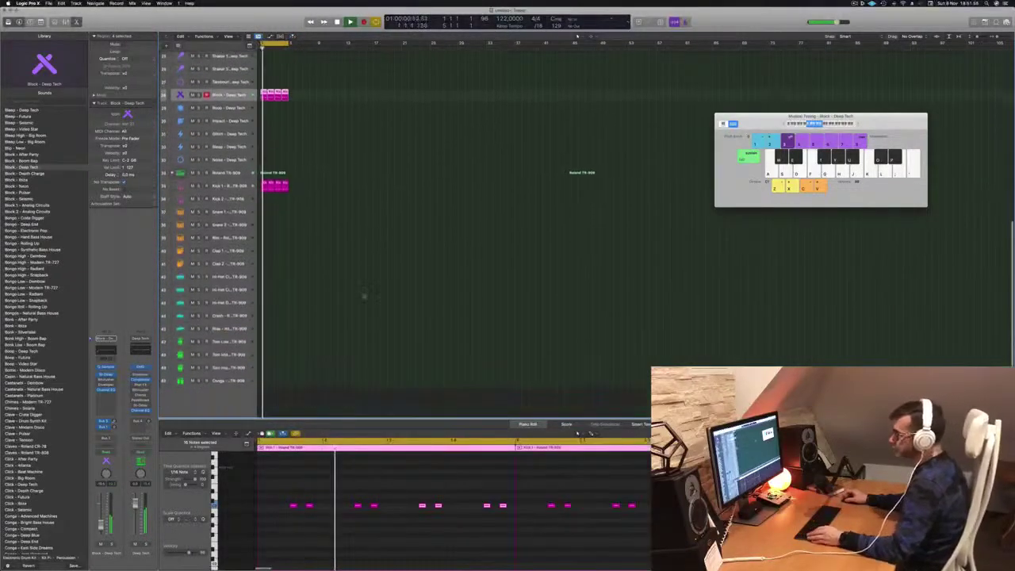
{"action": "left_click", "coordinate": [264, 188]}
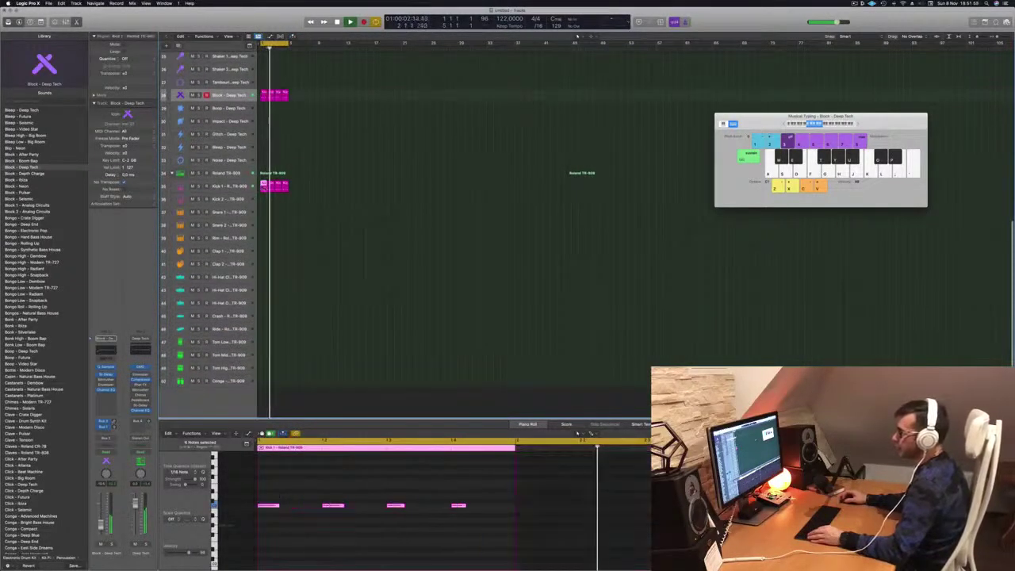
{"action": "left_click_drag", "start_coordinate": [262, 202], "coordinate": [262, 346]}
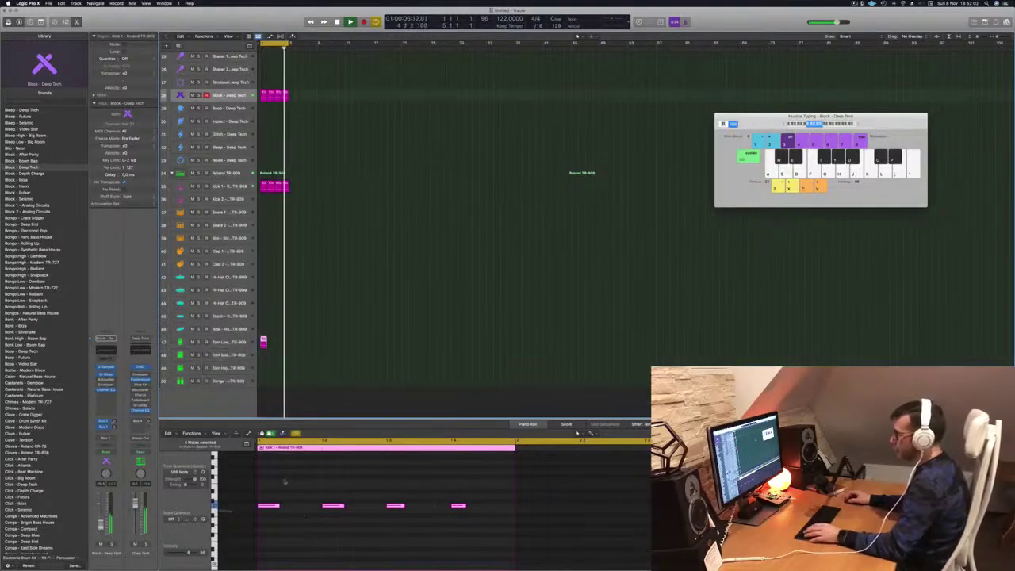
Step: Reduce the Tom Low region to two notes on the last sixteenths of beats 2 and 4, and repeat it across four bars
{"action": "key", "text": "space"}
{"action": "left_click_drag", "start_coordinate": [358, 482], "coordinate": [406, 529]}
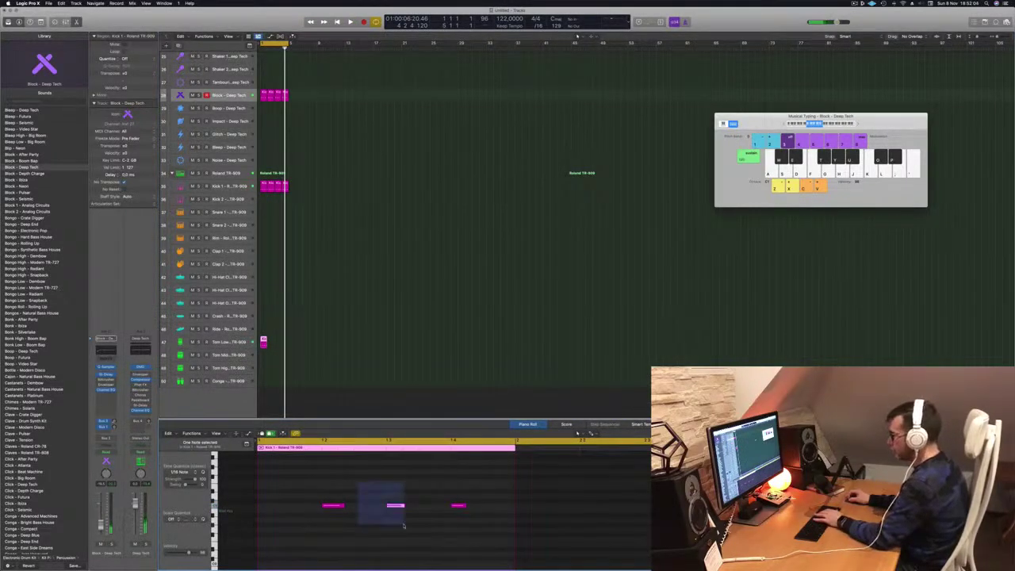
{"action": "key", "text": "BackSpace"}
{"action": "left_click_drag", "start_coordinate": [311, 473], "coordinate": [471, 564]}
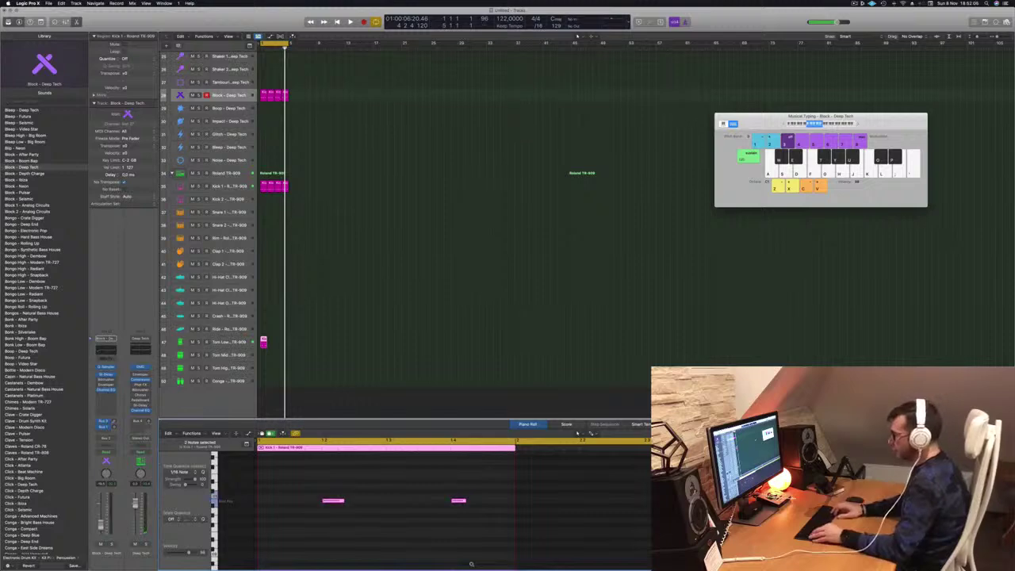
{"action": "key", "text": "space"}
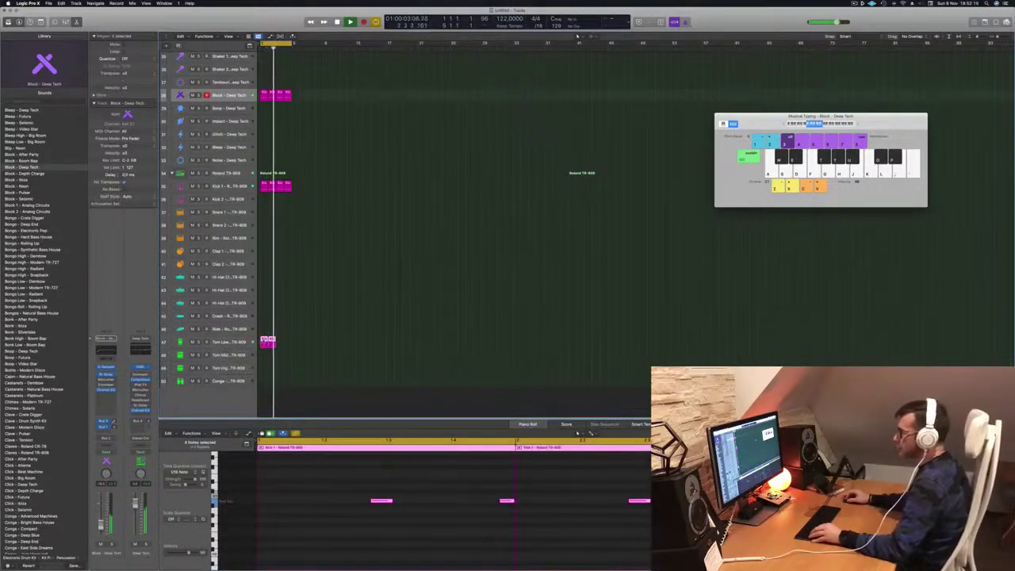
{"action": "left_click_drag", "start_coordinate": [270, 343], "coordinate": [286, 346]}
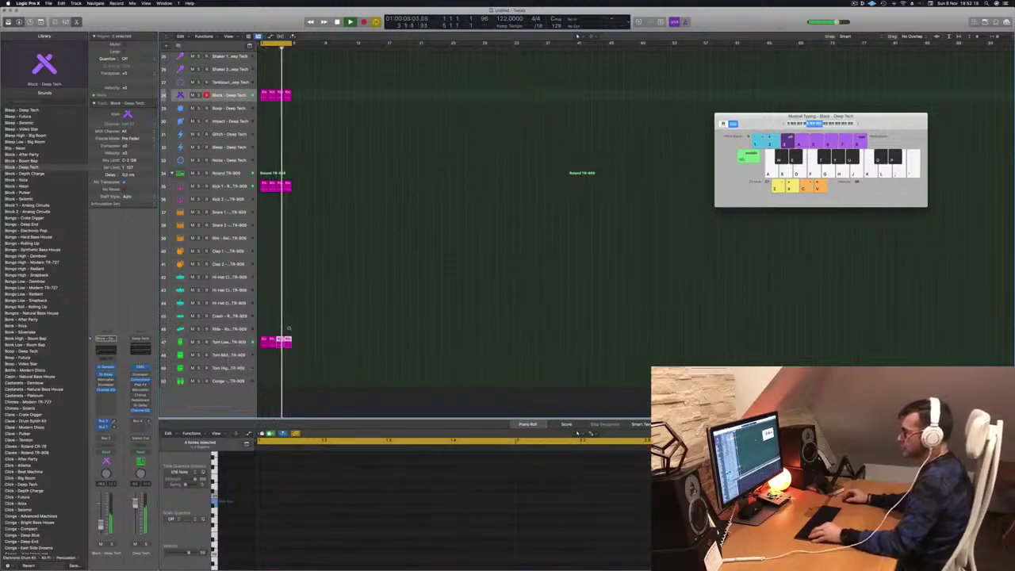
Step: Copy the first Open Hi-Hat region to the start of the Shaker 2 - Deep Tech track
{"action": "scroll", "coordinate": [319, 257], "scroll_direction": "down", "scroll_amount": 1}
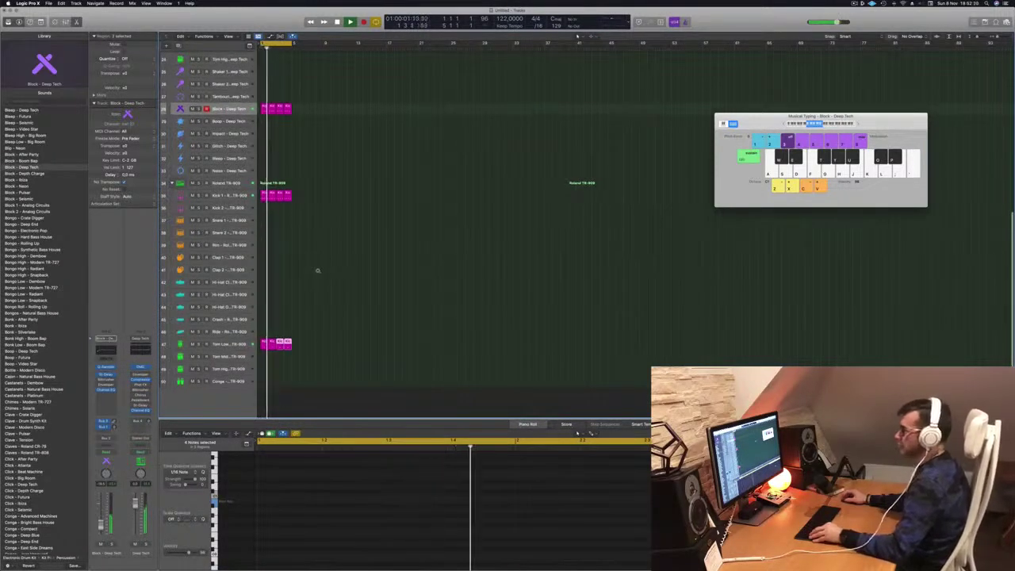
{"action": "scroll", "coordinate": [317, 270], "scroll_direction": "down", "scroll_amount": 3}
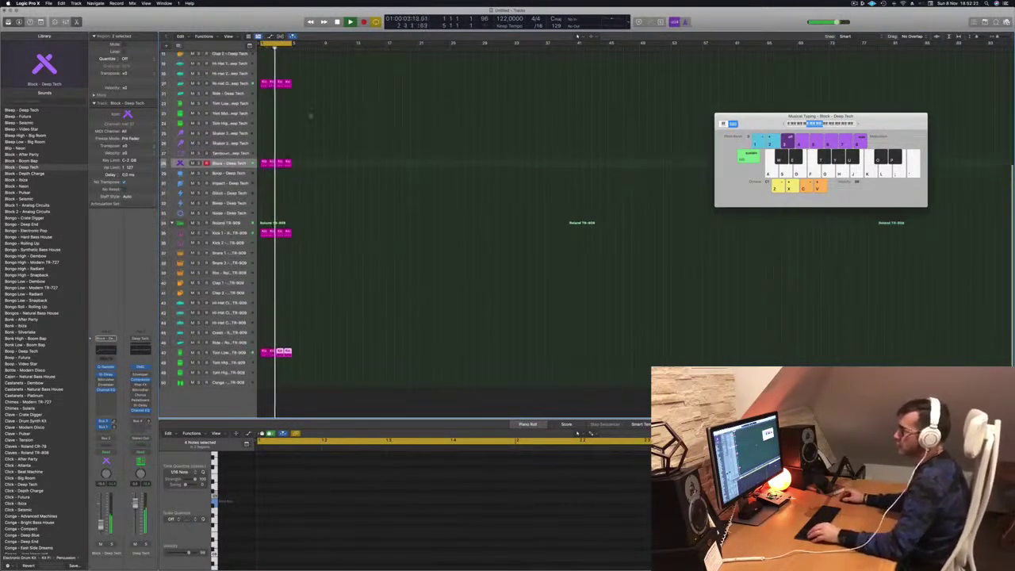
{"action": "scroll", "coordinate": [298, 113], "scroll_direction": "down", "scroll_amount": 1}
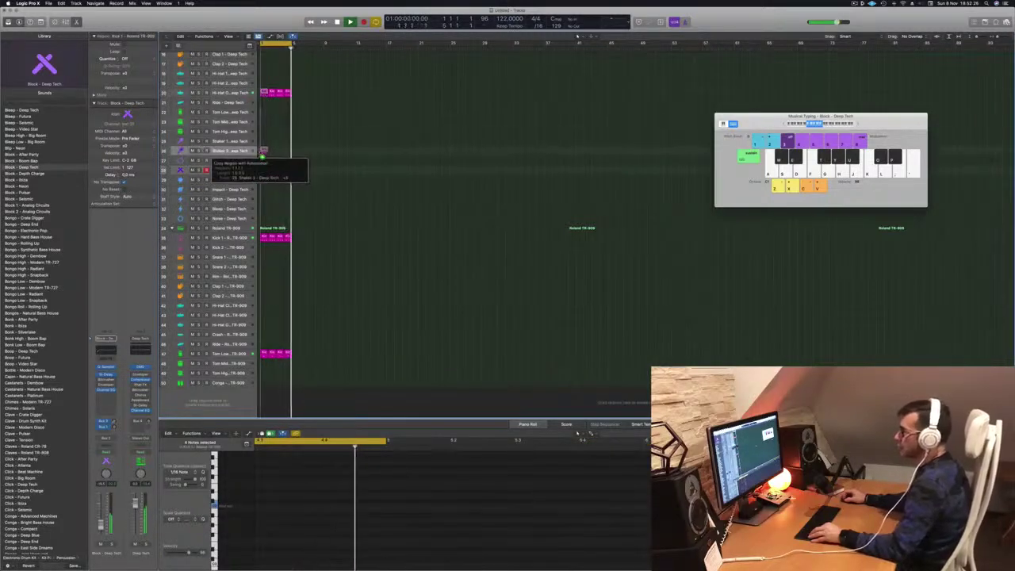
{"action": "scroll", "coordinate": [302, 469], "scroll_direction": "down", "scroll_amount": 1}
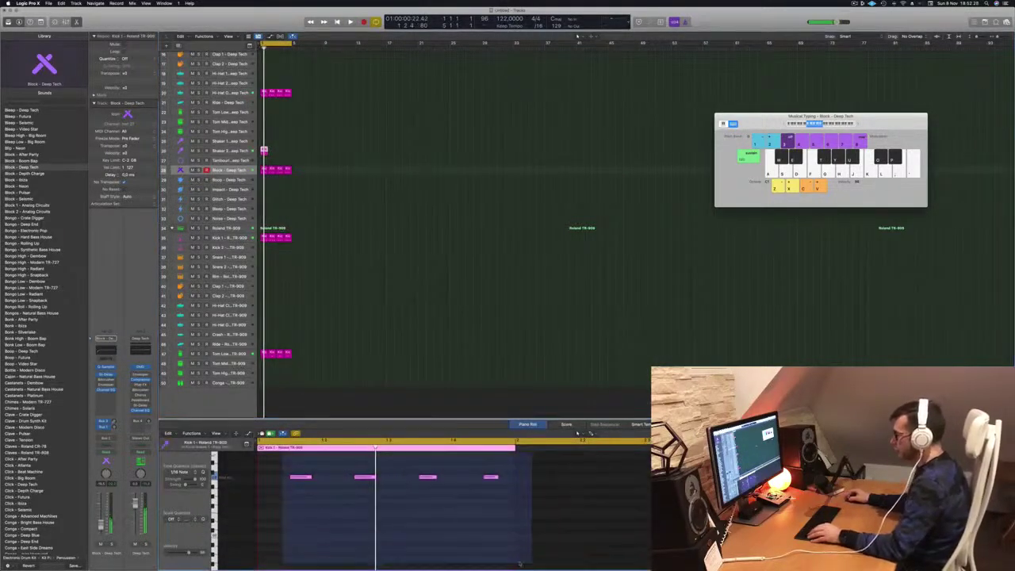
Step: Duplicate the Shaker 2 notes until every sixteenth of the one-bar region has a note
{"action": "key", "text": "space"}
{"action": "left_click_drag", "start_coordinate": [310, 474], "coordinate": [266, 476]}
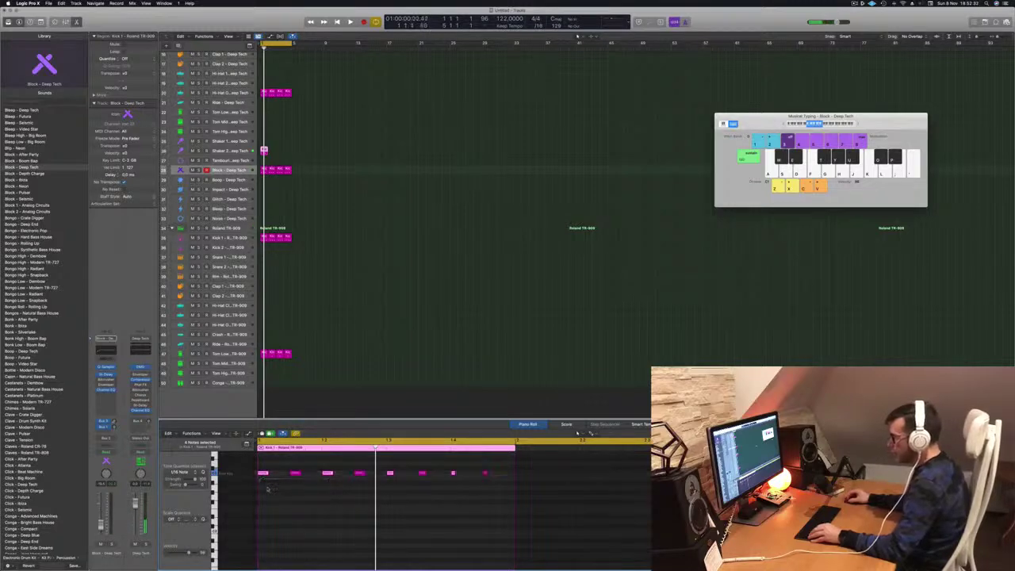
{"action": "key", "text": "space"}
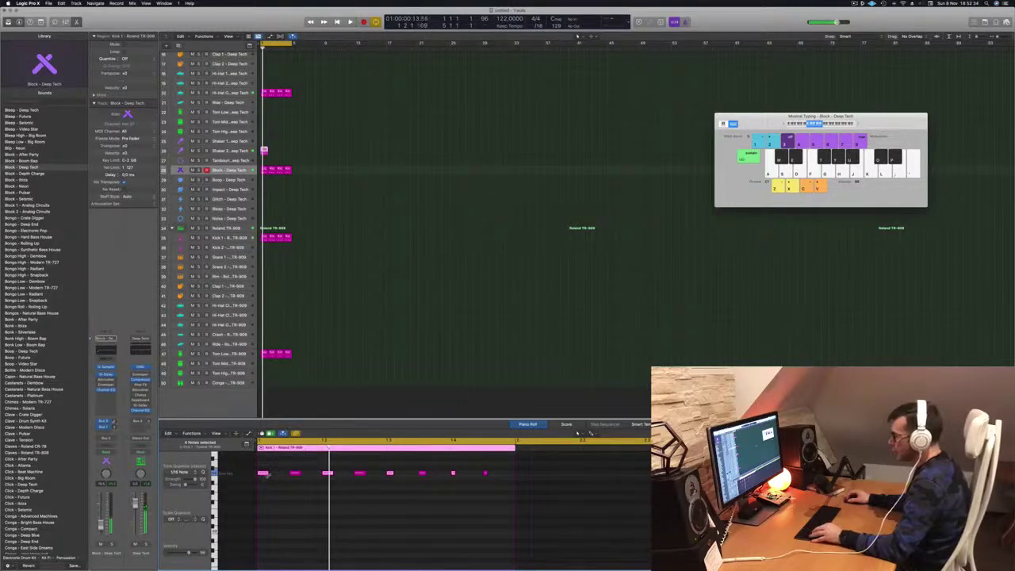
{"action": "left_click_drag", "start_coordinate": [275, 476], "coordinate": [280, 477]}
{"action": "key", "text": "space"}
{"action": "key", "text": "super+Left"}
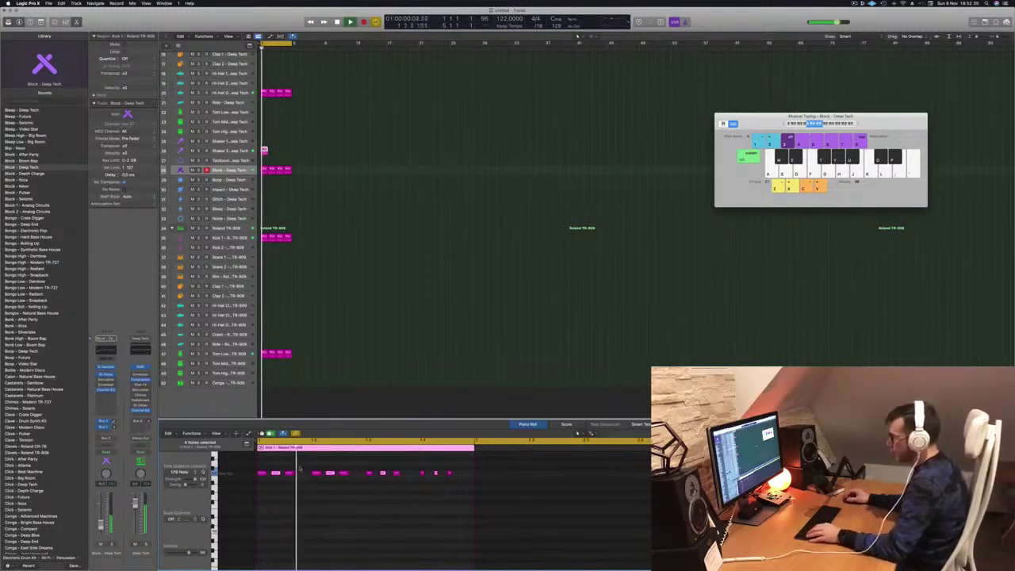
{"action": "left_click_drag", "start_coordinate": [300, 473], "coordinate": [302, 479]}
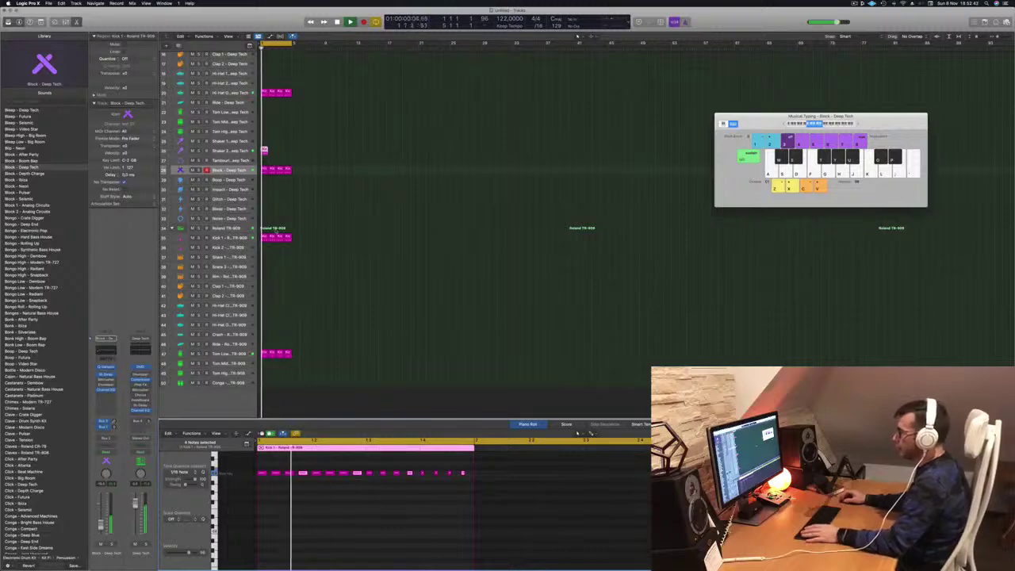
Step: Insert a stereo Compressor on the Block - Deep Tech track and set its side chain to Kick 1 - Roland TR-909 (Inst 33)
{"action": "left_click", "coordinate": [231, 169]}
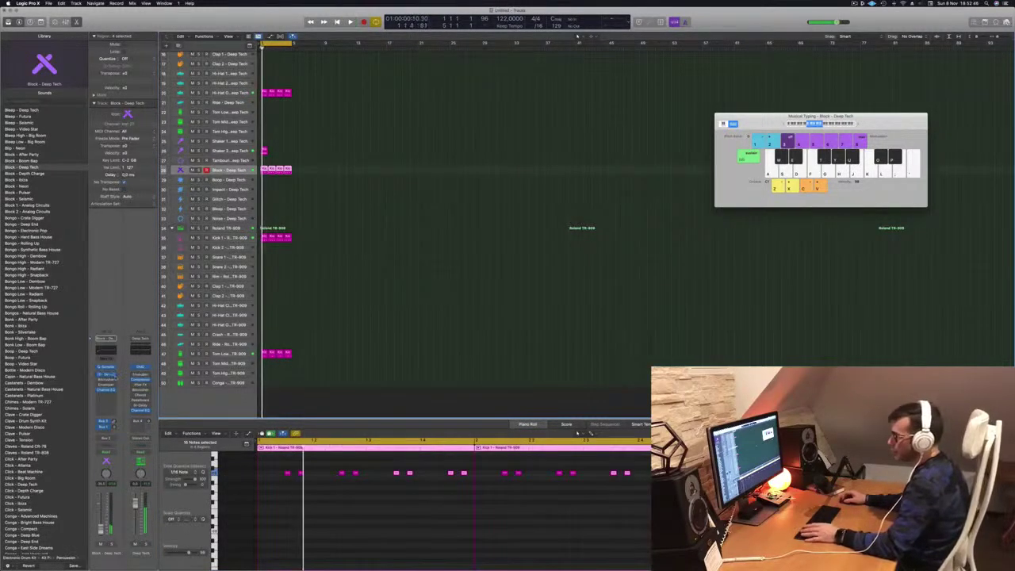
{"action": "left_click", "coordinate": [115, 394]}
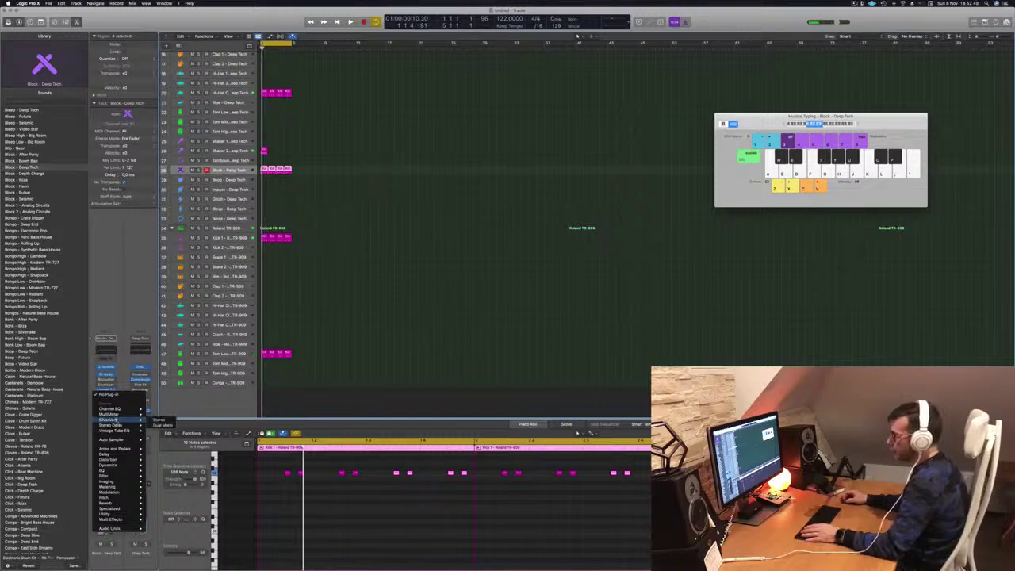
{"action": "mouse_move", "coordinate": [136, 464]}
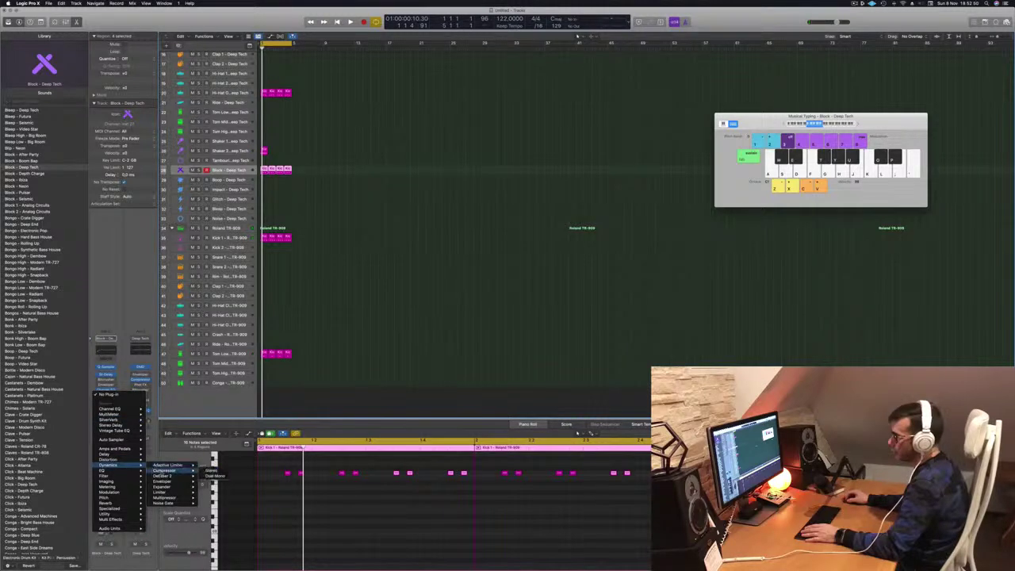
{"action": "left_click", "coordinate": [211, 470]}
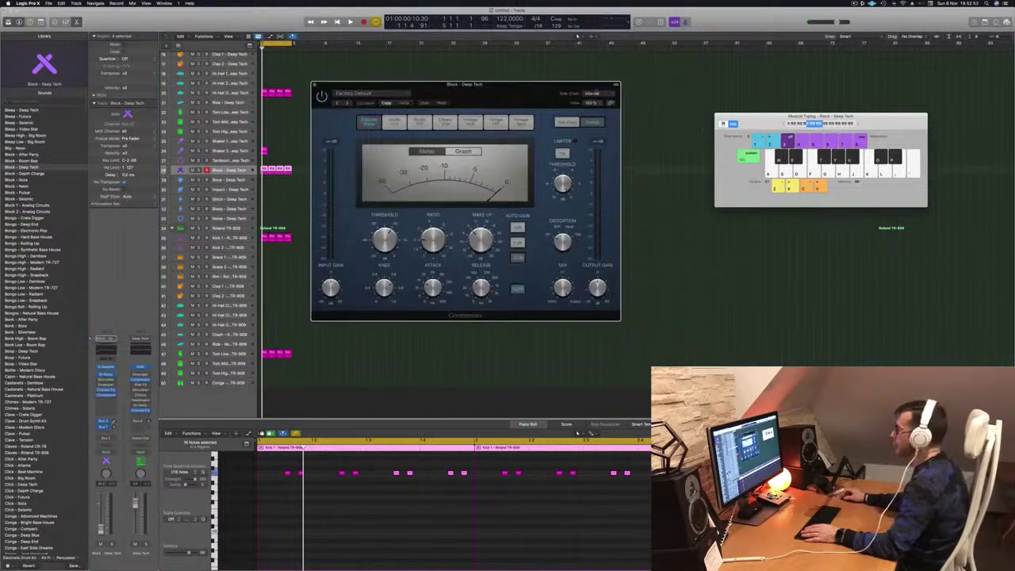
{"action": "left_click", "coordinate": [596, 93]}
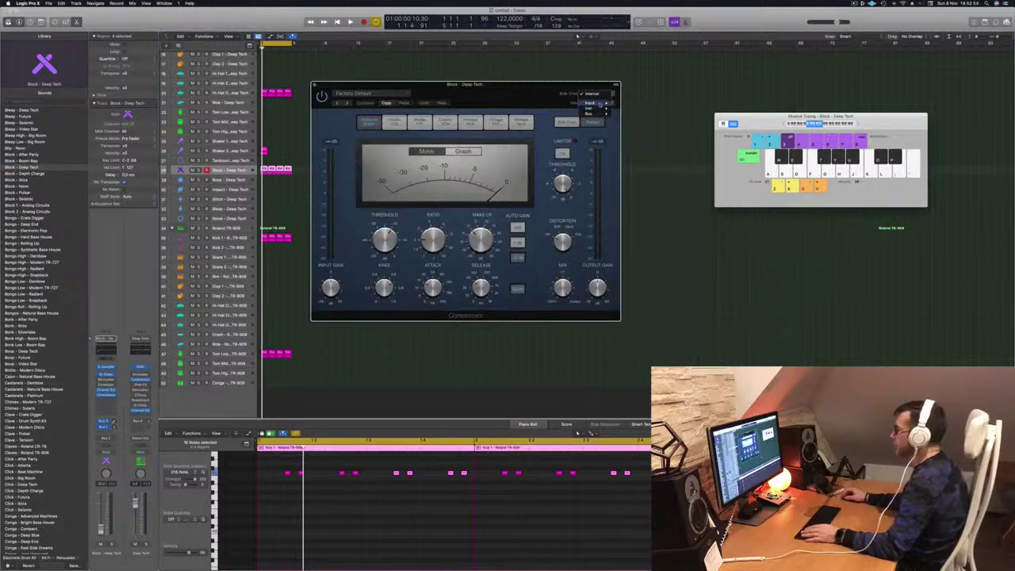
{"action": "mouse_move", "coordinate": [603, 108]}
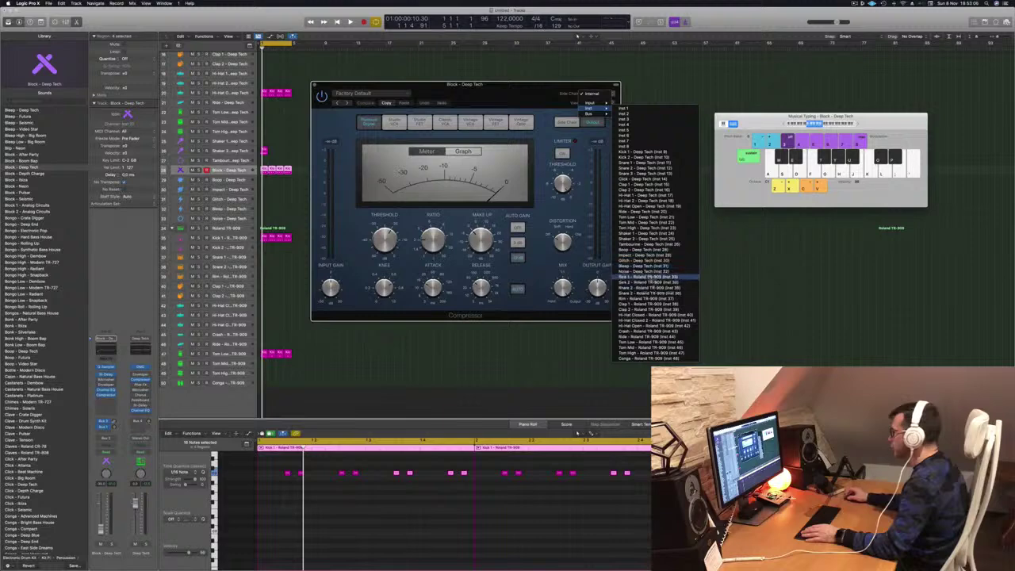
{"action": "left_click", "coordinate": [652, 278]}
Step: Compare the Block - Deep Tech sound with the Compressor active and bypassed during playback, briefly soloing the track
{"action": "key", "text": "space"}
{"action": "left_click_drag", "start_coordinate": [523, 95], "coordinate": [602, 91]}
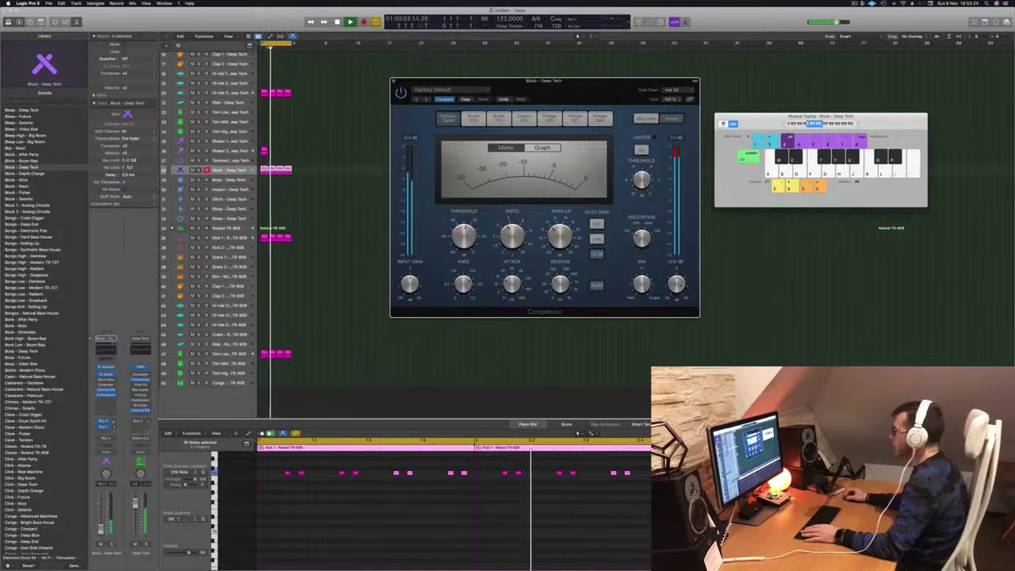
{"action": "left_click", "coordinate": [243, 170]}
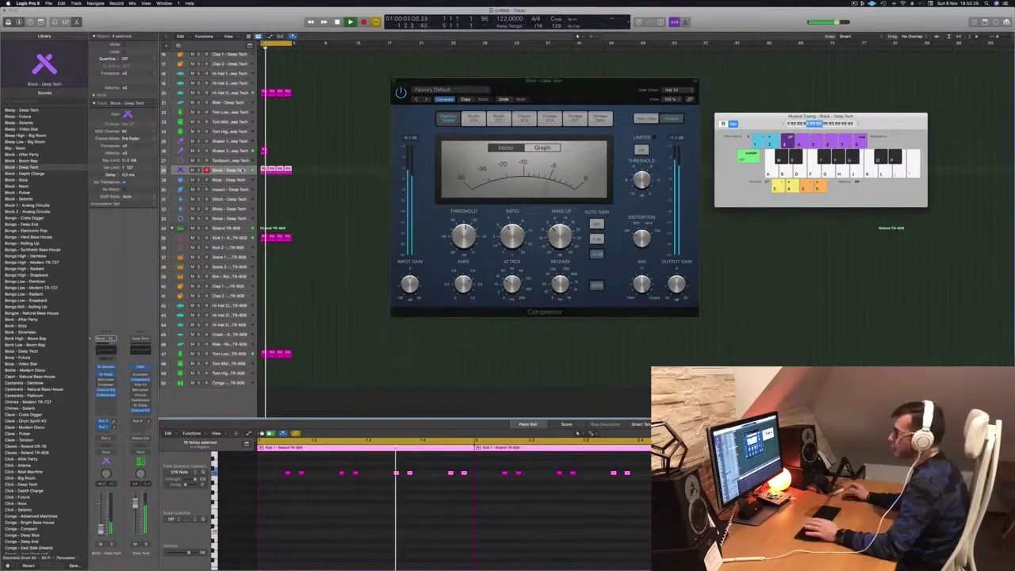
{"action": "key", "text": "space"}
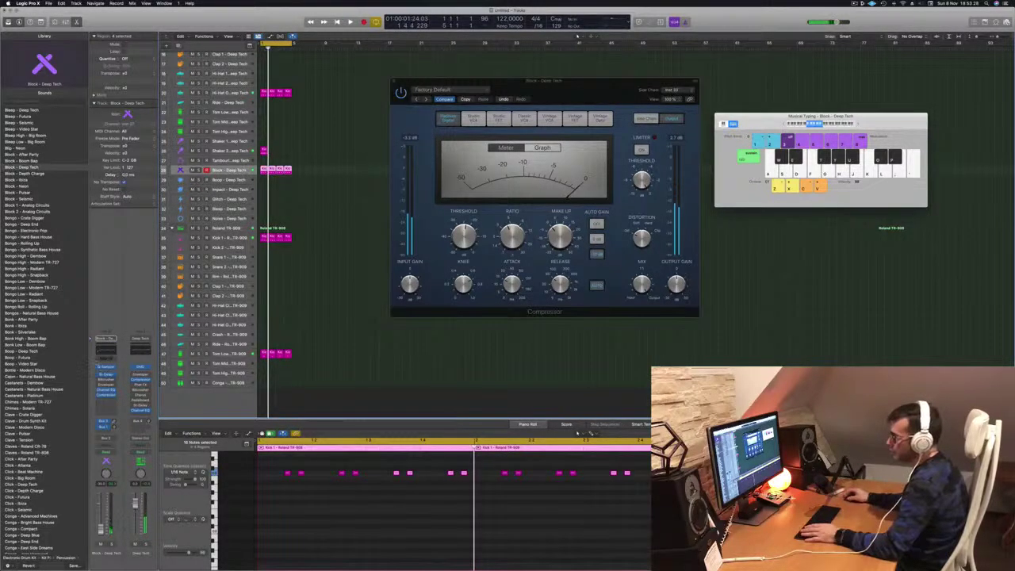
{"action": "key", "text": "space"}
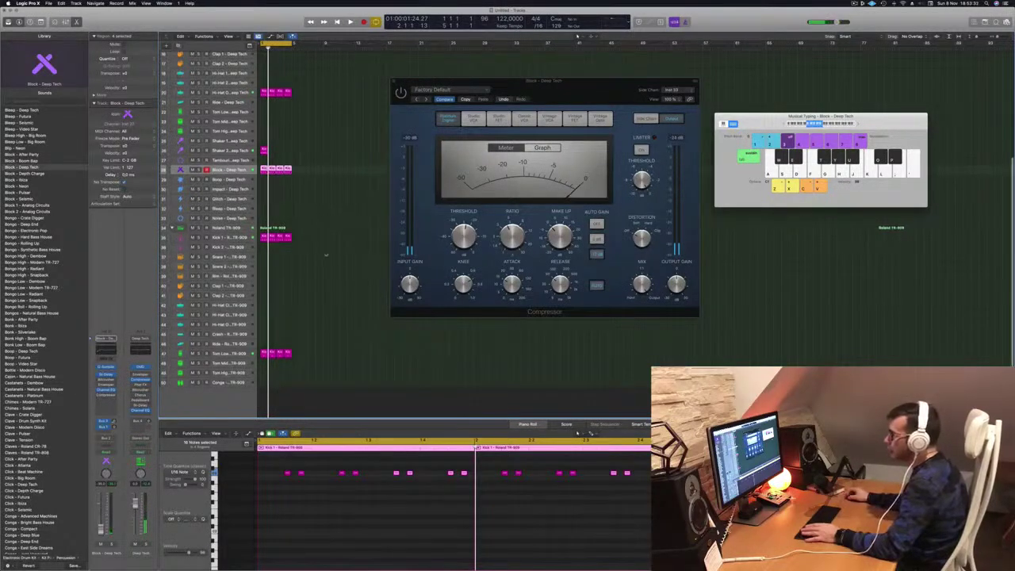
{"action": "key", "text": "space"}
{"action": "scroll", "coordinate": [366, 205], "scroll_direction": "up", "scroll_amount": 4}
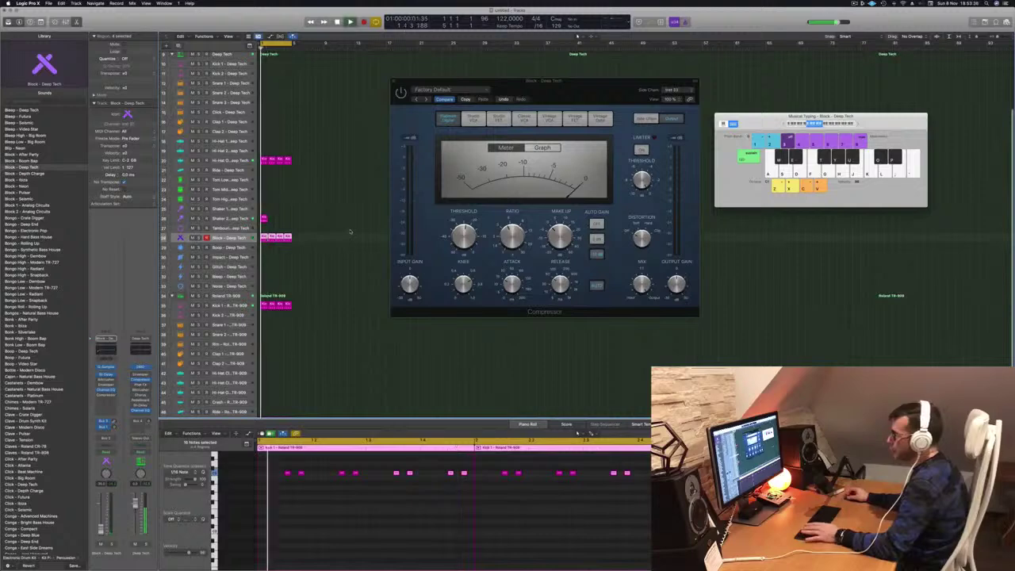
{"action": "key", "text": "ctrl+s"}
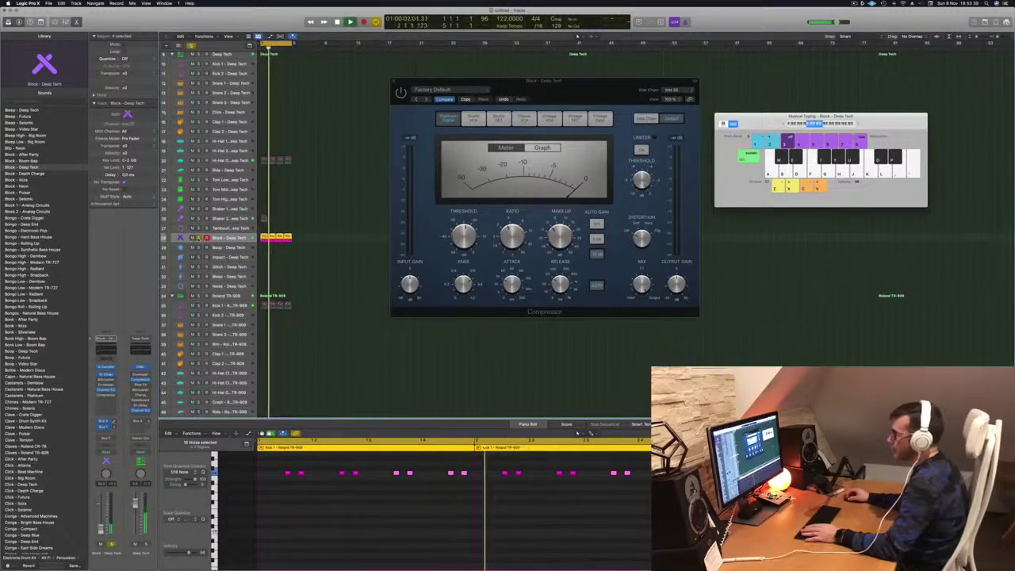
{"action": "key", "text": "ctrl+s"}
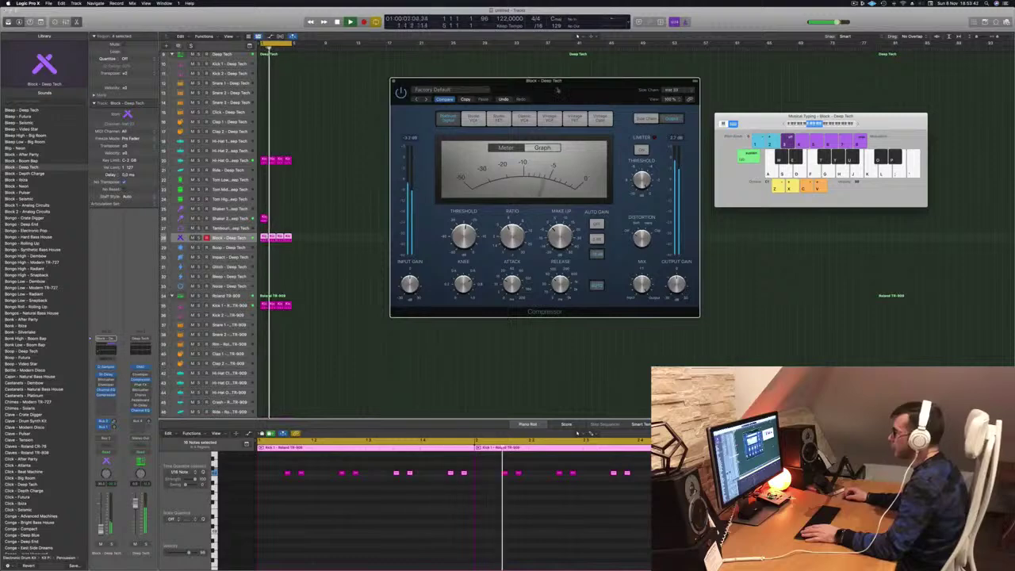
{"action": "left_click_drag", "start_coordinate": [559, 92], "coordinate": [537, 97]}
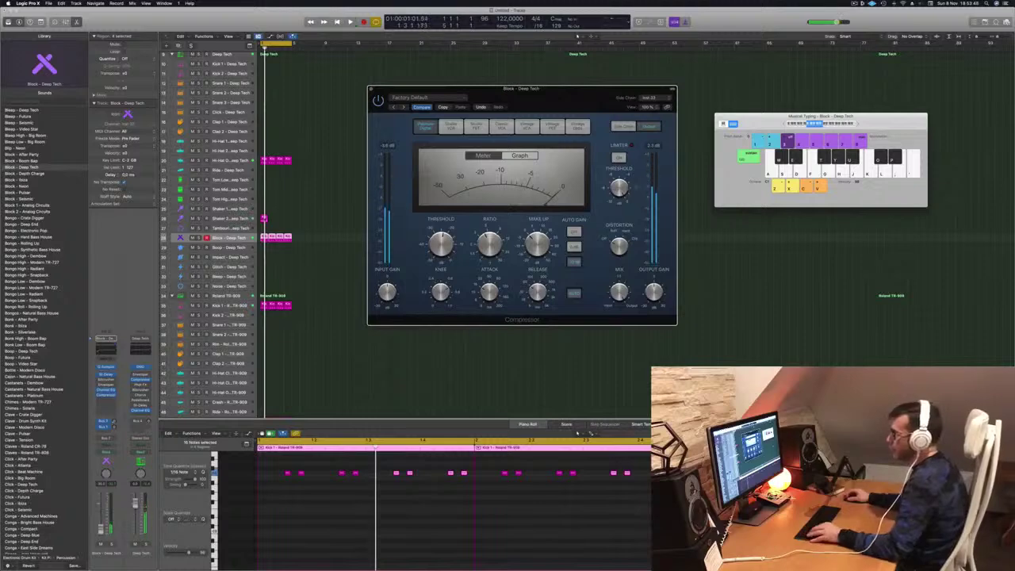
Step: Repeat the one-bar Shaker 2 - Deep Tech region across four bars
{"action": "left_click", "coordinate": [266, 219]}
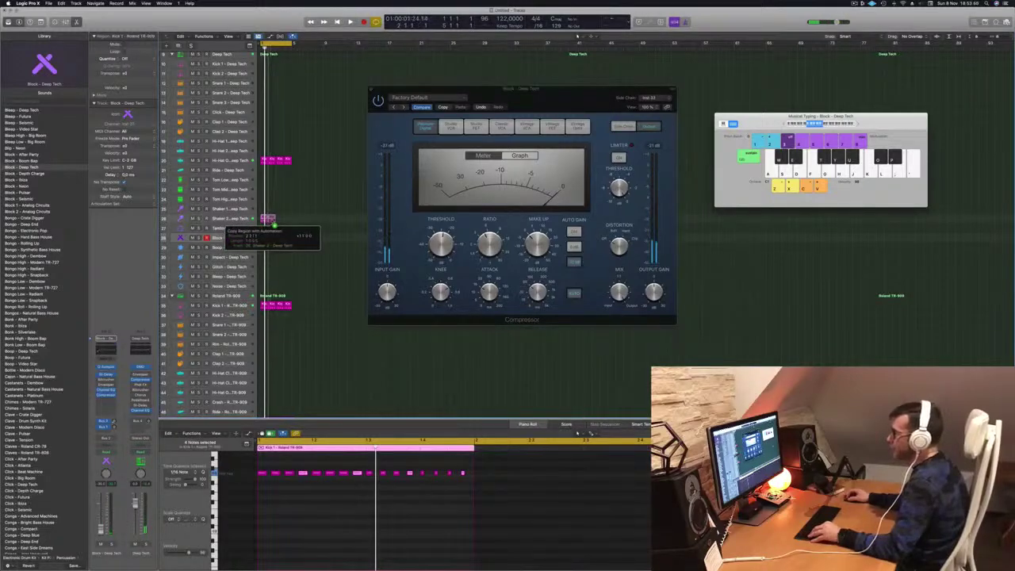
{"action": "left_click_drag", "start_coordinate": [279, 221], "coordinate": [277, 220]}
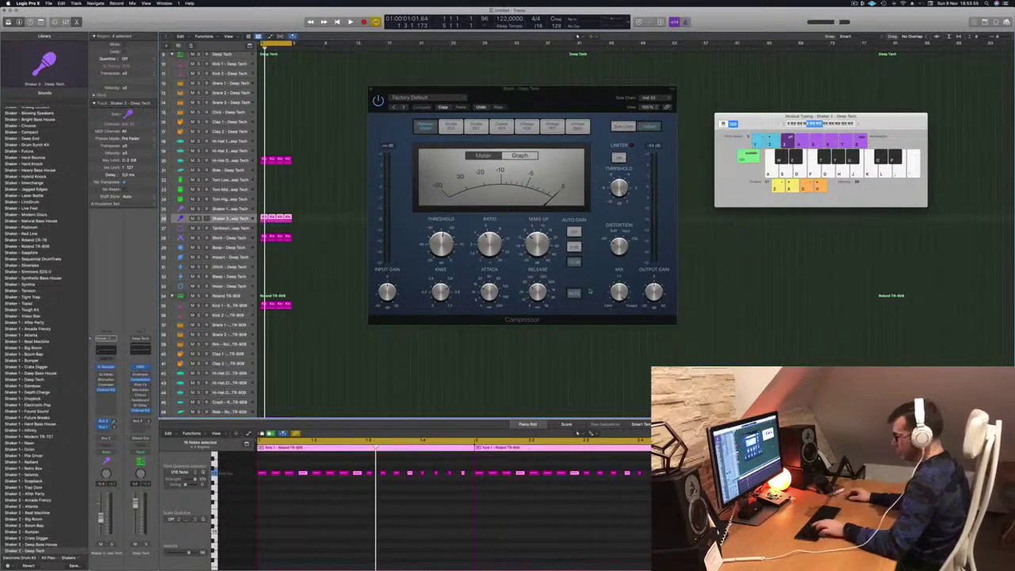
Step: Hide Musical Typing, show the mixer to add Block's Compressor to the Shaker 2 - Deep Tech channel, and play the loop
{"action": "key", "text": "super+k"}
{"action": "key", "text": "x"}
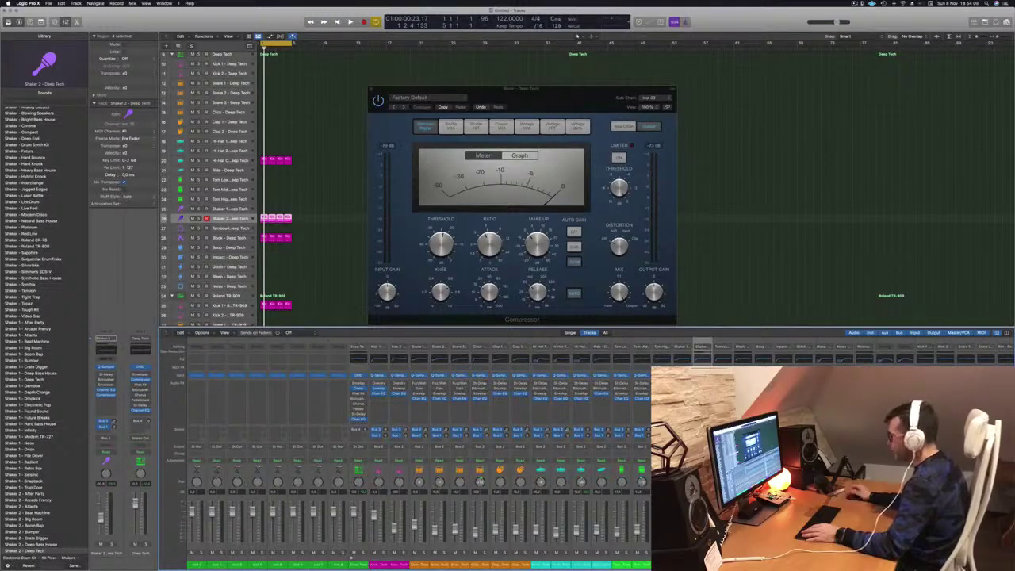
{"action": "key", "text": "space"}
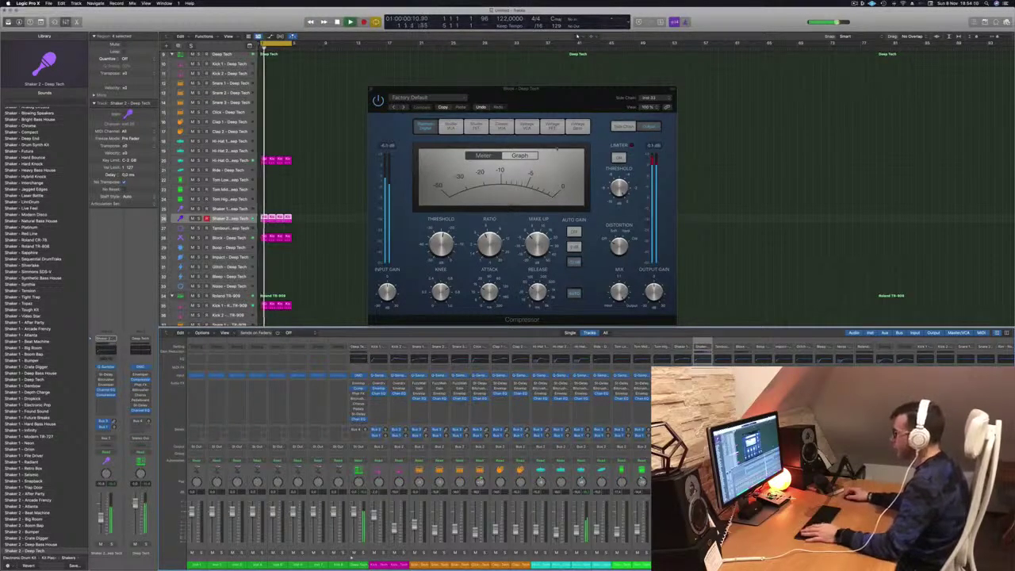
{"action": "left_click_drag", "start_coordinate": [573, 101], "coordinate": [596, 101]}
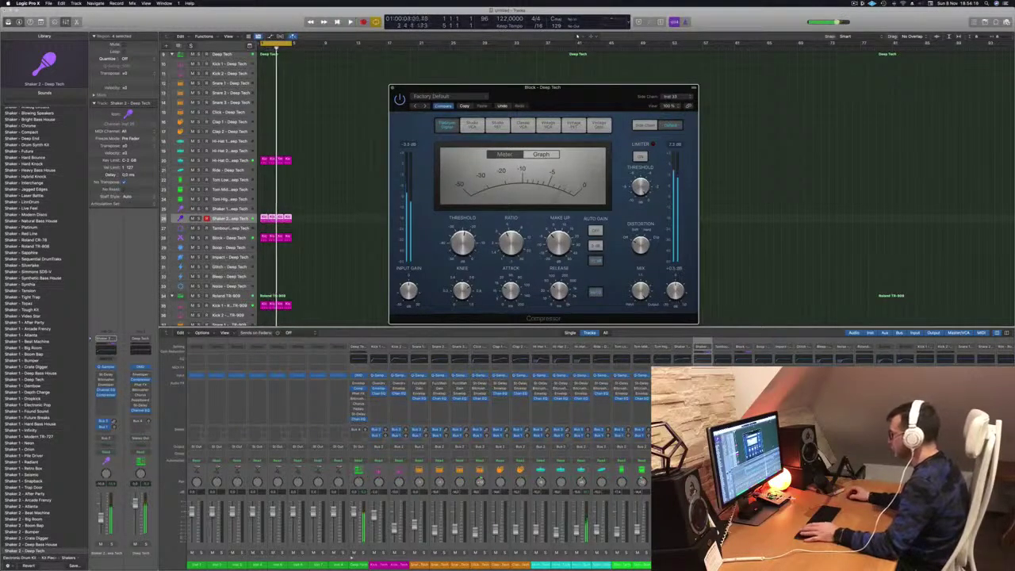
Step: Play the loop, solo Shaker 2 - Deep Tech briefly, and lower the output gain of the Block - Deep Tech Compressor before closing it
{"action": "key", "text": "space"}
{"action": "key", "text": "s"}
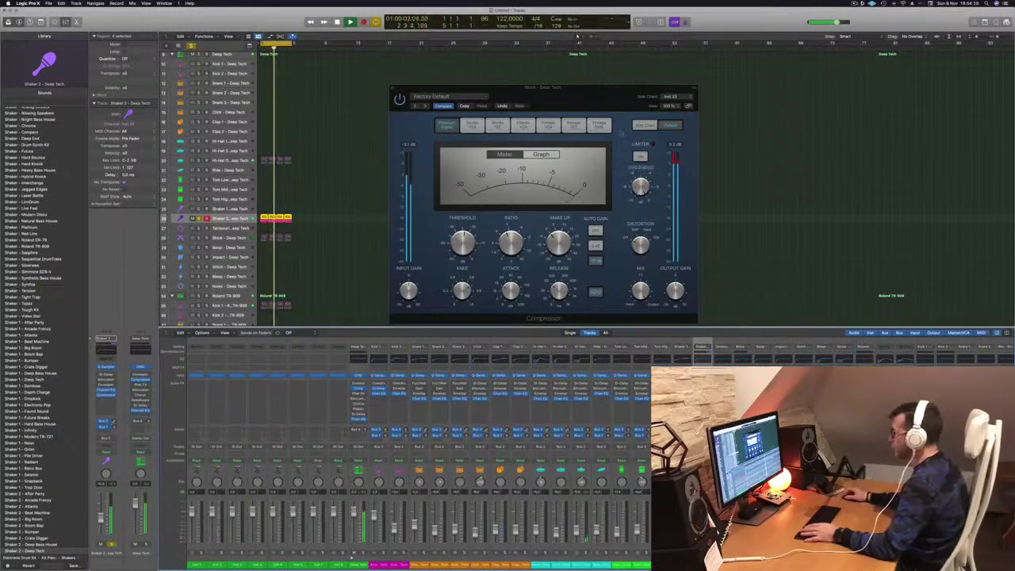
{"action": "key", "text": "space"}
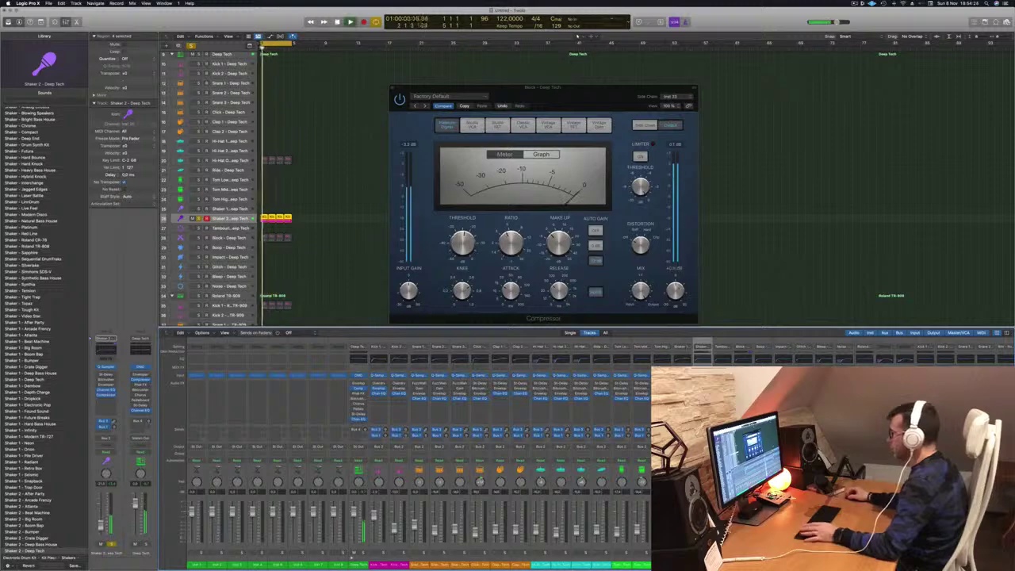
{"action": "left_click_drag", "start_coordinate": [675, 291], "coordinate": [676, 297]}
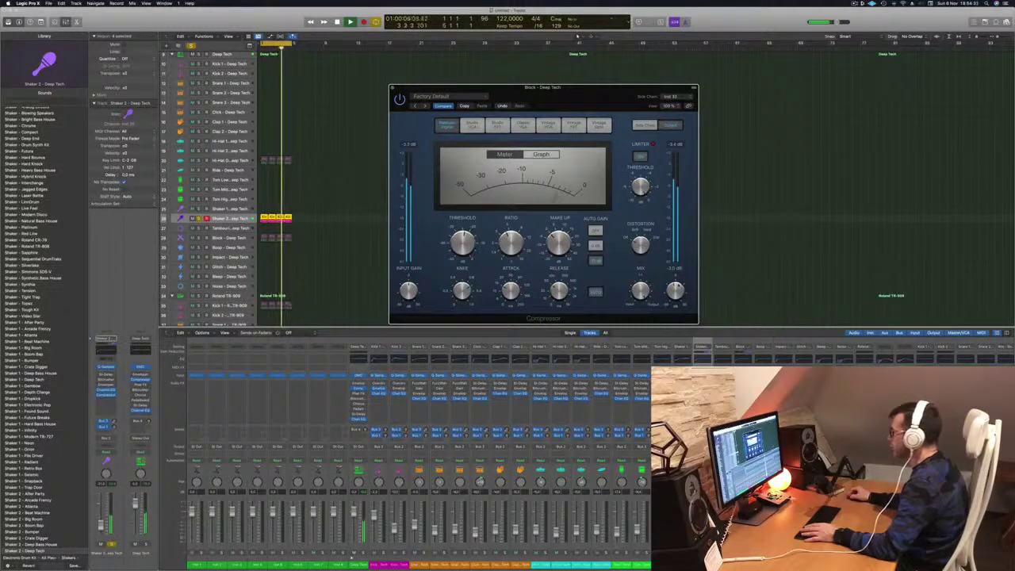
{"action": "key", "text": "super+w"}
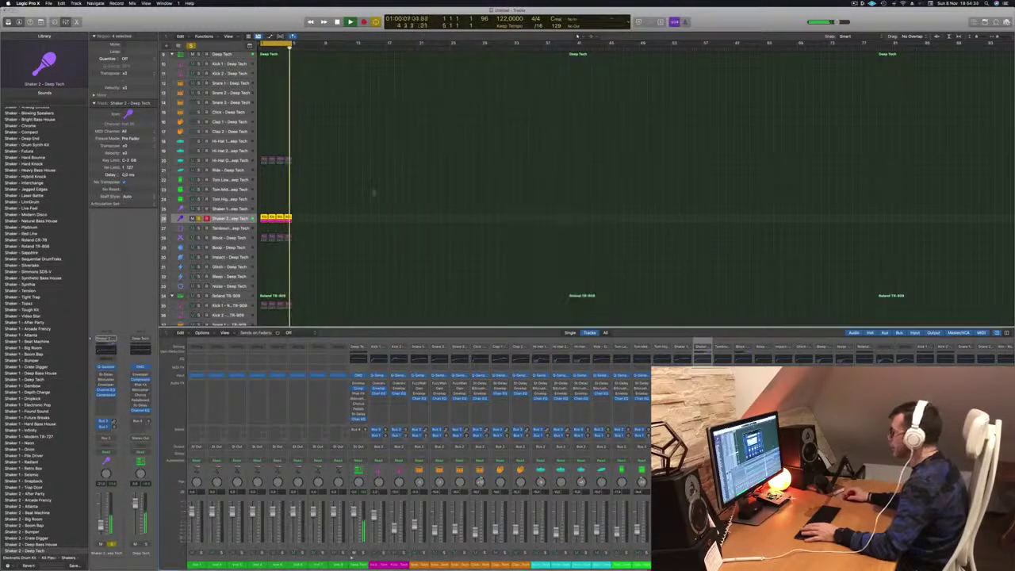
{"action": "key", "text": "s"}
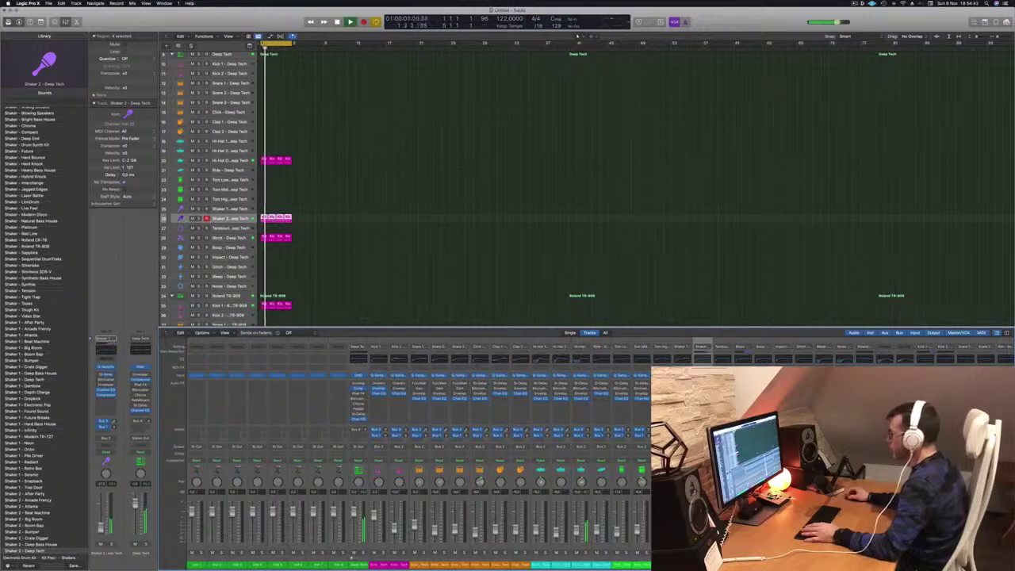
Step: Set the output mix of Shaker 2 - Deep Tech's Stereo Delay to 15% left and 26% right, then close the plug-in
{"action": "key", "text": "v"}
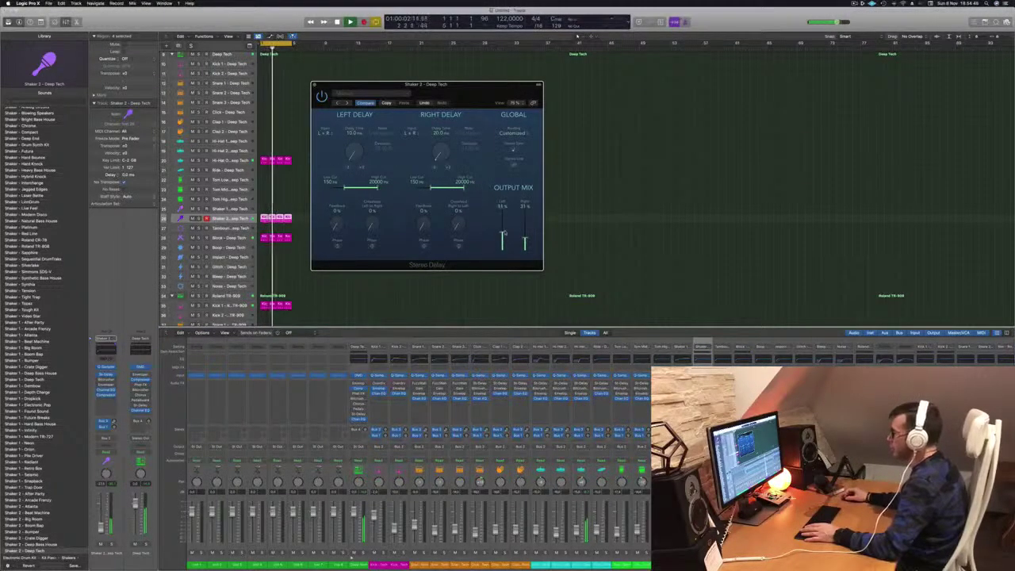
{"action": "left_click_drag", "start_coordinate": [502, 250], "coordinate": [503, 246]}
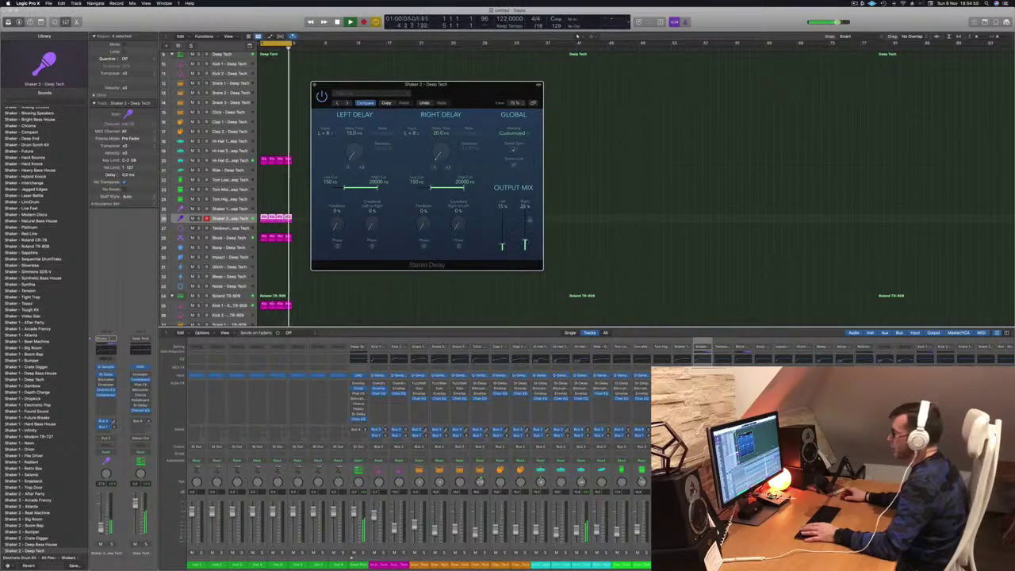
{"action": "left_click_drag", "start_coordinate": [489, 97], "coordinate": [613, 155]}
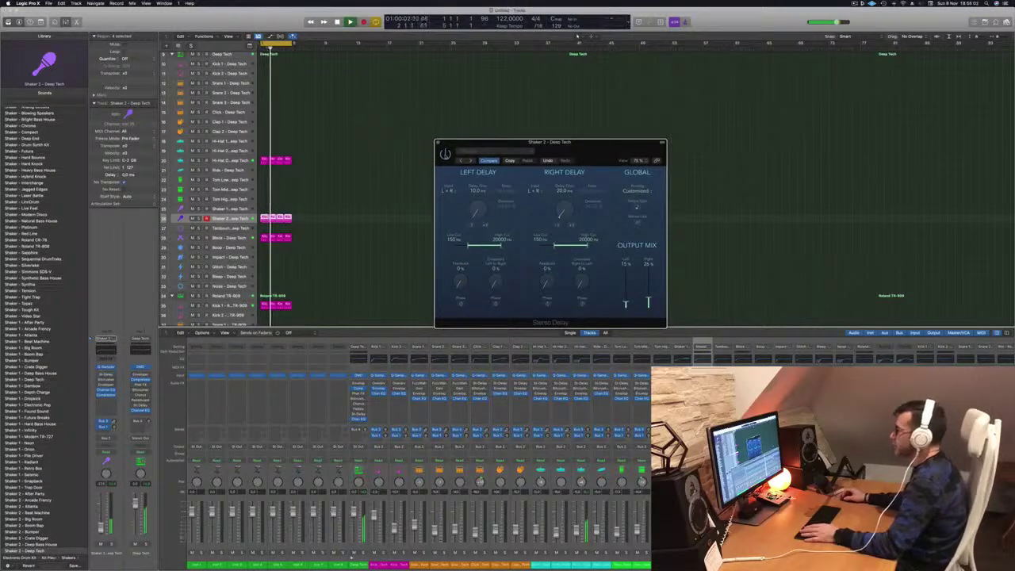
{"action": "left_click_drag", "start_coordinate": [614, 148], "coordinate": [627, 155]}
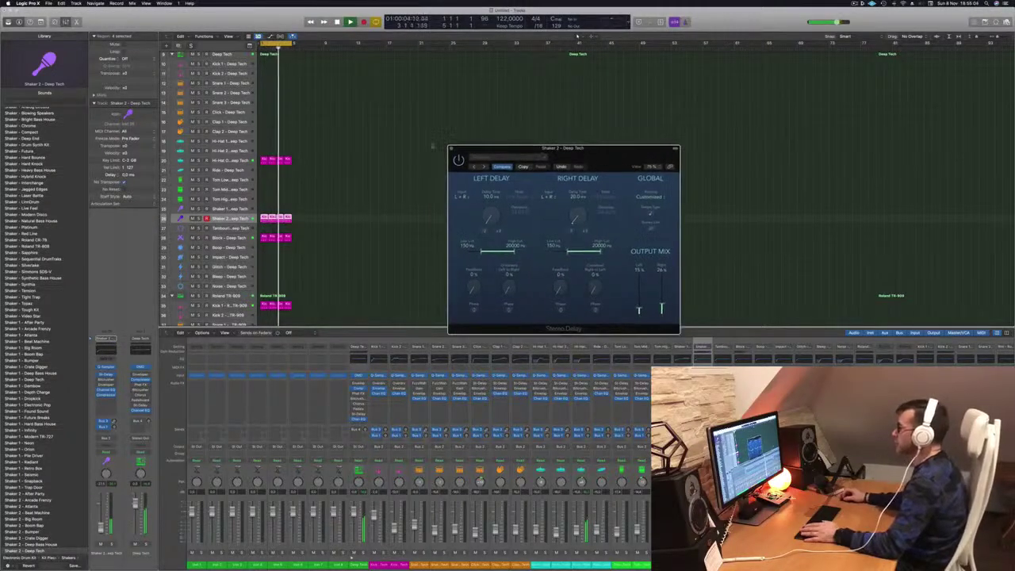
{"action": "left_click", "coordinate": [452, 148]}
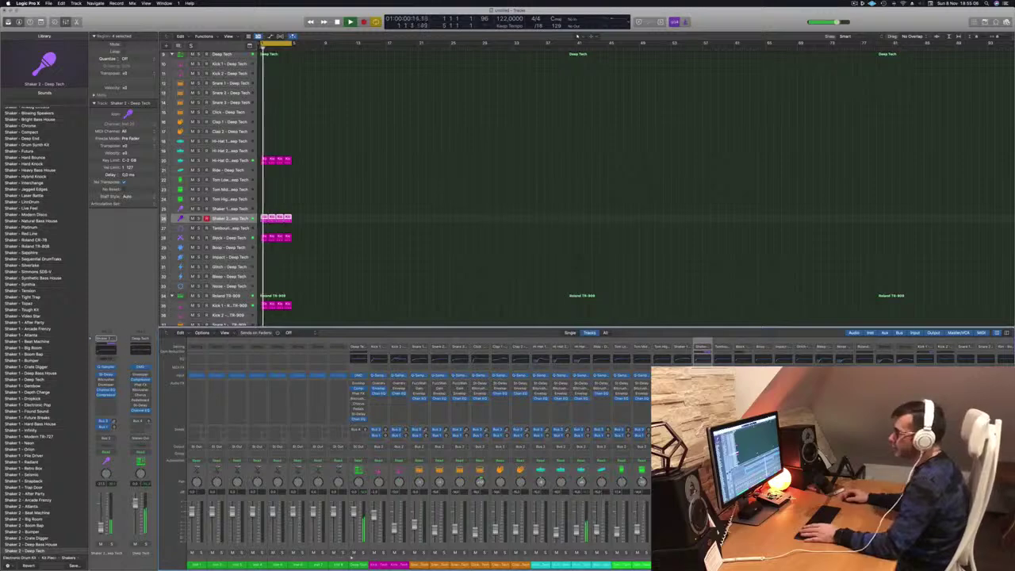
Step: Enable the low cut in Shaker 2 - Deep Tech's Channel EQ with the analyzer on, setting its cutoff just above 2 kHz
{"action": "left_click", "coordinate": [702, 357]}
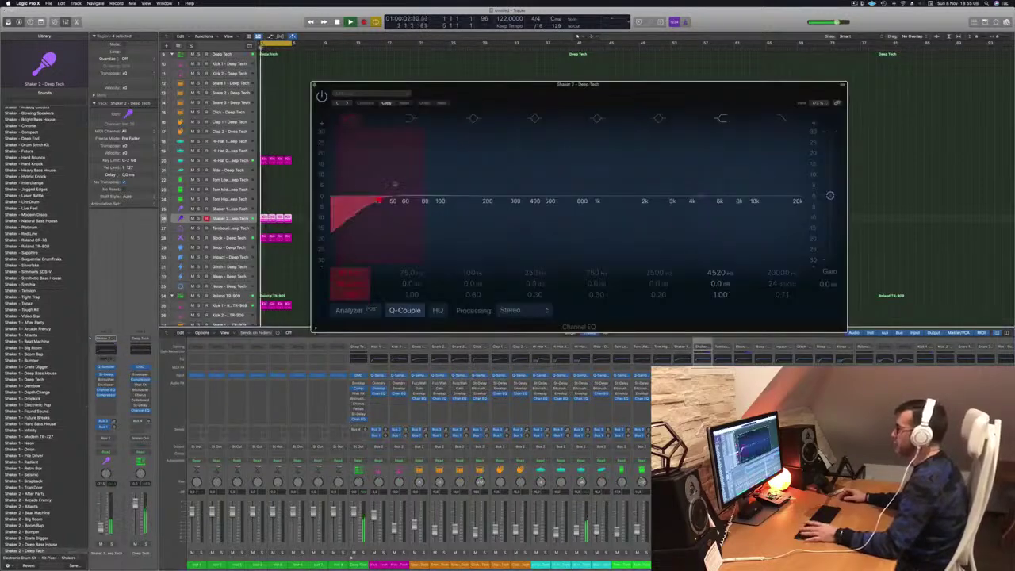
{"action": "left_click_drag", "start_coordinate": [375, 201], "coordinate": [675, 196]}
{"action": "left_click", "coordinate": [342, 310]}
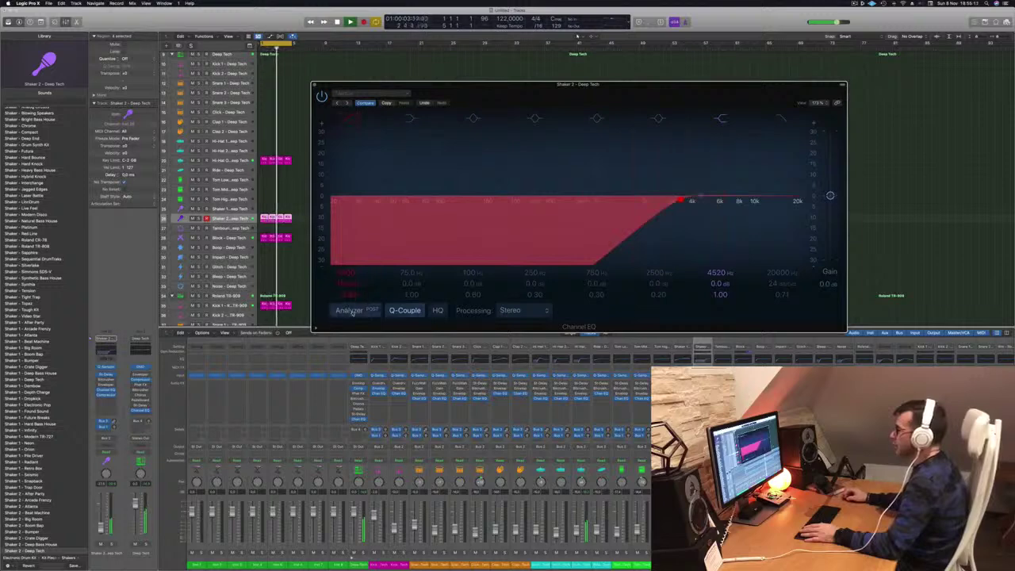
{"action": "left_click_drag", "start_coordinate": [680, 201], "coordinate": [563, 205]}
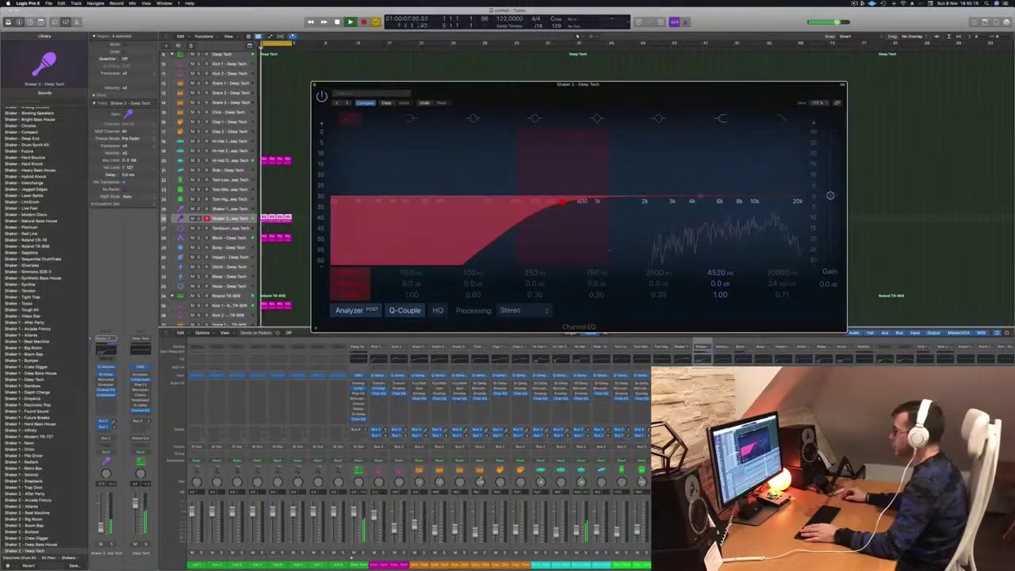
{"action": "left_click_drag", "start_coordinate": [563, 203], "coordinate": [646, 200]}
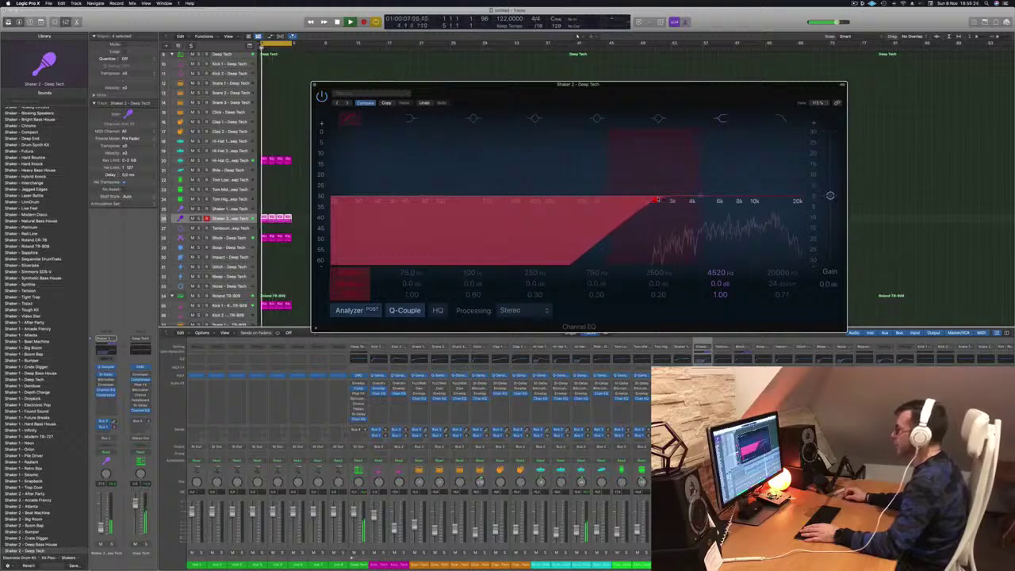
{"action": "key", "text": "super+w"}
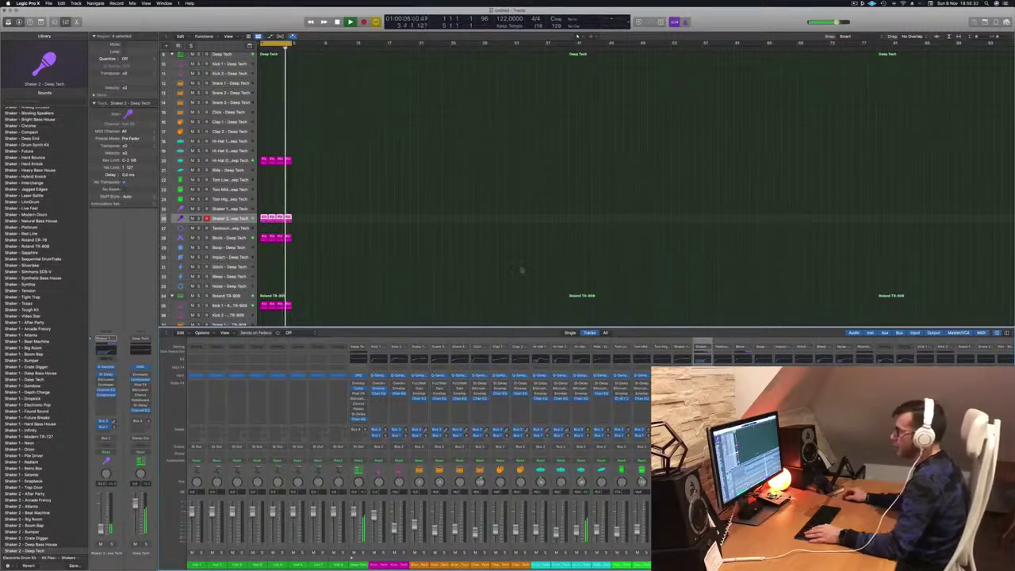
Step: Copy the first one-bar Kick 1 - Roland TR-909 region to the Hi-Hat Closed - Roland TR-909 track and open it in the Piano Roll
{"action": "scroll", "coordinate": [448, 260], "scroll_direction": "up", "scroll_amount": 2}
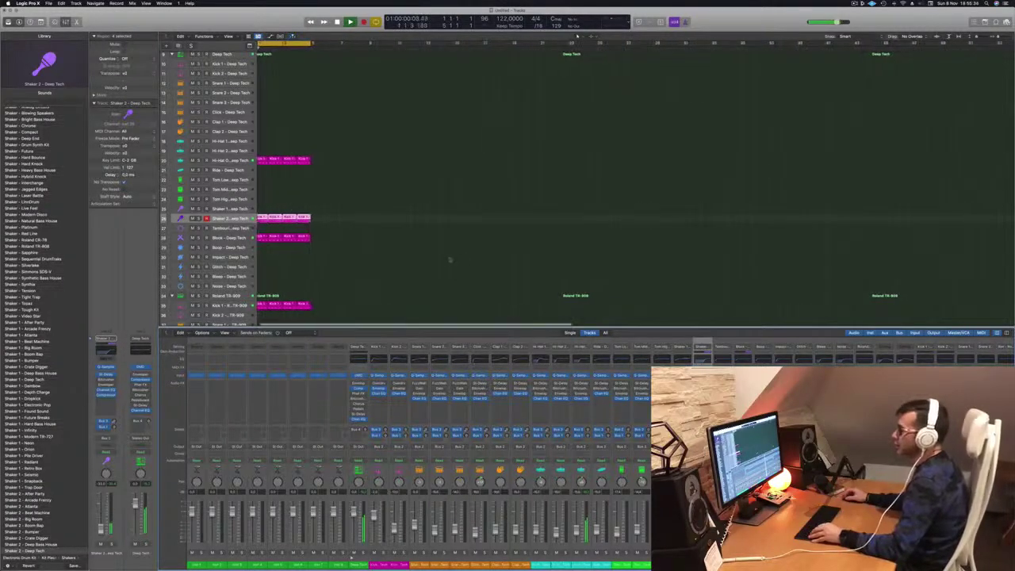
{"action": "scroll", "coordinate": [459, 268], "scroll_direction": "down", "scroll_amount": 2}
{"action": "scroll", "coordinate": [459, 269], "scroll_direction": "down", "scroll_amount": 3}
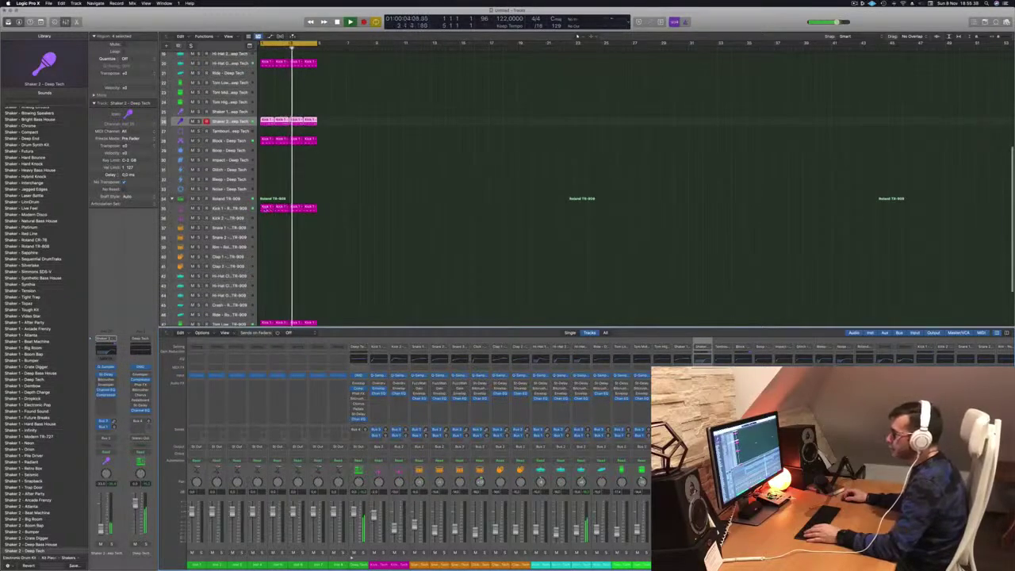
{"action": "left_click_drag", "start_coordinate": [266, 208], "coordinate": [267, 276]}
{"action": "key", "text": "space"}
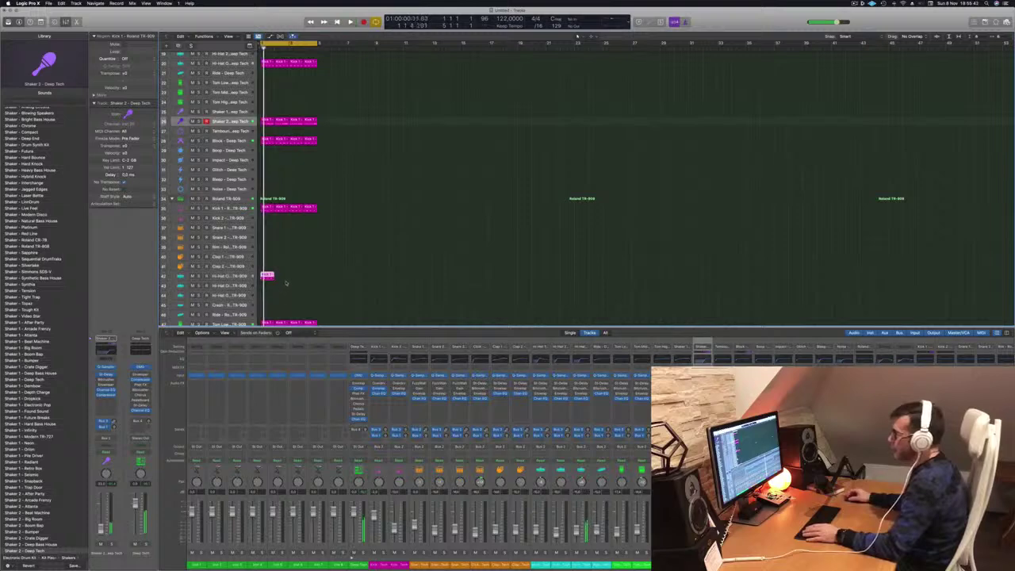
{"action": "double_click", "coordinate": [267, 276]}
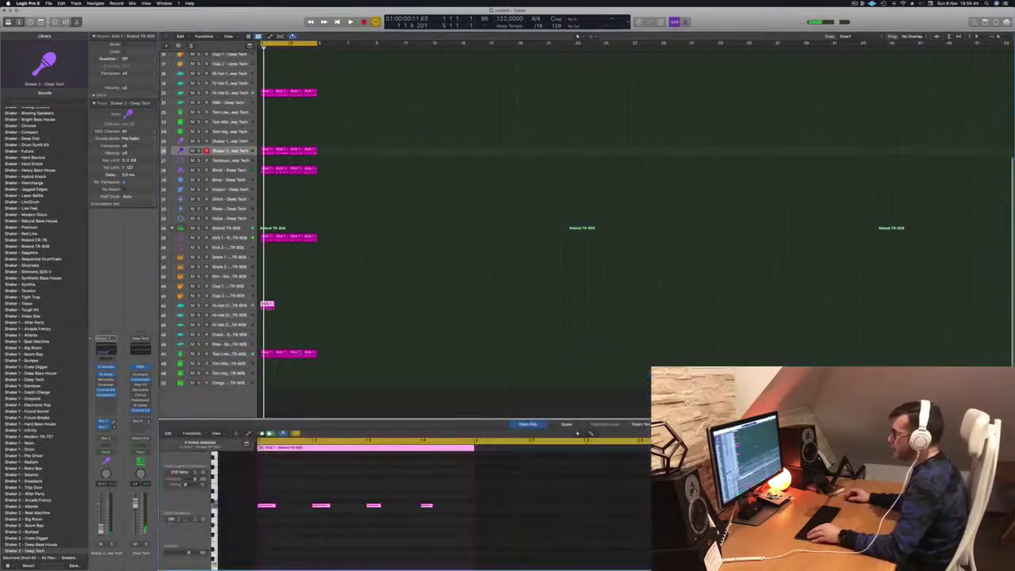
Step: Move the region's notes to the closed hi-hat's pitch, duplicate them into a sixteenth-note pattern across the bar, and play it
{"action": "left_click_drag", "start_coordinate": [260, 492], "coordinate": [520, 529]}
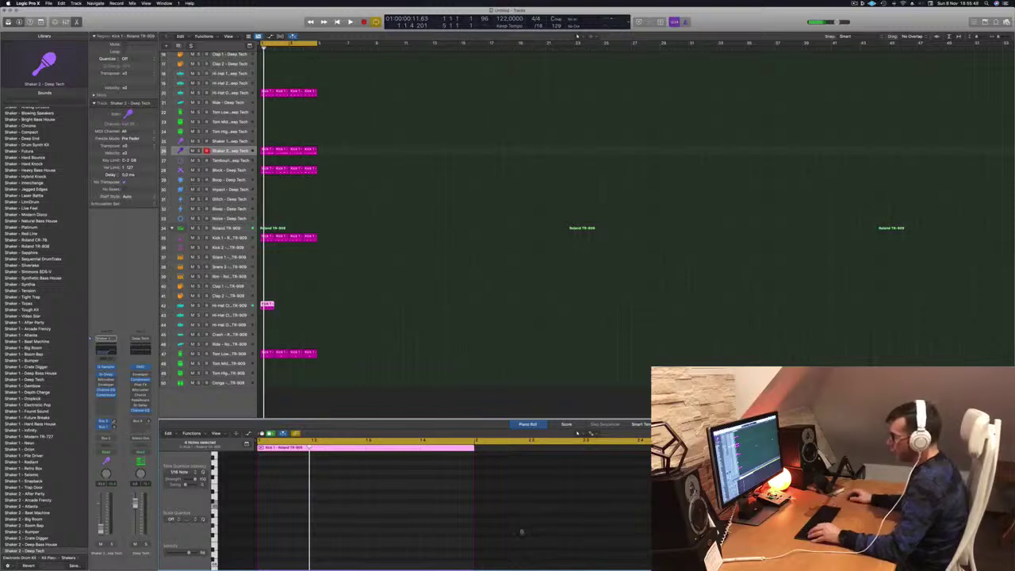
{"action": "scroll", "coordinate": [376, 544], "scroll_direction": "up", "scroll_amount": 5}
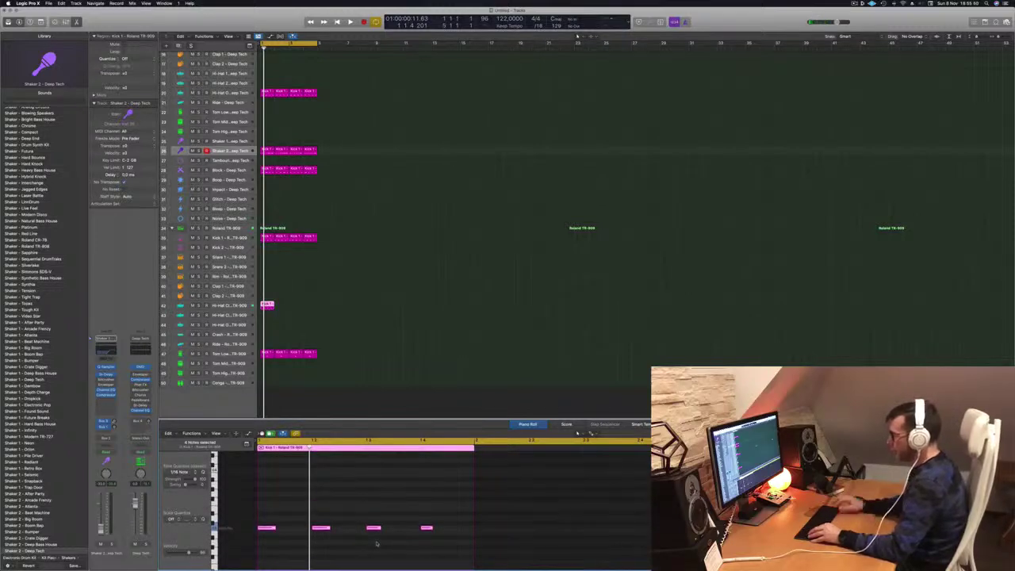
{"action": "left_click_drag", "start_coordinate": [274, 527], "coordinate": [307, 533]}
{"action": "key", "text": "space"}
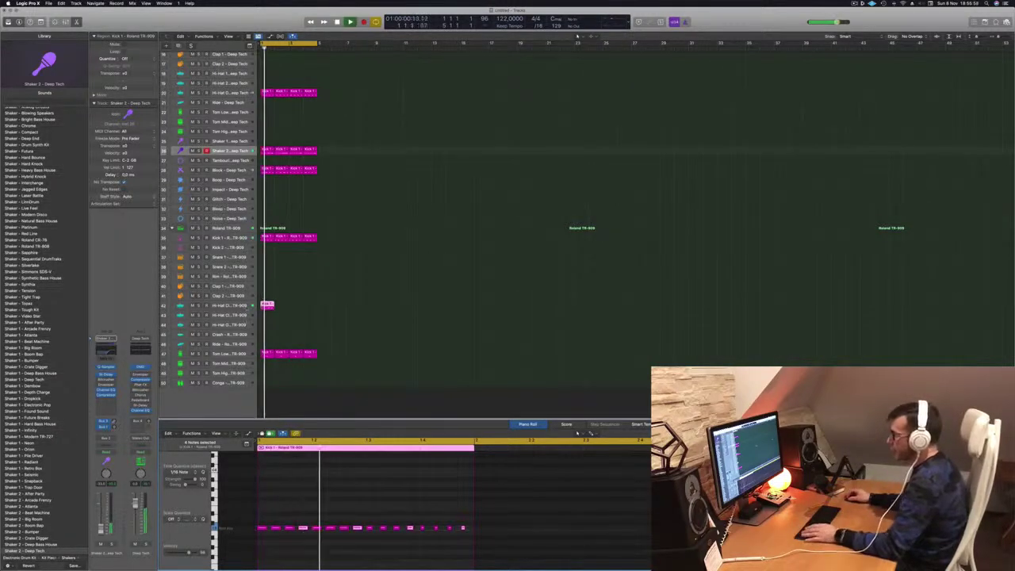
Step: Repeat the closed hi-hat region across four bars and move all four regions to the Hi-Hat Closed 2 - Roland TR-909 track
{"action": "left_click", "coordinate": [272, 304]}
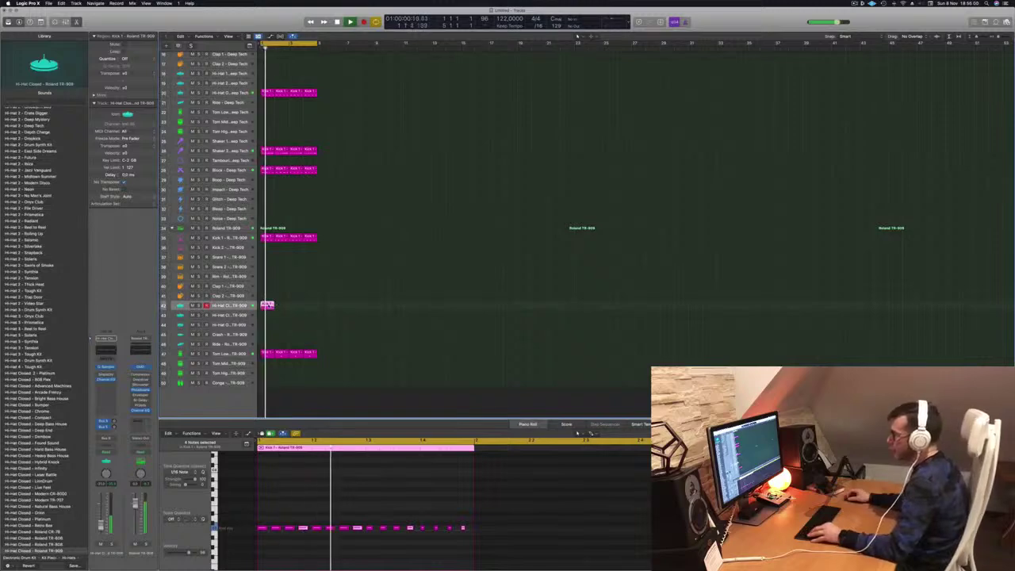
{"action": "left_click_drag", "start_coordinate": [276, 305], "coordinate": [294, 307]}
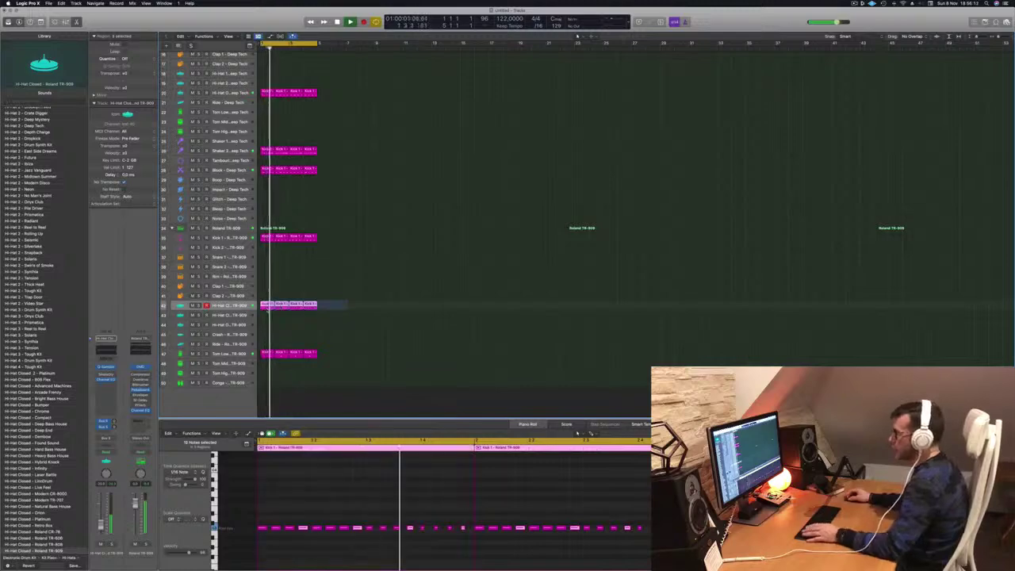
{"action": "left_click_drag", "start_coordinate": [269, 308], "coordinate": [270, 318]}
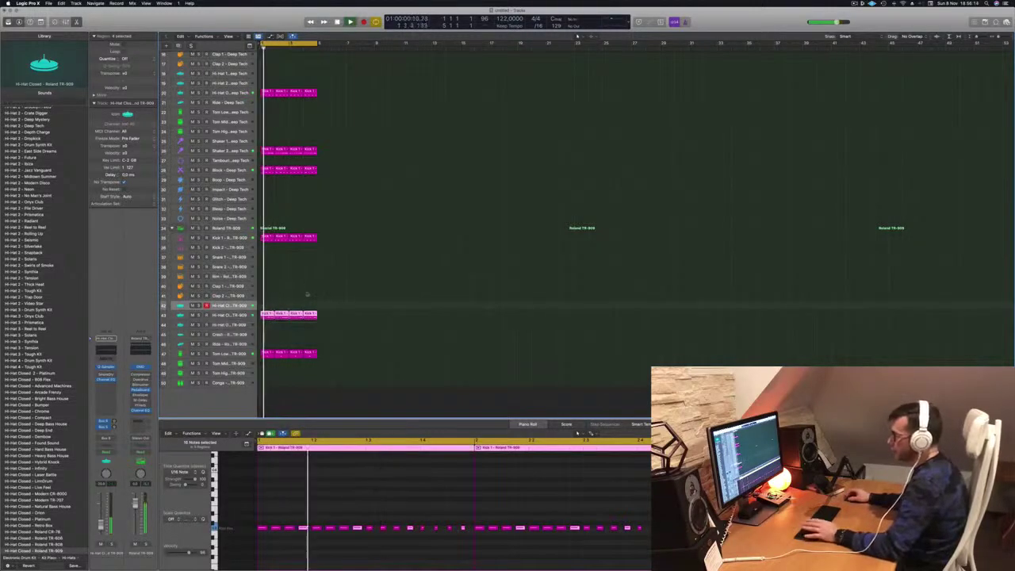
{"action": "left_click", "coordinate": [228, 315]}
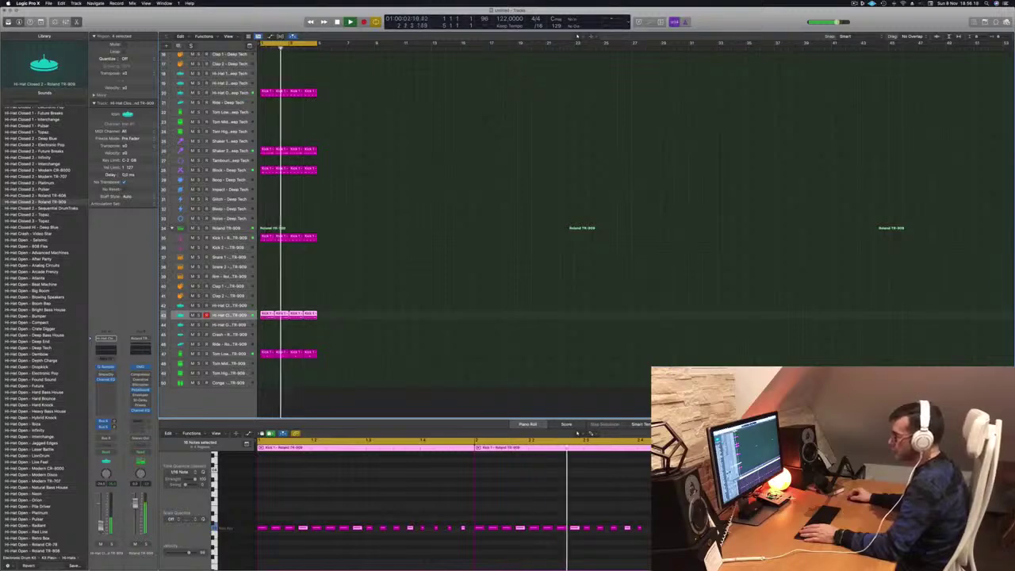
Step: Copy the first Kick 1 - Roland TR-909 region to the Snare 1 - Roland TR-909 track, keeping only the notes on beats 2 and 4
{"action": "scroll", "coordinate": [482, 346], "scroll_direction": "up", "scroll_amount": 8}
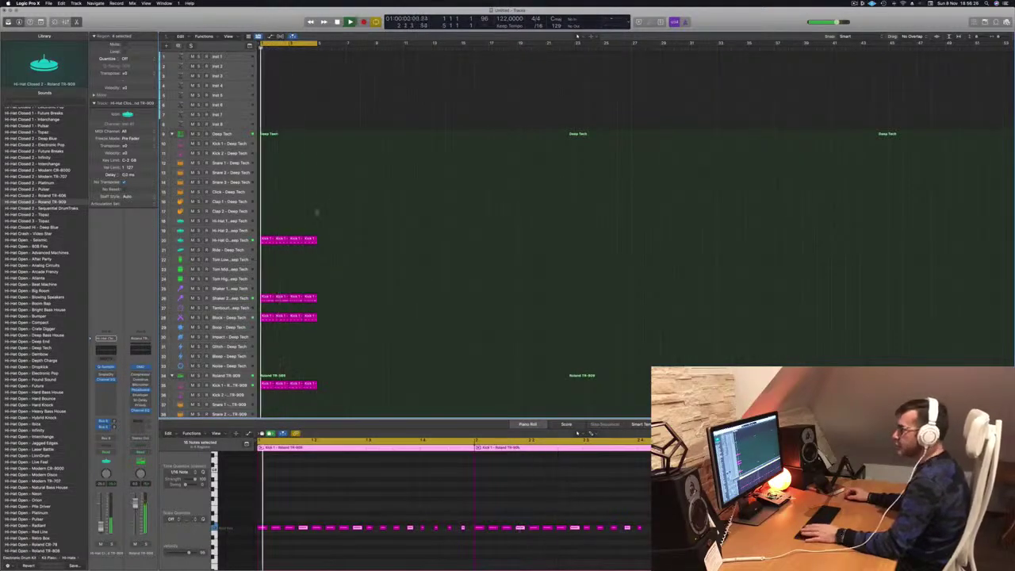
{"action": "left_click", "coordinate": [268, 239]}
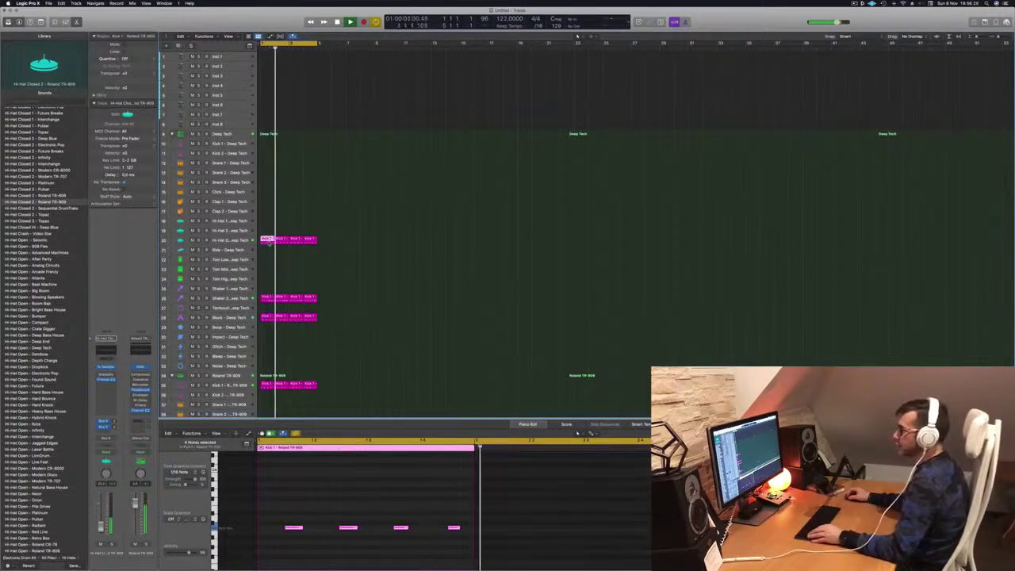
{"action": "scroll", "coordinate": [336, 272], "scroll_direction": "down", "scroll_amount": 5}
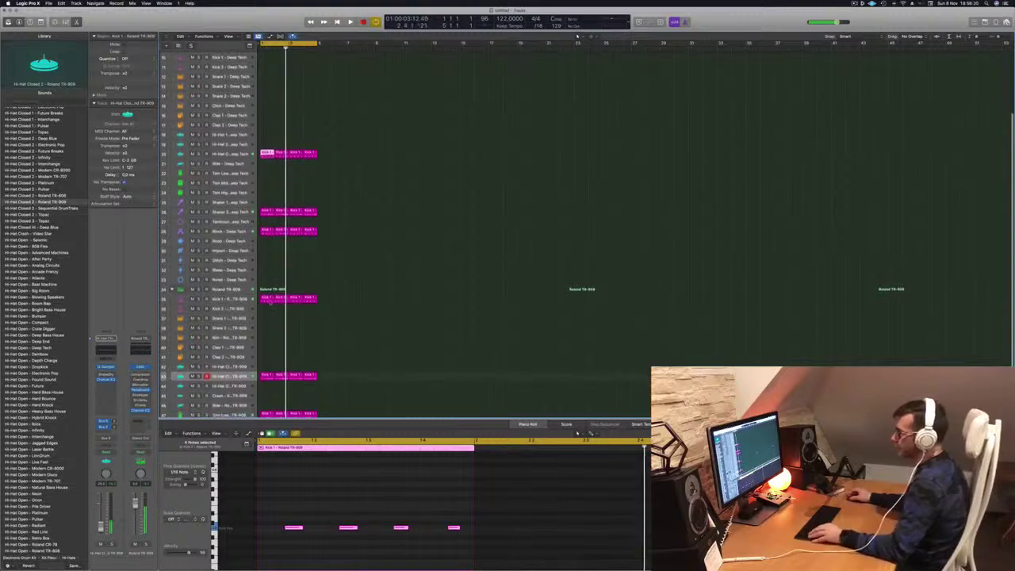
{"action": "left_click_drag", "start_coordinate": [270, 299], "coordinate": [267, 318]}
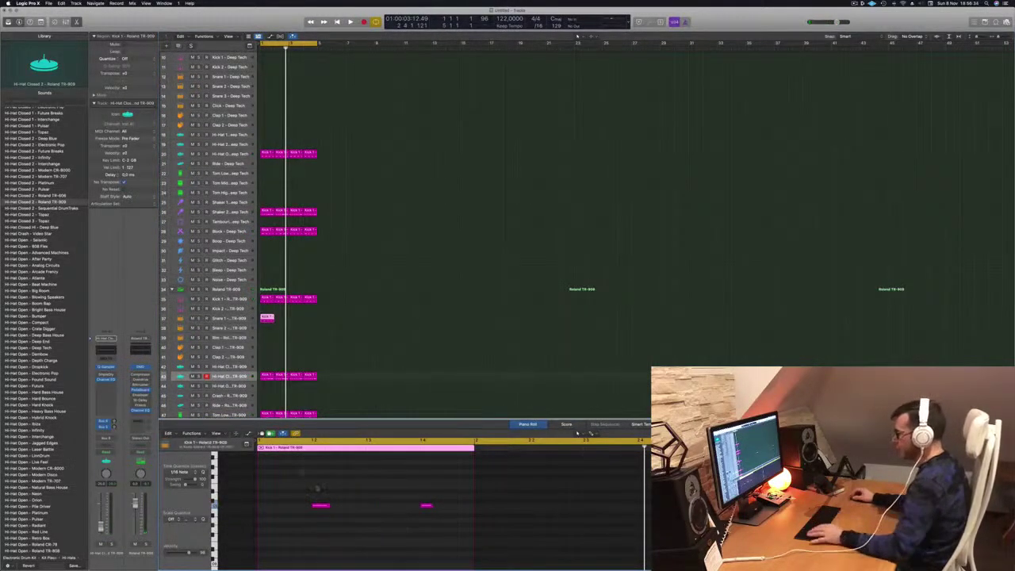
Step: Move both notes of the Snare 1 - Roland TR-909 region to the snare's pitch and audition the loop with that track selected
{"action": "left_click_drag", "start_coordinate": [302, 470], "coordinate": [443, 526]}
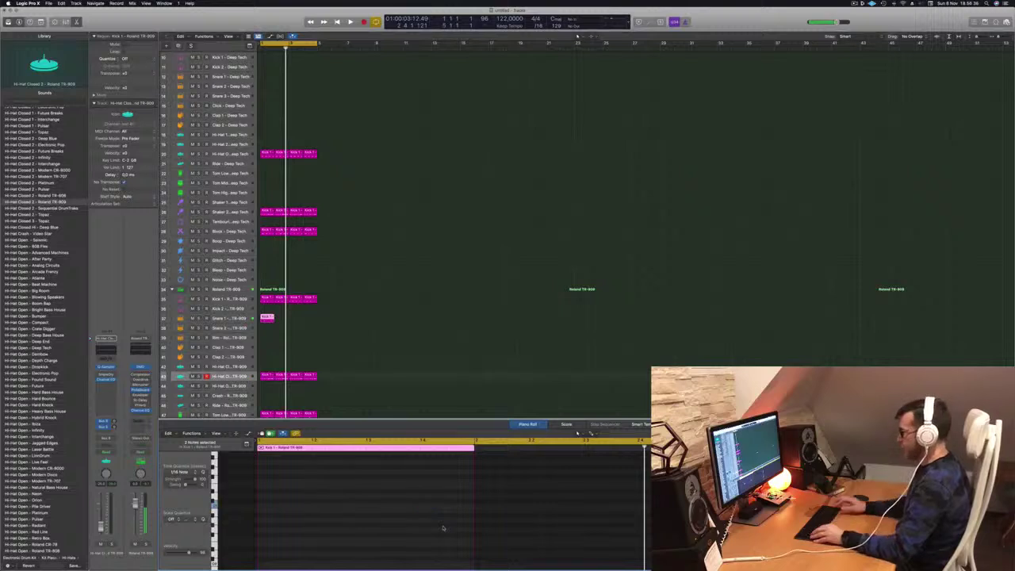
{"action": "scroll", "coordinate": [443, 527], "scroll_direction": "down", "scroll_amount": 3}
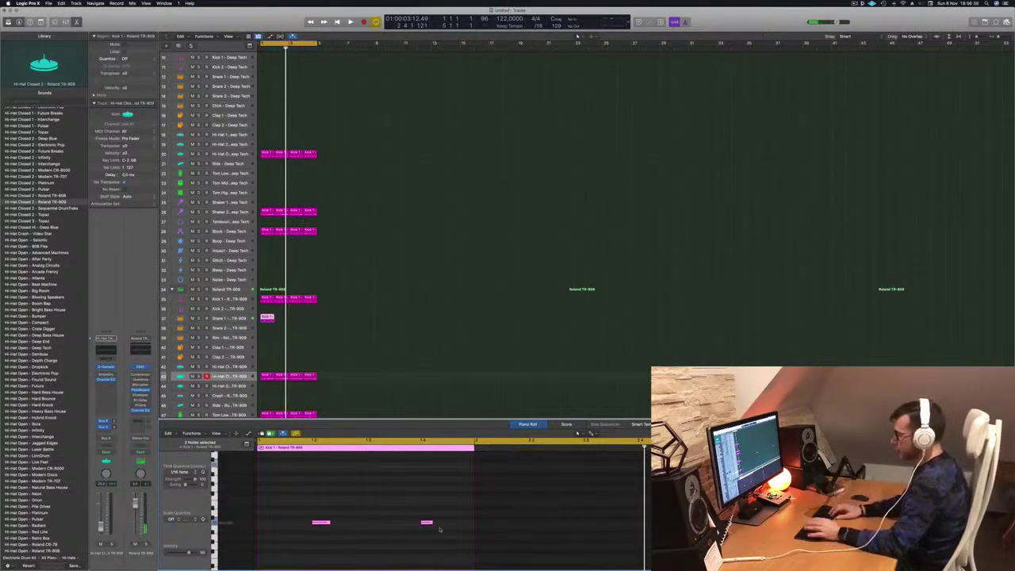
{"action": "key", "text": "space"}
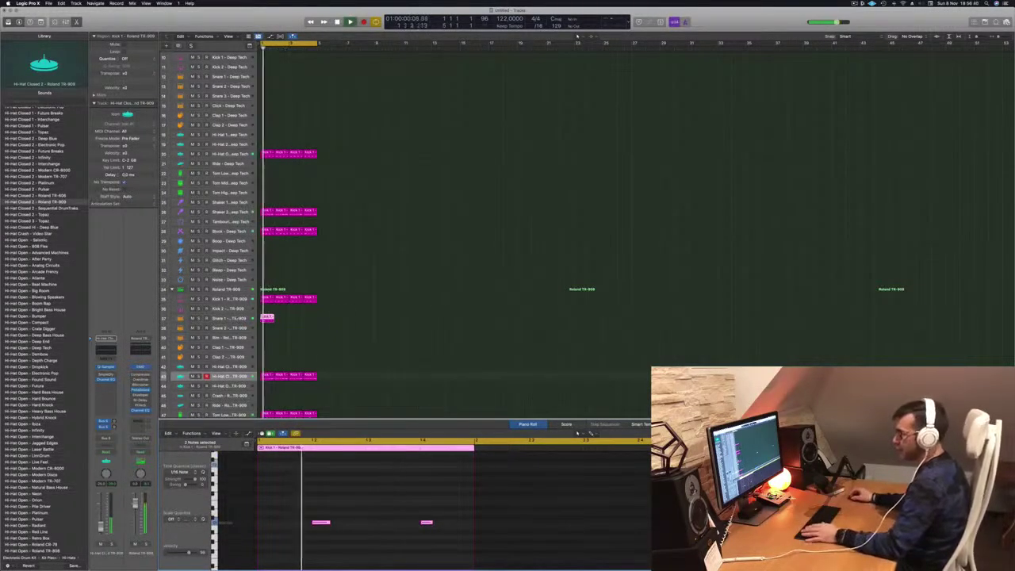
{"action": "left_click", "coordinate": [266, 319]}
{"action": "key", "text": "space"}
{"action": "key", "text": "space"}
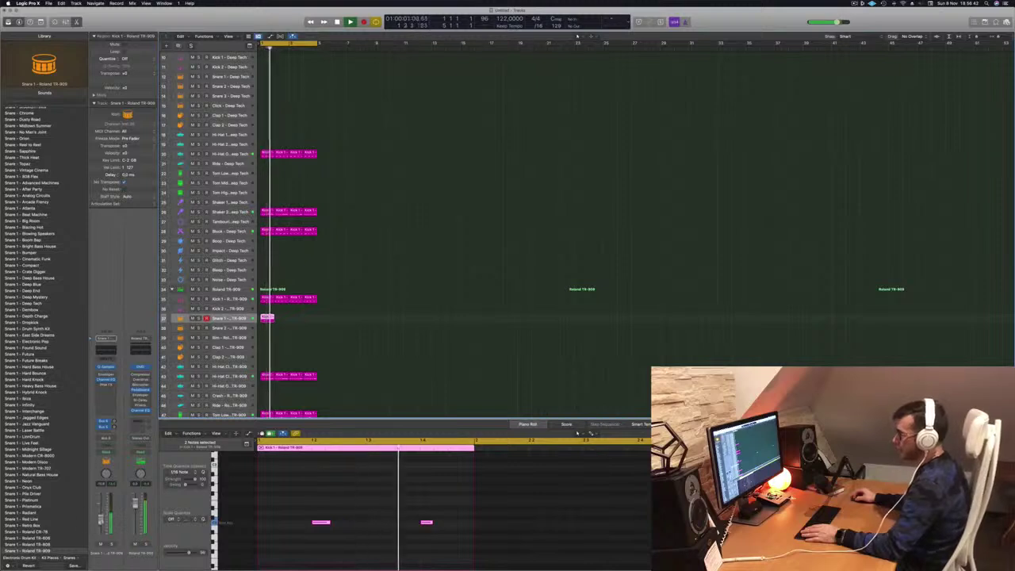
{"action": "key", "text": "space"}
{"action": "key", "text": "space"}
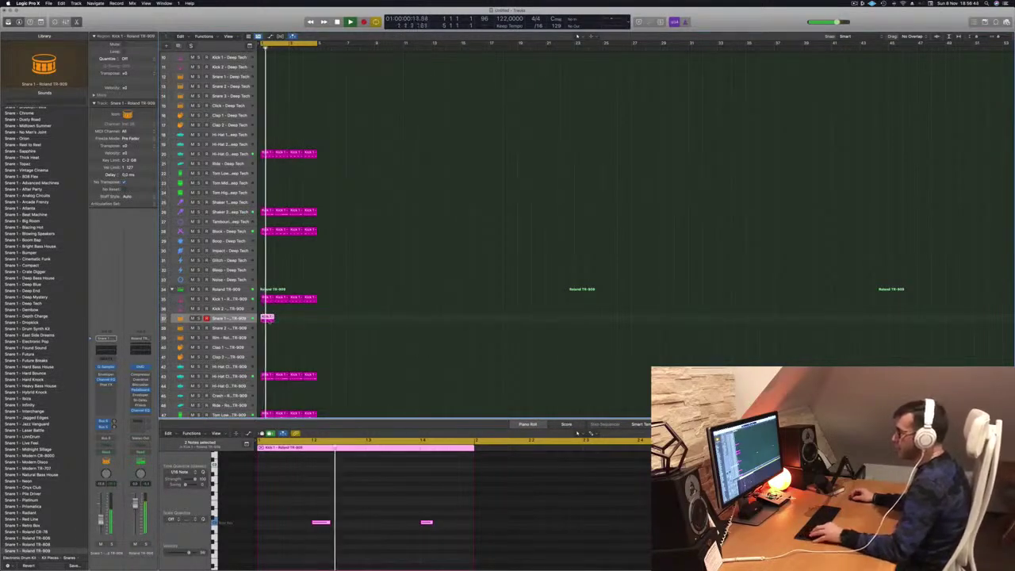
Step: Repeat the Snare 1 - Roland TR-909 region across all four bars of the loop
{"action": "left_click_drag", "start_coordinate": [268, 319], "coordinate": [295, 322]}
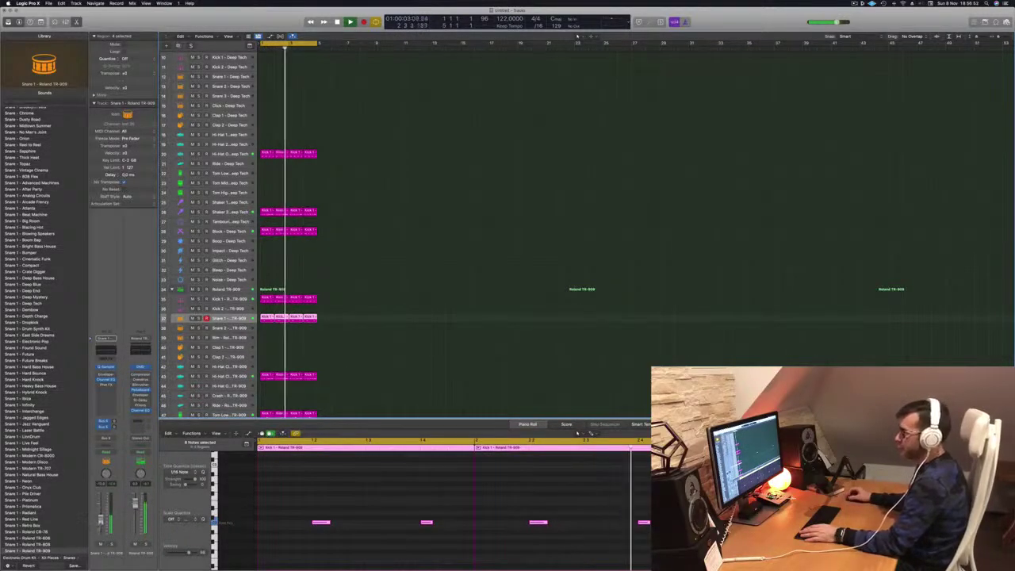
{"action": "left_click", "coordinate": [375, 281]}
Step: Copy the first open hi-hat region of the Deep Tech kit to the Kick 2 - Deep Tech track
{"action": "scroll", "coordinate": [392, 167], "scroll_direction": "up", "scroll_amount": 5}
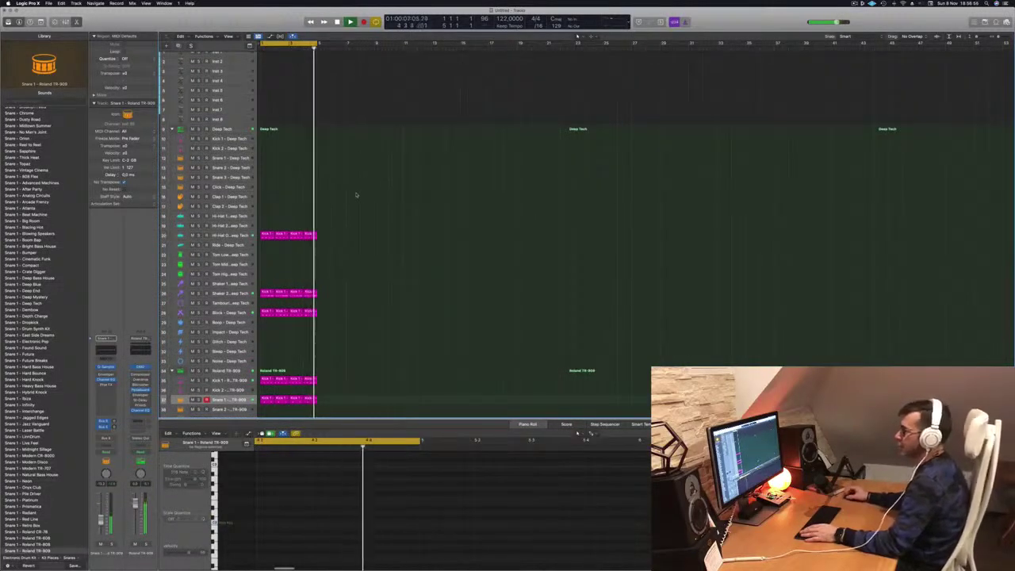
{"action": "left_click_drag", "start_coordinate": [263, 238], "coordinate": [264, 150]}
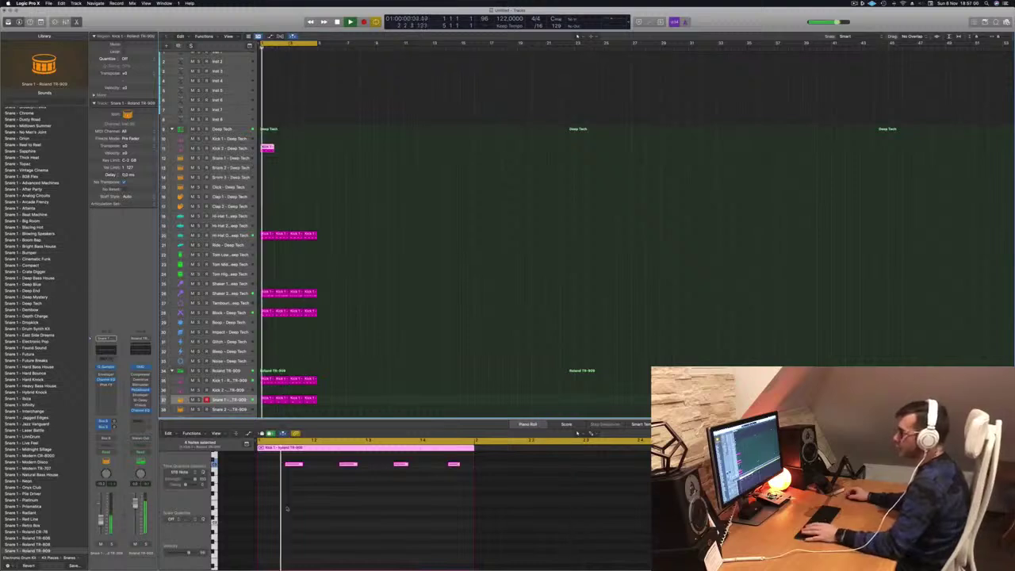
{"action": "scroll", "coordinate": [326, 552], "scroll_direction": "up", "scroll_amount": 2}
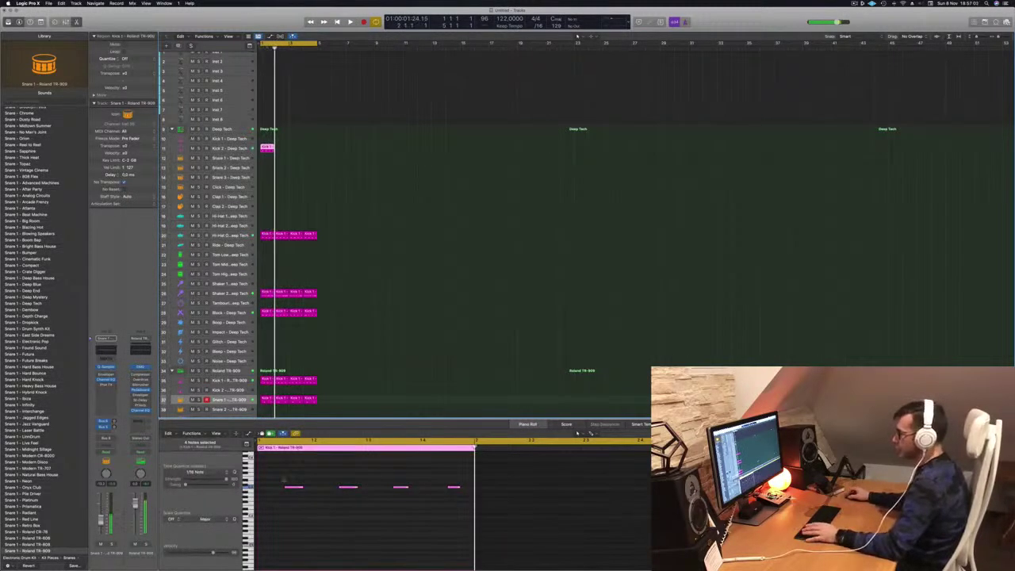
Step: Lower the pitch of the copied Kick 2 - Deep Tech region's four notes and shift them from the off-beats onto the beats
{"action": "left_click_drag", "start_coordinate": [269, 472], "coordinate": [508, 521]}
{"action": "key", "text": "alt+Down"}
{"action": "key", "text": "alt+Down"}
{"action": "key", "text": "alt+Down"}
{"action": "key", "text": "alt+Down"}
{"action": "key", "text": "alt+Down"}
{"action": "key", "text": "alt+Down"}
{"action": "key", "text": "alt+Down"}
{"action": "key", "text": "alt+Down"}
{"action": "key", "text": "alt+Down"}
{"action": "key", "text": "alt+Down"}
{"action": "key", "text": "alt+Down"}
{"action": "key", "text": "alt+Down"}
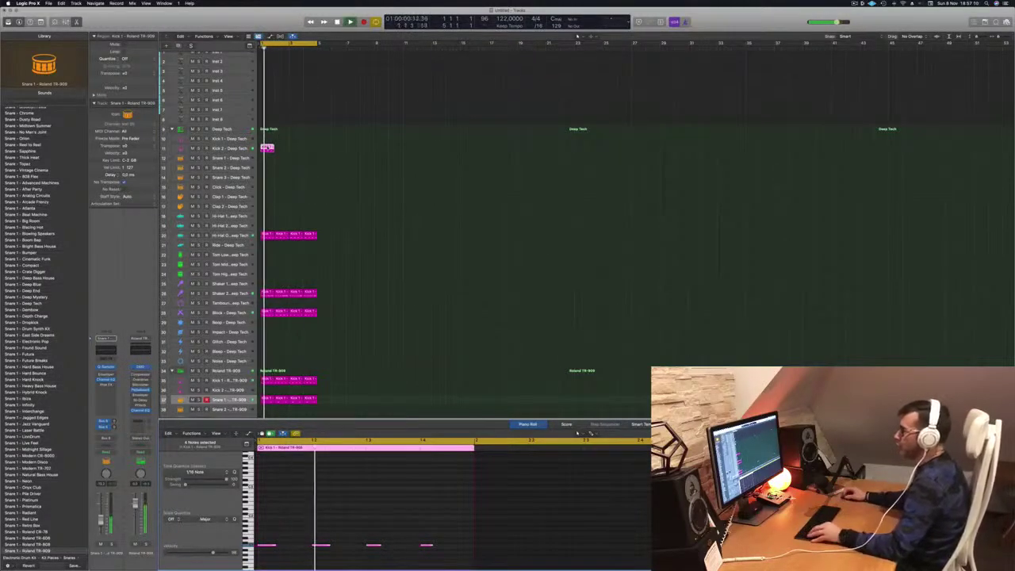
Step: Repeat the Kick 2 - Deep Tech region across four bars and transpose the notes of all four regions to the kick's pitch
{"action": "left_click_drag", "start_coordinate": [269, 148], "coordinate": [299, 156]}
{"action": "left_click", "coordinate": [274, 149], "text": "shift"}
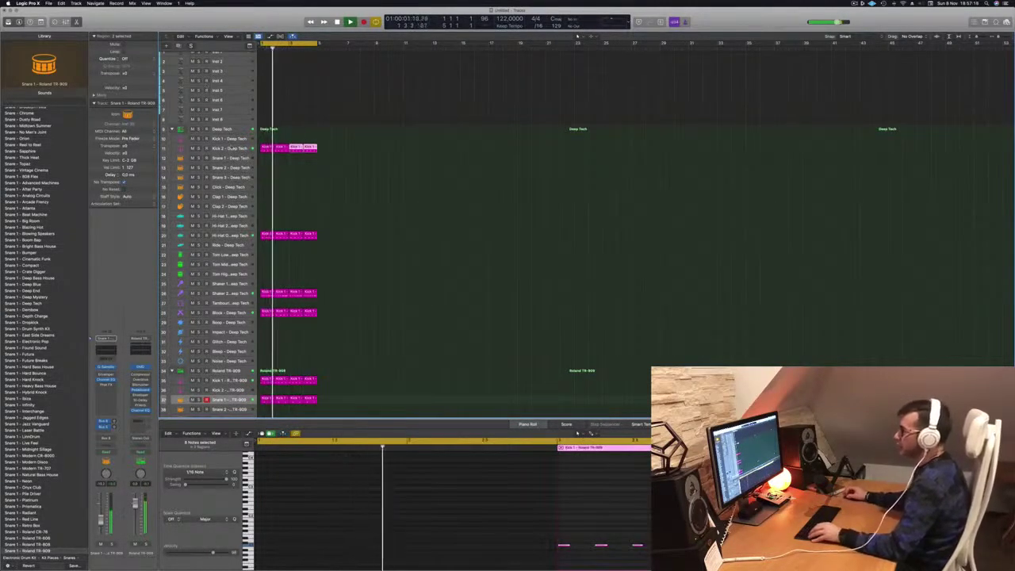
{"action": "left_click", "coordinate": [229, 148]}
{"action": "left_click", "coordinate": [354, 511]}
{"action": "key", "text": "super+a"}
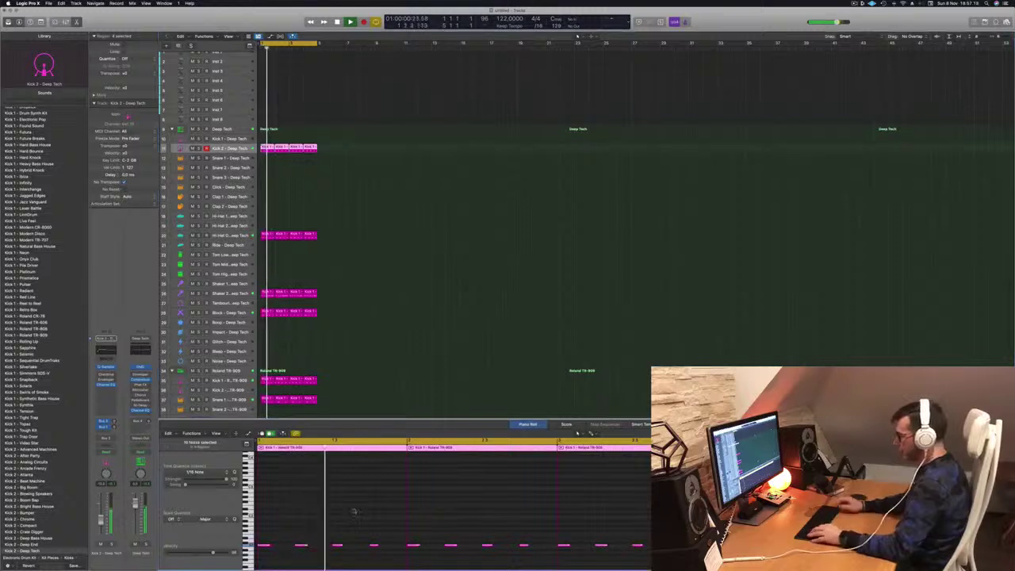
{"action": "key", "text": "alt+shift+Down"}
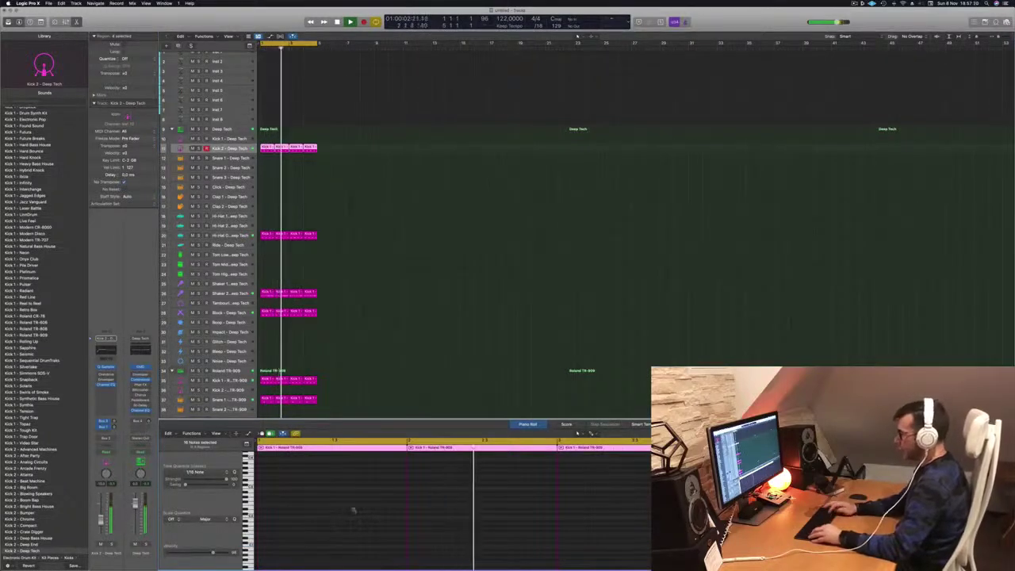
{"action": "key", "text": "alt+shift+Up"}
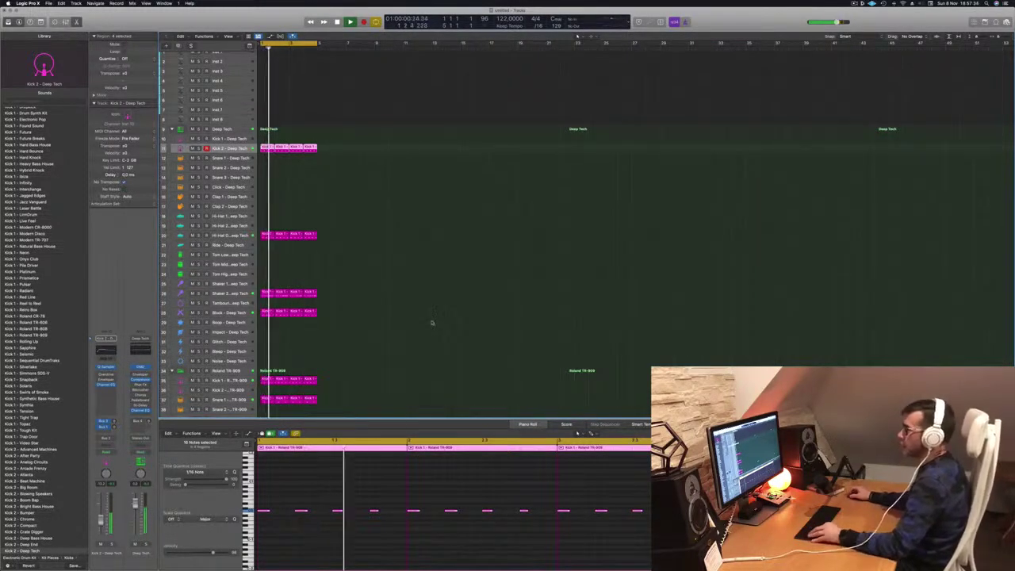
Step: Repeat the four-bar pattern of all drum tracks three more times and extend the cycle range to bar 17
{"action": "key", "text": "super+Up"}
{"action": "key", "text": "super+Up"}
{"action": "key", "text": "super+Up"}
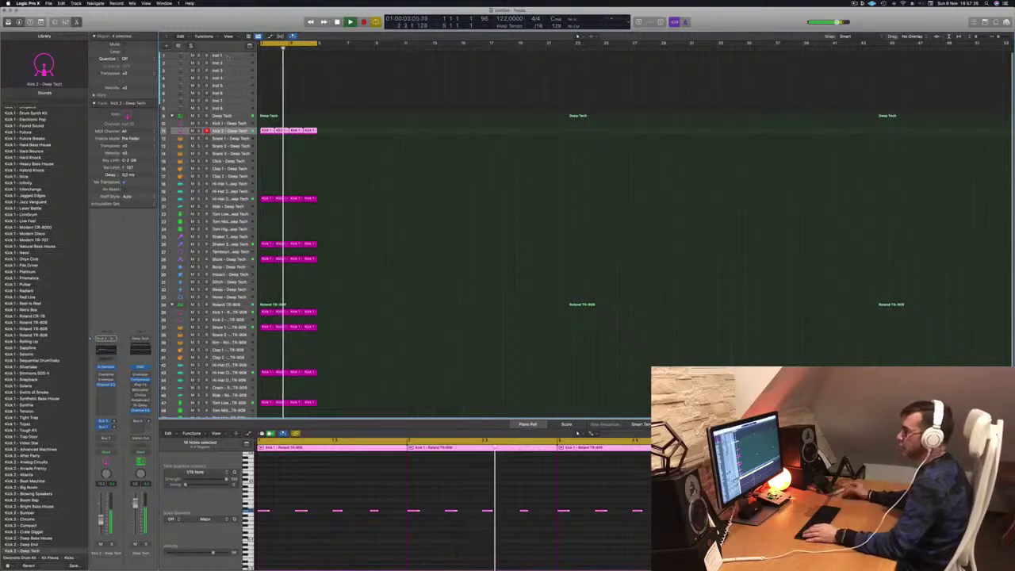
{"action": "left_click", "coordinate": [227, 55]}
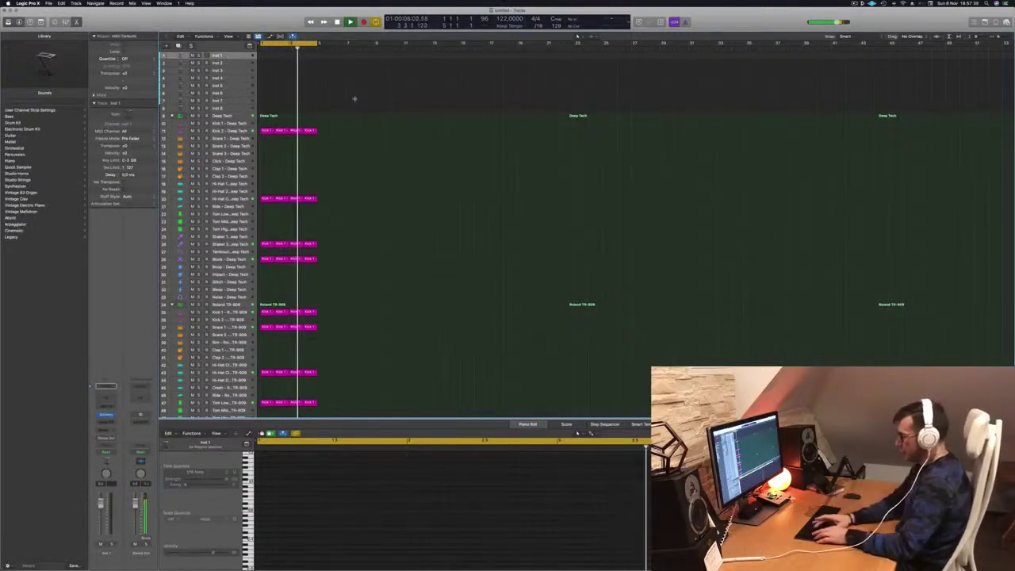
{"action": "key", "text": "super+r"}
{"action": "key", "text": "super+r"}
{"action": "key", "text": "super+r"}
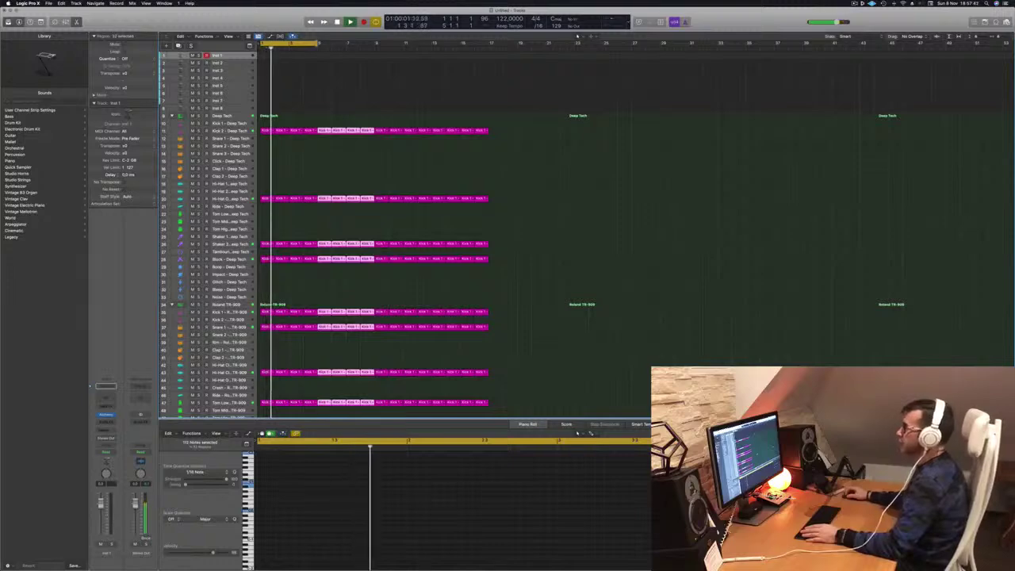
{"action": "left_click_drag", "start_coordinate": [321, 45], "coordinate": [488, 76]}
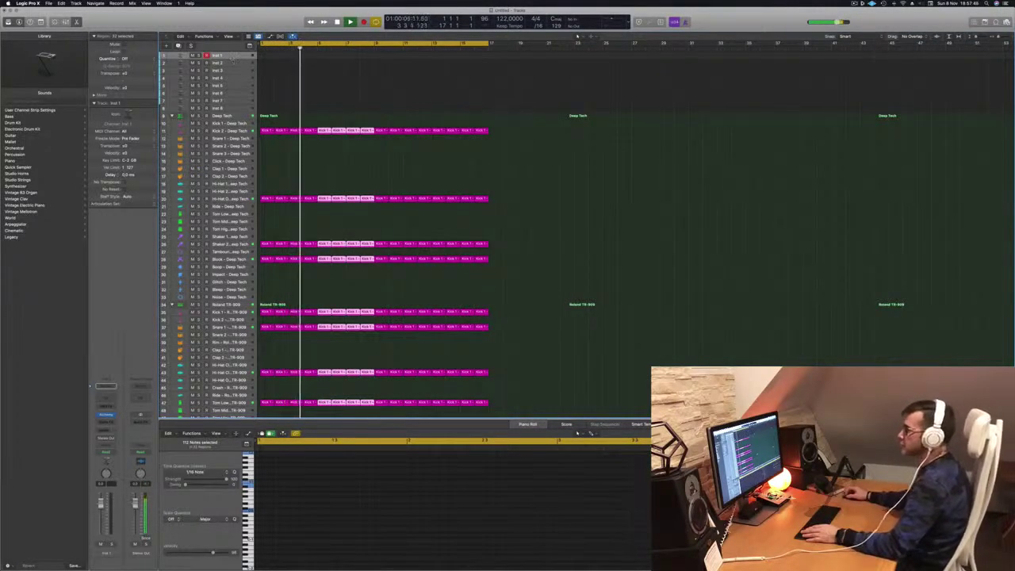
Step: Open Alchemy on the Inst 1 track, filter its presets to the Brass category and load Brass Response
{"action": "key", "text": "ctrl+z"}
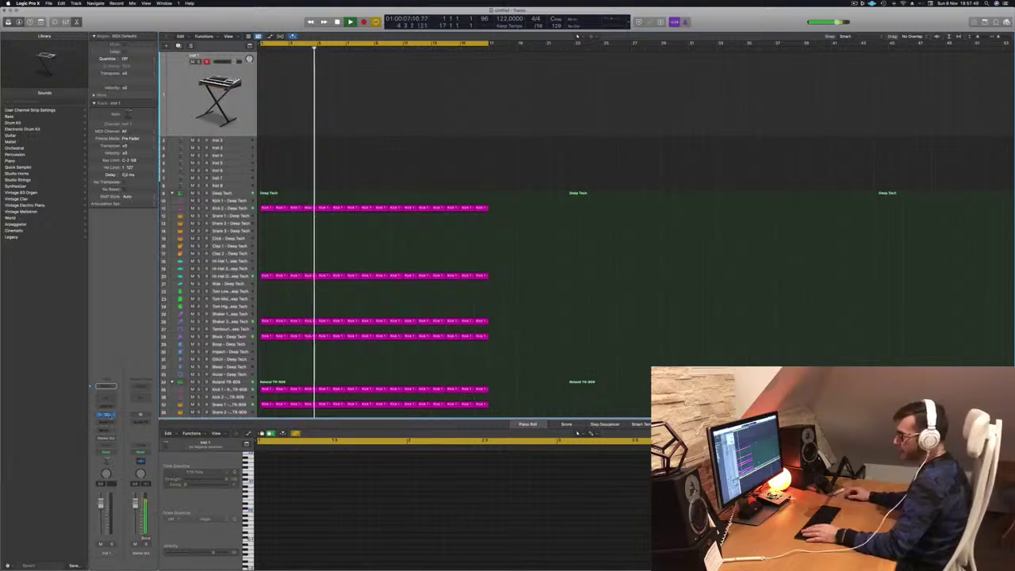
{"action": "left_click", "coordinate": [105, 414]}
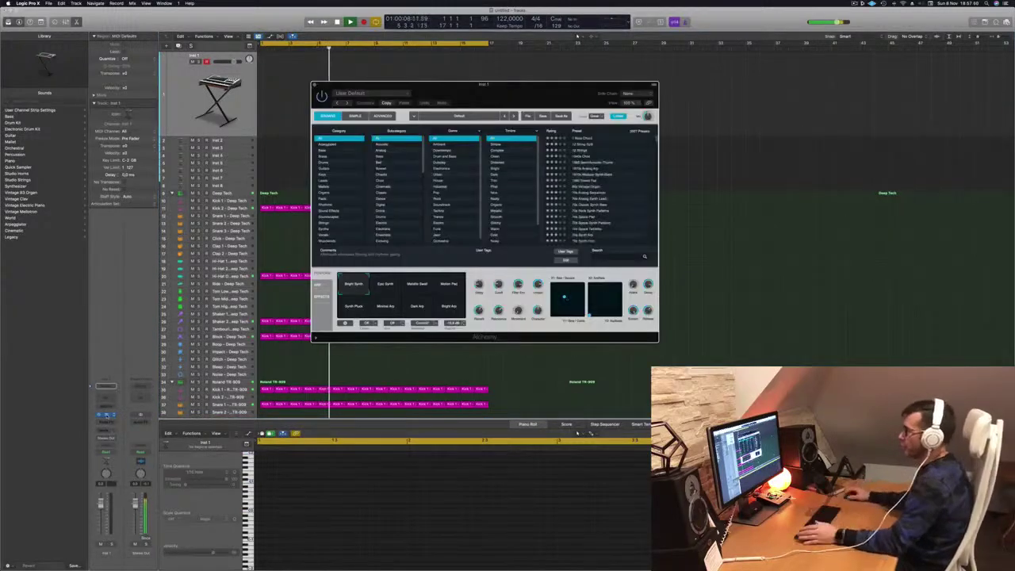
{"action": "left_click", "coordinate": [323, 156]}
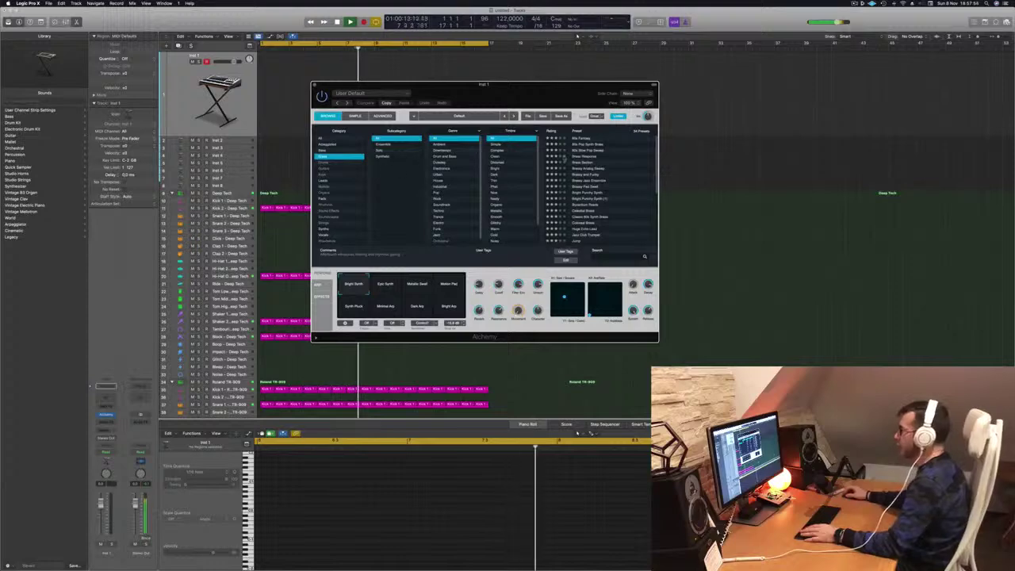
{"action": "left_click", "coordinate": [584, 139]}
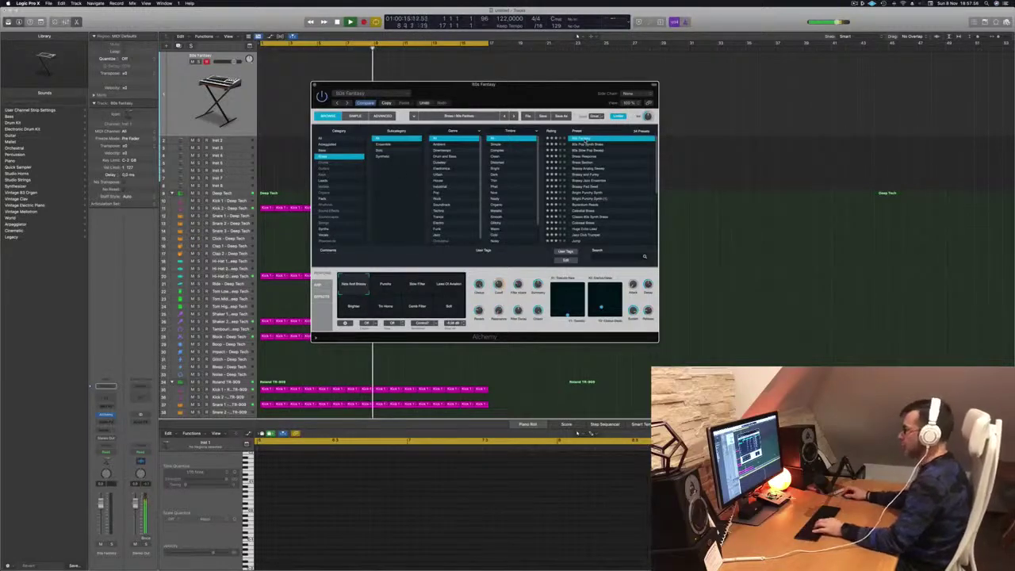
{"action": "left_click", "coordinate": [583, 156]}
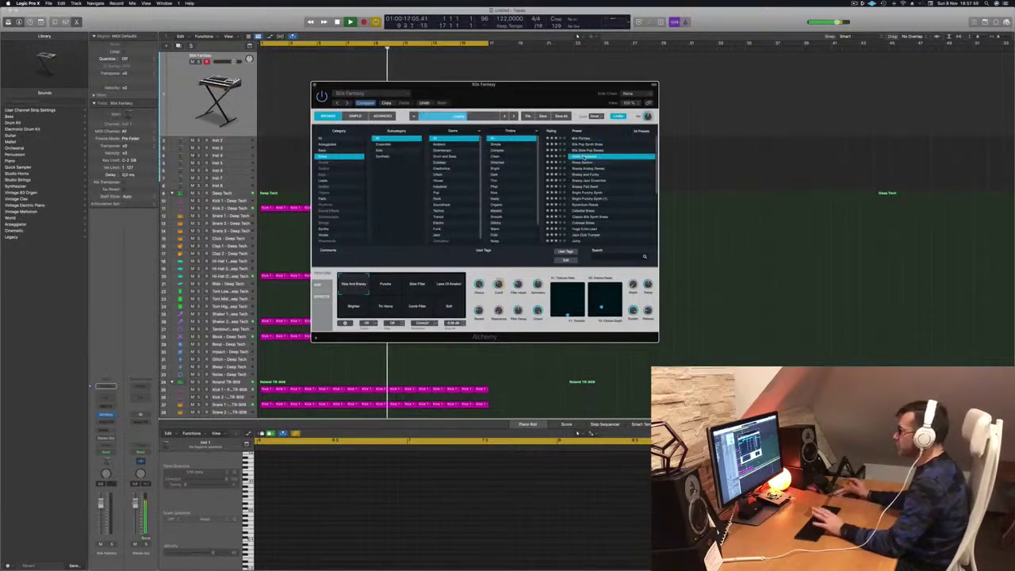
{"action": "left_click_drag", "start_coordinate": [557, 96], "coordinate": [534, 114]}
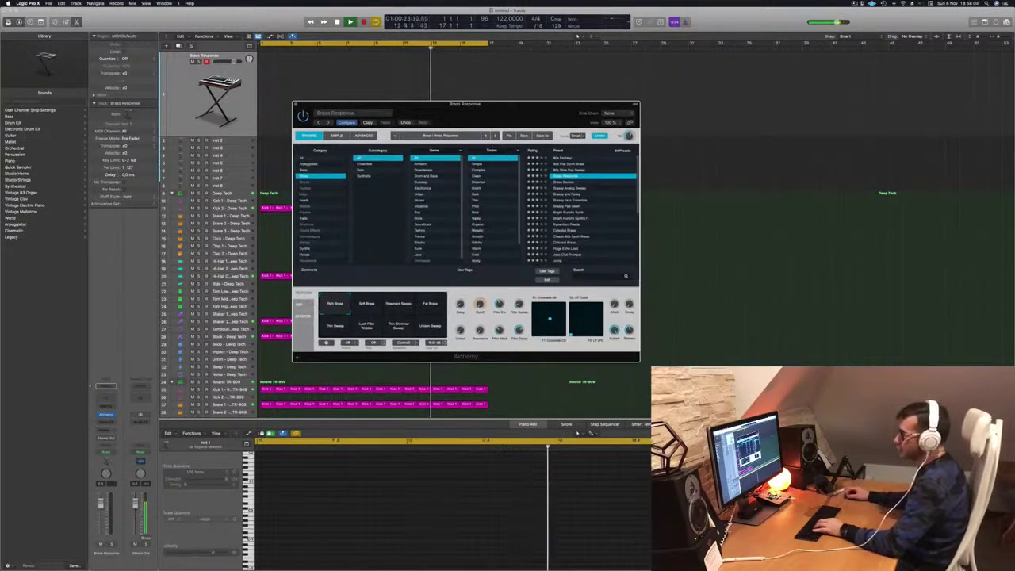
Step: Open the Musical Typing keyboard for playing the Brass Response track
{"action": "key", "text": "g"}
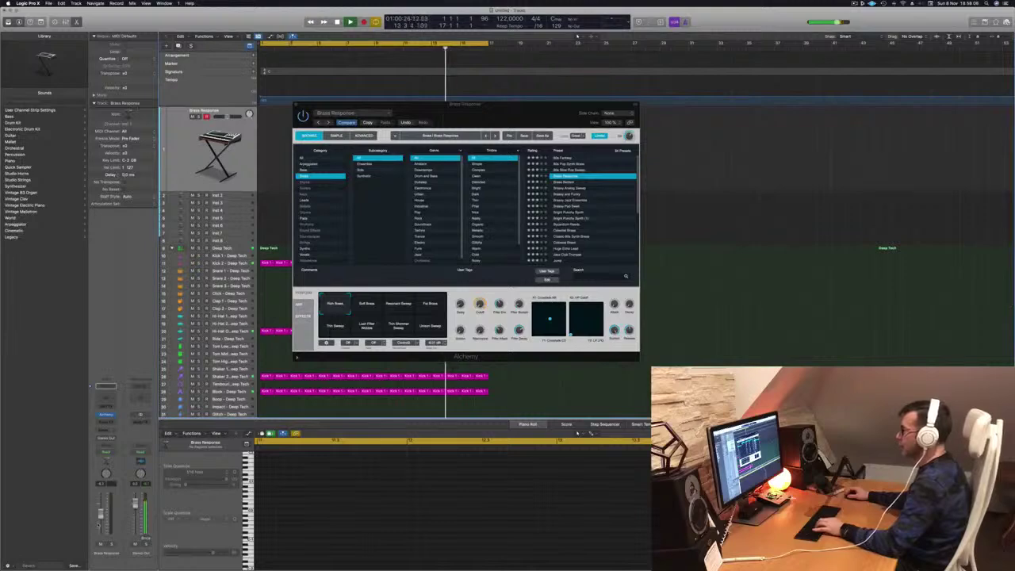
{"action": "key", "text": "g"}
{"action": "key", "text": "super+k"}
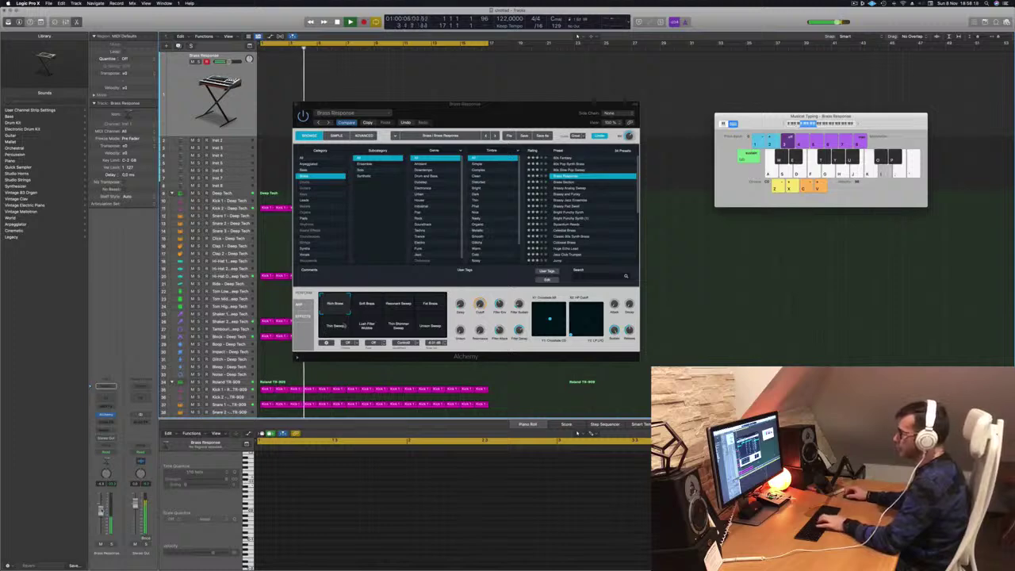
Step: Audition the Soft Brass, Resonant Sweep, Fat Brass and Thin Sweep variations of the Brass Response preset
{"action": "left_click", "coordinate": [361, 306]}
{"action": "left_click", "coordinate": [403, 310]}
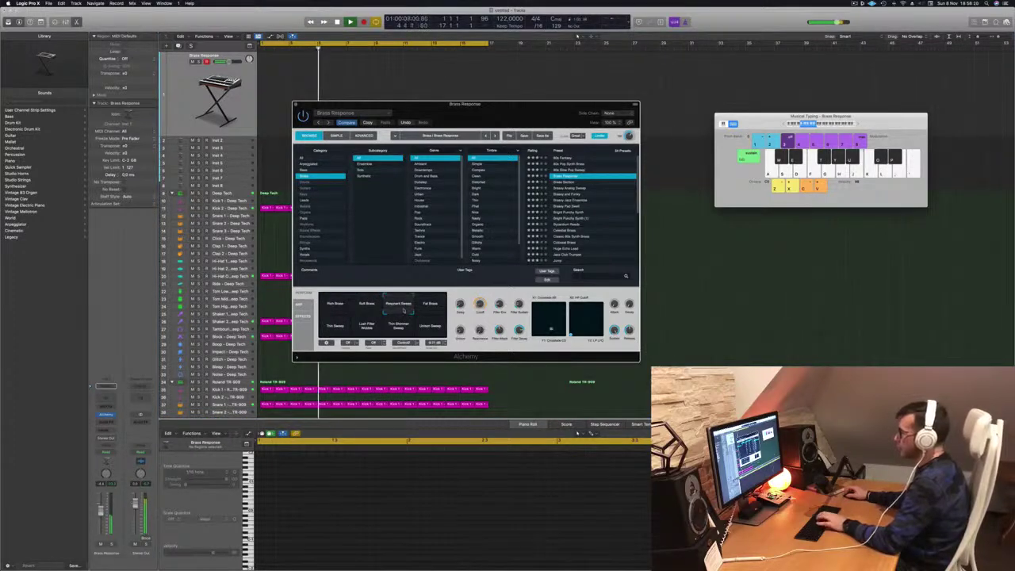
{"action": "left_click", "coordinate": [430, 307]}
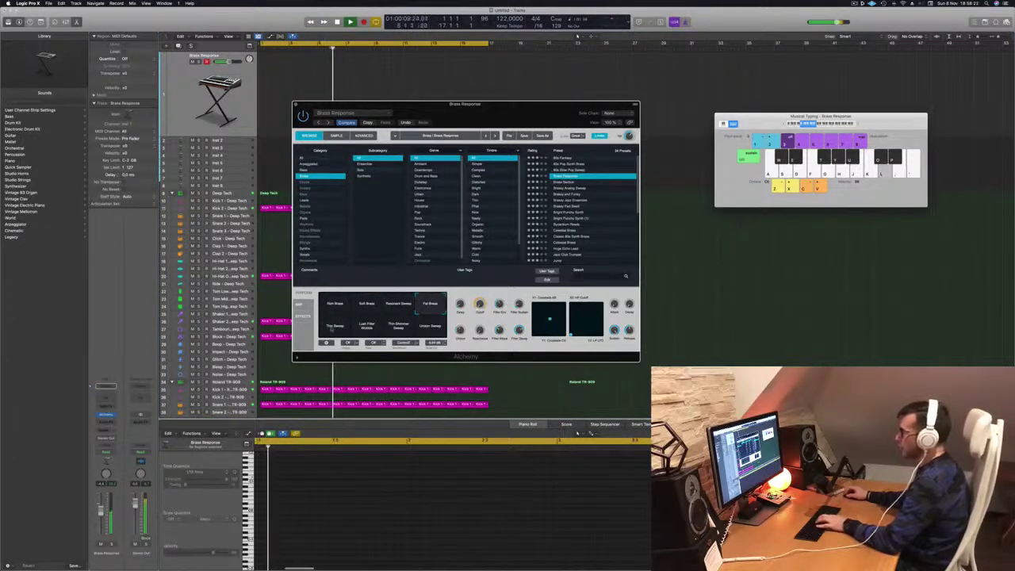
{"action": "left_click", "coordinate": [331, 327]}
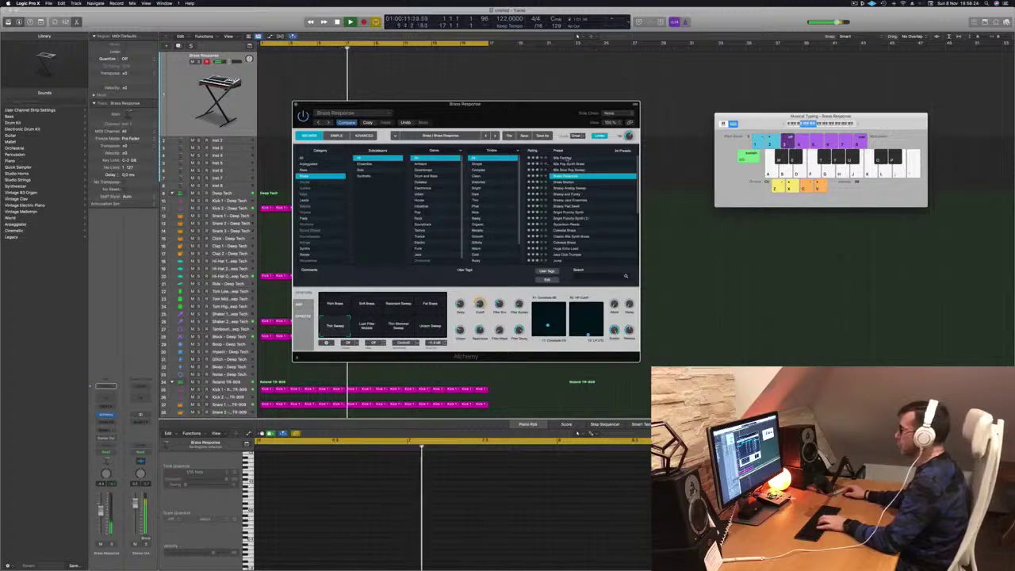
Step: Audition Alchemy's brass presets one by one from 80s Fantasy through Brassy and Funky
{"action": "left_click", "coordinate": [563, 158]}
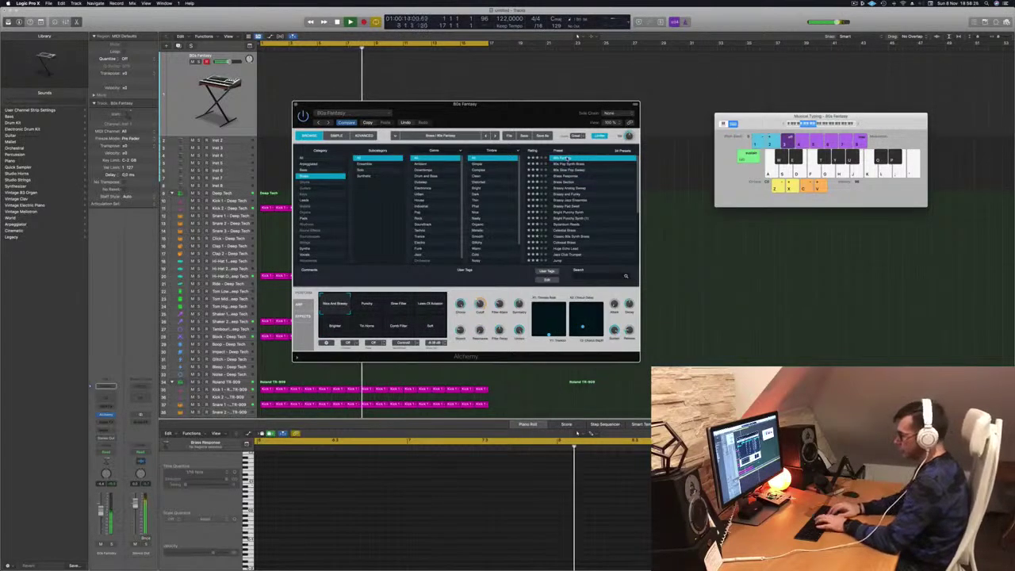
{"action": "key", "text": "Down"}
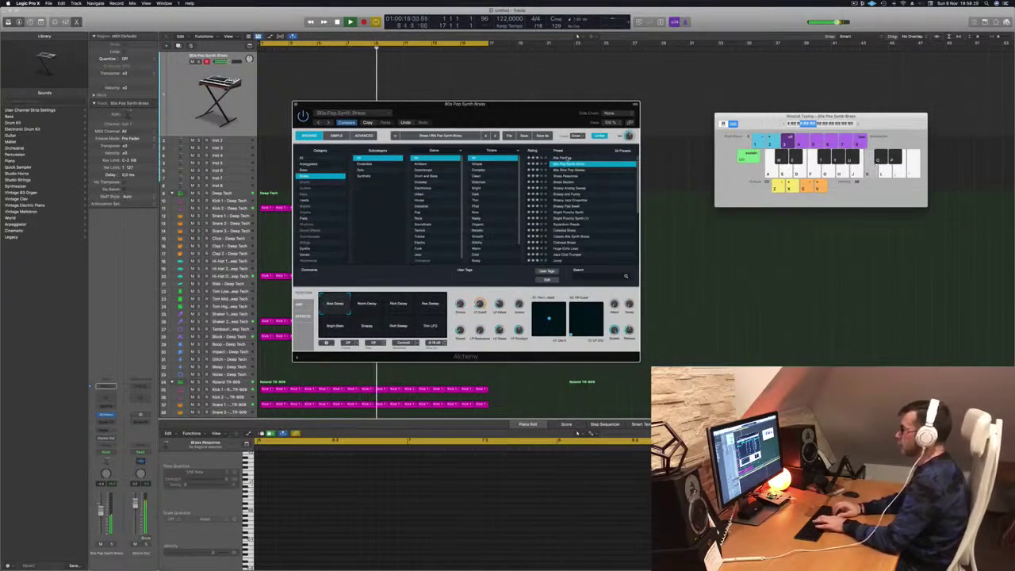
{"action": "key", "text": "Down"}
{"action": "key", "text": "Down"}
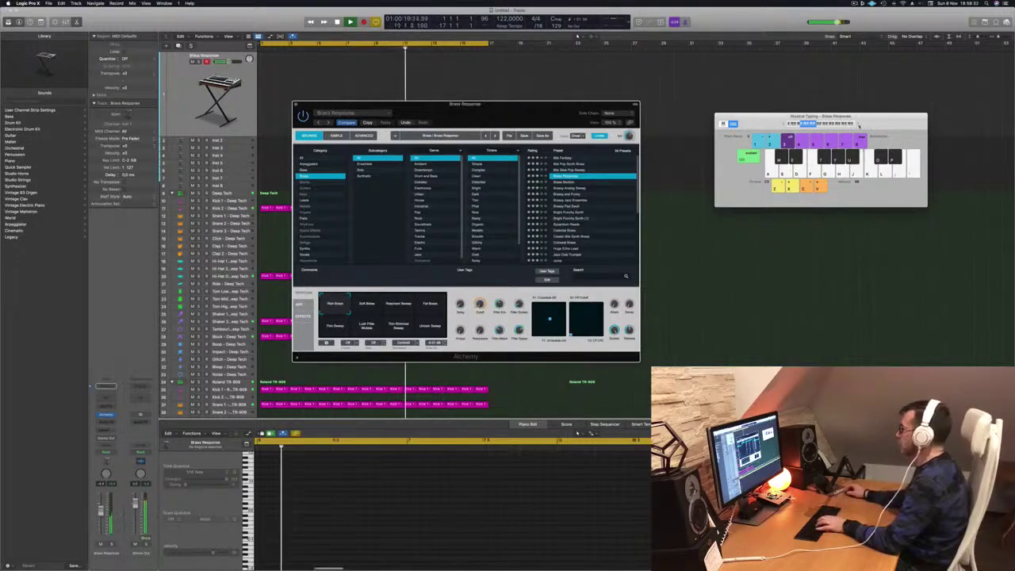
{"action": "key", "text": "Down"}
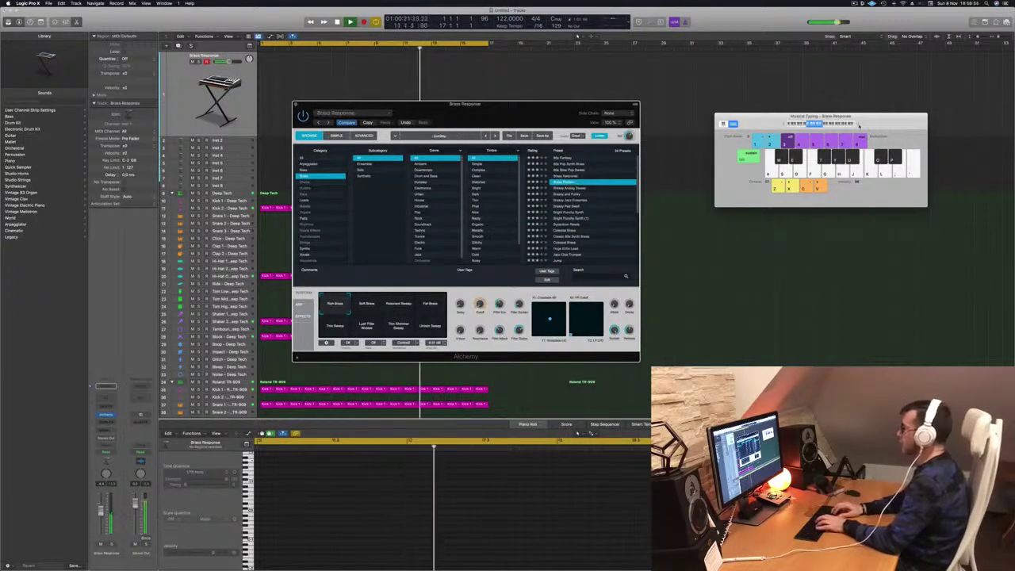
{"action": "key", "text": "Down"}
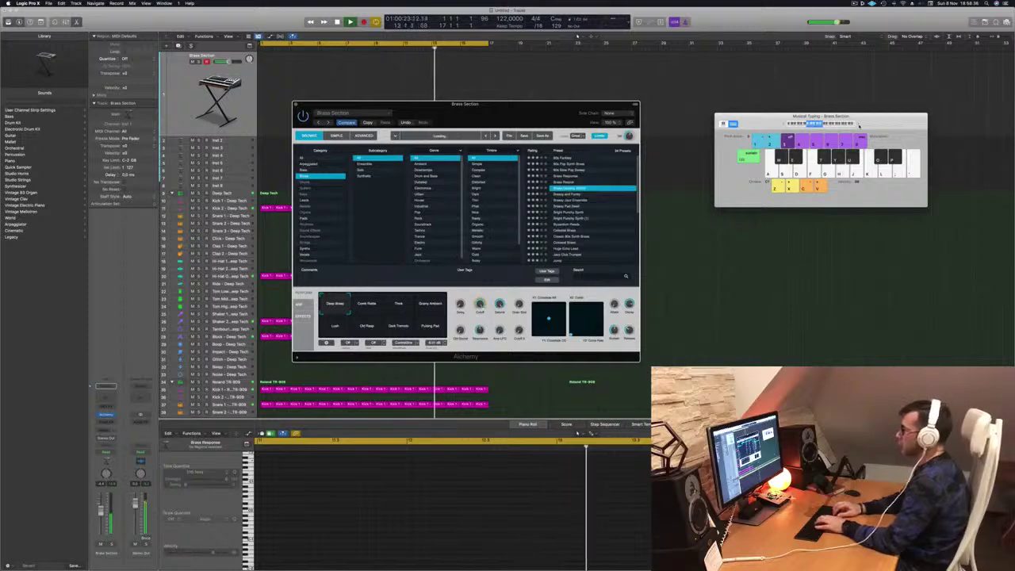
{"action": "key", "text": "Down"}
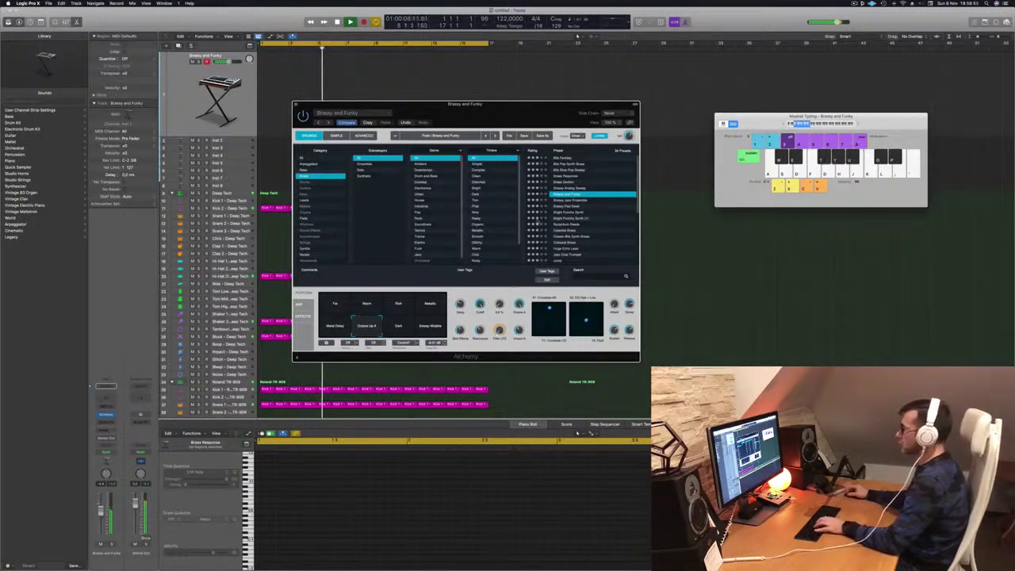
Step: Try the Brassy Jazz Ensemble preset, load Brassy Pad Swell instead and play test notes with it
{"action": "left_click", "coordinate": [567, 202]}
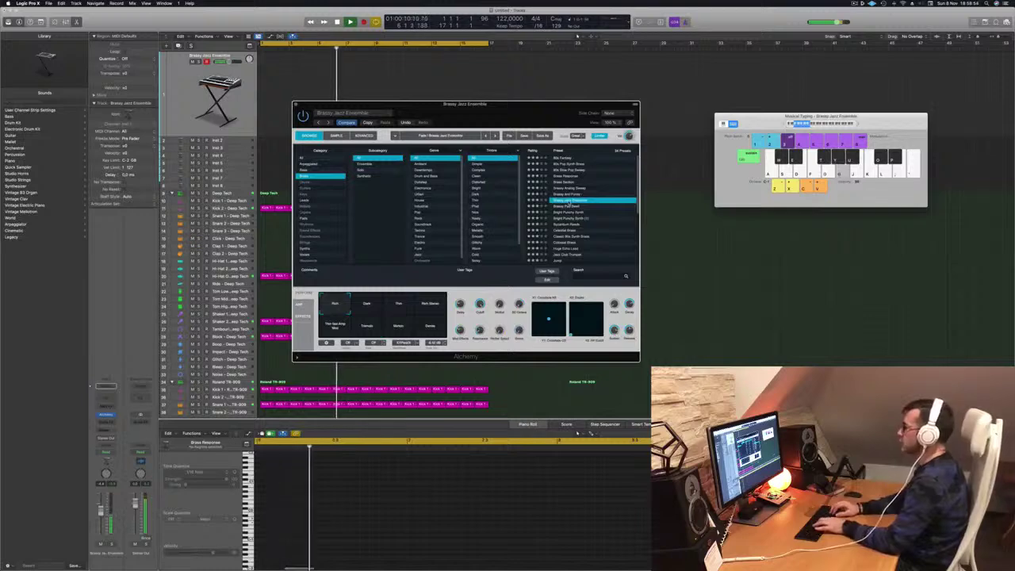
{"action": "left_click", "coordinate": [567, 206]}
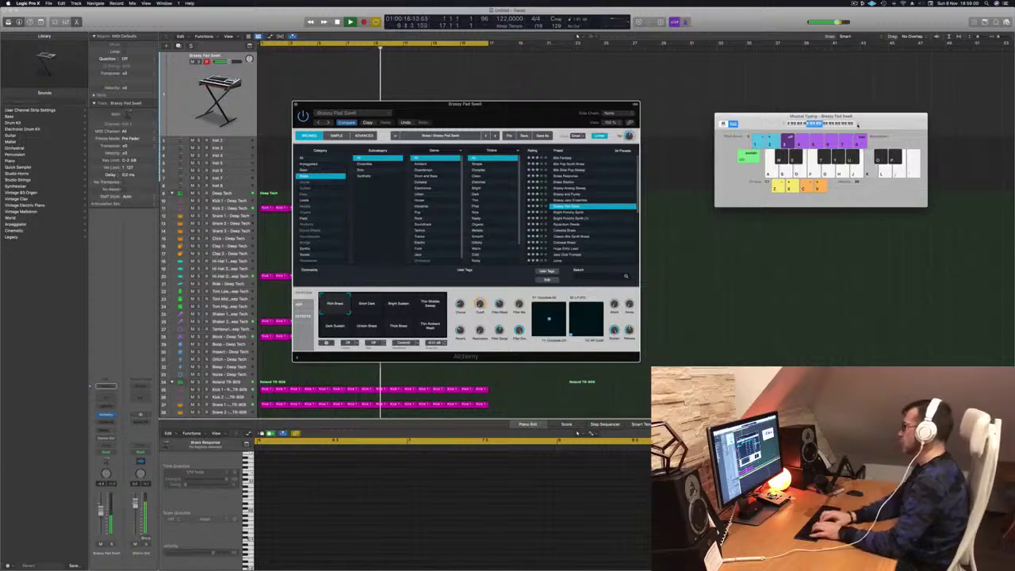
{"action": "key", "text": "a"}
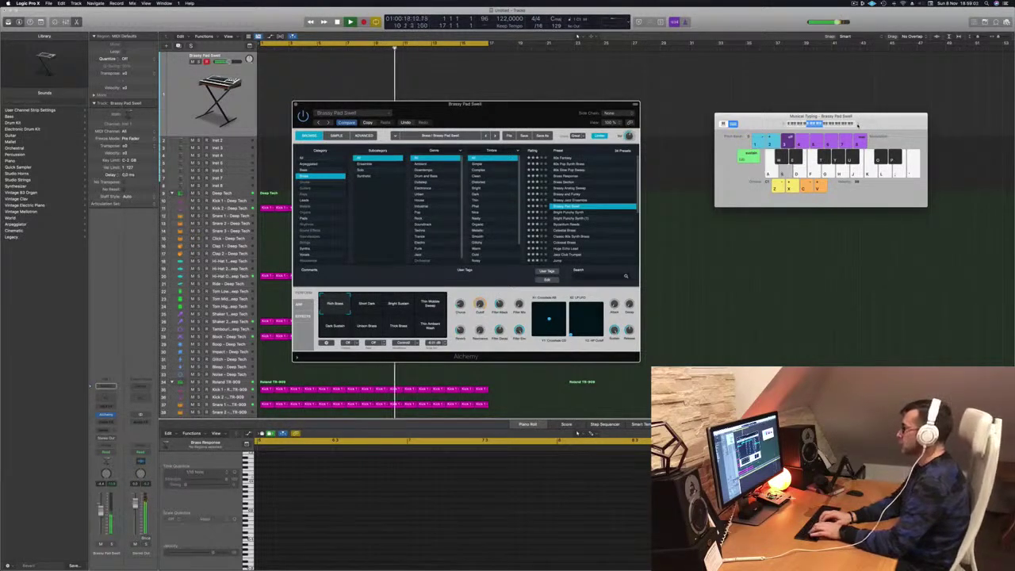
{"action": "key", "text": "g"}
{"action": "key", "text": "f"}
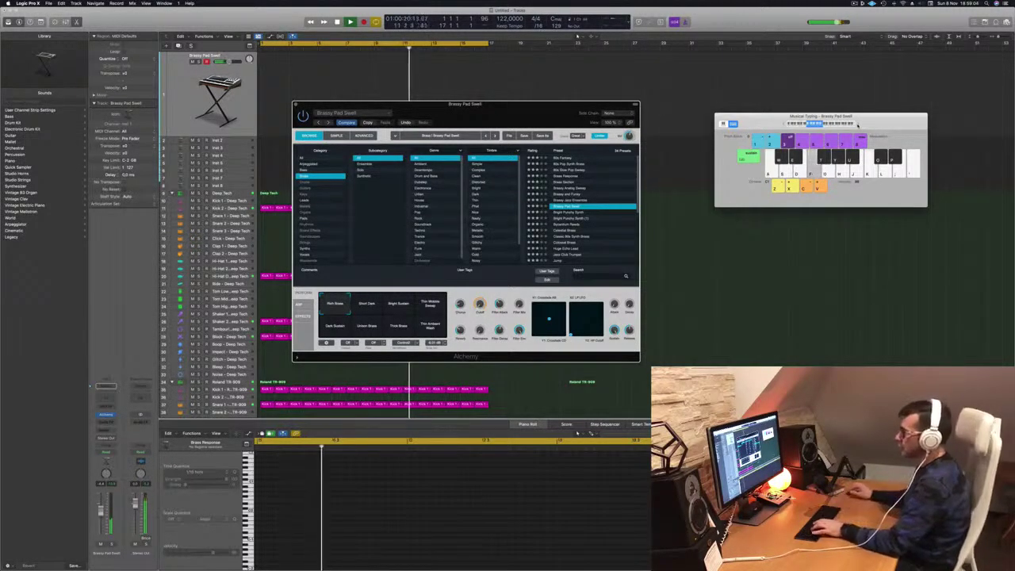
{"action": "key", "text": "d"}
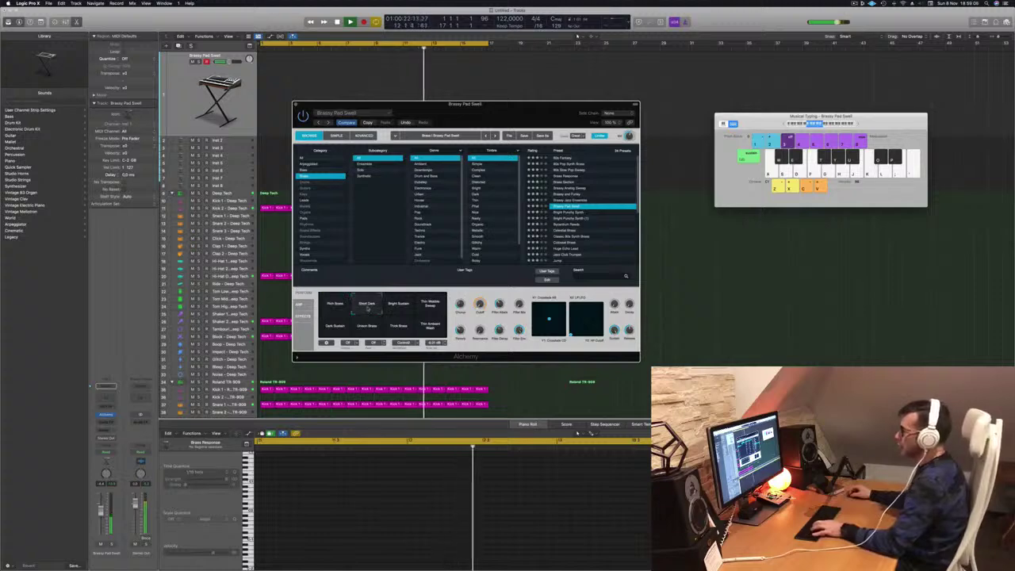
Step: Audition the Brassy Pad Swell variations over the drums, including Bright Sustain, Unison Brass, Dark Sustain and Short Dark, and select Thick Brass
{"action": "left_click", "coordinate": [405, 308]}
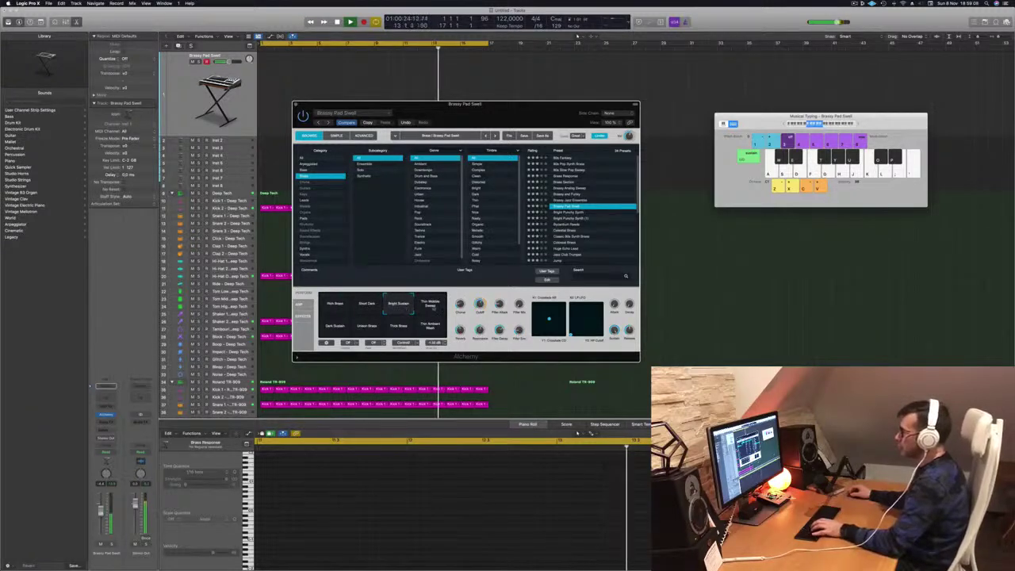
{"action": "left_click", "coordinate": [419, 331]}
{"action": "left_click", "coordinate": [399, 326]}
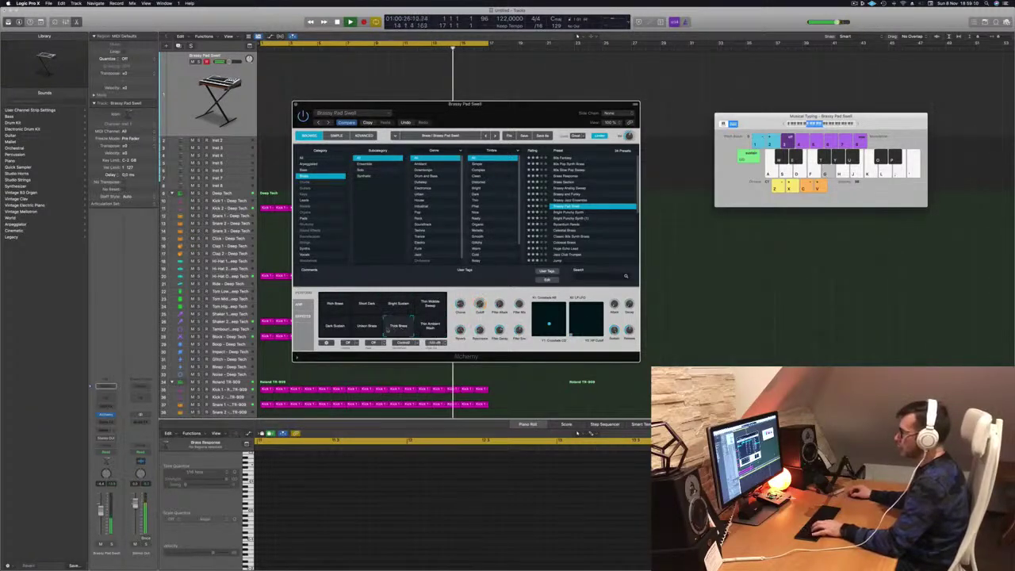
{"action": "key", "text": "s"}
{"action": "key", "text": "a"}
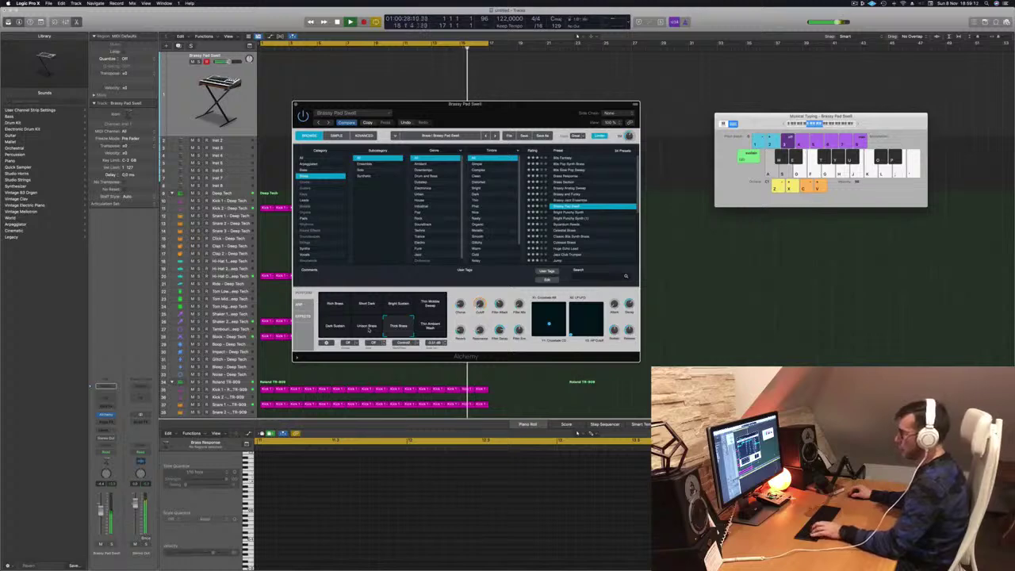
{"action": "left_click", "coordinate": [367, 328]}
{"action": "left_click", "coordinate": [340, 326]}
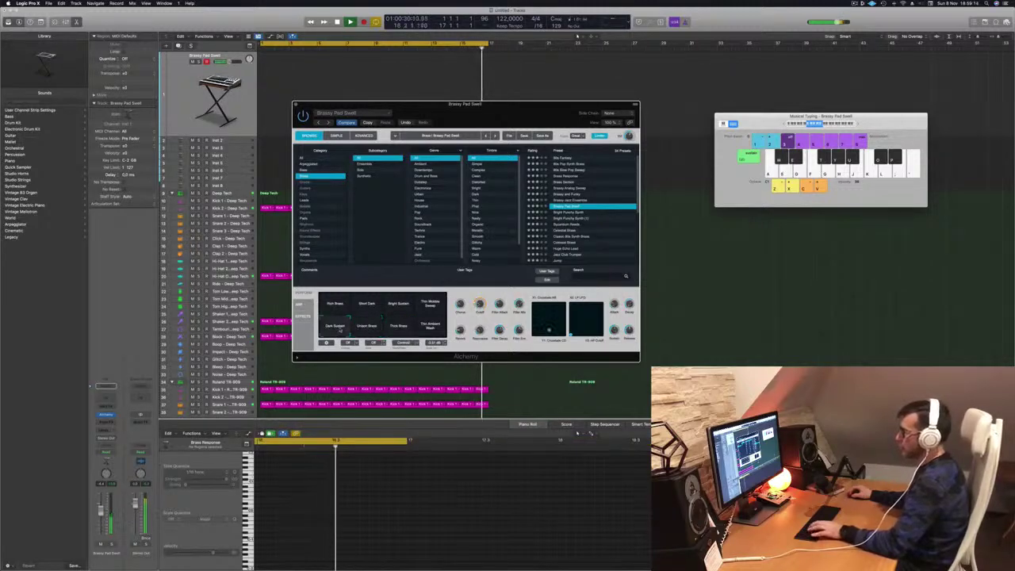
{"action": "left_click", "coordinate": [366, 306]}
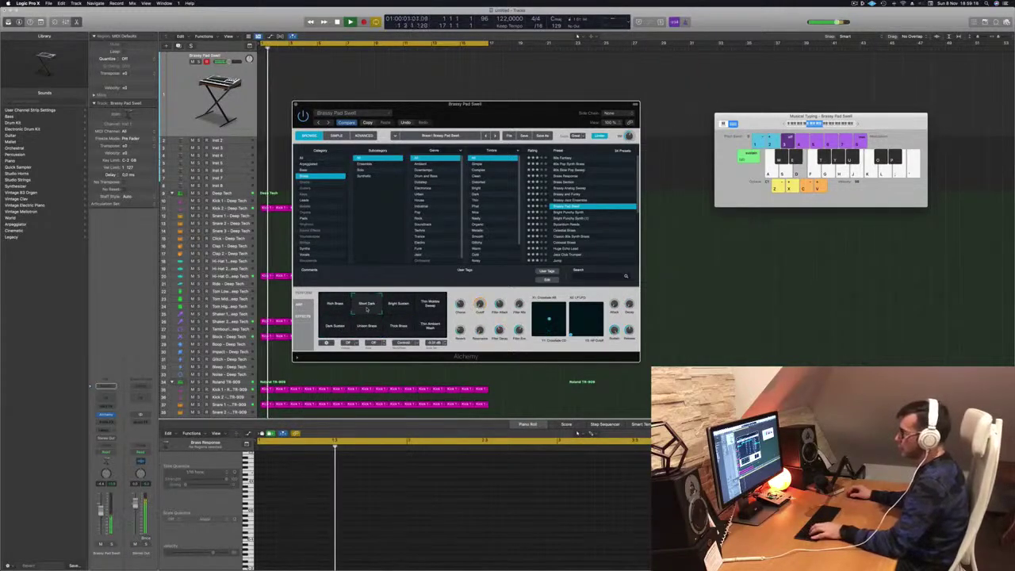
{"action": "left_click", "coordinate": [397, 306]}
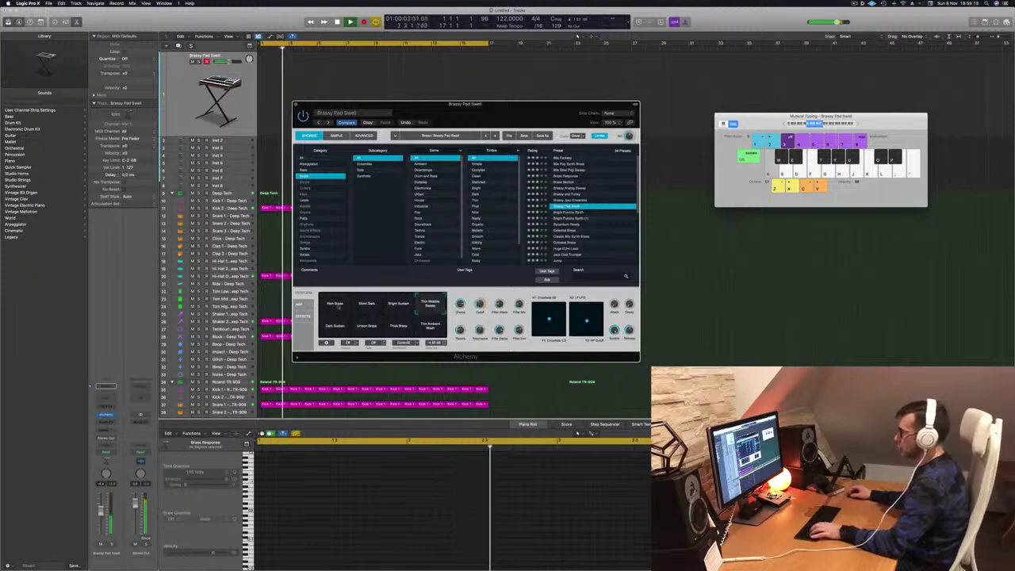
{"action": "left_click", "coordinate": [336, 305]}
{"action": "left_click", "coordinate": [364, 326]}
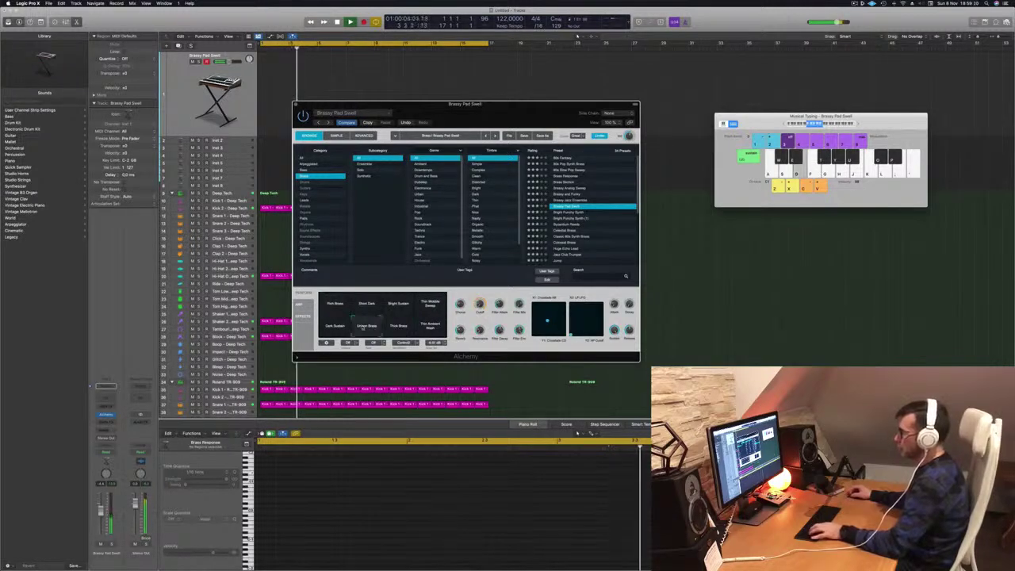
{"action": "left_click", "coordinate": [397, 327]}
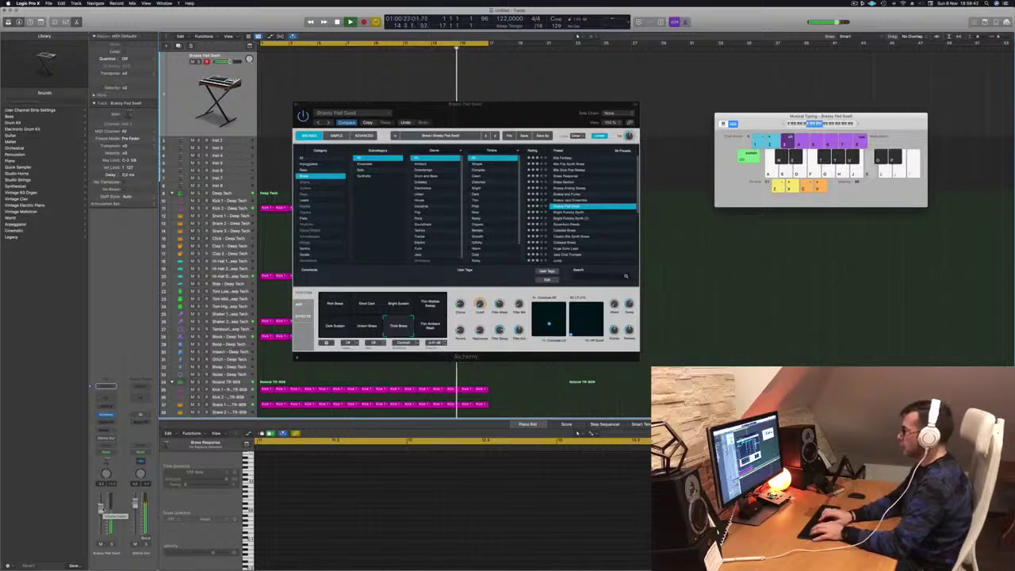
Step: Record a sixteen-bar take of descending melody phrases with low answering notes on the Brassy Pad Swell track, playing with Musical Typing
{"action": "key", "text": "r"}
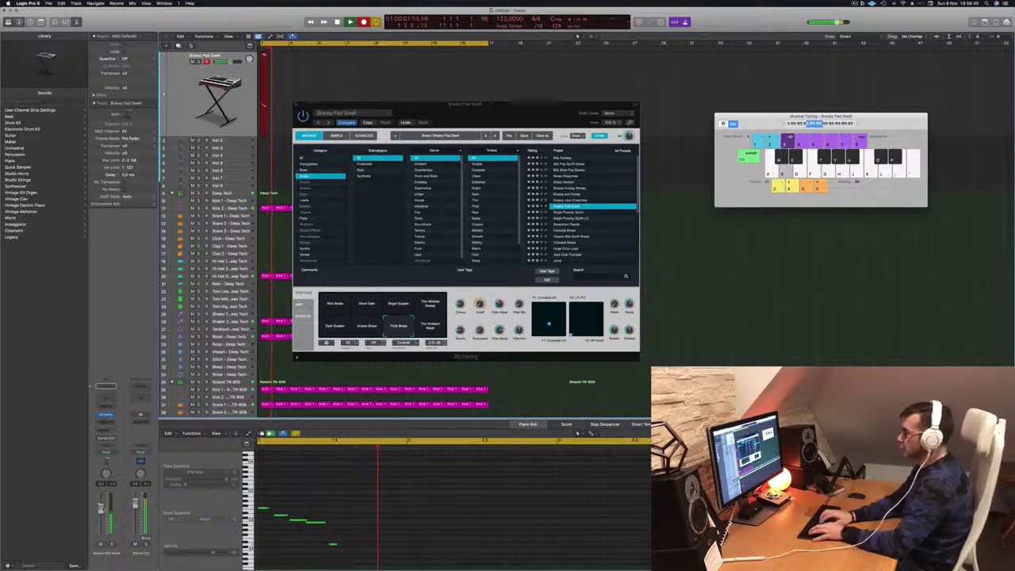
{"action": "key", "text": "j"}
{"action": "key", "text": "k"}
{"action": "key", "text": "s"}
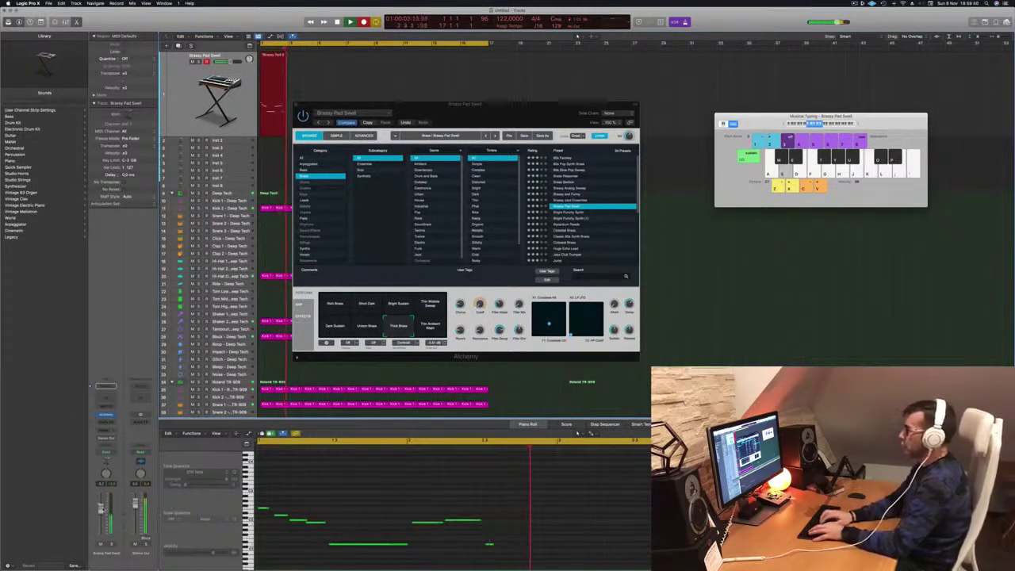
{"action": "key", "text": "apostrophe"}
{"action": "key", "text": "l"}
{"action": "key", "text": "k"}
{"action": "key", "text": "j"}
{"action": "key", "text": "s"}
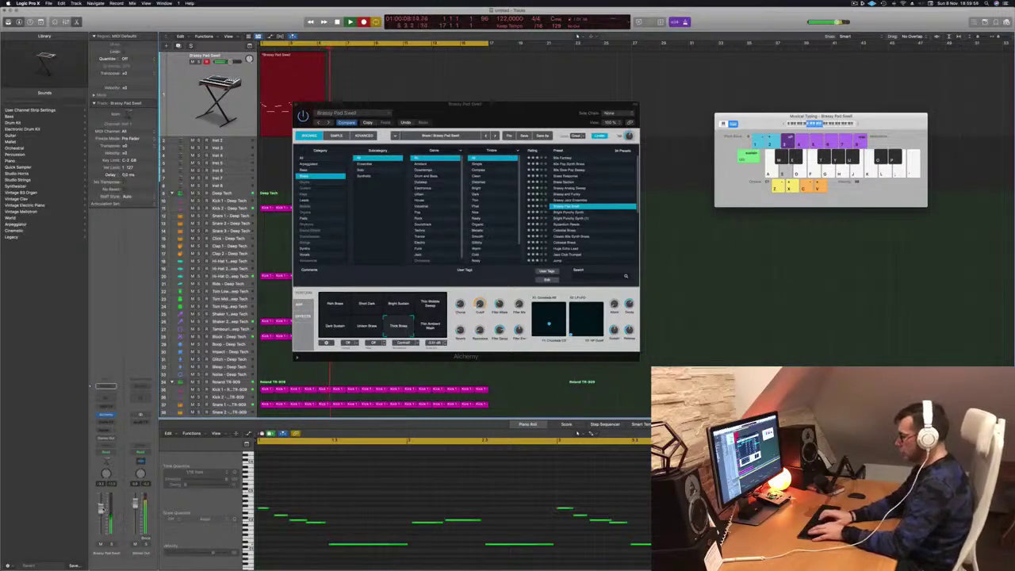
{"action": "key", "text": "s"}
{"action": "key", "text": "d"}
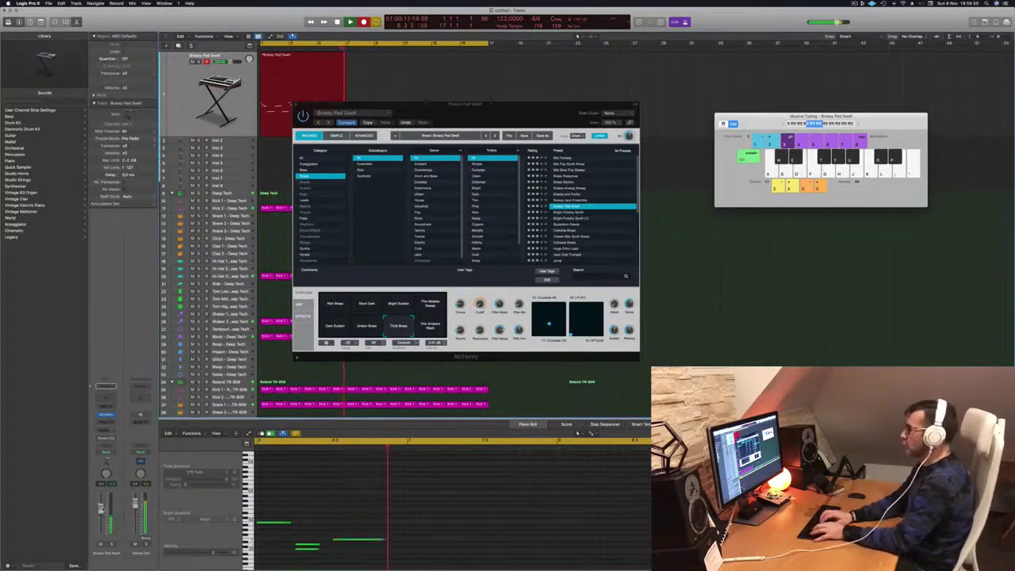
{"action": "key", "text": "apostrophe"}
{"action": "key", "text": "l"}
{"action": "key", "text": "k"}
{"action": "key", "text": "j"}
{"action": "key", "text": "s"}
{"action": "key", "text": "d"}
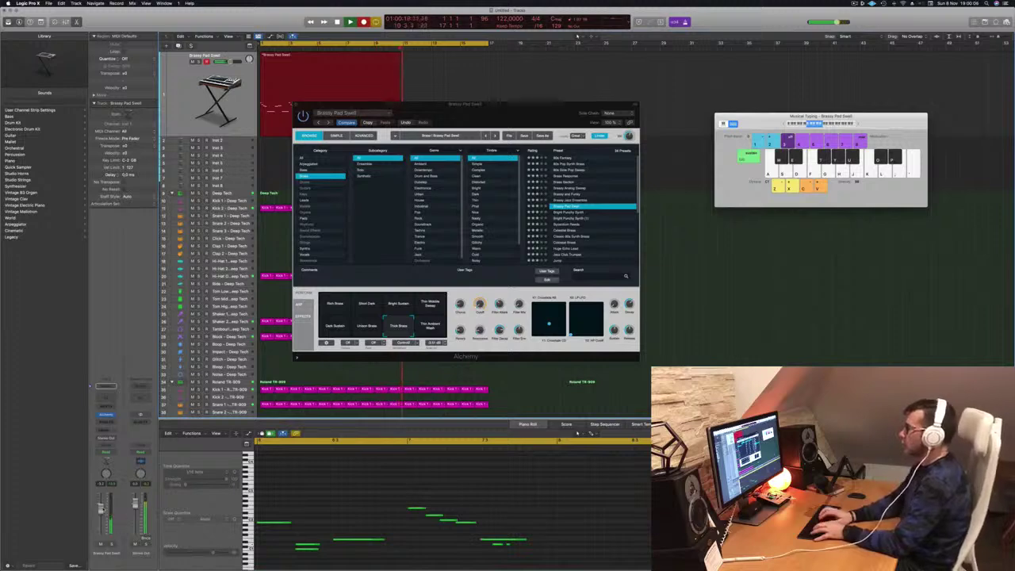
{"action": "key", "text": "apostrophe"}
{"action": "key", "text": "l"}
{"action": "key", "text": "k"}
{"action": "key", "text": "j"}
{"action": "key", "text": "d"}
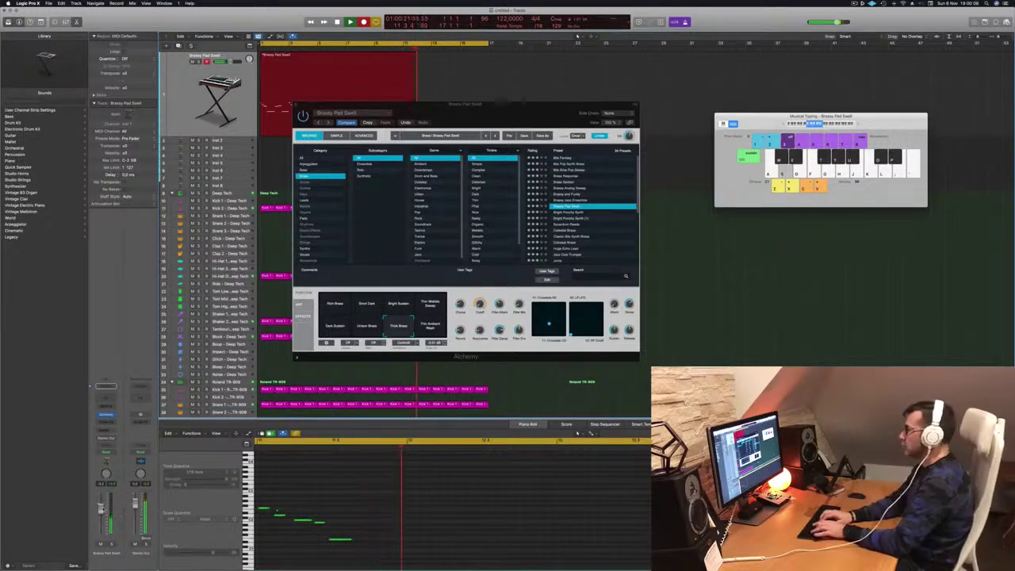
{"action": "key", "text": "s"}
{"action": "key", "text": "d"}
{"action": "key", "text": "j"}
{"action": "key", "text": "apostrophe"}
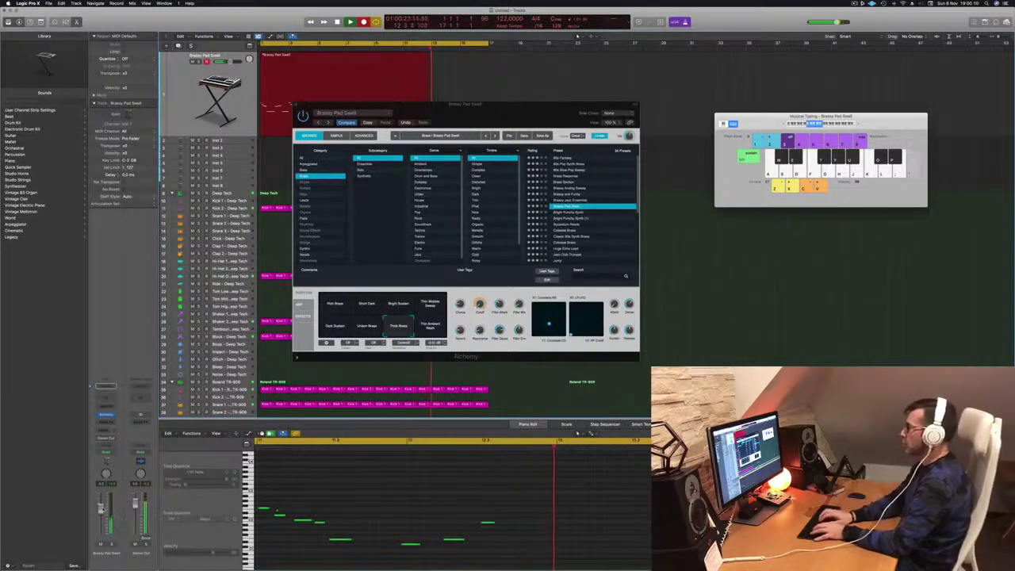
{"action": "key", "text": "l"}
{"action": "key", "text": "k"}
{"action": "key", "text": "j"}
{"action": "key", "text": "d"}
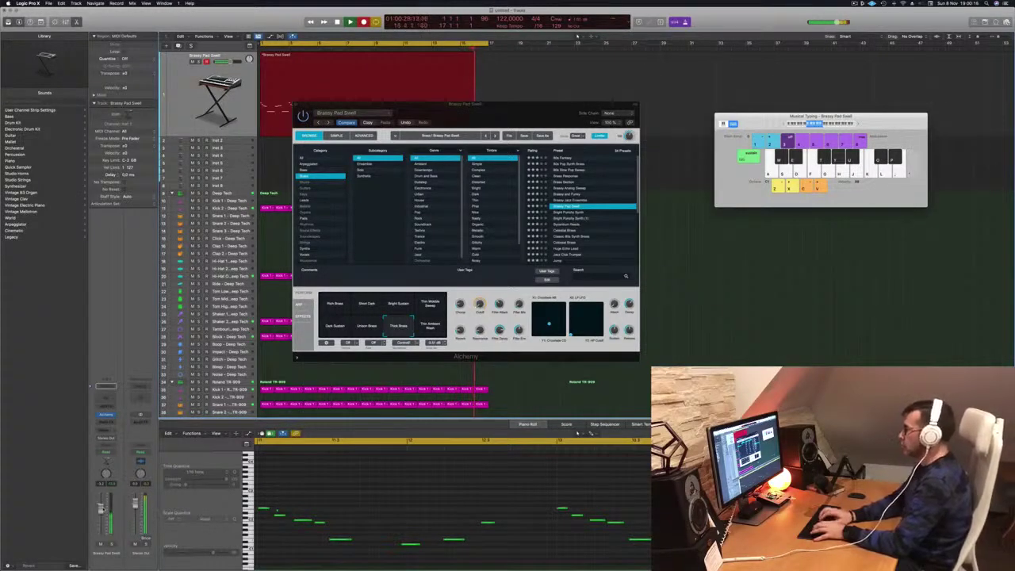
{"action": "key", "text": "l"}
{"action": "key", "text": "k"}
{"action": "key", "text": "j"}
{"action": "key", "text": "d"}
{"action": "key", "text": "l"}
{"action": "key", "text": "d"}
{"action": "key", "text": "k"}
{"action": "key", "text": "d"}
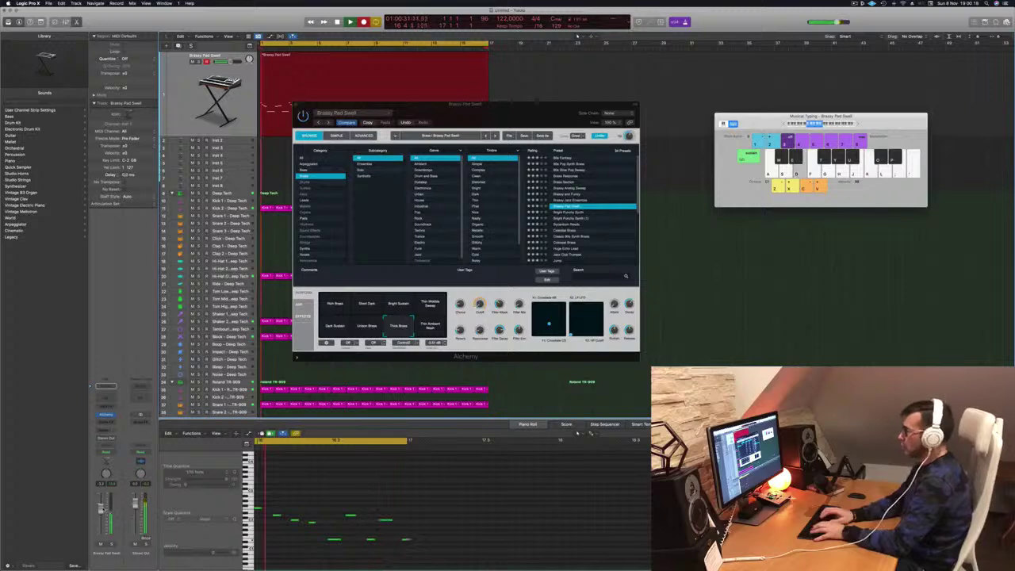
Step: Quantize the recorded Brassy Pad Swell region to 1/16 notes and adjust note lengths in its opening bars during playback
{"action": "left_click_drag", "start_coordinate": [563, 108], "coordinate": [866, 19]}
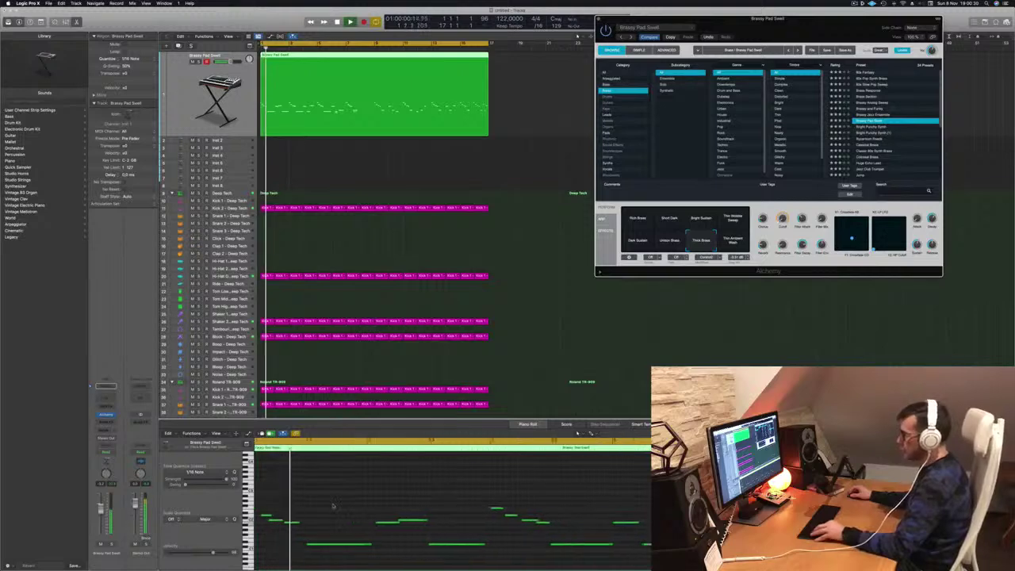
{"action": "key", "text": "space"}
{"action": "left_click", "coordinate": [283, 517]}
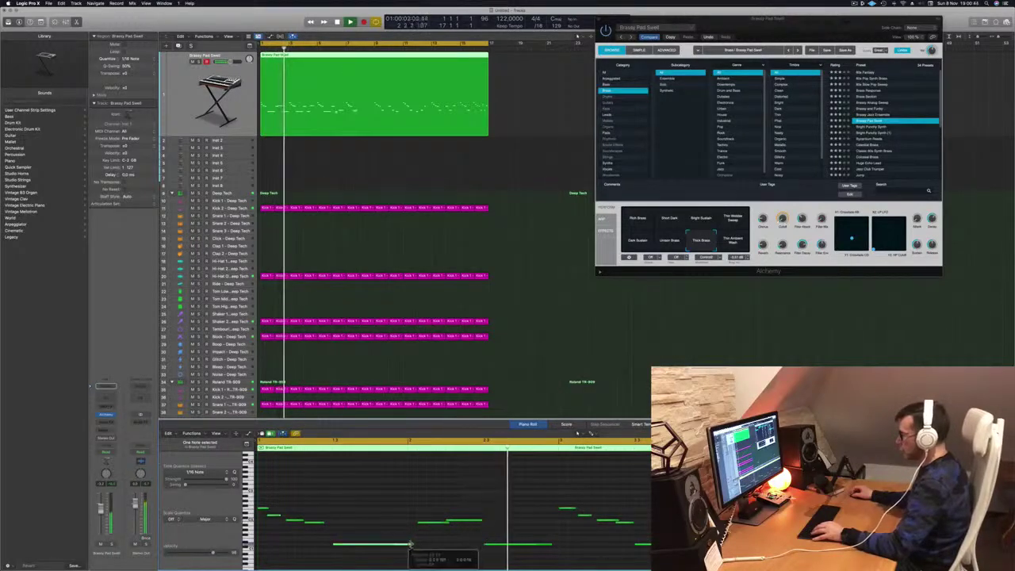
{"action": "left_click_drag", "start_coordinate": [418, 508], "coordinate": [490, 530]}
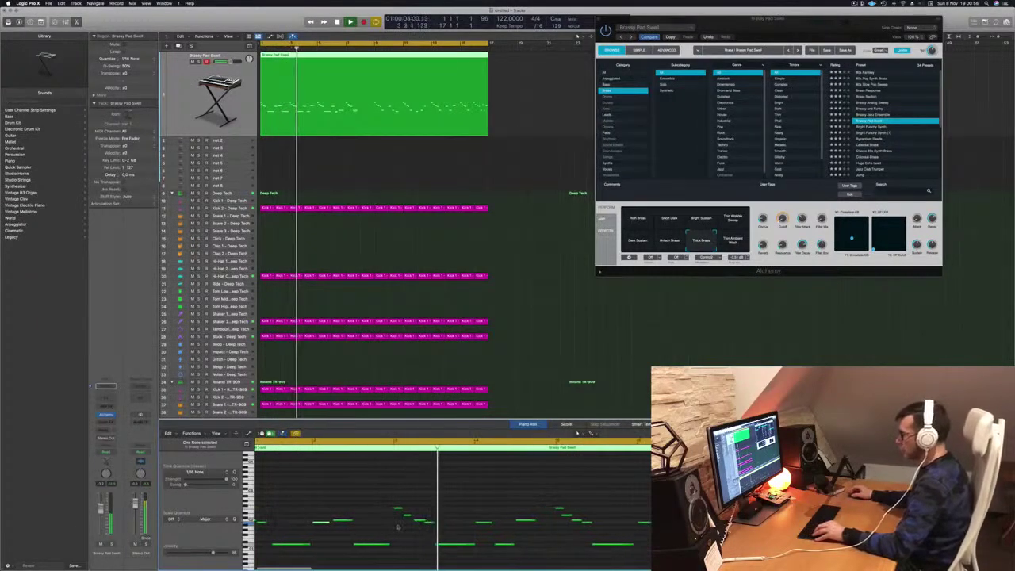
{"action": "key", "text": "Return"}
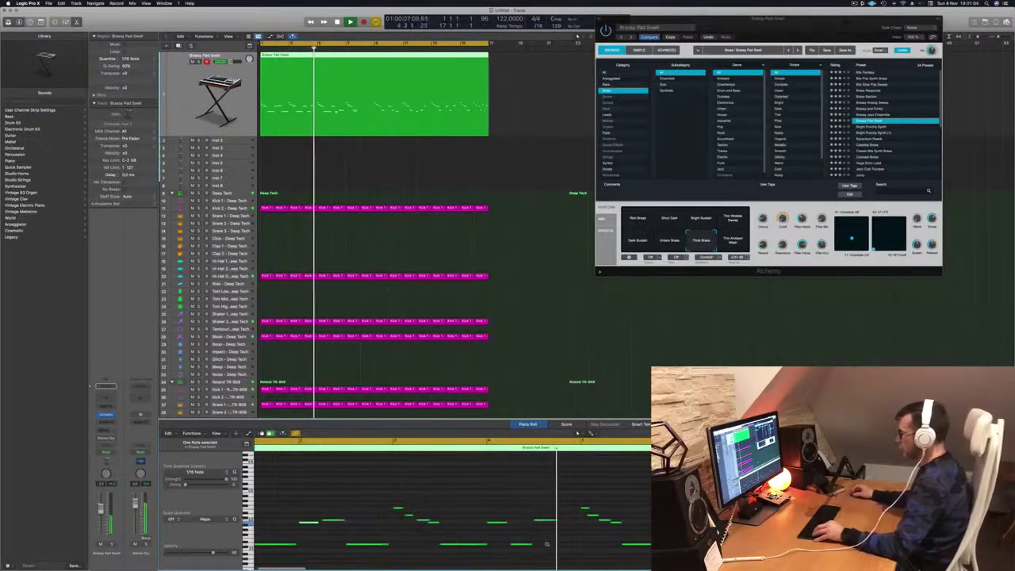
{"action": "key", "text": "Return"}
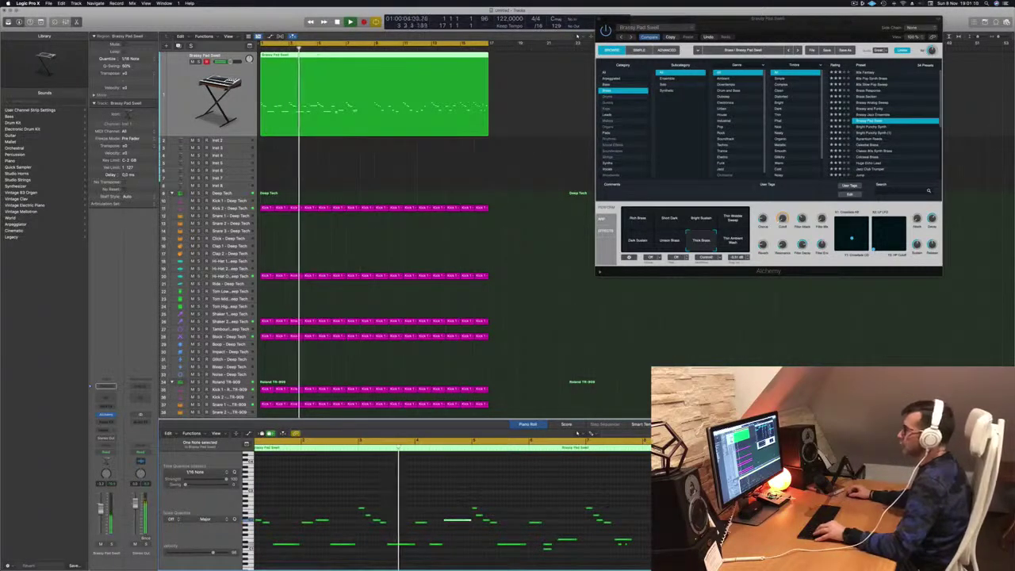
Step: Split the Brassy Pad Swell region at bar 5, delete the part after it and select the remaining four-bar region
{"action": "left_click", "coordinate": [317, 176]}
{"action": "left_click", "coordinate": [317, 101], "text": "super"}
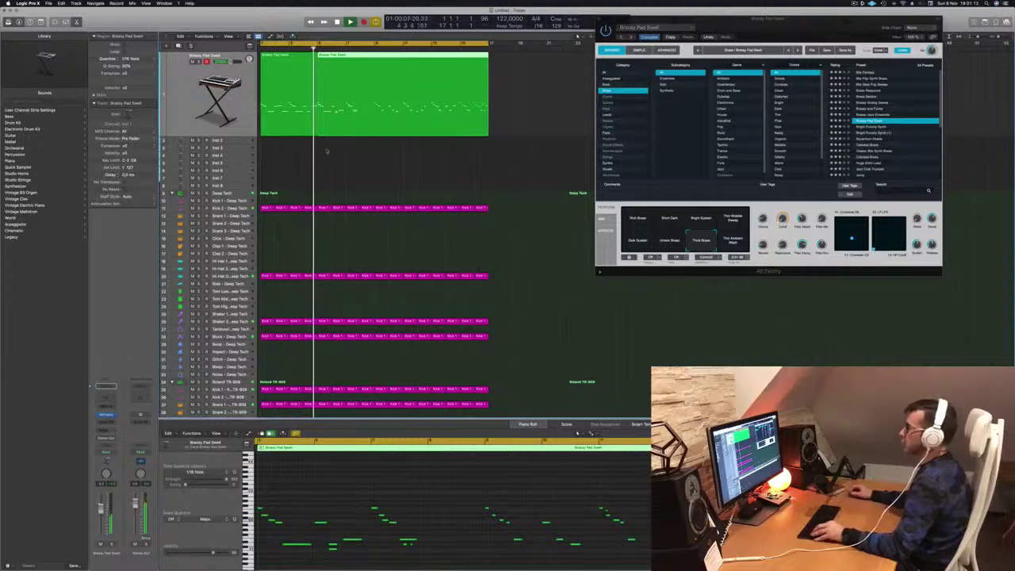
{"action": "key", "text": "super+Left"}
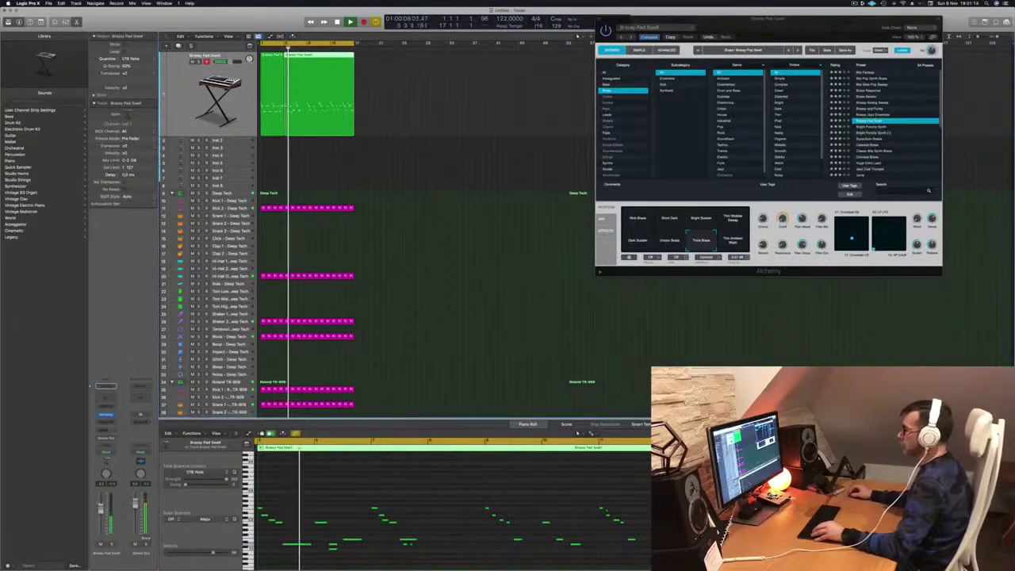
{"action": "key", "text": "Return"}
{"action": "key", "text": "Delete"}
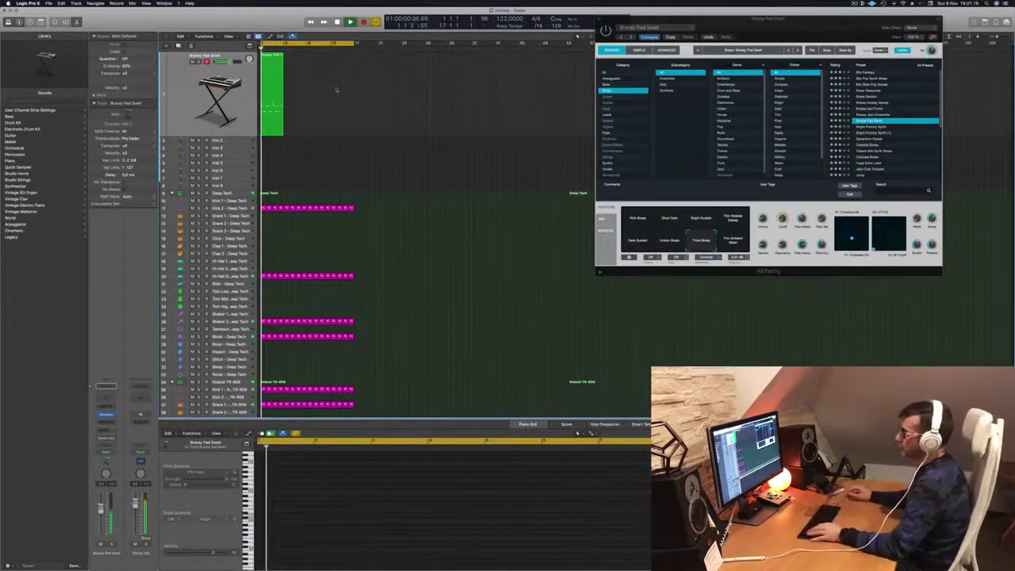
{"action": "left_click", "coordinate": [276, 95]}
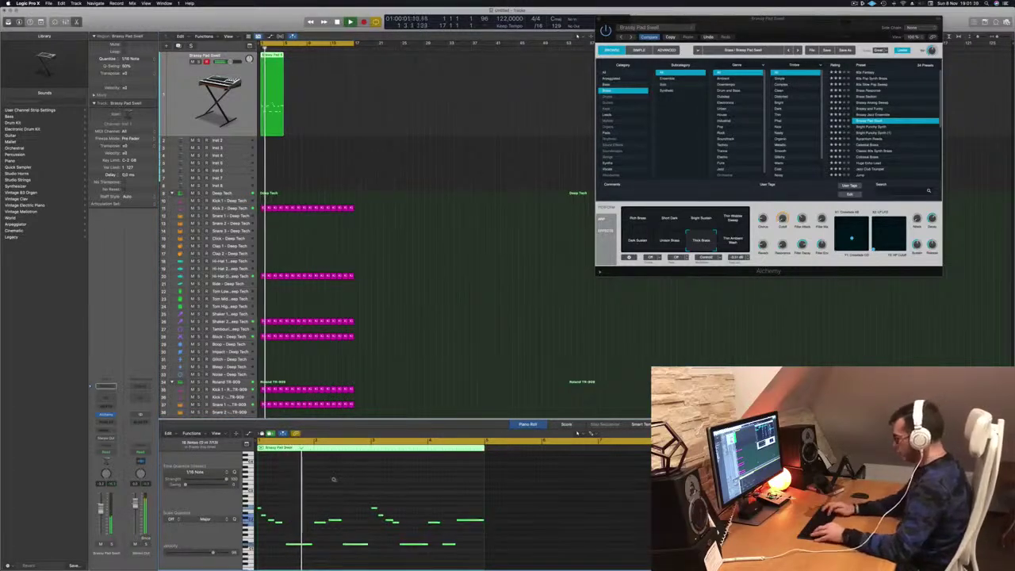
{"action": "scroll", "coordinate": [333, 481], "scroll_direction": "up", "scroll_amount": 3}
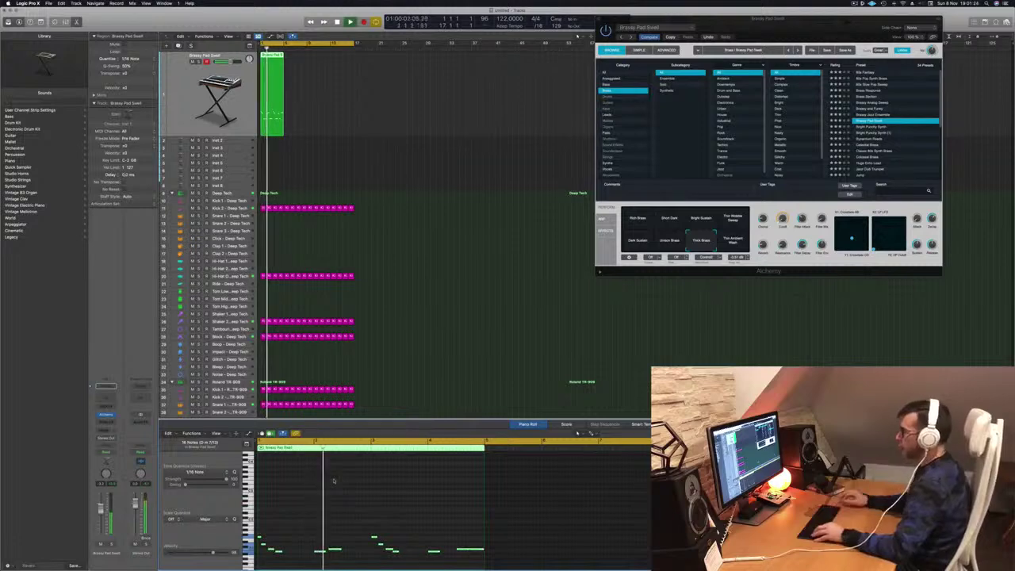
{"action": "scroll", "coordinate": [301, 119], "scroll_direction": "down", "scroll_amount": 2}
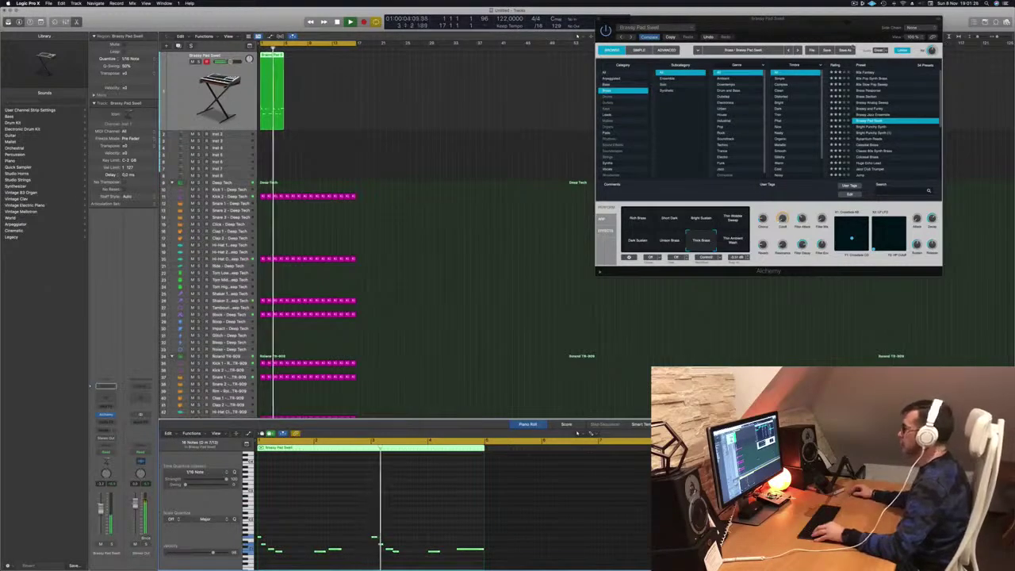
Step: Compare the Brassy Pad Swell variations while the four-bar melody plays, from Rich Brass through Thick Brass, and select Rich Brass
{"action": "left_click_drag", "start_coordinate": [876, 18], "coordinate": [638, 70]}
{"action": "key", "text": "Return"}
{"action": "left_click", "coordinate": [399, 273]}
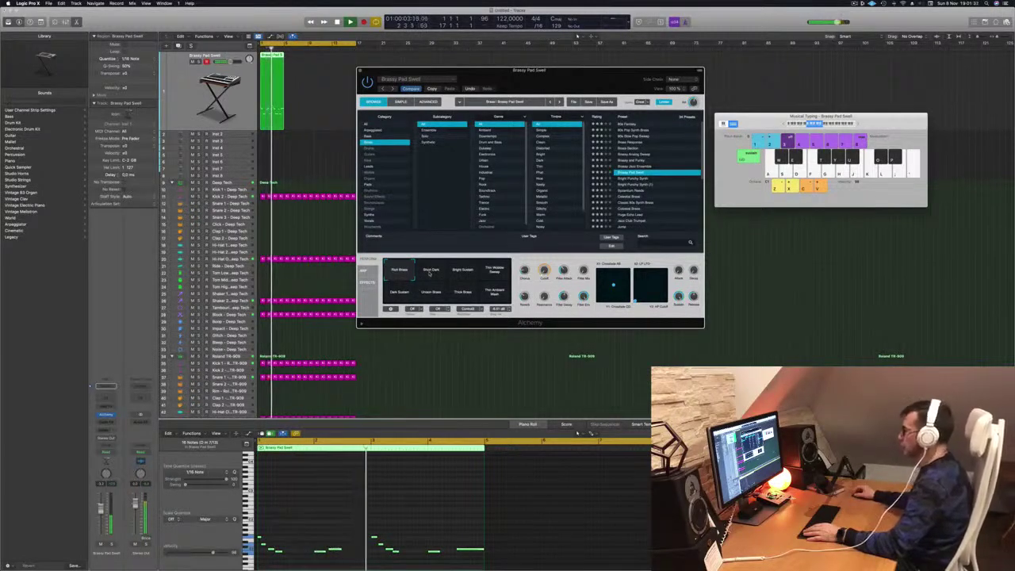
{"action": "left_click", "coordinate": [430, 271]}
{"action": "left_click", "coordinate": [462, 271]}
{"action": "left_click", "coordinate": [495, 271]}
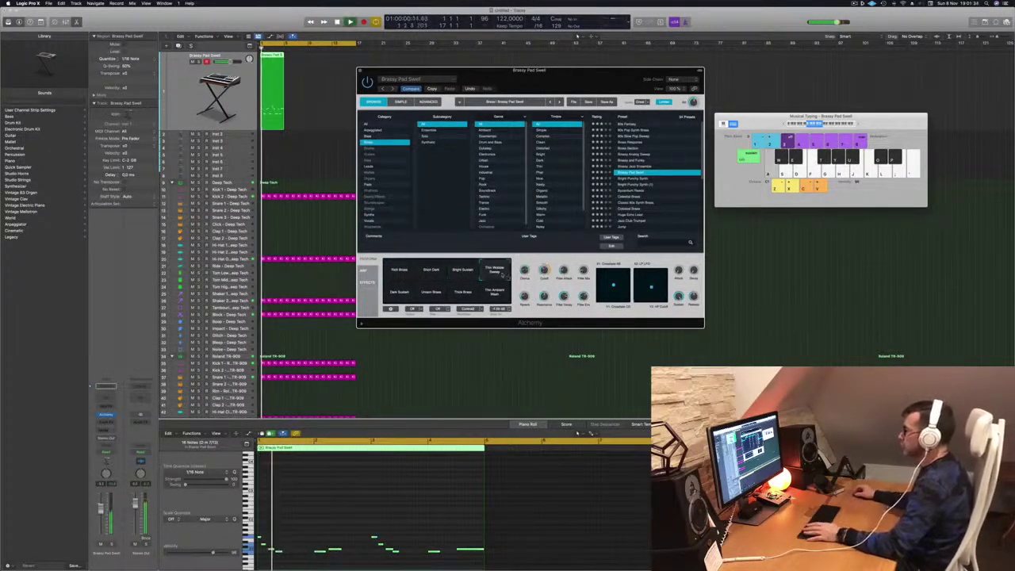
{"action": "left_click", "coordinate": [399, 292]}
{"action": "left_click", "coordinate": [430, 291]}
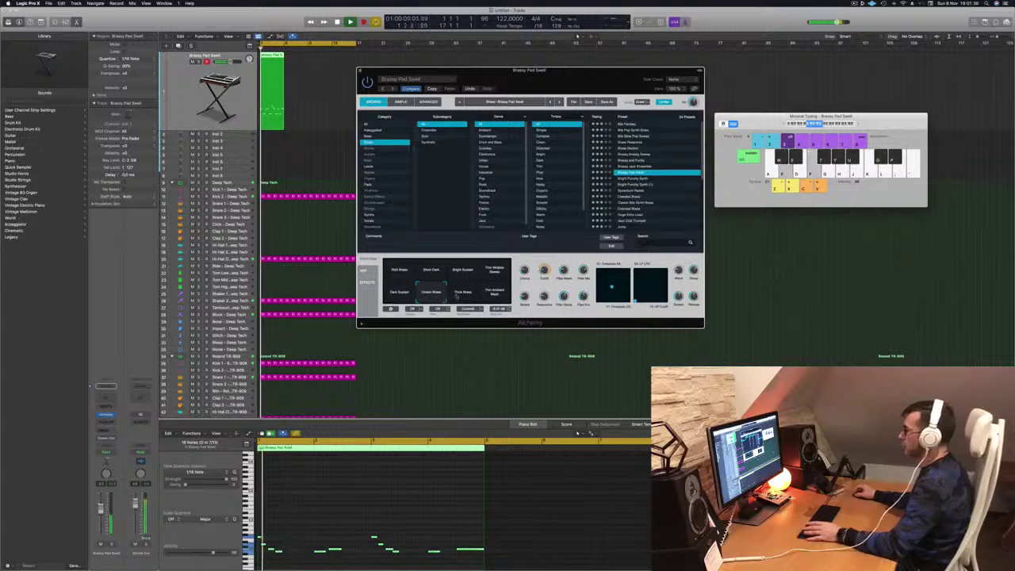
{"action": "left_click", "coordinate": [461, 292]}
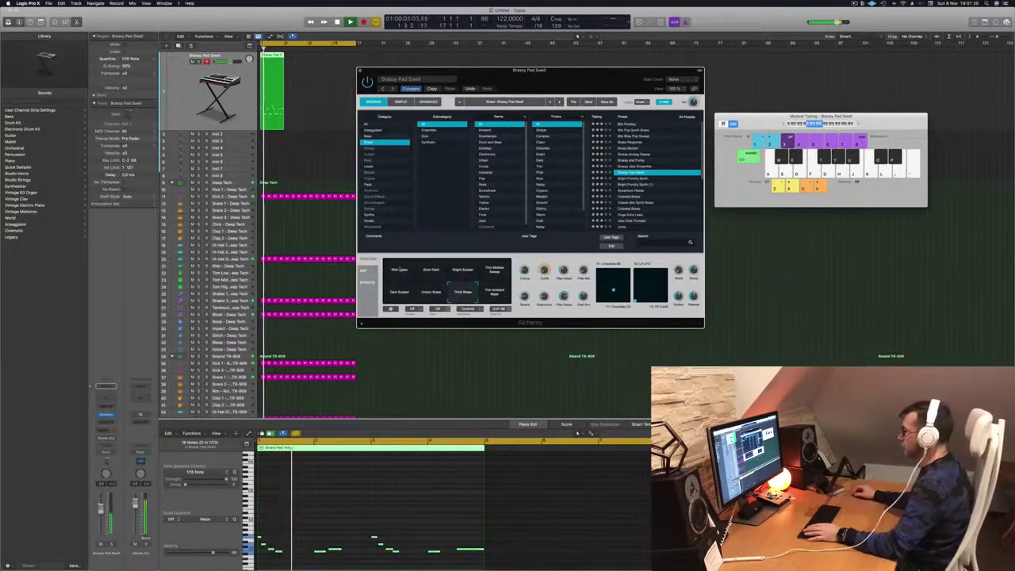
{"action": "left_click", "coordinate": [400, 270]}
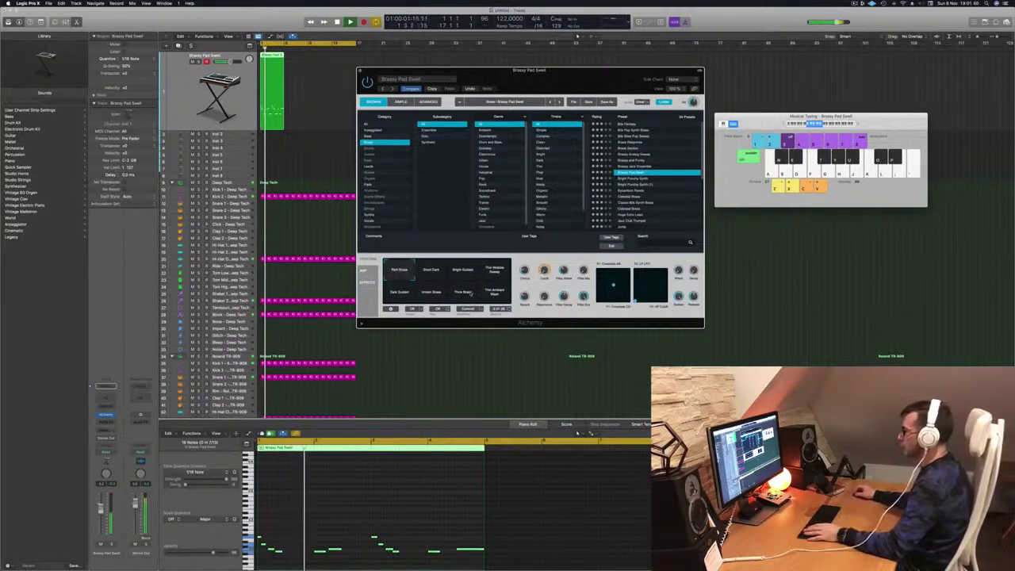
Step: Repeat the four-bar Brassy Pad Swell region until it fills all sixteen bars of the drum pattern
{"action": "left_click_drag", "start_coordinate": [593, 80], "coordinate": [623, 138]}
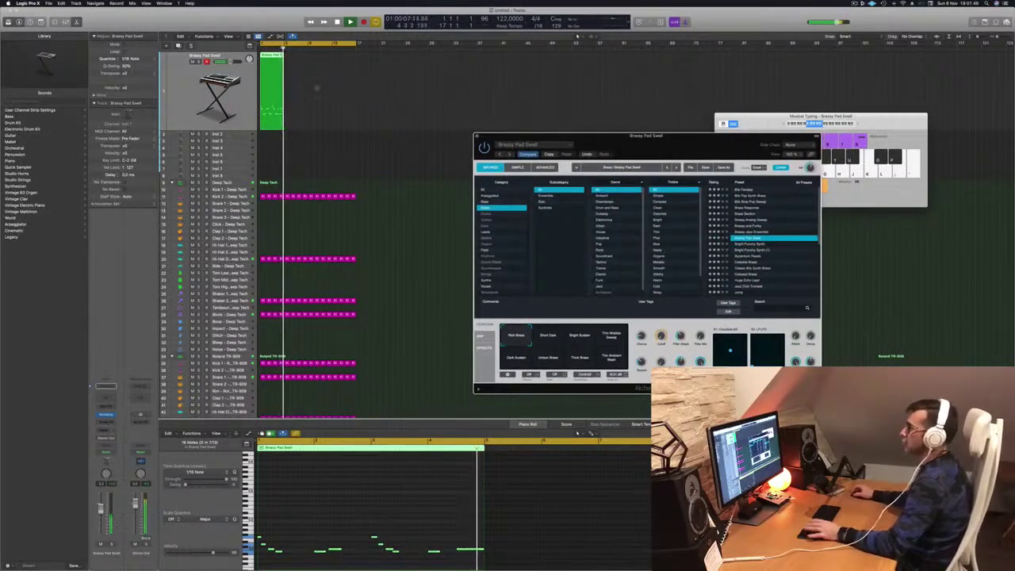
{"action": "left_click_drag", "start_coordinate": [275, 62], "coordinate": [311, 63]}
{"action": "key", "text": "super+r"}
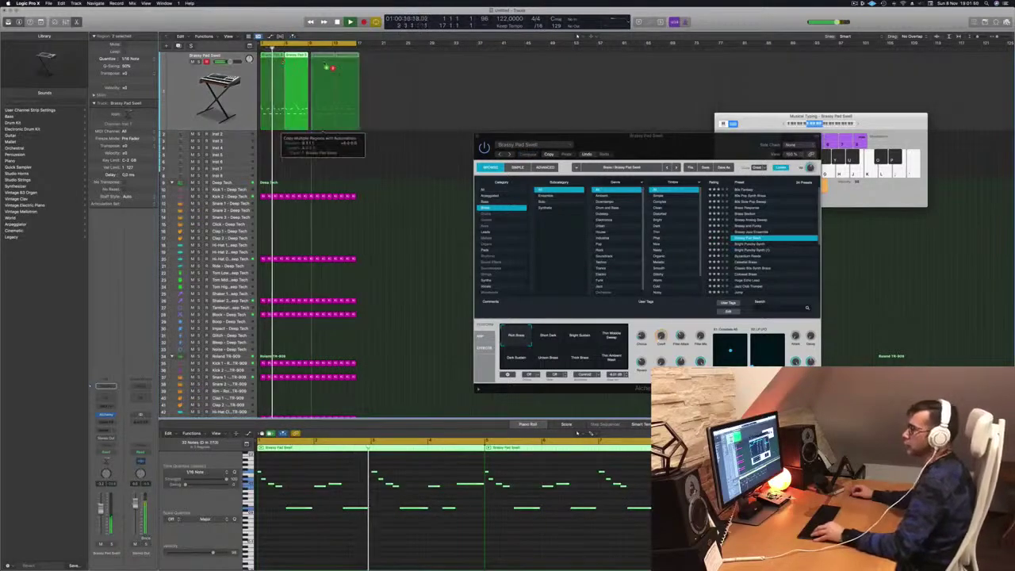
{"action": "left_click_drag", "start_coordinate": [612, 140], "coordinate": [432, 89]}
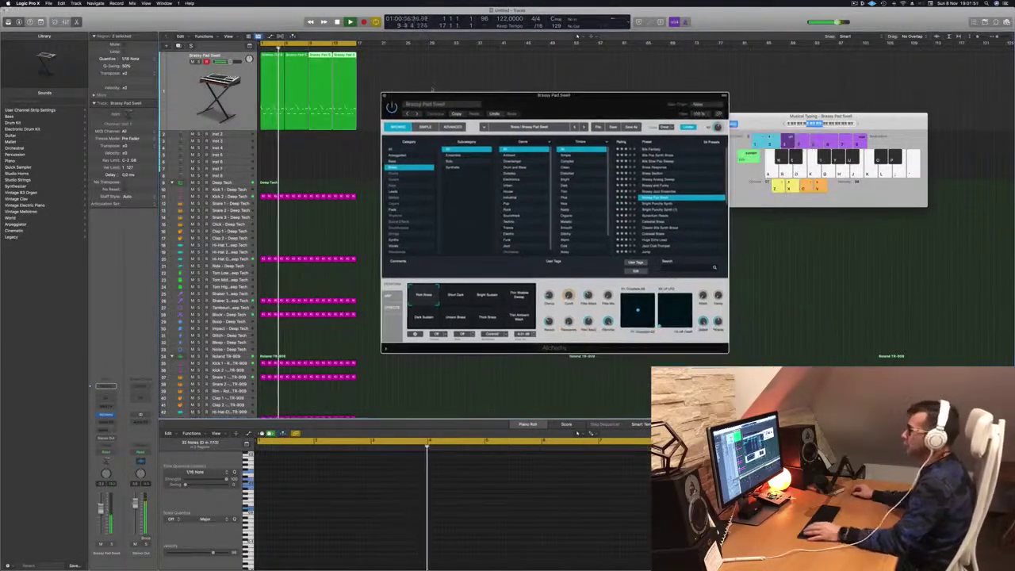
Step: Insert a stereo Compressor on the Brassy Pad Swell track, side-chained to the Kick 1 - Roland TR-909 track (Inst 33)
{"action": "left_click", "coordinate": [106, 421]}
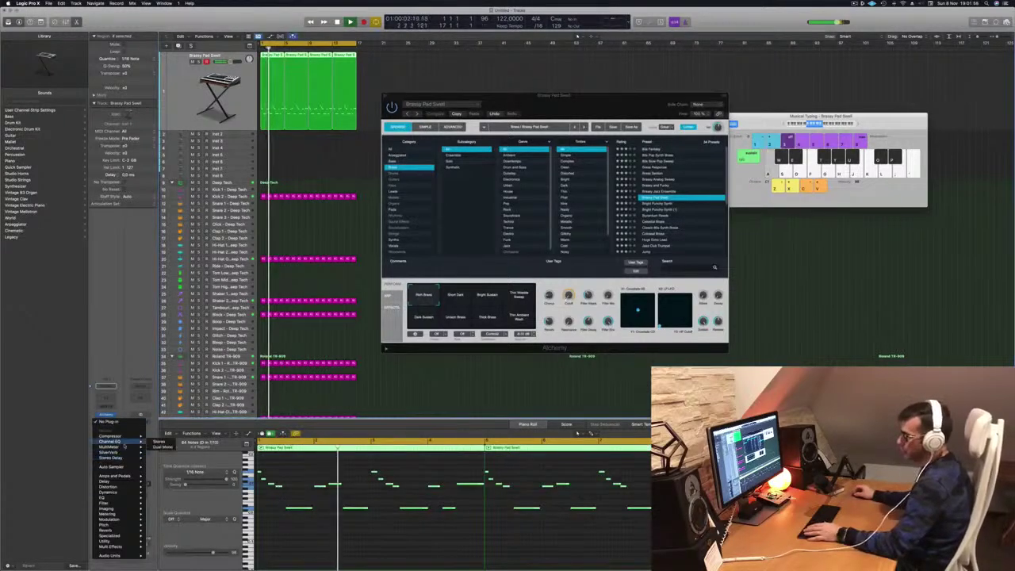
{"action": "mouse_move", "coordinate": [127, 436]}
{"action": "left_click", "coordinate": [159, 436]}
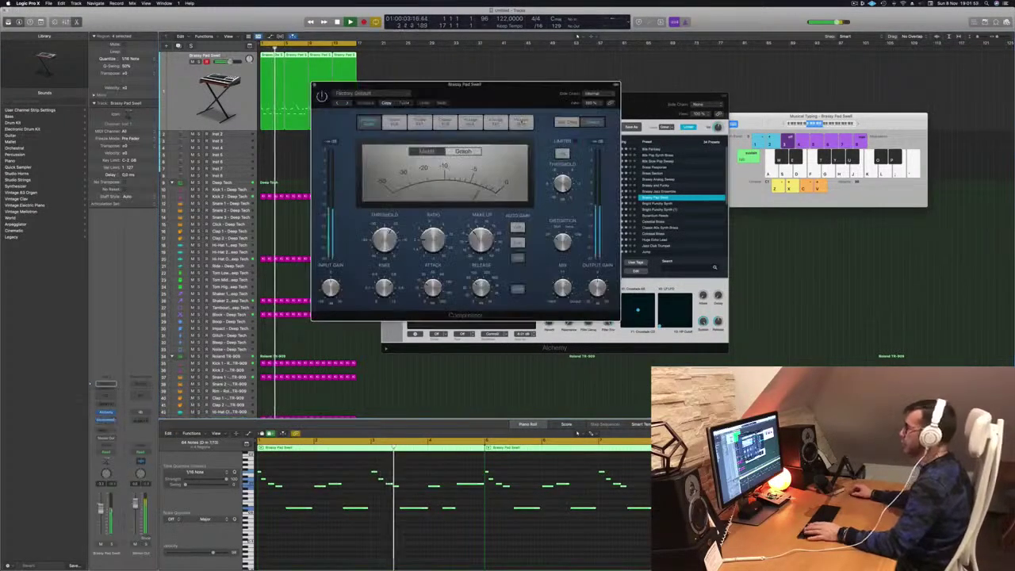
{"action": "left_click", "coordinate": [601, 93]}
{"action": "mouse_move", "coordinate": [588, 107]}
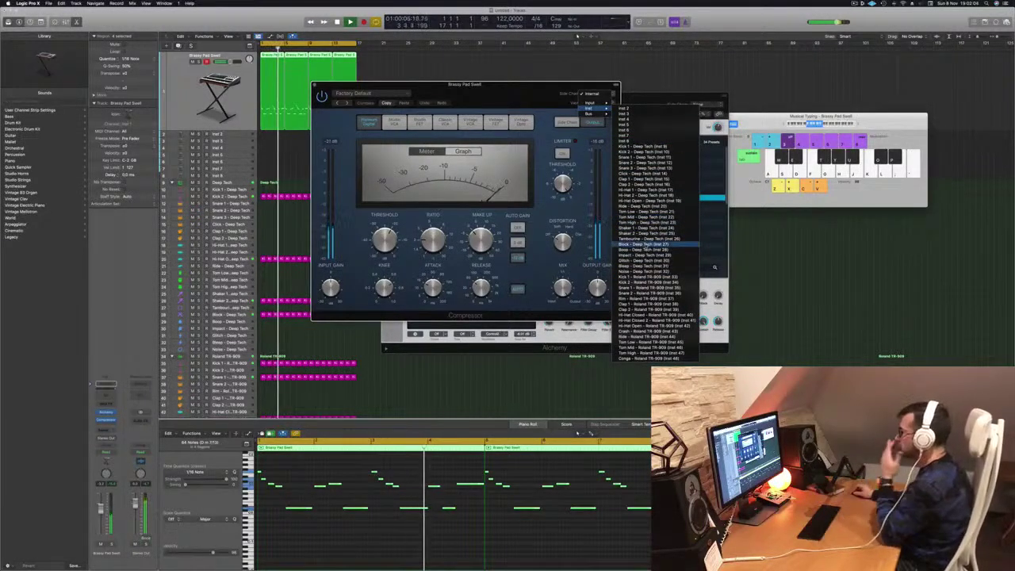
{"action": "left_click", "coordinate": [646, 277]}
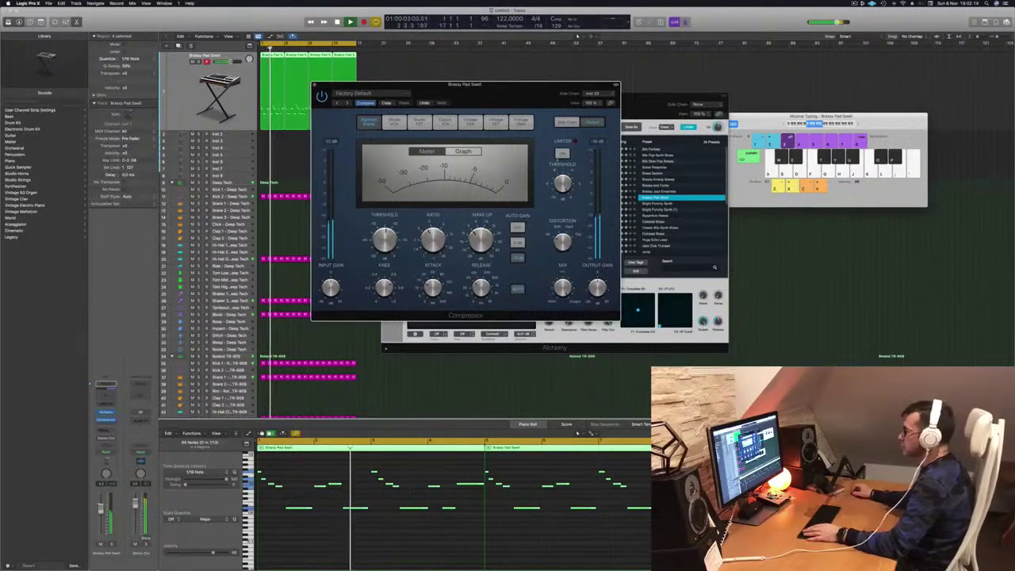
{"action": "left_click_drag", "start_coordinate": [501, 90], "coordinate": [619, 149]}
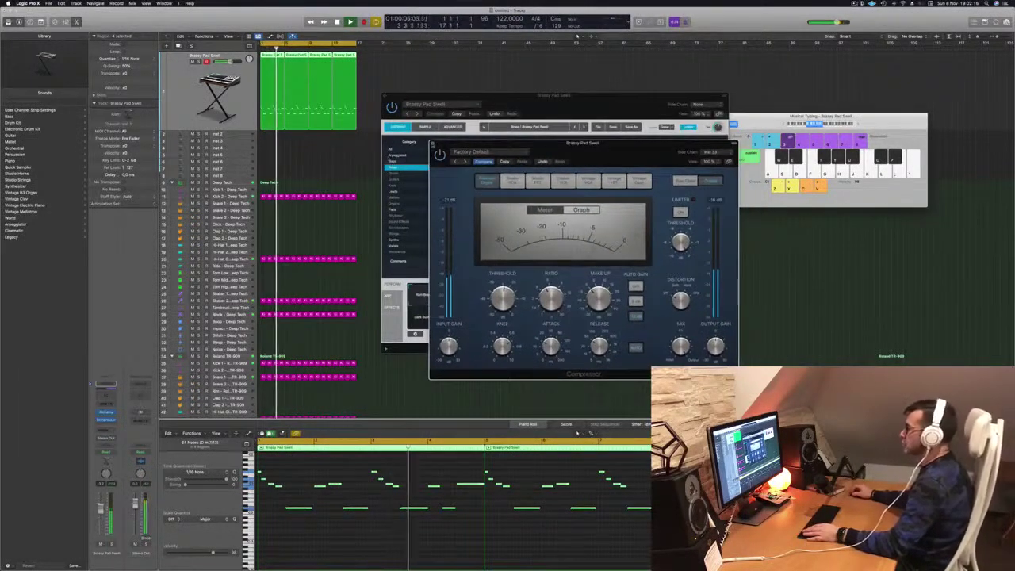
{"action": "left_click", "coordinate": [432, 143]}
Step: Restart playback from bar 1 and add a send to Bus 7 on the Brassy Pad Swell track
{"action": "left_click_drag", "start_coordinate": [551, 107], "coordinate": [567, 104]}
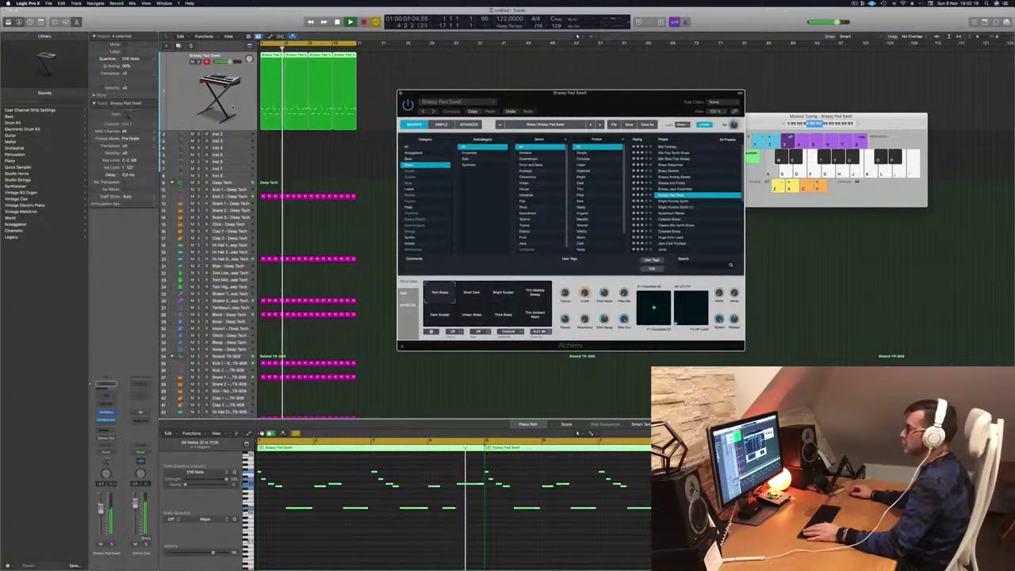
{"action": "key", "text": "Return"}
{"action": "left_click", "coordinate": [261, 48]}
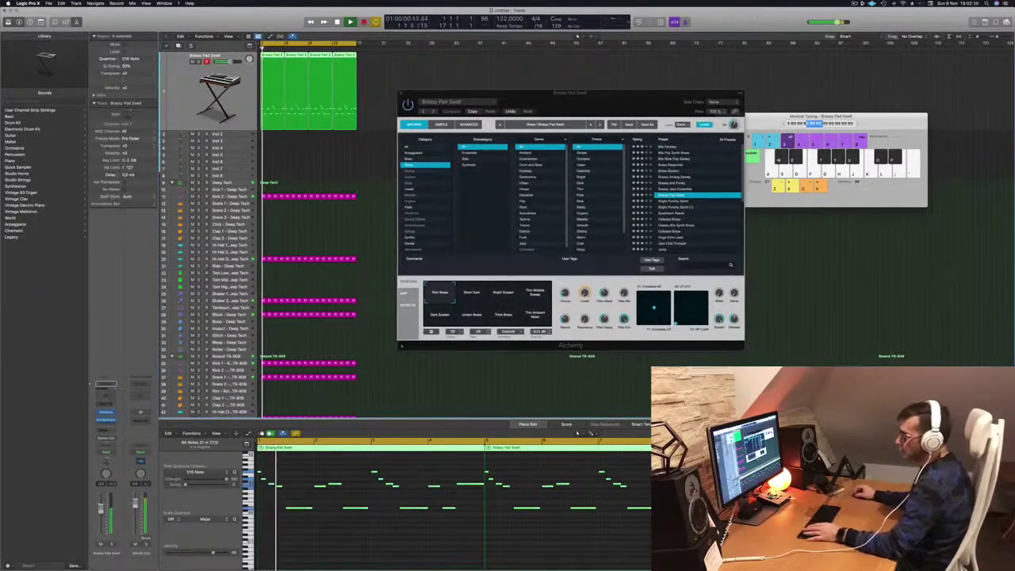
{"action": "left_click", "coordinate": [103, 431]}
{"action": "mouse_move", "coordinate": [103, 437]}
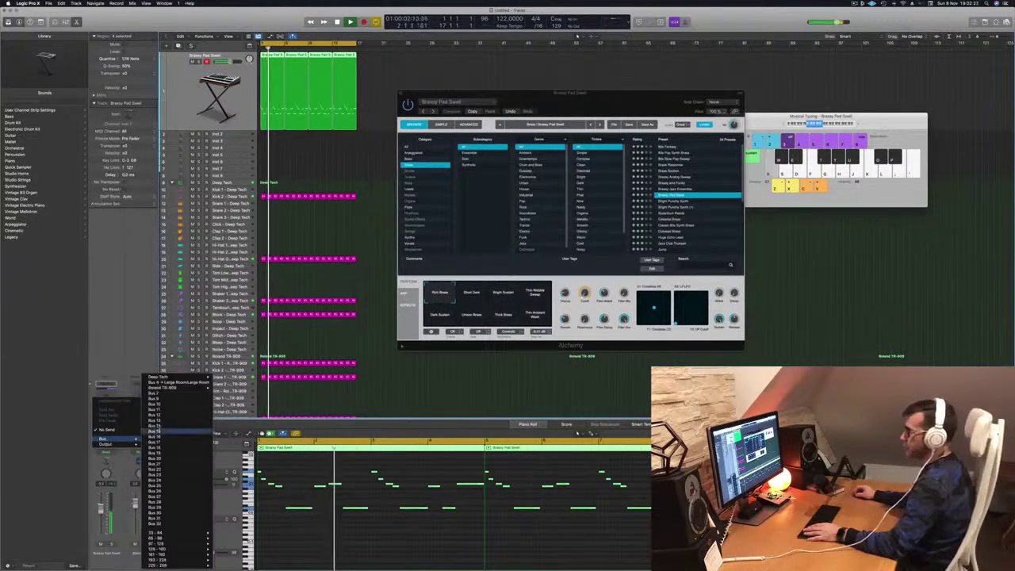
{"action": "left_click", "coordinate": [170, 395]}
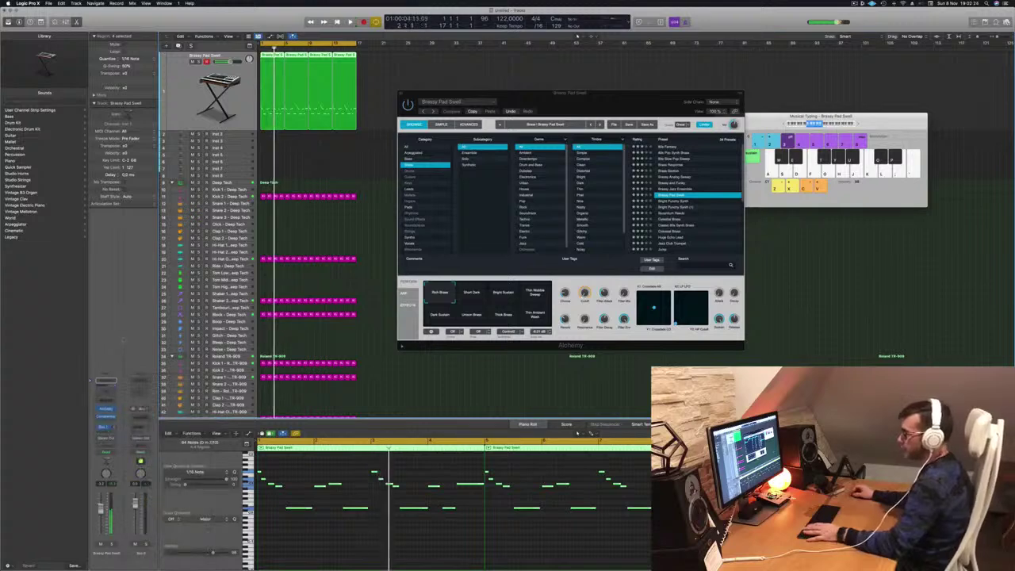
Step: Insert a stereo ChromaVerb on the Bus 7 aux channel and raise the Brassy Pad Swell send level
{"action": "left_click", "coordinate": [148, 417]}
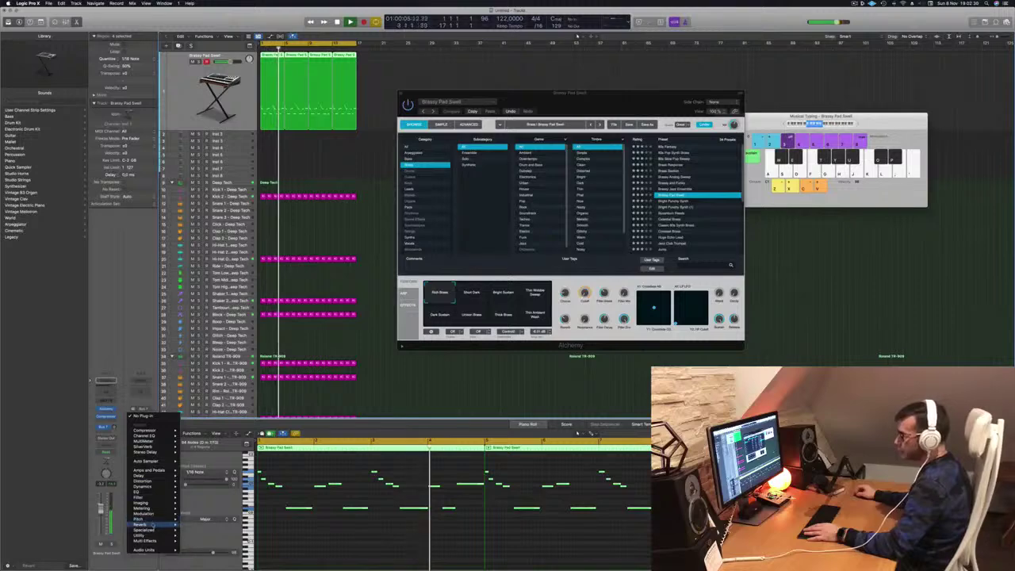
{"action": "mouse_move", "coordinate": [141, 525]}
{"action": "mouse_move", "coordinate": [195, 525]}
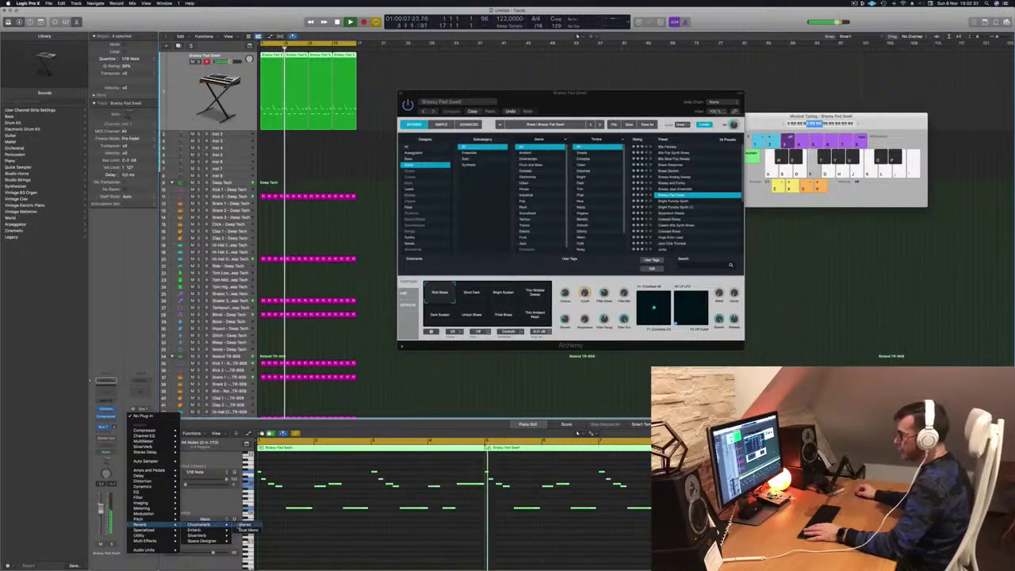
{"action": "left_click", "coordinate": [243, 524]}
{"action": "left_click_drag", "start_coordinate": [493, 89], "coordinate": [552, 100]}
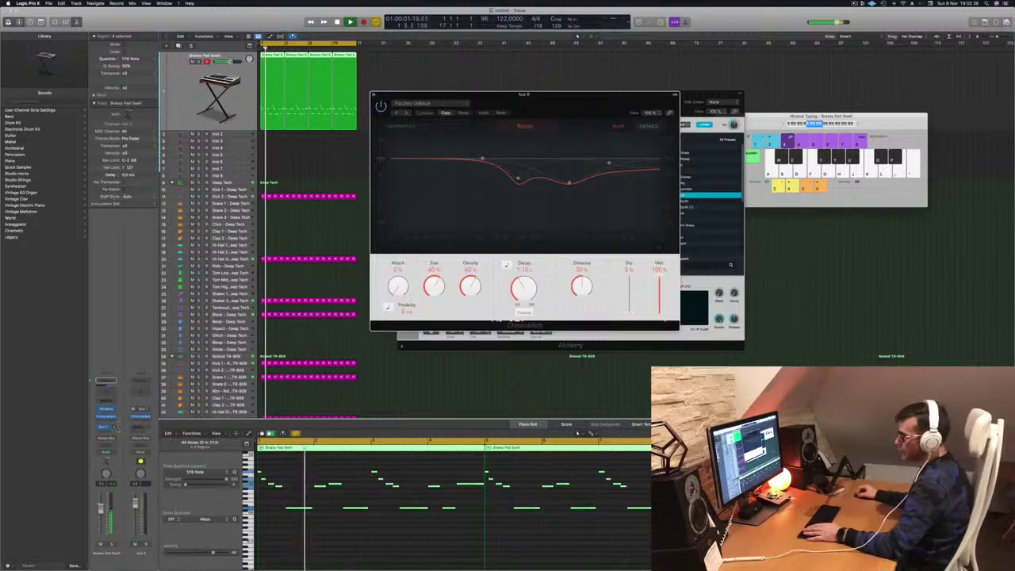
{"action": "left_click_drag", "start_coordinate": [114, 427], "coordinate": [114, 404]}
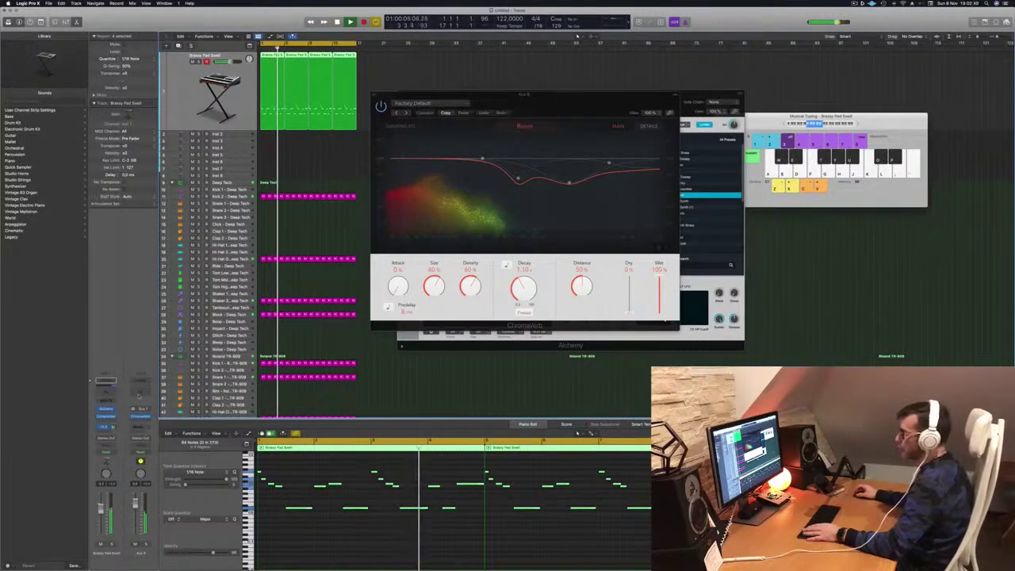
Step: Add a Channel EQ to the Bus 7 aux channel with a 12 dB/Oct low cut at 169 Hz
{"action": "left_click", "coordinate": [140, 386]}
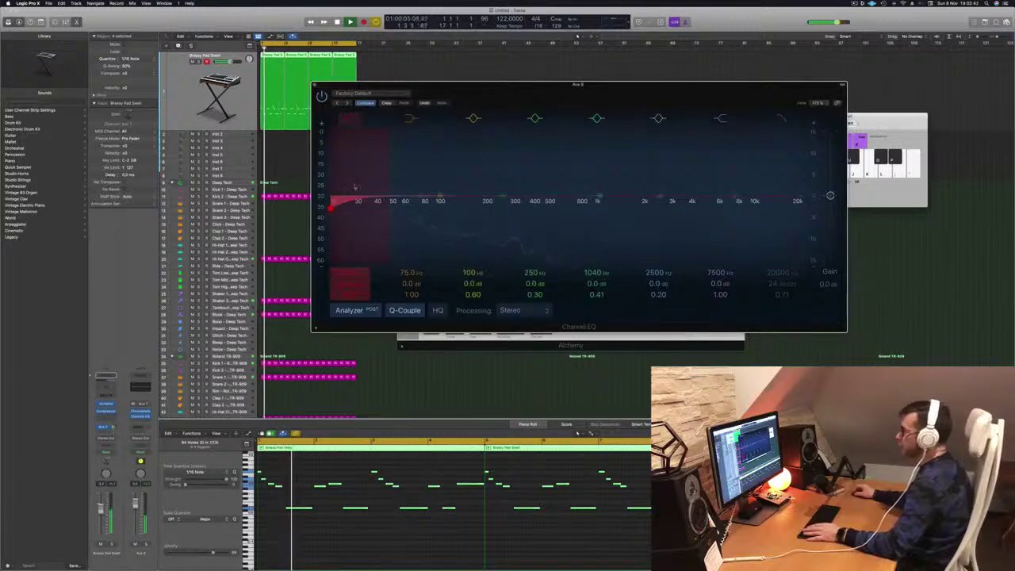
{"action": "mouse_move", "coordinate": [355, 187]}
{"action": "left_mouse_down"}
{"action": "mouse_move", "coordinate": [510, 171]}
{"action": "mouse_move", "coordinate": [494, 171]}
{"action": "left_mouse_up"}
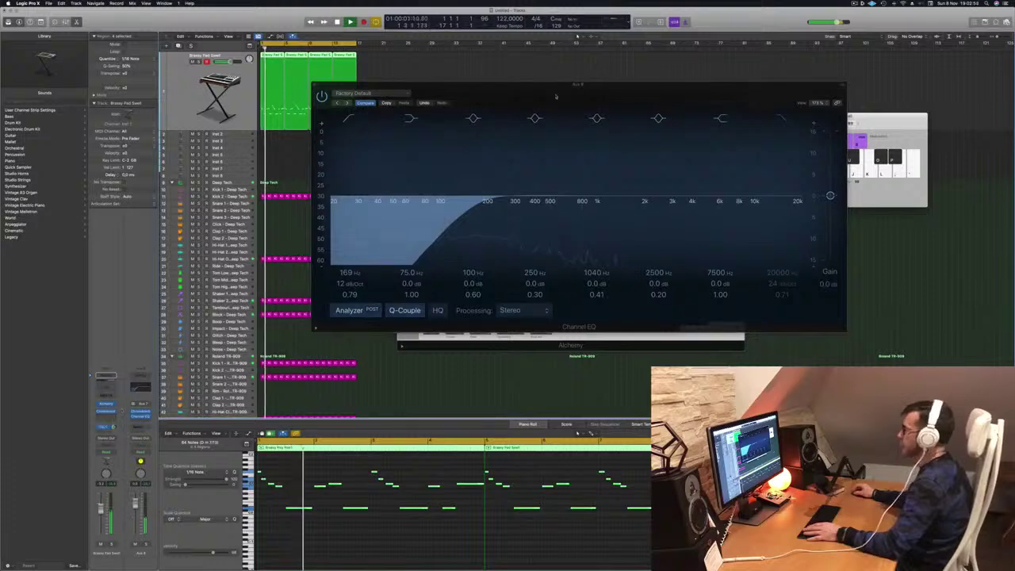
{"action": "left_click_drag", "start_coordinate": [555, 85], "coordinate": [689, 95]}
{"action": "left_click", "coordinate": [448, 95]}
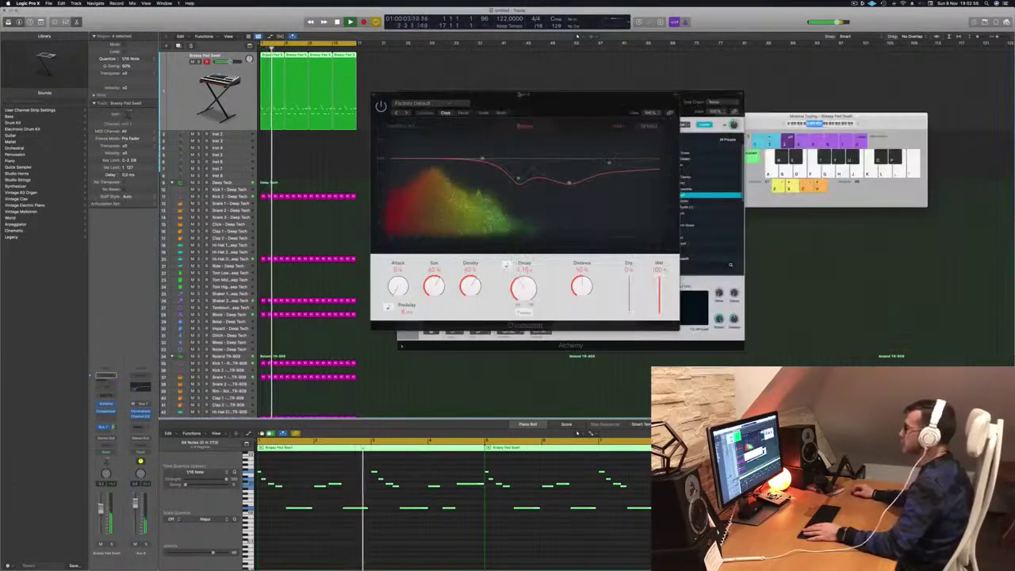
Step: Audition ChromaVerb presets on the aux channel during playback and keep Large Ambience
{"action": "left_click_drag", "start_coordinate": [447, 117], "coordinate": [420, 139]}
{"action": "left_click", "coordinate": [377, 136]}
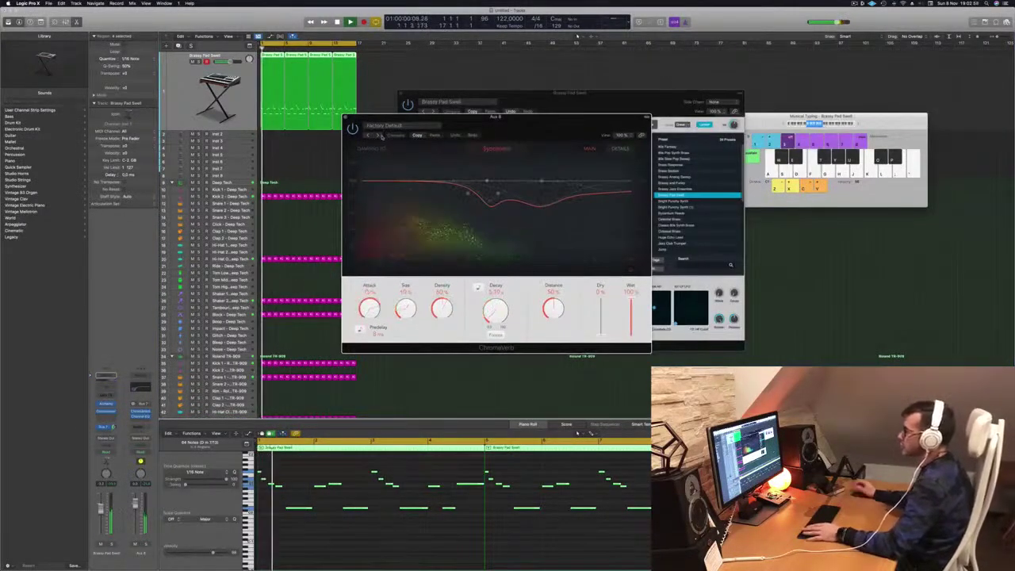
{"action": "left_click", "coordinate": [377, 136]}
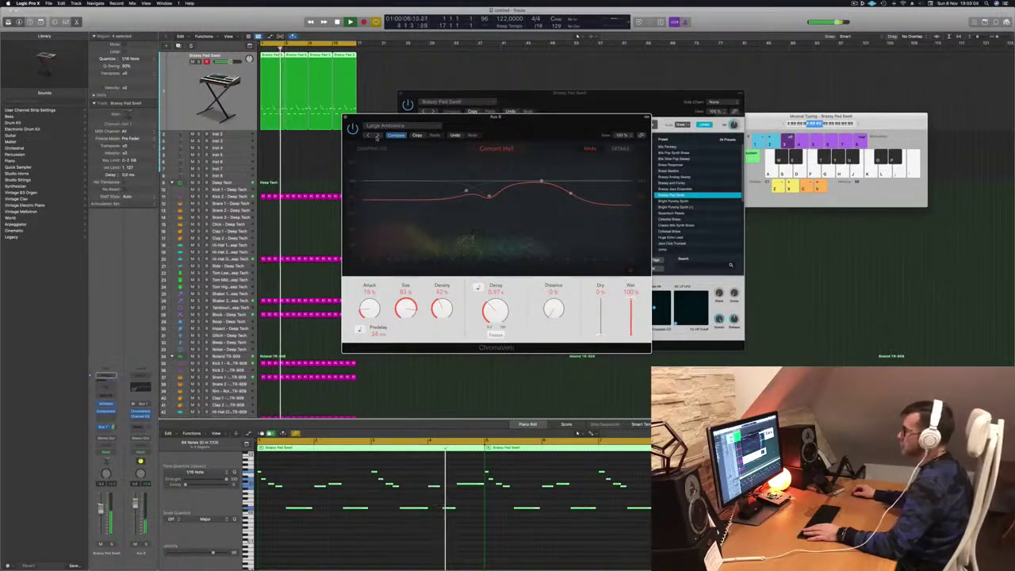
{"action": "left_click", "coordinate": [377, 135]}
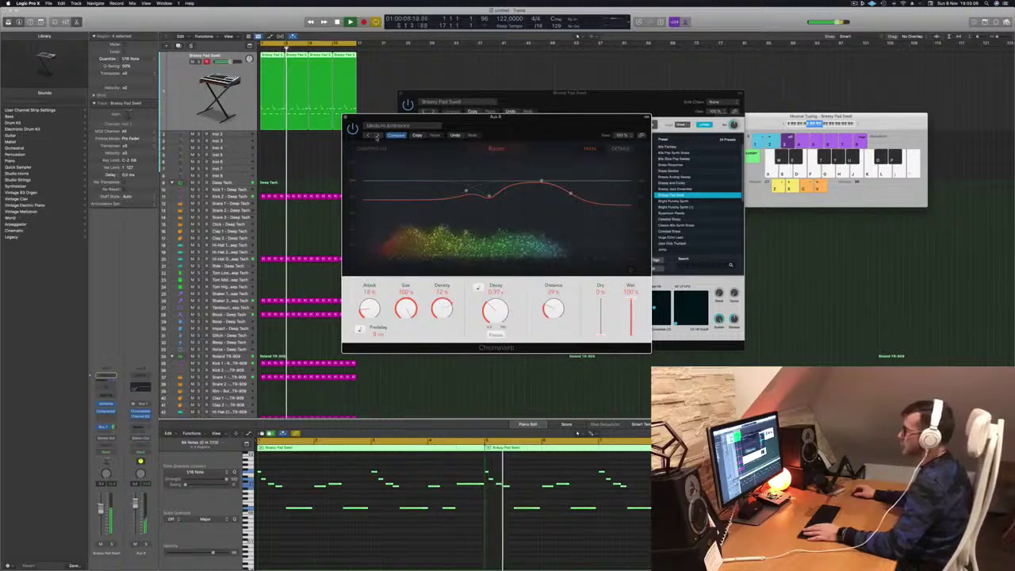
{"action": "left_click", "coordinate": [369, 136]}
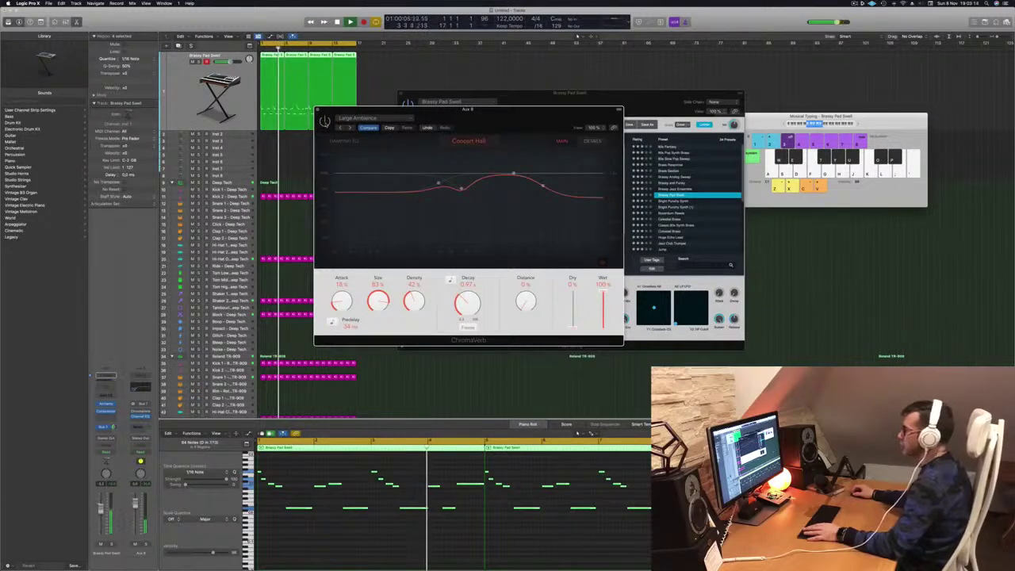
{"action": "left_click_drag", "start_coordinate": [444, 109], "coordinate": [457, 112]}
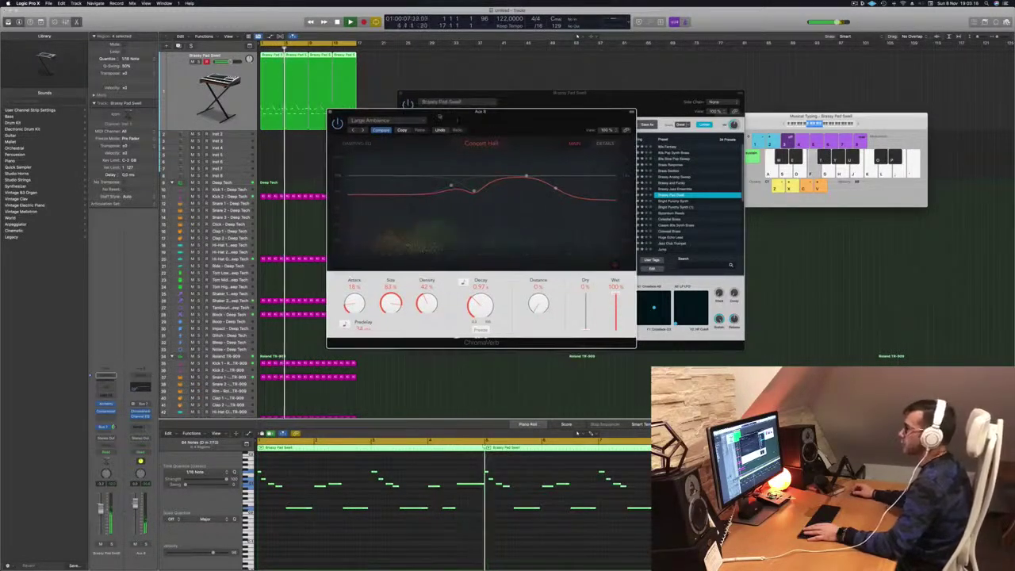
{"action": "left_click", "coordinate": [331, 111]}
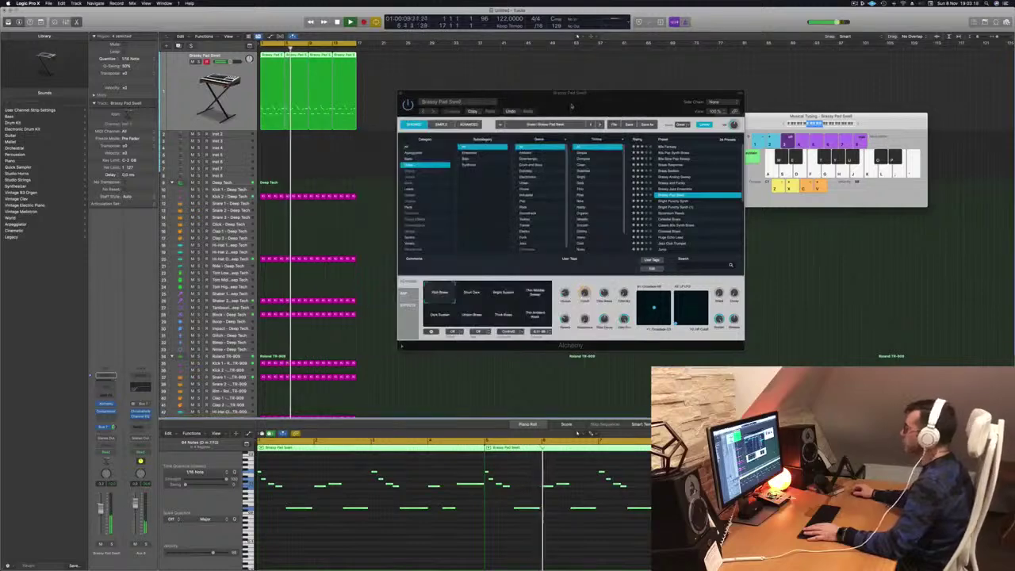
Step: Select the Inst 2 track, enlarge its height and open its Alchemy instrument
{"action": "left_click_drag", "start_coordinate": [519, 100], "coordinate": [539, 98]}
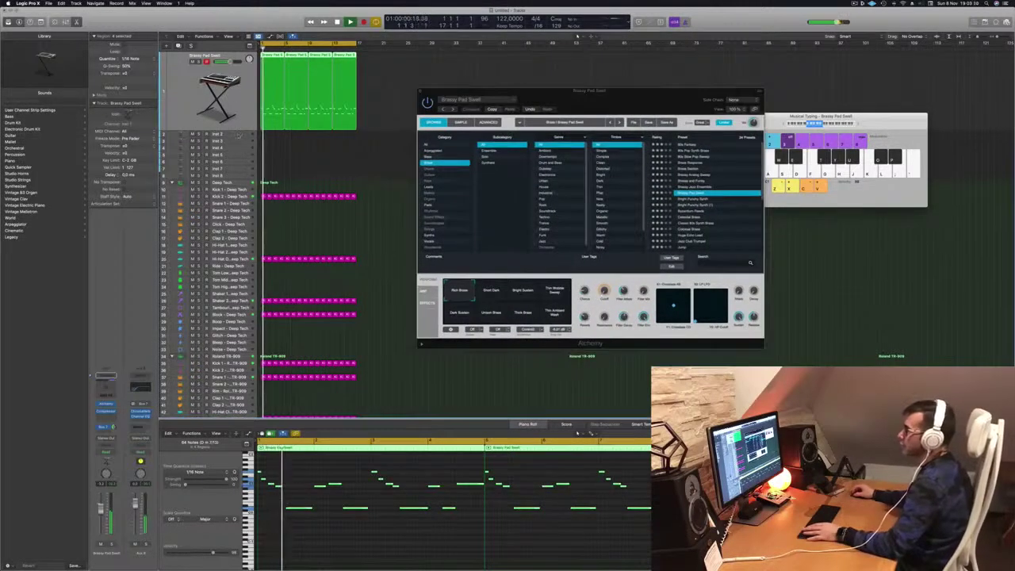
{"action": "key", "text": "Down"}
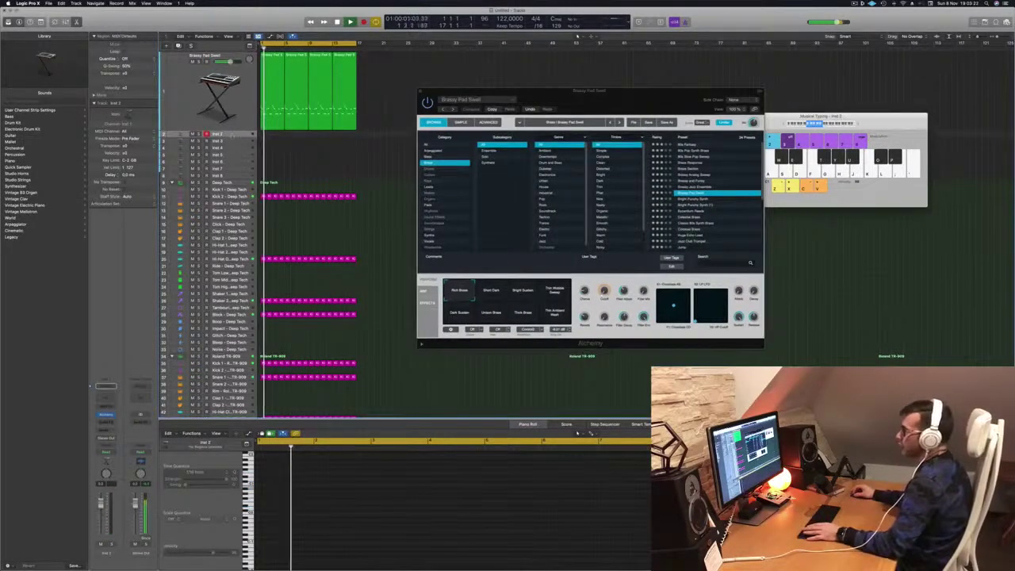
{"action": "left_click_drag", "start_coordinate": [224, 137], "coordinate": [230, 171]}
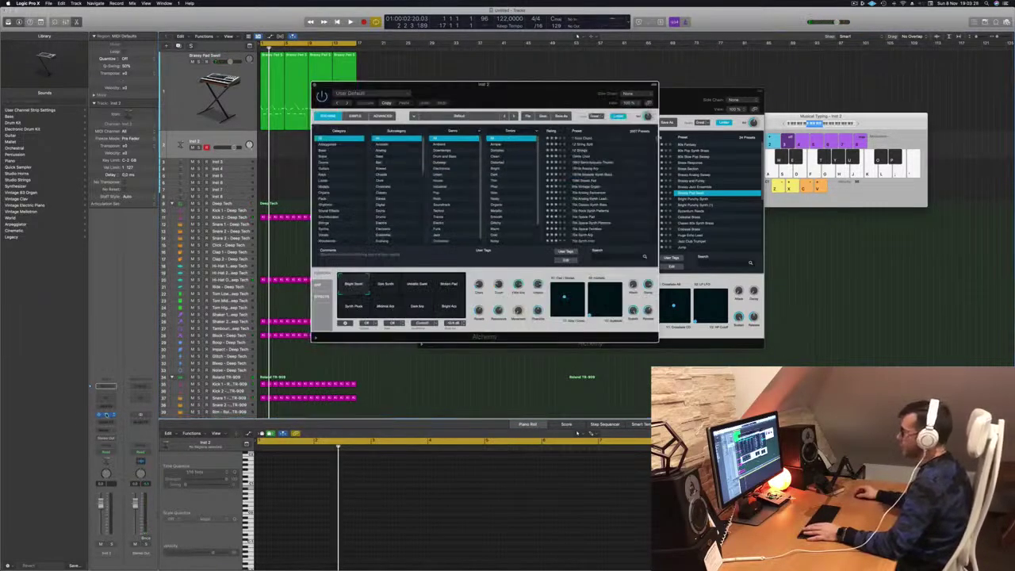
{"action": "left_click_drag", "start_coordinate": [531, 99], "coordinate": [565, 104]}
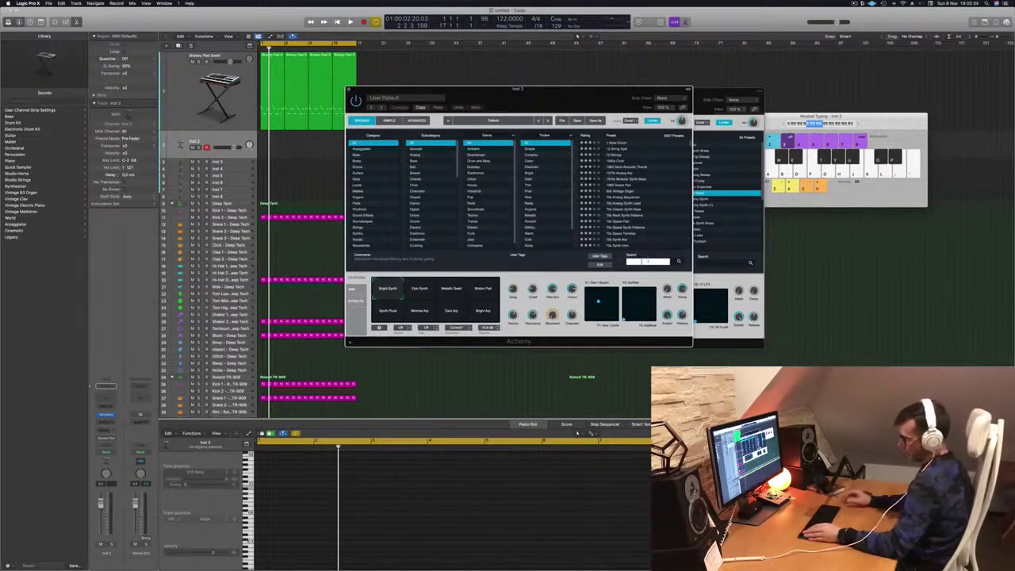
Step: Search the Alchemy presets for "acid", load Classic Acid Patterns on Inst 2 and start playback
{"action": "type", "text": "cend"}
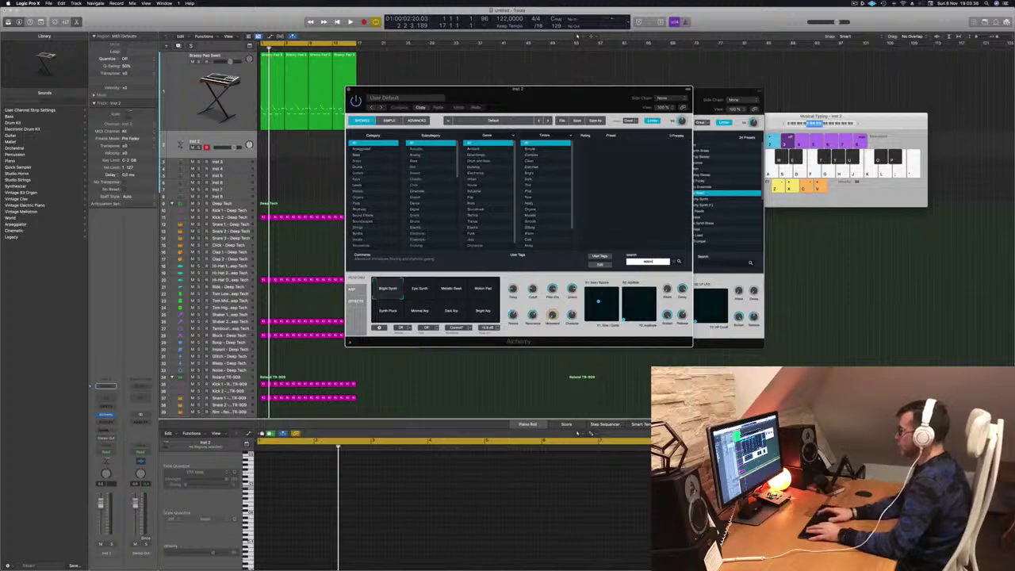
{"action": "type", "text": "d"}
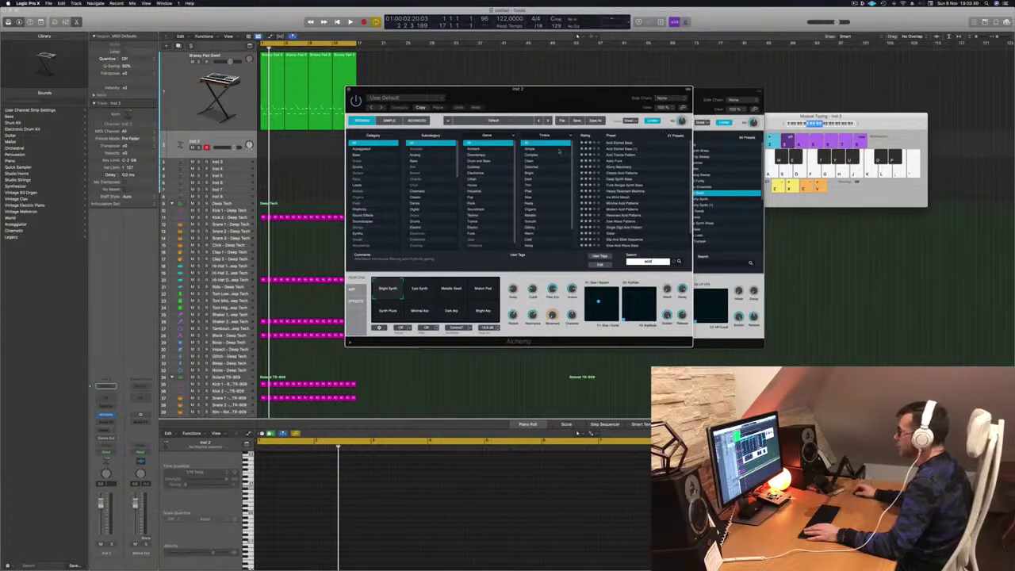
{"action": "left_click", "coordinate": [623, 173]}
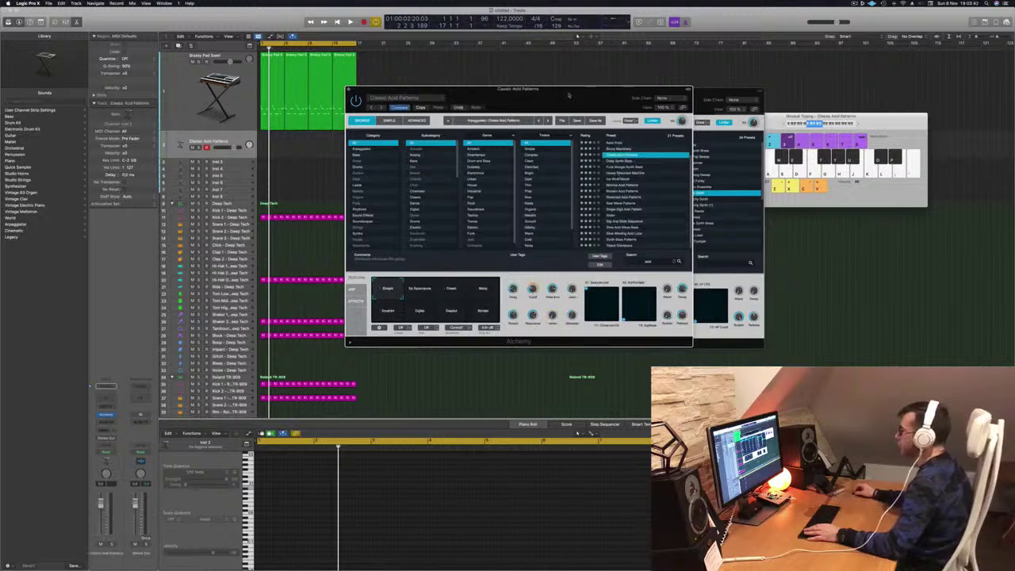
{"action": "left_click_drag", "start_coordinate": [568, 95], "coordinate": [648, 120]}
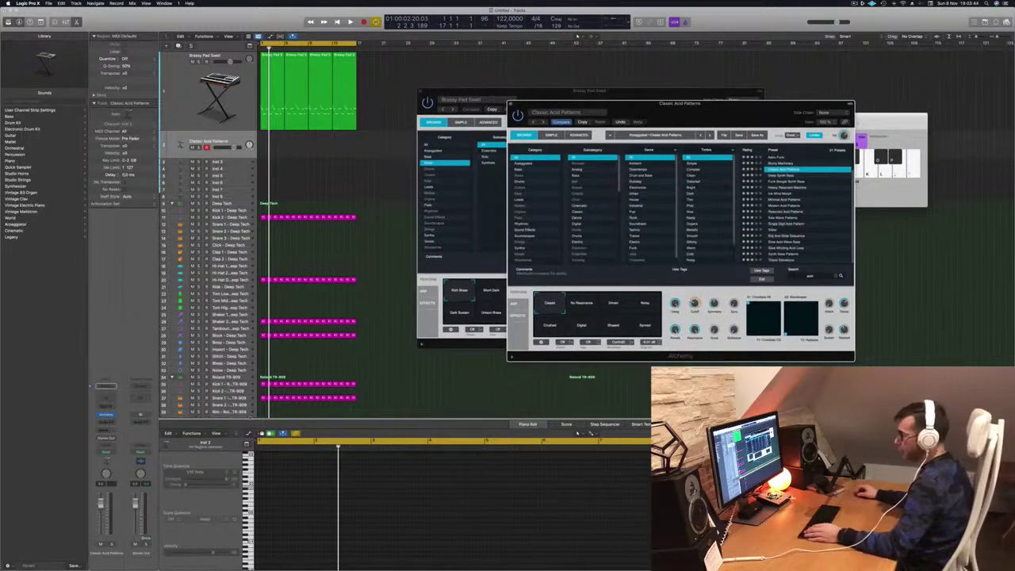
{"action": "left_click", "coordinate": [578, 432]}
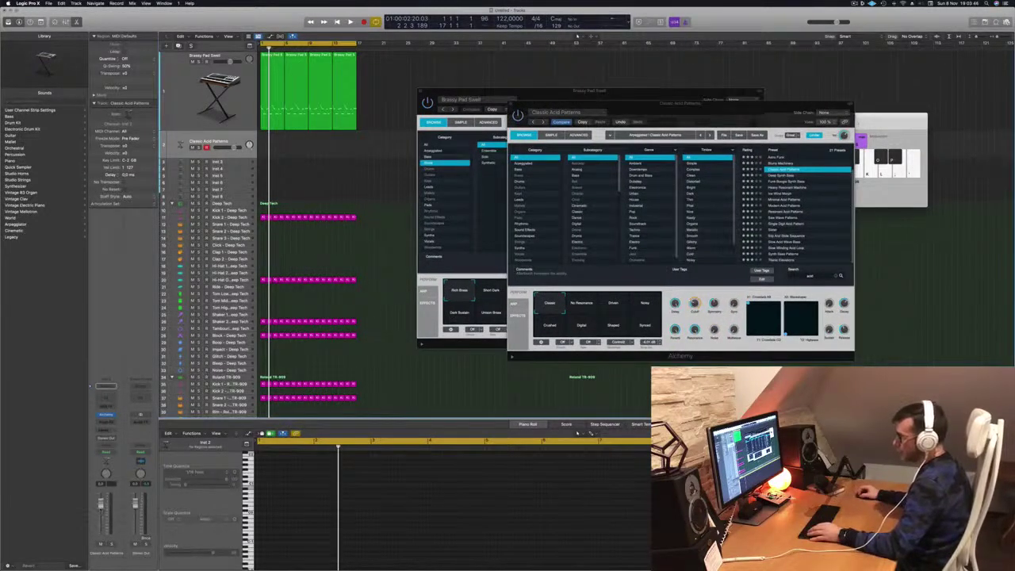
{"action": "key", "text": "space"}
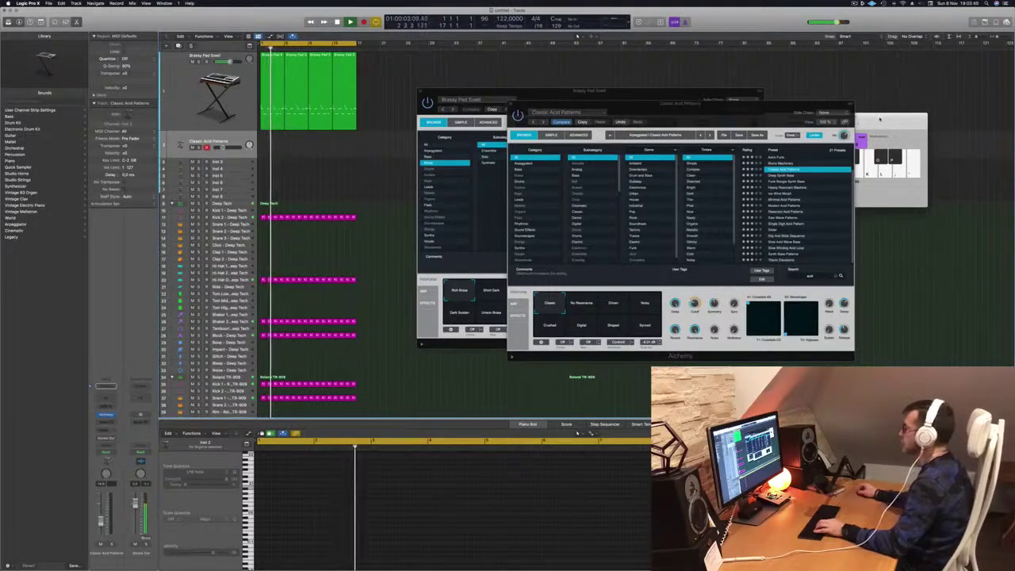
Step: Copy the first Brassy Pad Swell region onto the Classic Acid Patterns track at bar 1
{"action": "left_click_drag", "start_coordinate": [879, 124], "coordinate": [864, 159]}
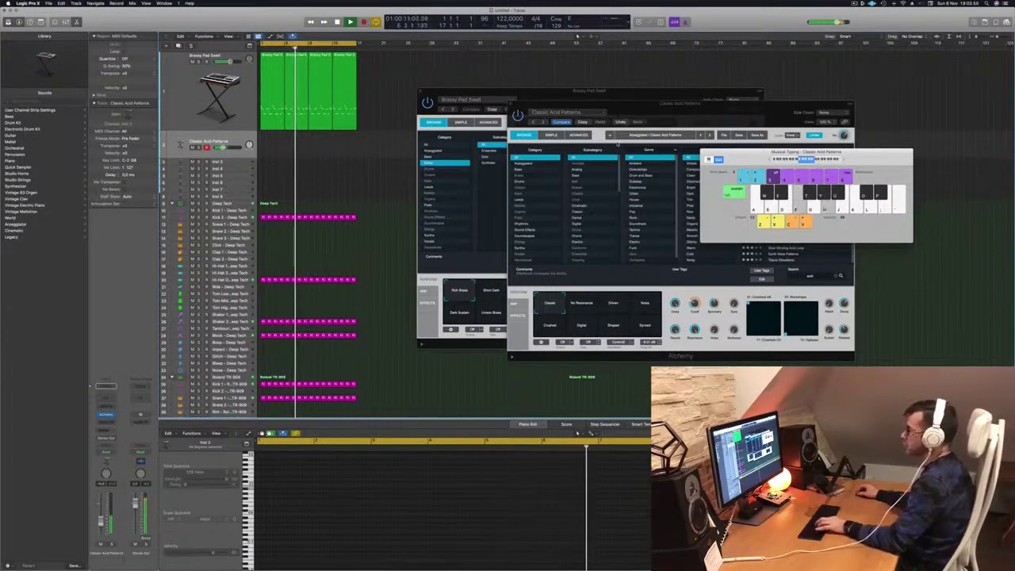
{"action": "left_click", "coordinate": [272, 88]}
{"action": "left_click_drag", "start_coordinate": [271, 87], "coordinate": [272, 146]}
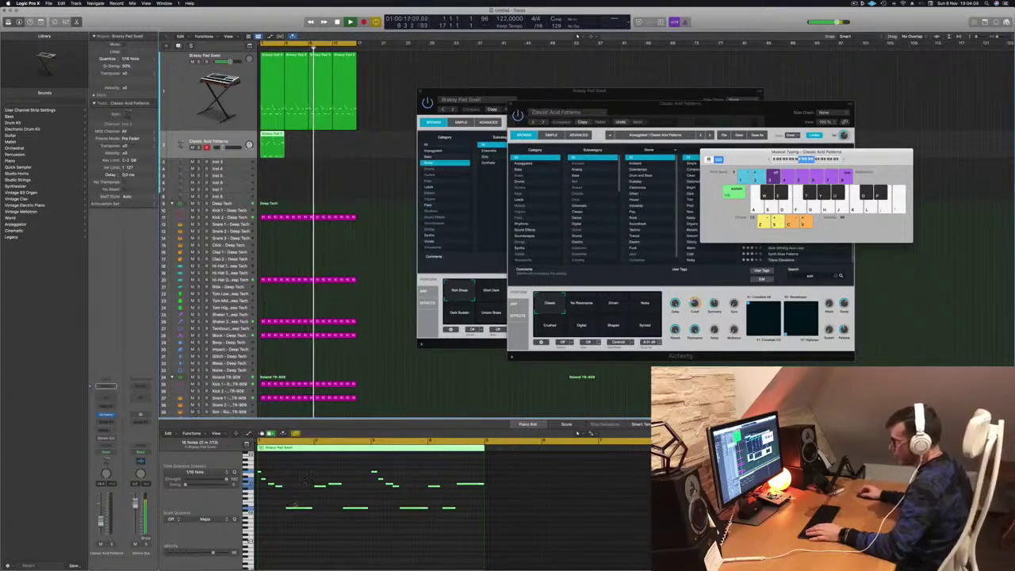
Step: Delete all the upper notes in the copied region and move the four remaining low notes to start at bar 1
{"action": "left_click", "coordinate": [272, 497]}
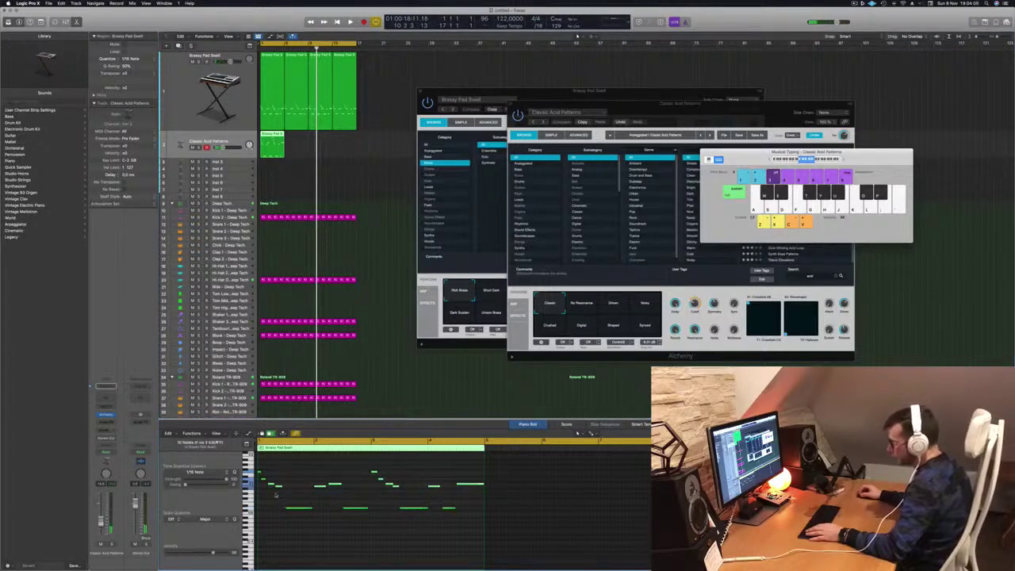
{"action": "left_click_drag", "start_coordinate": [262, 493], "coordinate": [503, 462]}
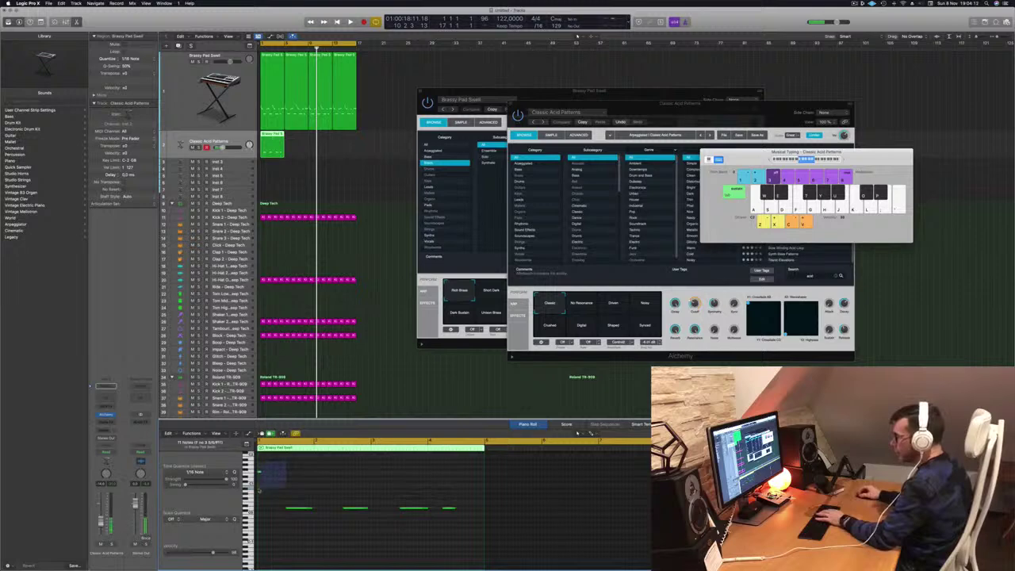
{"action": "left_click_drag", "start_coordinate": [297, 485], "coordinate": [547, 545]}
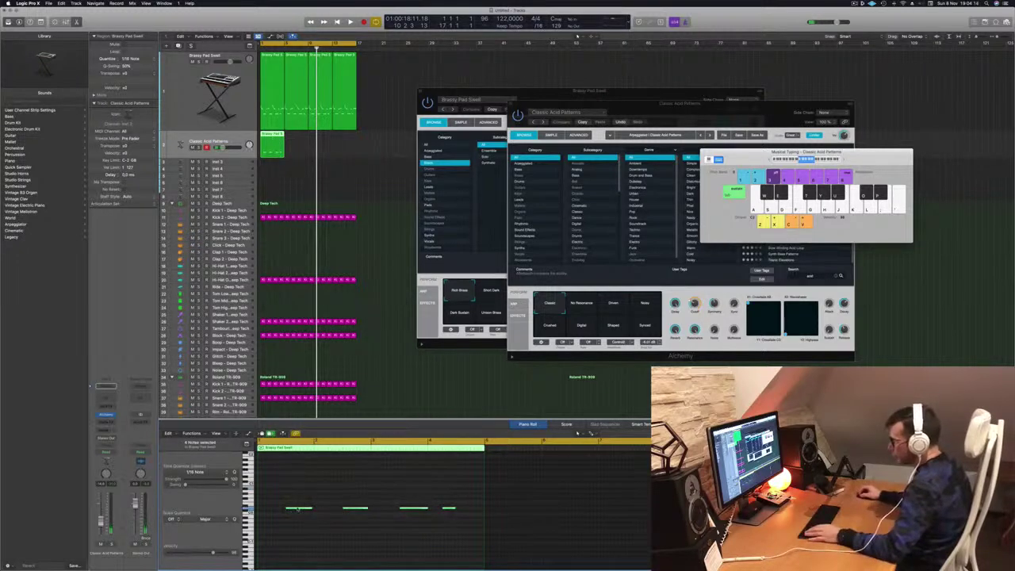
{"action": "left_click_drag", "start_coordinate": [297, 509], "coordinate": [270, 508]}
{"action": "key", "text": "space"}
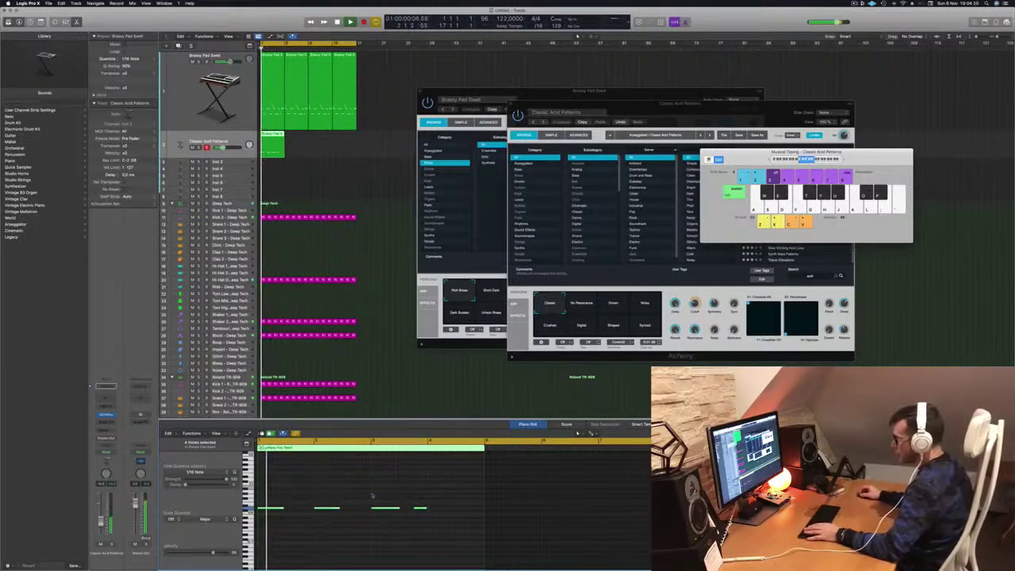
Step: Delete the last two low notes and lengthen the two remaining notes to one bar each
{"action": "left_click_drag", "start_coordinate": [372, 496], "coordinate": [440, 526]}
{"action": "key", "text": "Delete"}
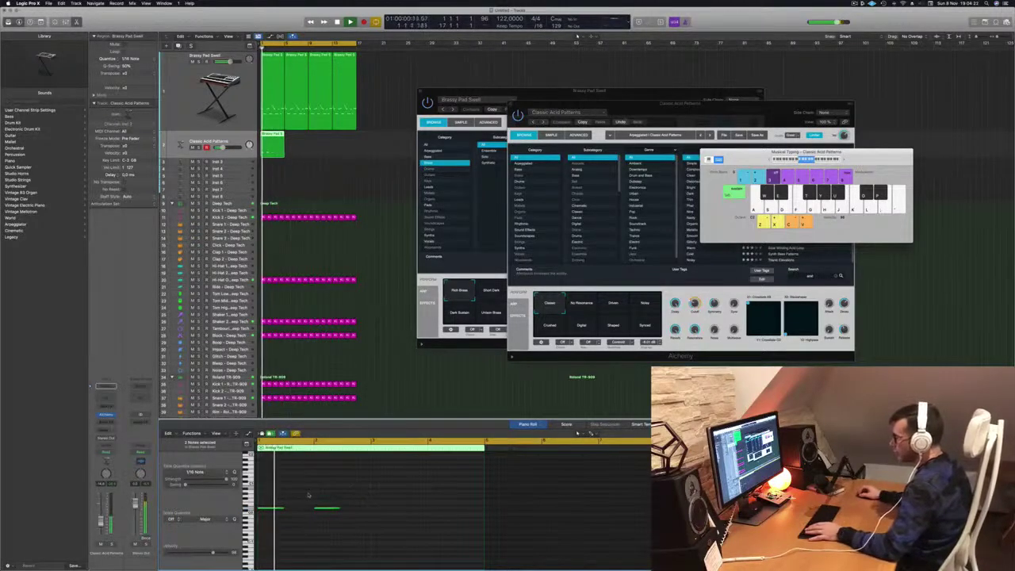
{"action": "left_click_drag", "start_coordinate": [281, 507], "coordinate": [312, 511]}
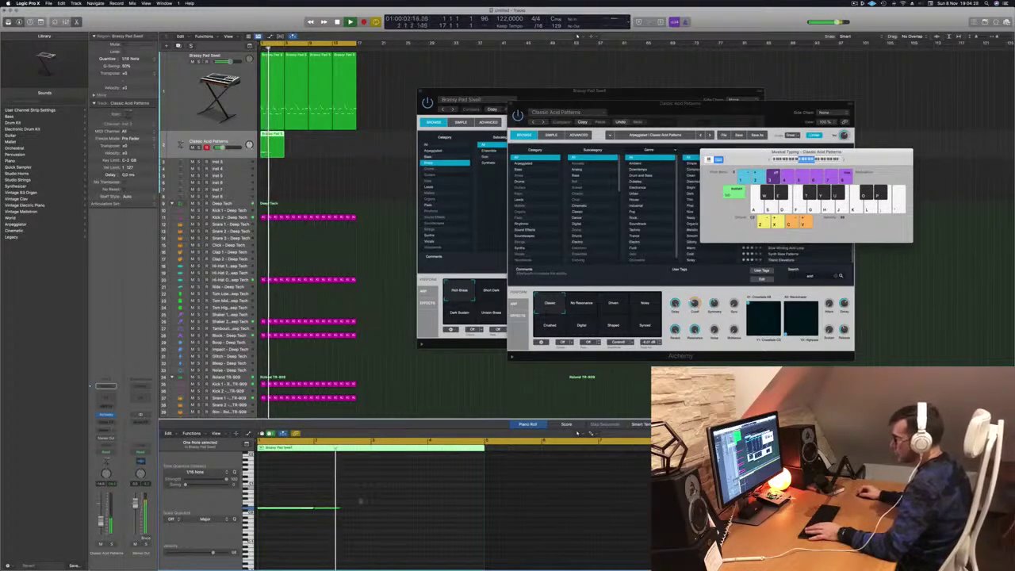
{"action": "left_click_drag", "start_coordinate": [339, 507], "coordinate": [366, 511]}
Step: Copy the two one-bar notes into bars 3 and 4 to fill the four-bar region
{"action": "mouse_move", "coordinate": [393, 500]}
{"action": "left_mouse_down"}
{"action": "mouse_move", "coordinate": [286, 514]}
{"action": "mouse_move", "coordinate": [405, 514]}
{"action": "left_mouse_up"}
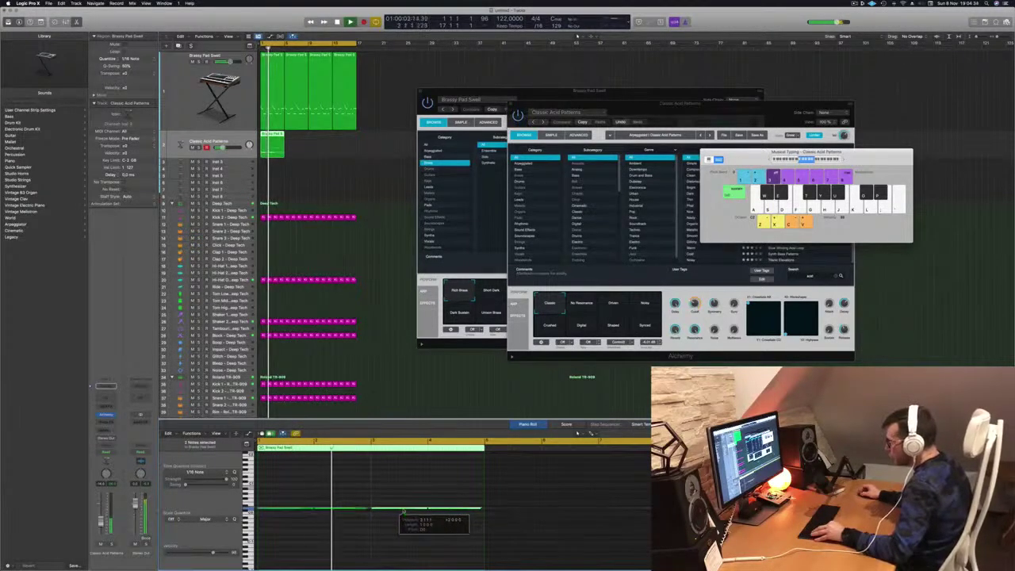
{"action": "left_click_drag", "start_coordinate": [352, 495], "coordinate": [371, 510]}
{"action": "key", "text": "space"}
Step: Transpose all four one-bar notes up two octaves and play the region back
{"action": "left_click_drag", "start_coordinate": [282, 497], "coordinate": [503, 521]}
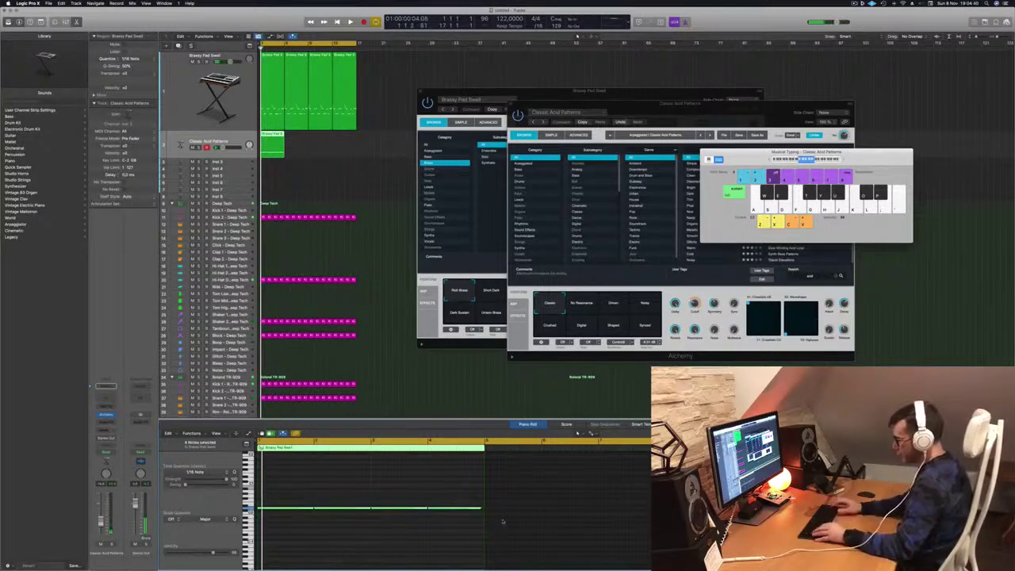
{"action": "left_click", "coordinate": [441, 552]}
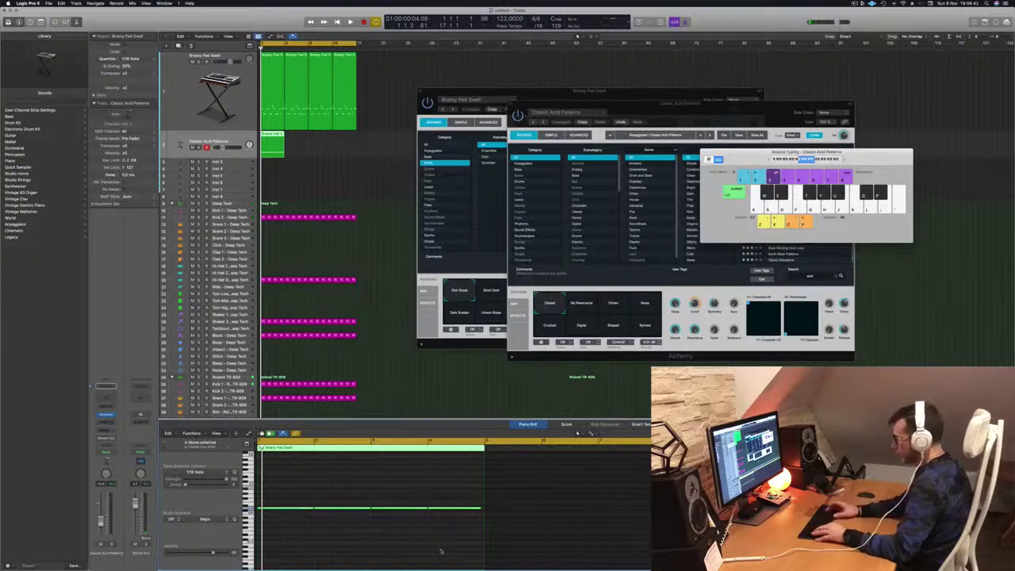
{"action": "key", "text": "alt+shift+Up"}
{"action": "key", "text": "alt+shift+Up"}
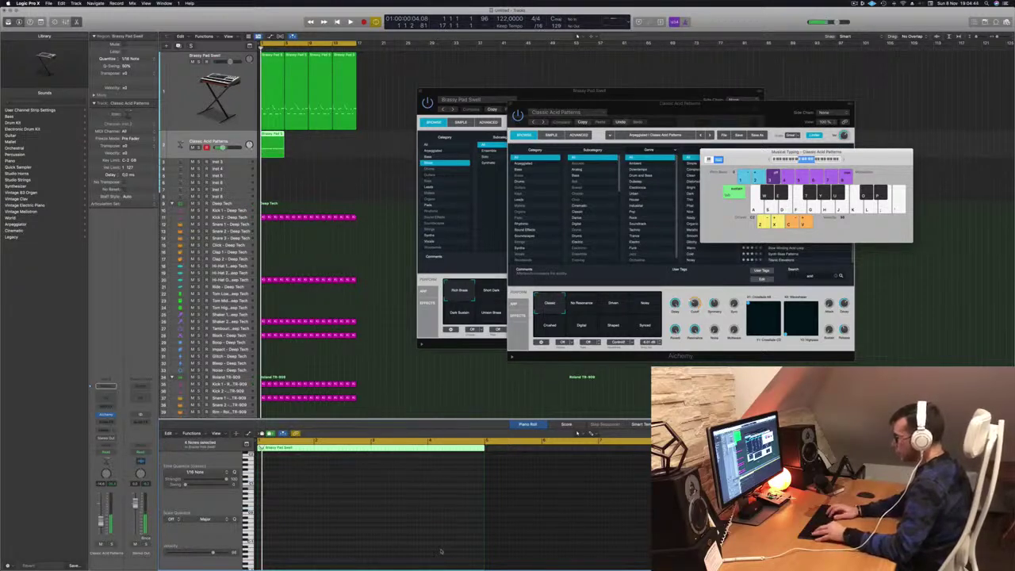
{"action": "key", "text": "s"}
{"action": "key", "text": "space"}
{"action": "key", "text": "space"}
{"action": "key", "text": "s"}
{"action": "key", "text": "space"}
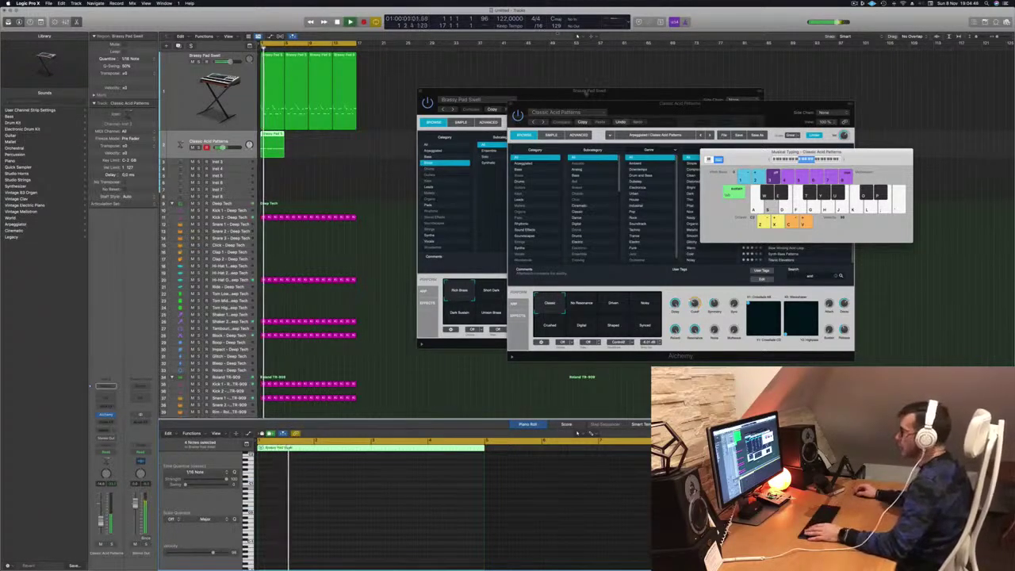
Step: Reposition the Classic Acid Patterns Alchemy window and switch its performance snapshot to No Resonance
{"action": "left_click_drag", "start_coordinate": [619, 104], "coordinate": [575, 122]}
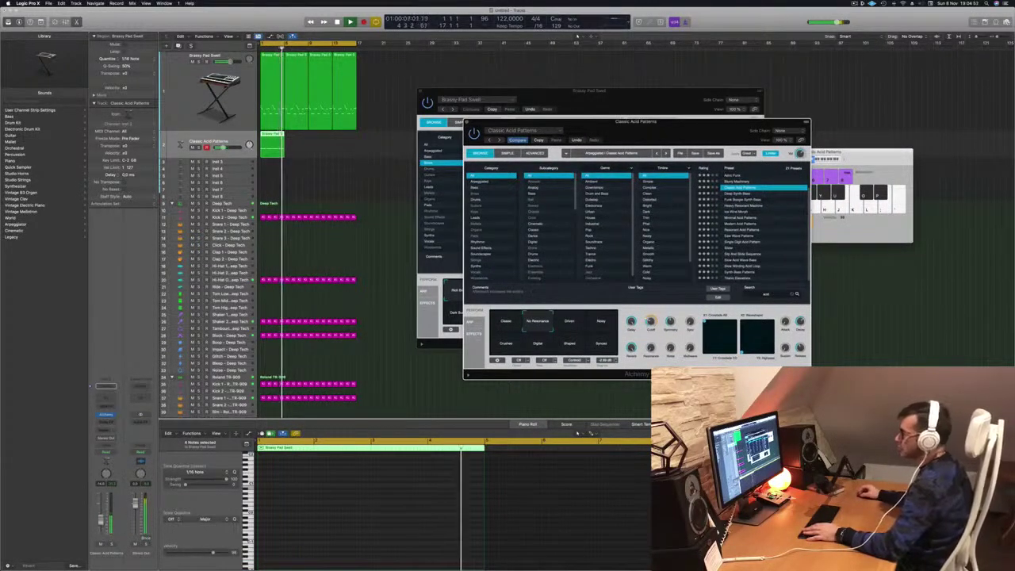
{"action": "left_click", "coordinate": [428, 363]}
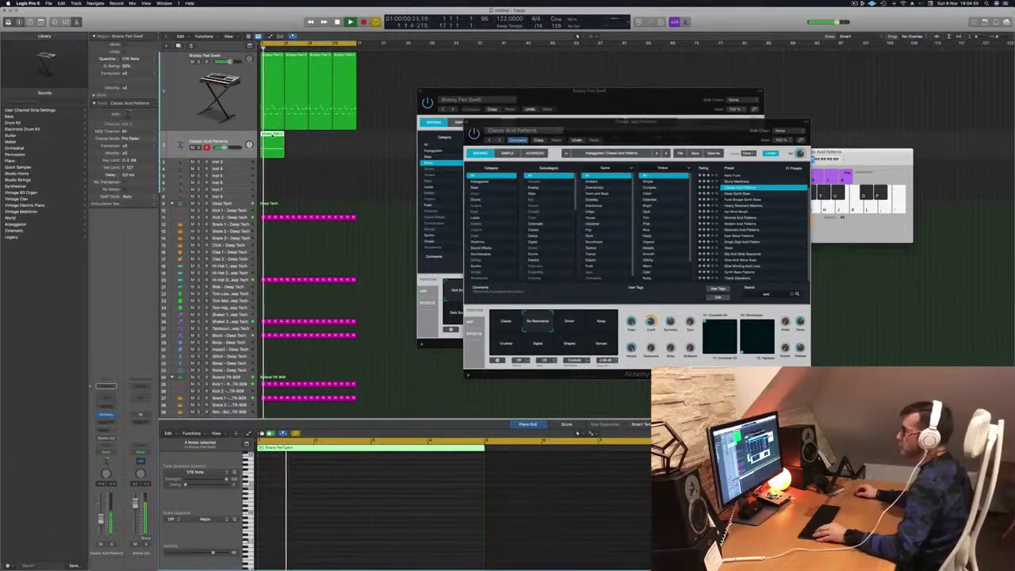
Step: Copy the region on the Classic Acid Patterns track three more times so the copies fill the track up to bar 17
{"action": "left_click_drag", "start_coordinate": [273, 136], "coordinate": [324, 144]}
{"action": "left_click", "coordinate": [272, 137], "text": "shift"}
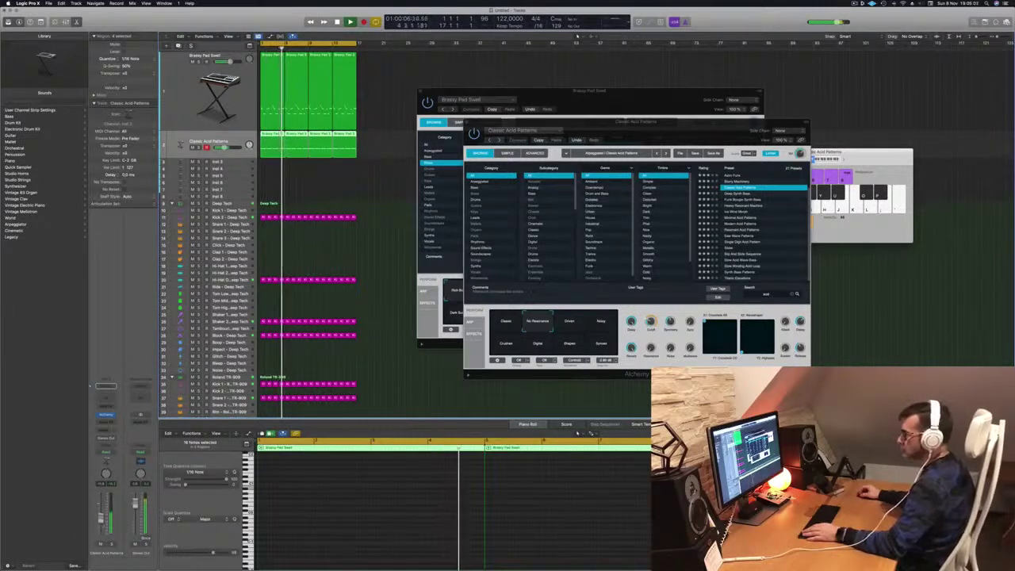
Step: Audition the Driven, Noisy, Digital, Shaped and Synced performance snapshots of the acid preset and return to No Resonance
{"action": "left_click_drag", "start_coordinate": [650, 322], "coordinate": [651, 320]}
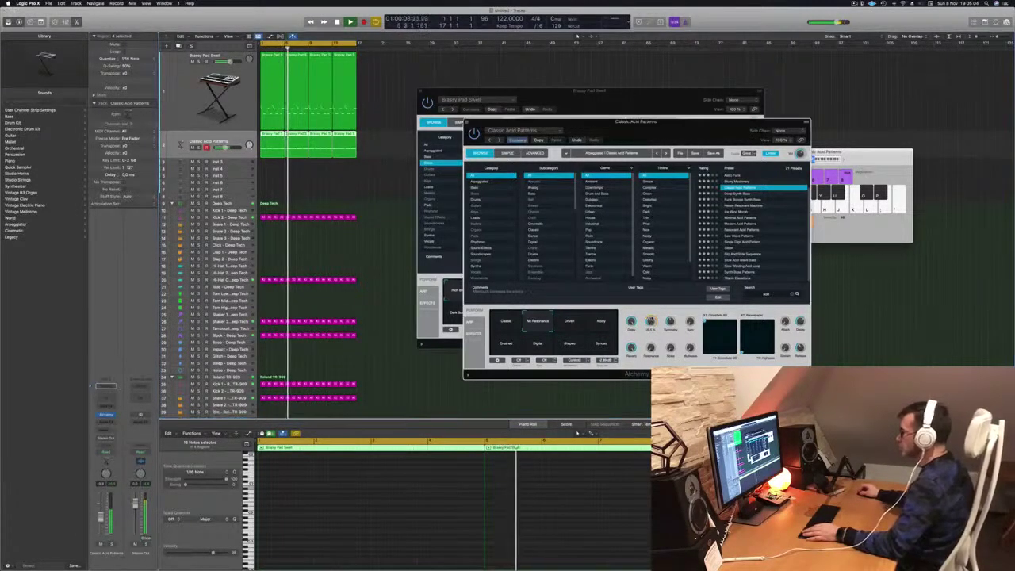
{"action": "left_click", "coordinate": [569, 322]}
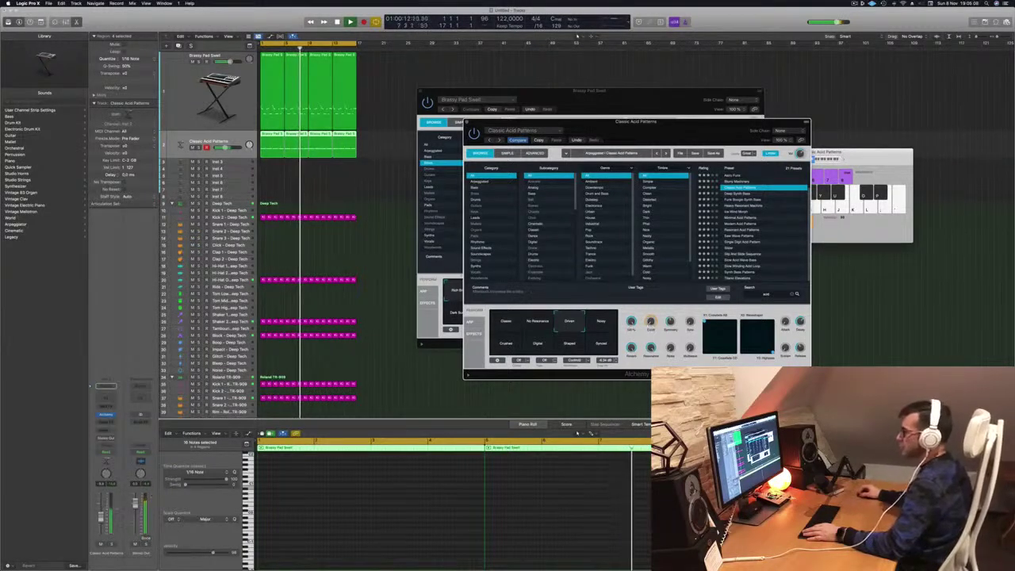
{"action": "left_click", "coordinate": [602, 324]}
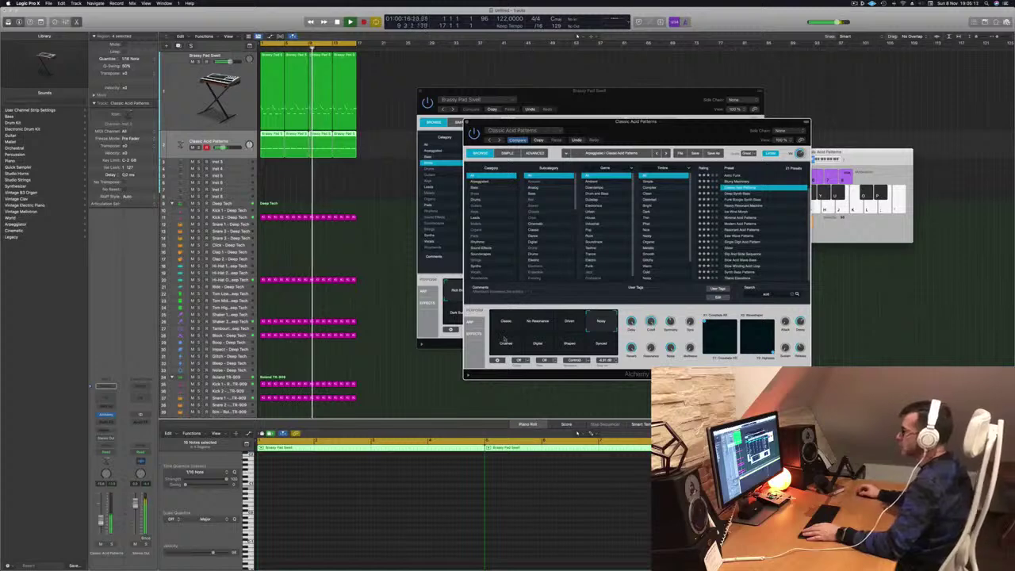
{"action": "left_click", "coordinate": [538, 342]}
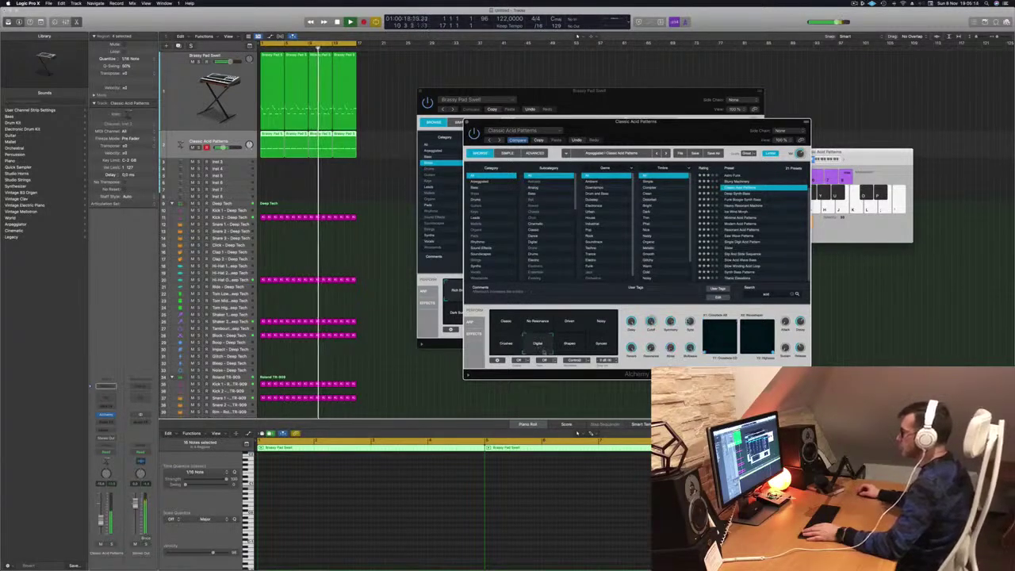
{"action": "left_click", "coordinate": [569, 342]}
{"action": "left_click", "coordinate": [601, 342]}
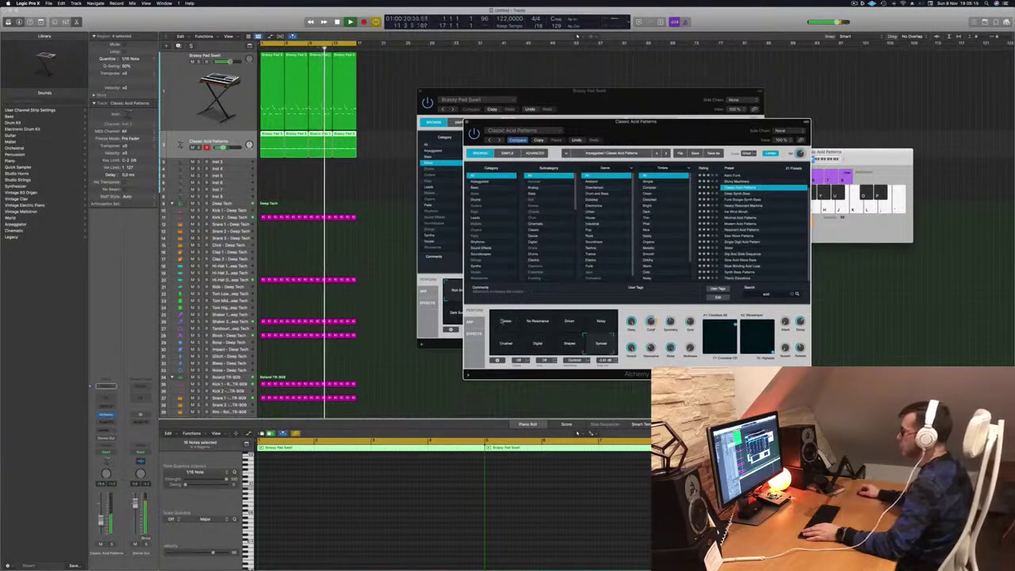
{"action": "left_click", "coordinate": [537, 320]}
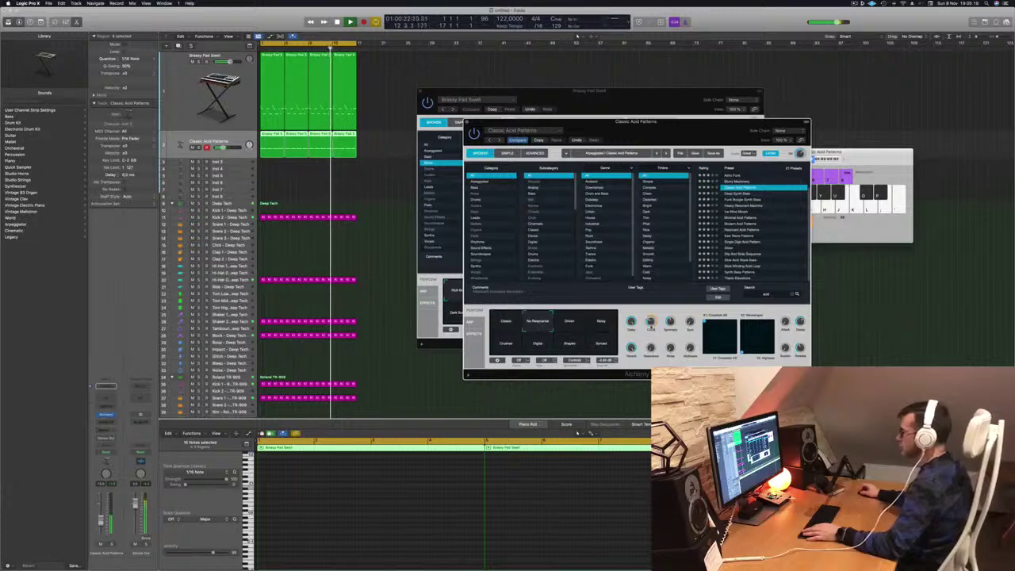
Step: Sweep the acid preset's Cutoff and compare the Driven snapshot with No Resonance
{"action": "mouse_move", "coordinate": [651, 326]}
{"action": "left_mouse_down"}
{"action": "mouse_move", "coordinate": [652, 316]}
{"action": "mouse_move", "coordinate": [653, 341]}
{"action": "left_mouse_up"}
{"action": "left_click", "coordinate": [569, 321]}
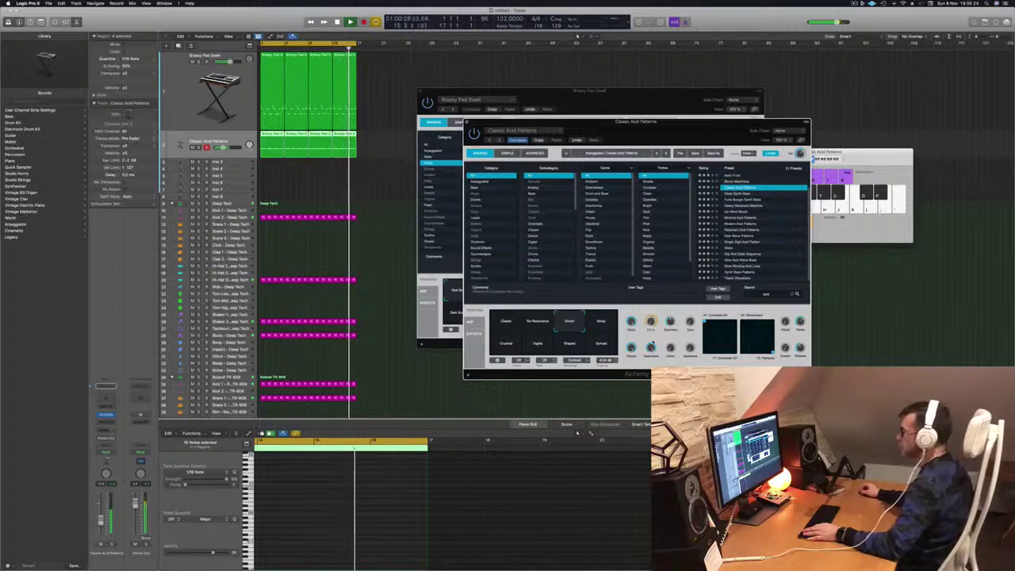
{"action": "left_click", "coordinate": [538, 321]}
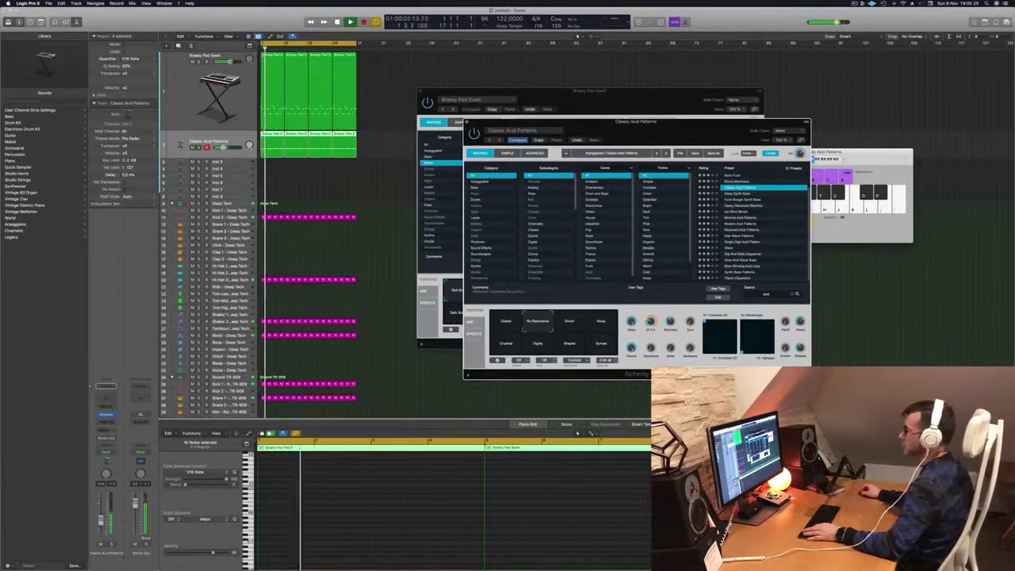
Step: Raise the Classic Acid Patterns track volume slightly and show the preset's arpeggiator settings
{"action": "left_click_drag", "start_coordinate": [224, 148], "coordinate": [226, 148]}
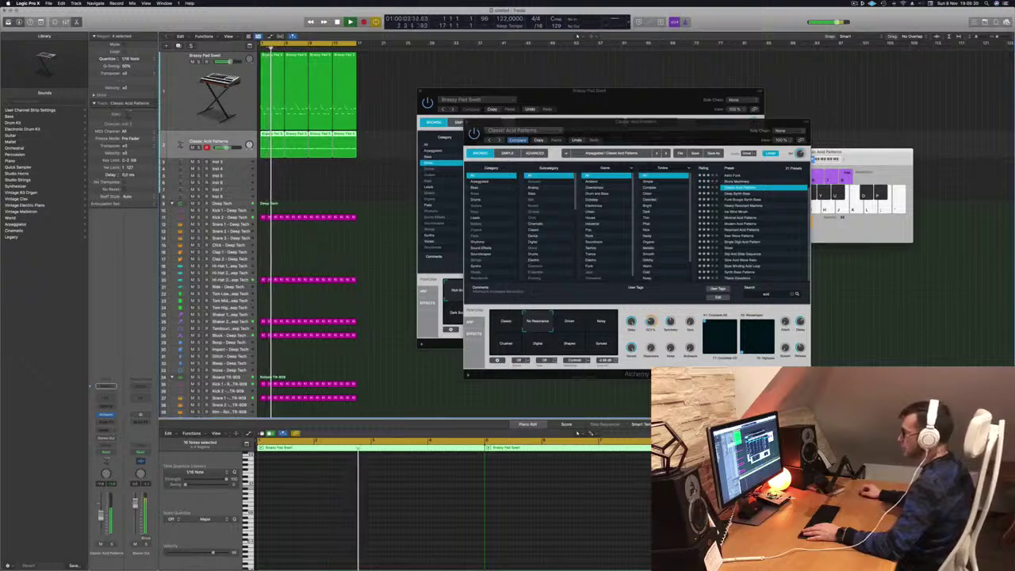
{"action": "left_click", "coordinate": [468, 320]}
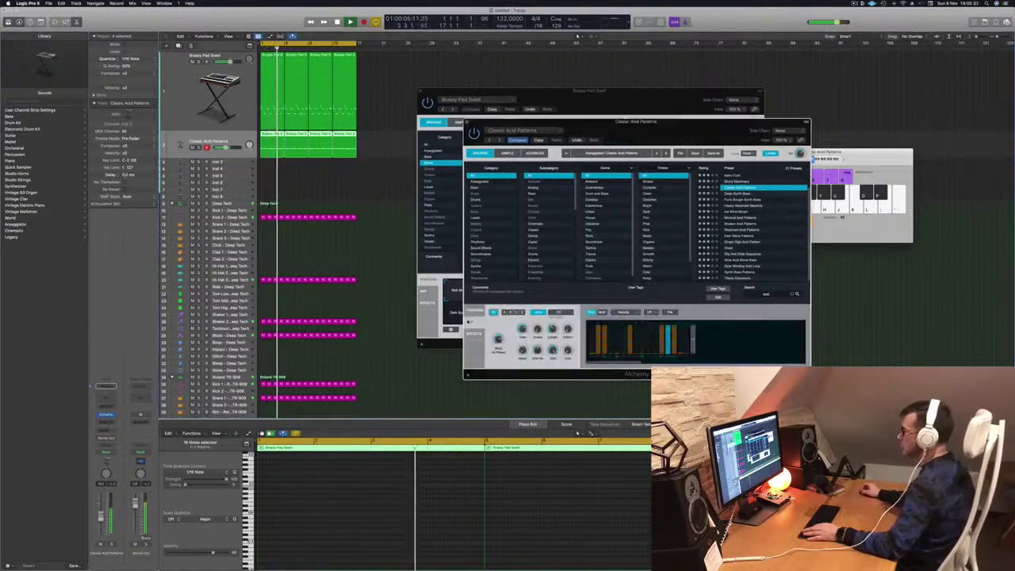
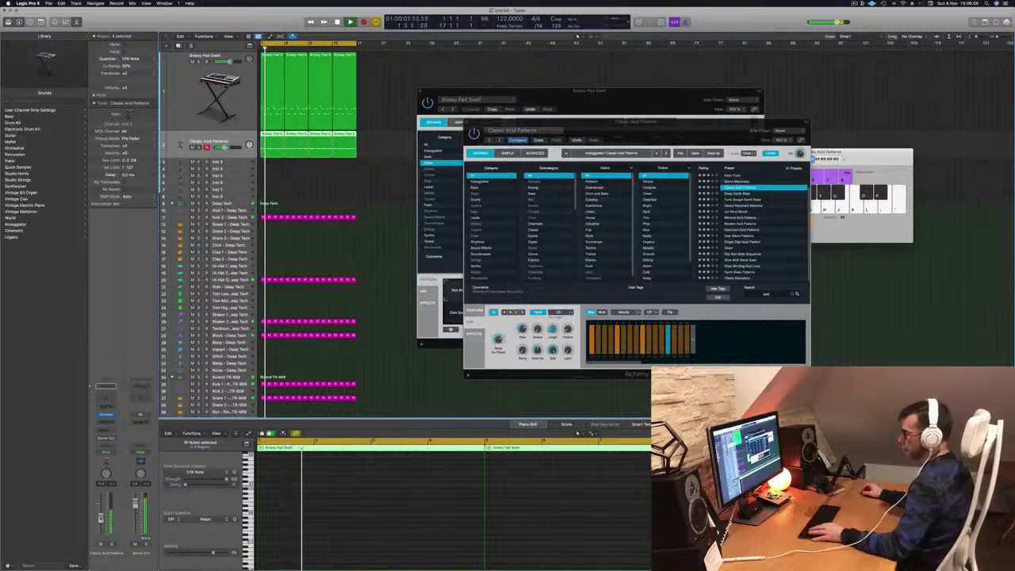
Step: Deselect the regions, hide the Musical Typing keyboard and show the mixer
{"action": "left_click", "coordinate": [382, 377]}
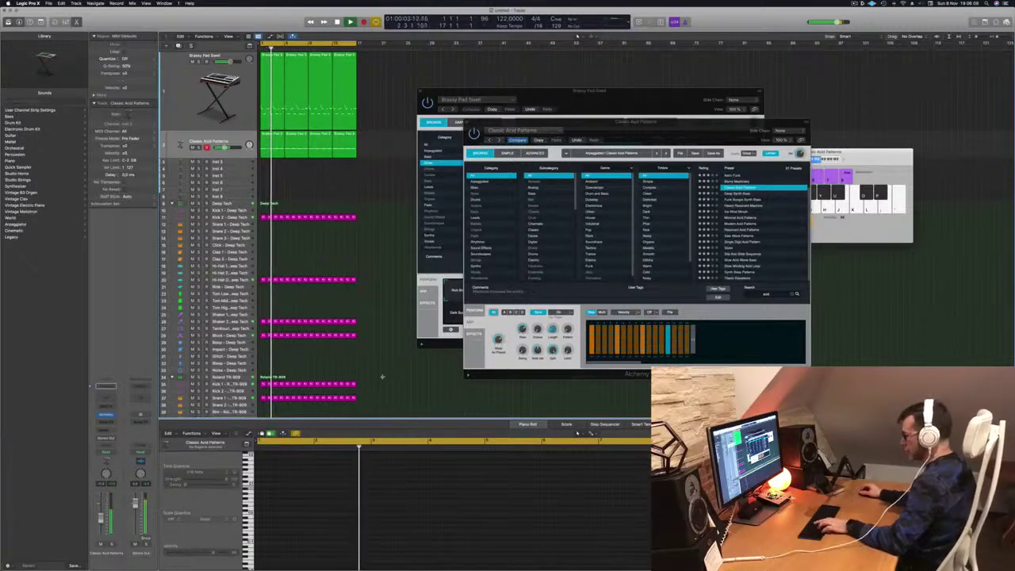
{"action": "key", "text": "super+k"}
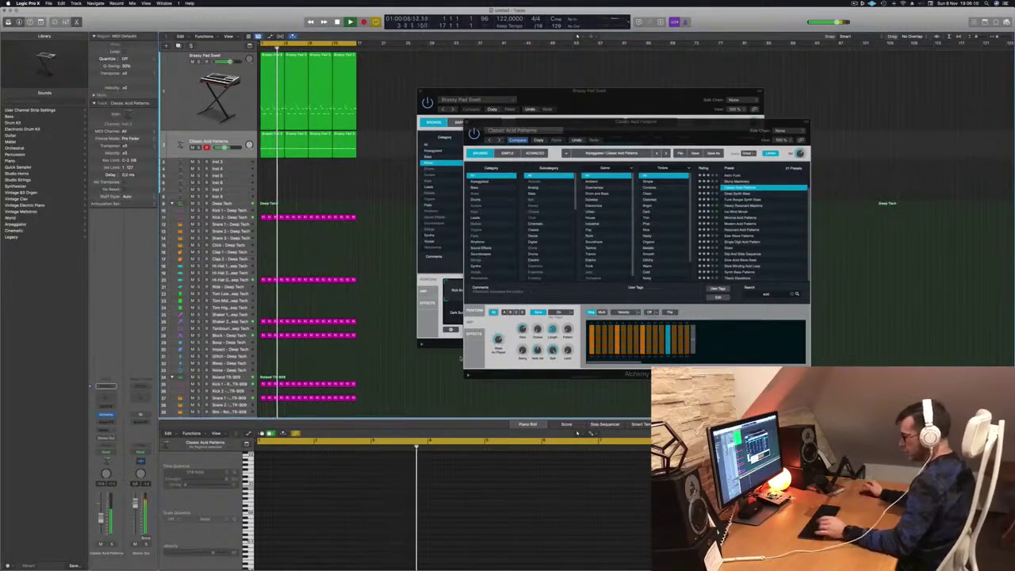
{"action": "key", "text": "x"}
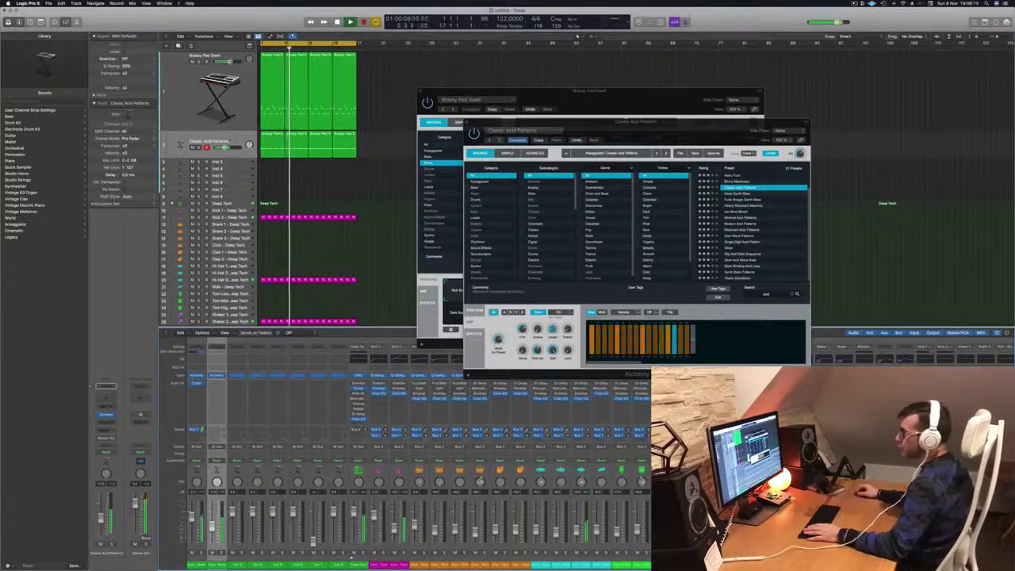
Step: Put a Compressor on the Classic Acid Patterns channel strip, check its settings and close its window
{"action": "left_click", "coordinate": [230, 141]}
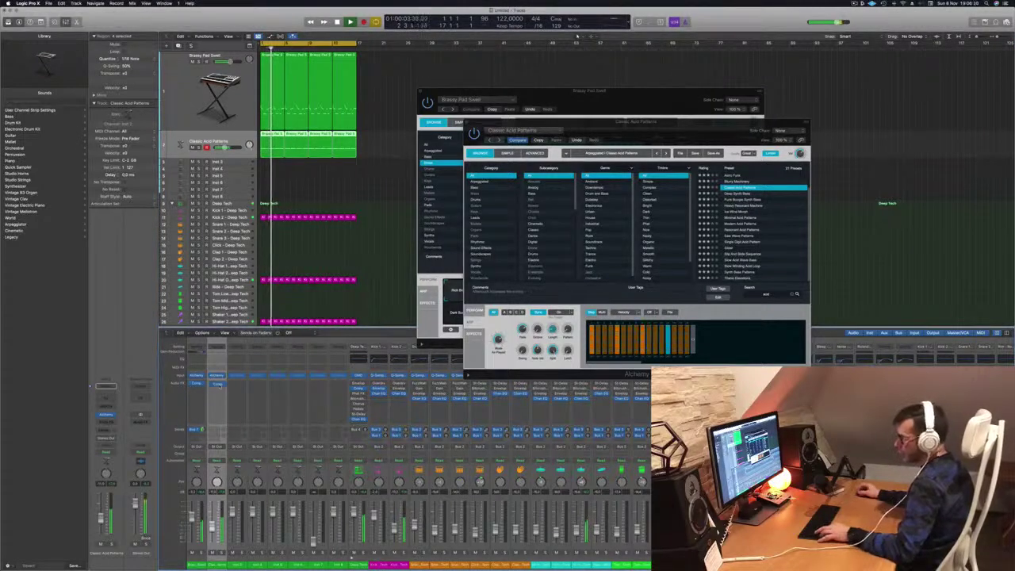
{"action": "left_click", "coordinate": [217, 383]}
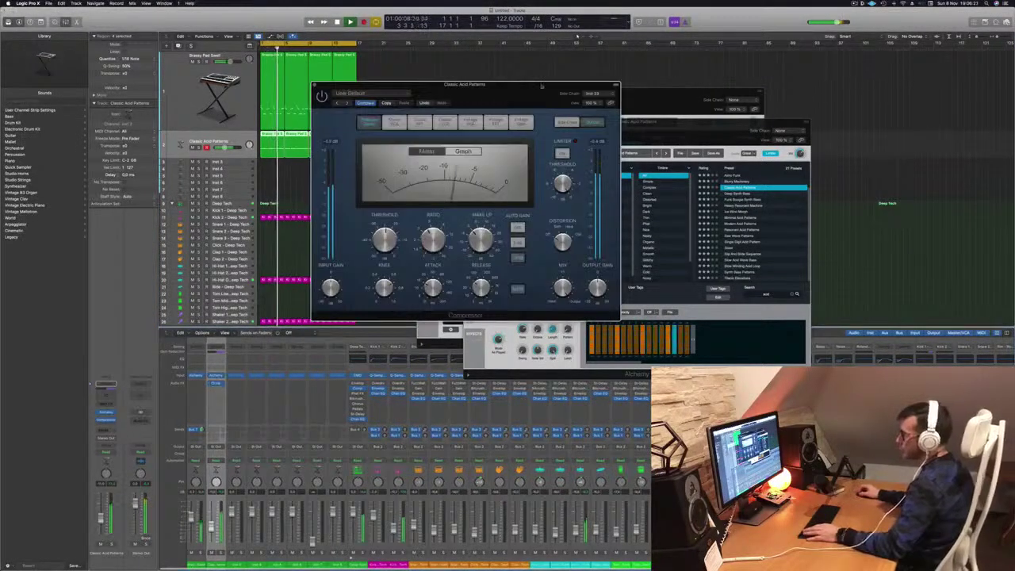
{"action": "left_click_drag", "start_coordinate": [542, 85], "coordinate": [603, 136]}
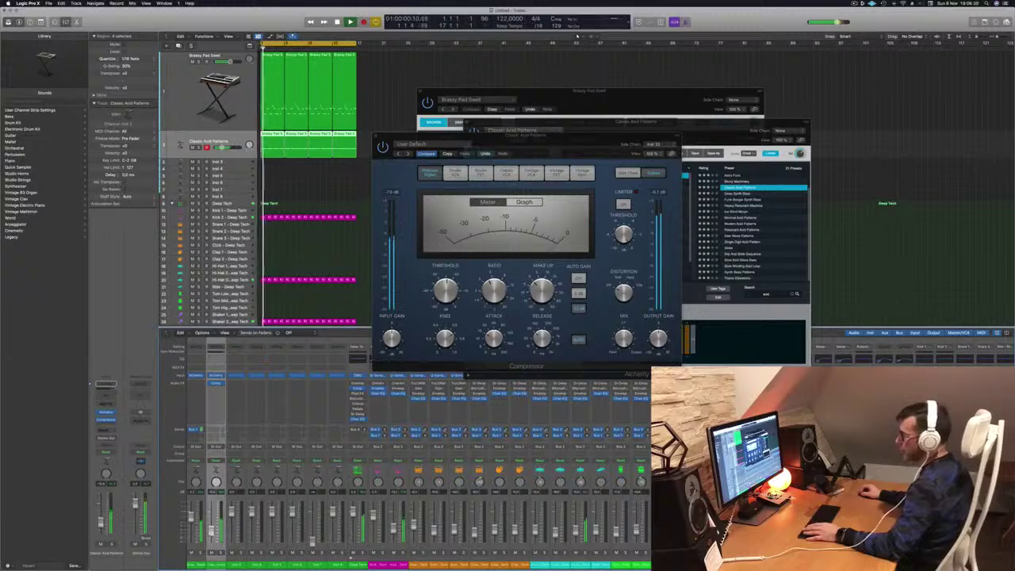
{"action": "left_click_drag", "start_coordinate": [576, 141], "coordinate": [560, 280]}
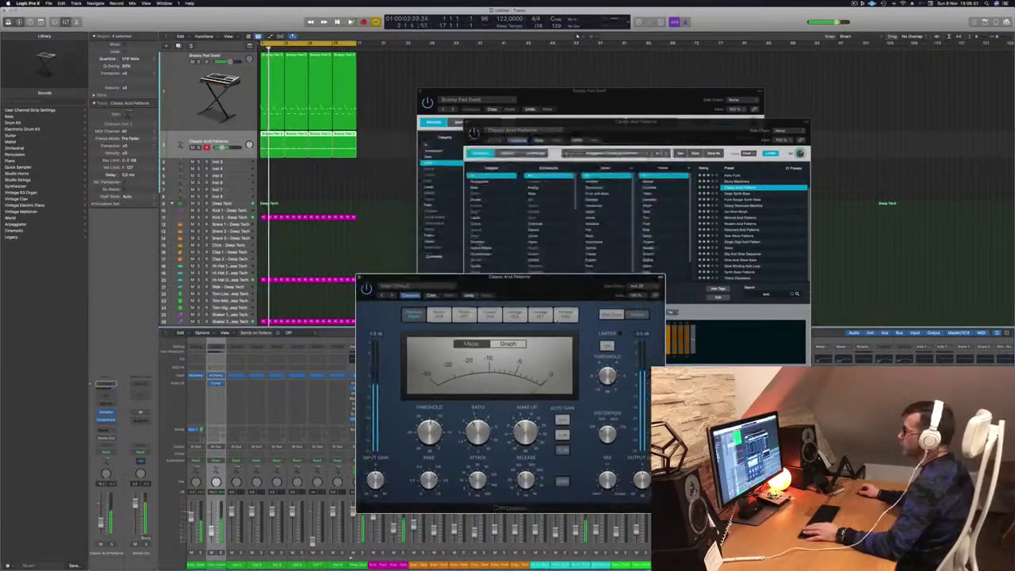
{"action": "left_click", "coordinate": [360, 278]}
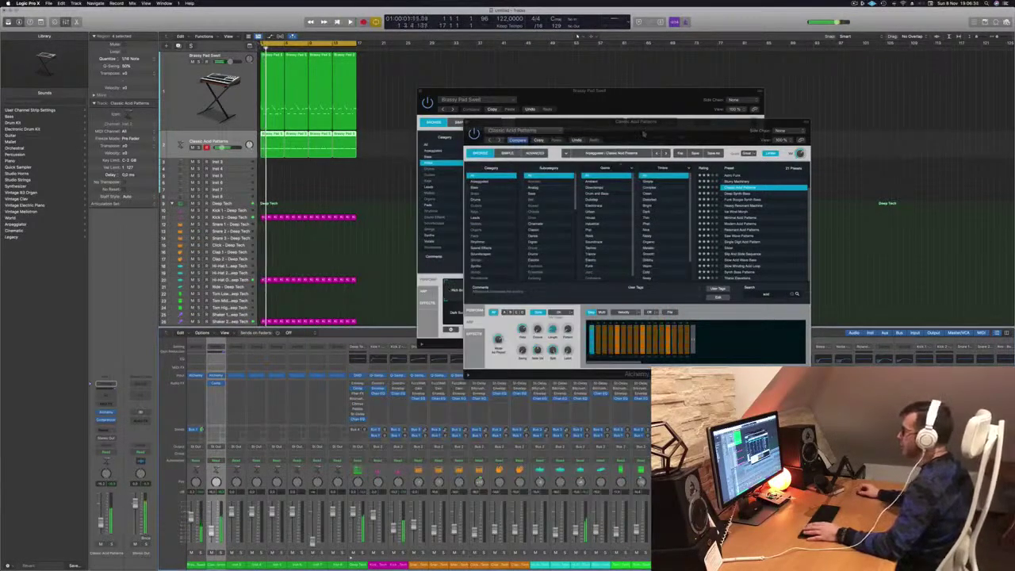
Step: Return Alchemy to its performance controls during playback and choose the Driven snapshot
{"action": "key", "text": "space"}
{"action": "left_click_drag", "start_coordinate": [644, 134], "coordinate": [616, 151]}
{"action": "left_click", "coordinate": [465, 316]}
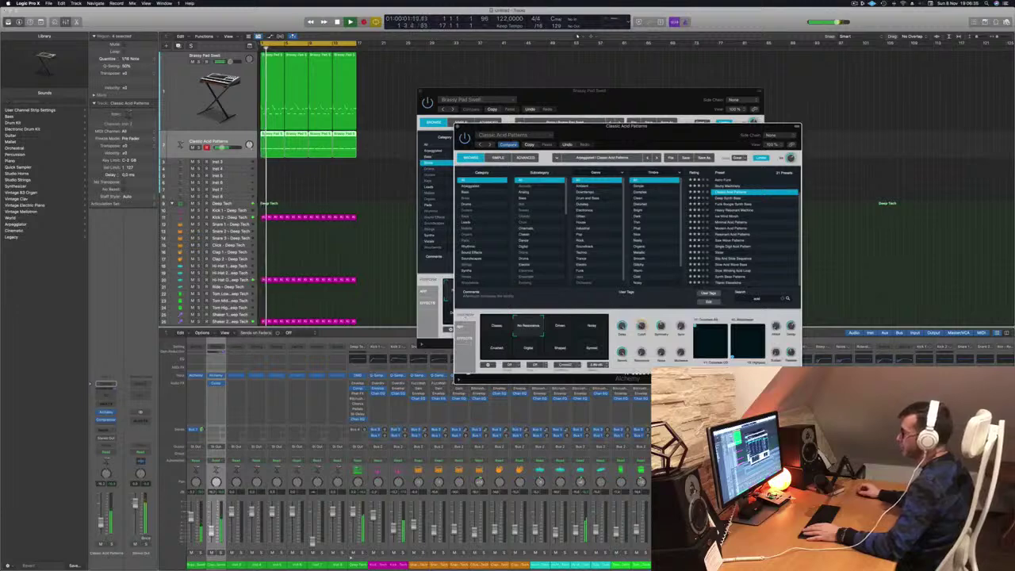
{"action": "left_click", "coordinate": [559, 326]}
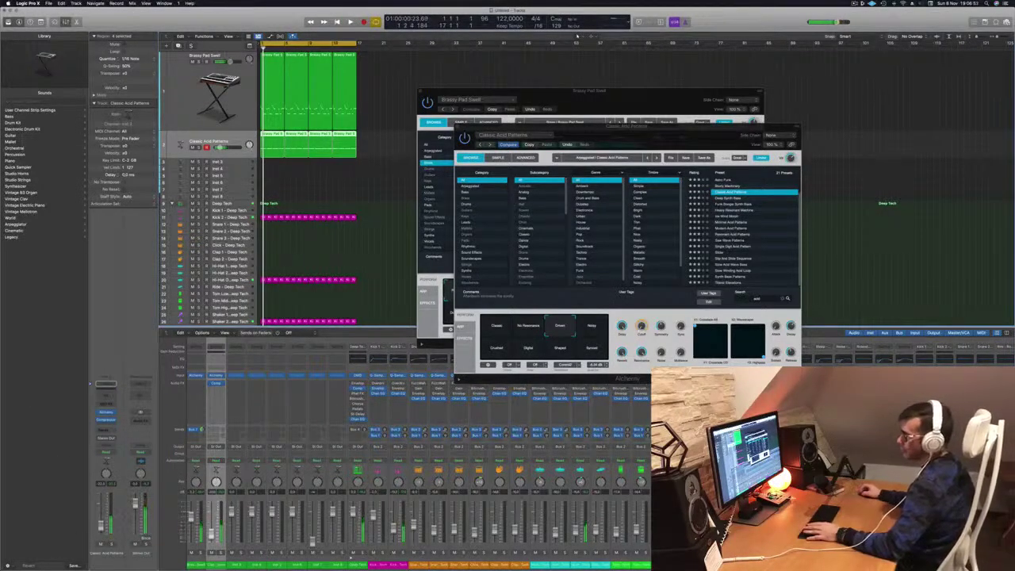
Step: Set the Classic Acid Patterns automation mode to Touch and record a Cutoff sweep during playback
{"action": "left_click", "coordinate": [105, 453]}
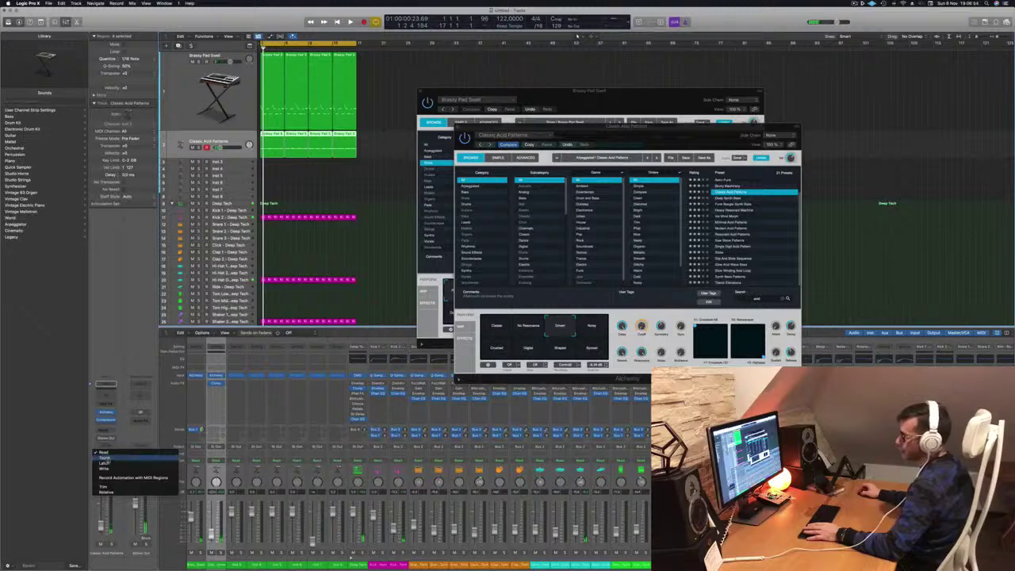
{"action": "left_click", "coordinate": [105, 458]}
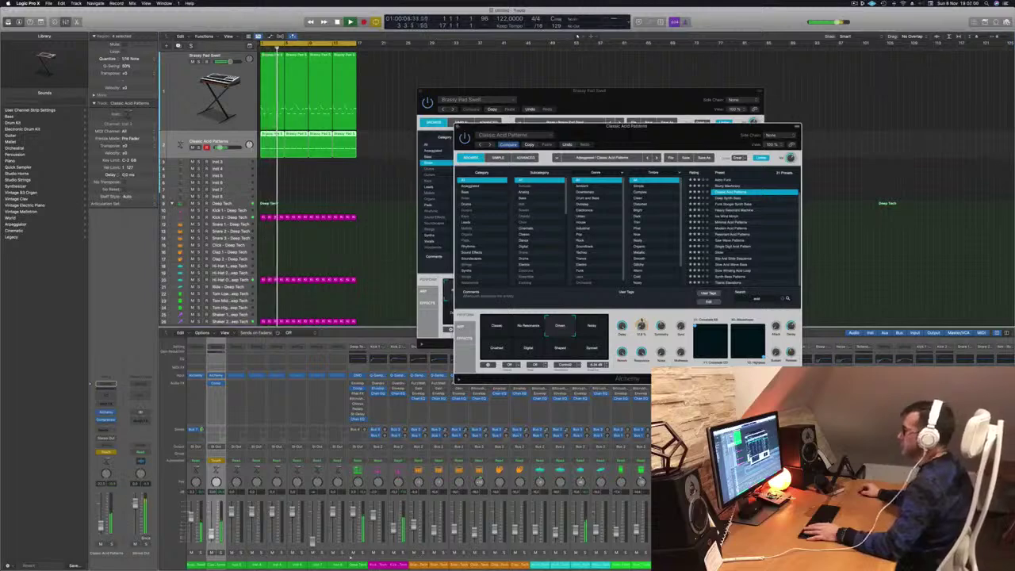
{"action": "left_click_drag", "start_coordinate": [642, 319], "coordinate": [642, 315]}
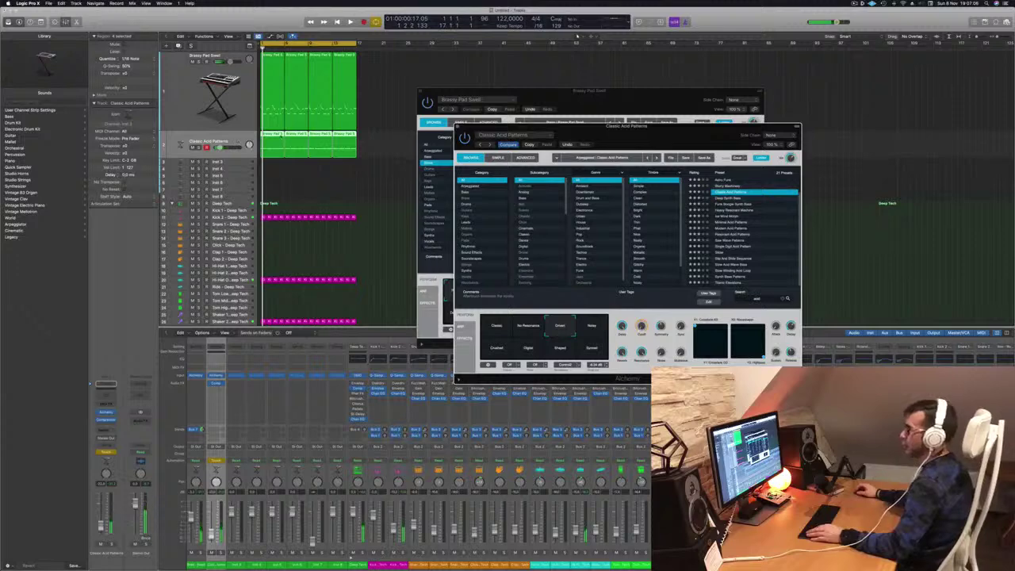
Step: Enlarge the Classic Acid Patterns track, set its automation mode back to Read and expand its automation lanes to show Cutoff
{"action": "key", "text": "super+Down"}
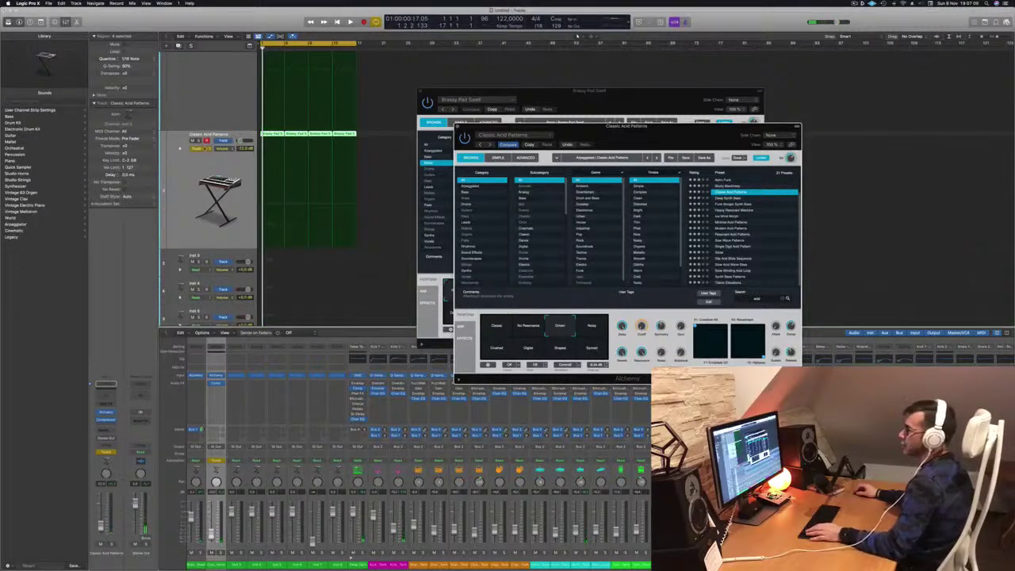
{"action": "left_click", "coordinate": [197, 148]}
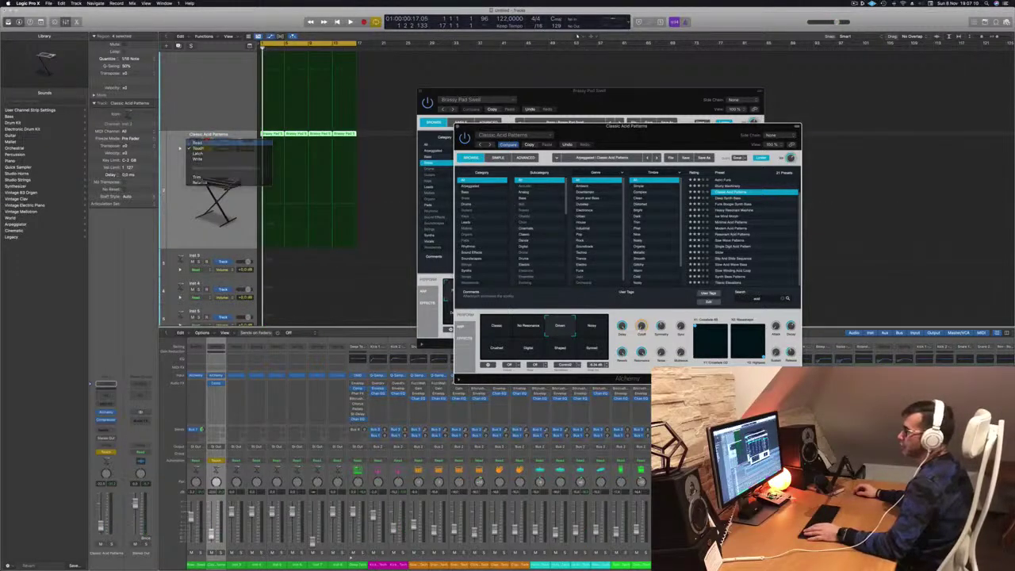
{"action": "left_click", "coordinate": [203, 143]}
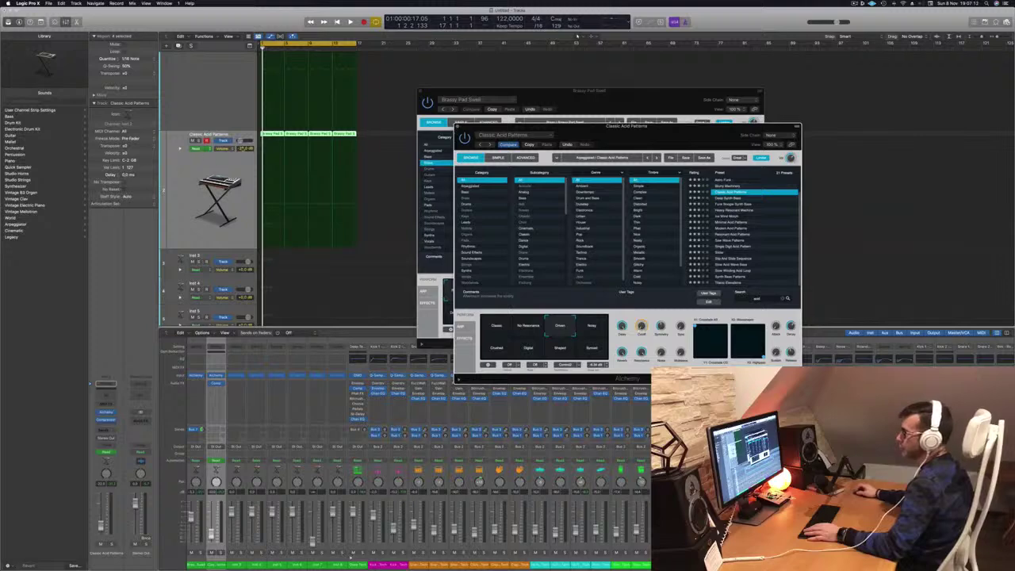
{"action": "left_click", "coordinate": [180, 148]}
{"action": "scroll", "coordinate": [224, 268], "scroll_direction": "down", "scroll_amount": 3}
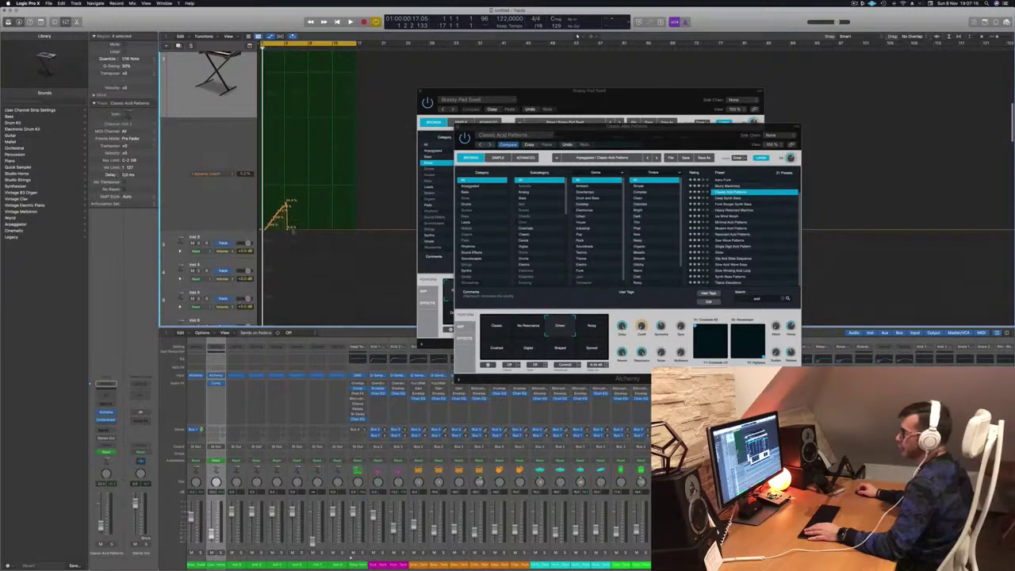
Step: Replace the recorded Cutoff automation with two ramps peaking at bars 5 and 13 and falling back to the minimum at bars 9 and 17
{"action": "left_click_drag", "start_coordinate": [288, 230], "coordinate": [223, 231]}
{"action": "key", "text": "space"}
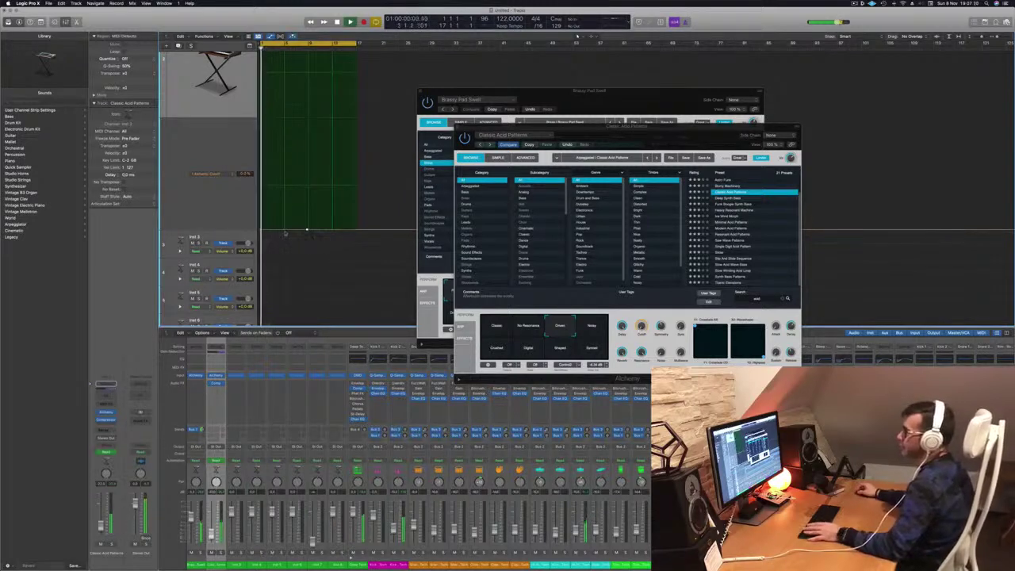
{"action": "left_click", "coordinate": [283, 230]}
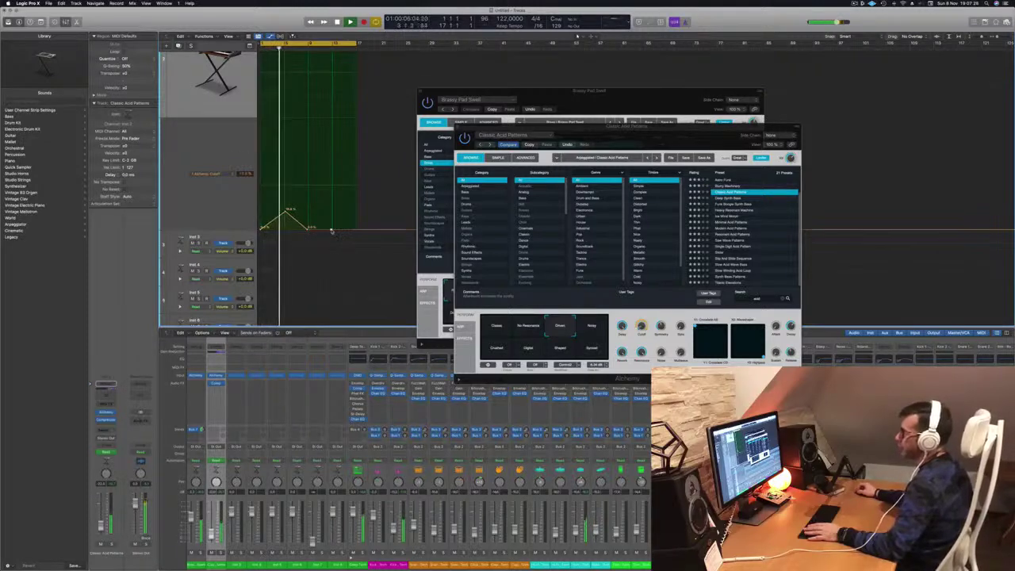
{"action": "left_click_drag", "start_coordinate": [331, 231], "coordinate": [359, 228]}
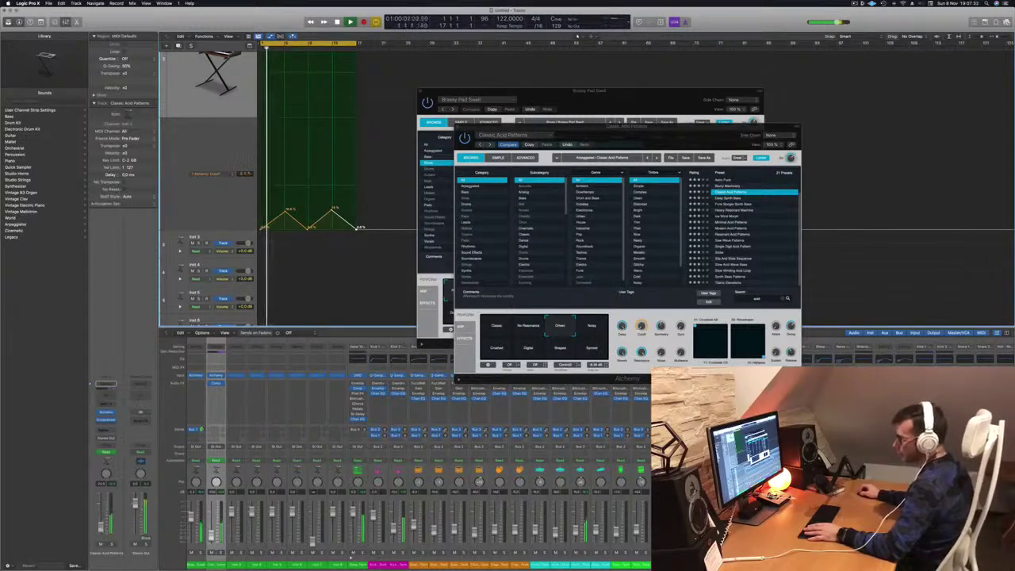
Step: Add a Channel EQ to the Classic Acid Patterns channel with a low cut at about 108 Hz, 12 dB/Oct
{"action": "left_click", "coordinate": [100, 398]}
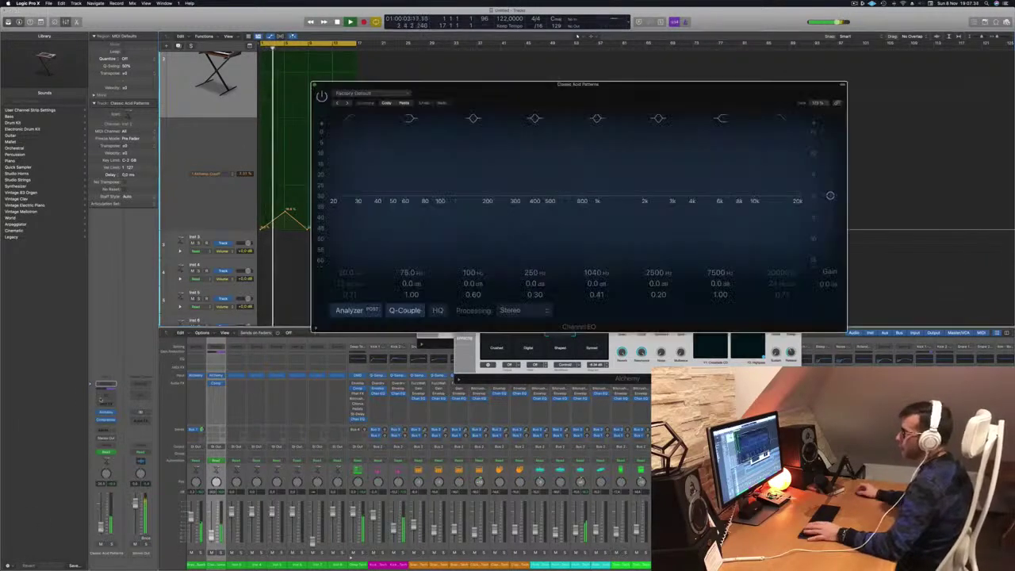
{"action": "left_click", "coordinate": [357, 125]}
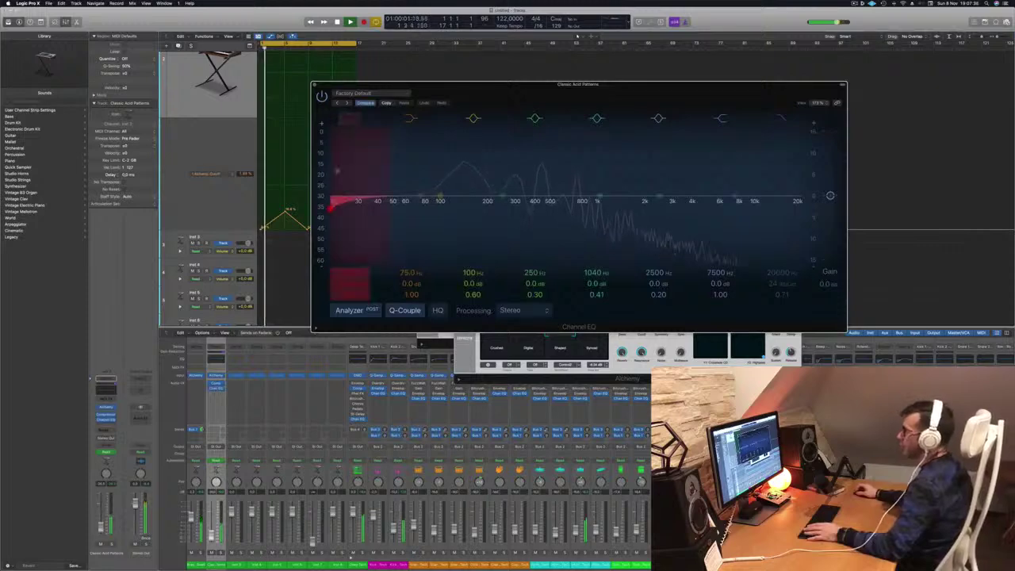
{"action": "left_click_drag", "start_coordinate": [397, 167], "coordinate": [446, 171]}
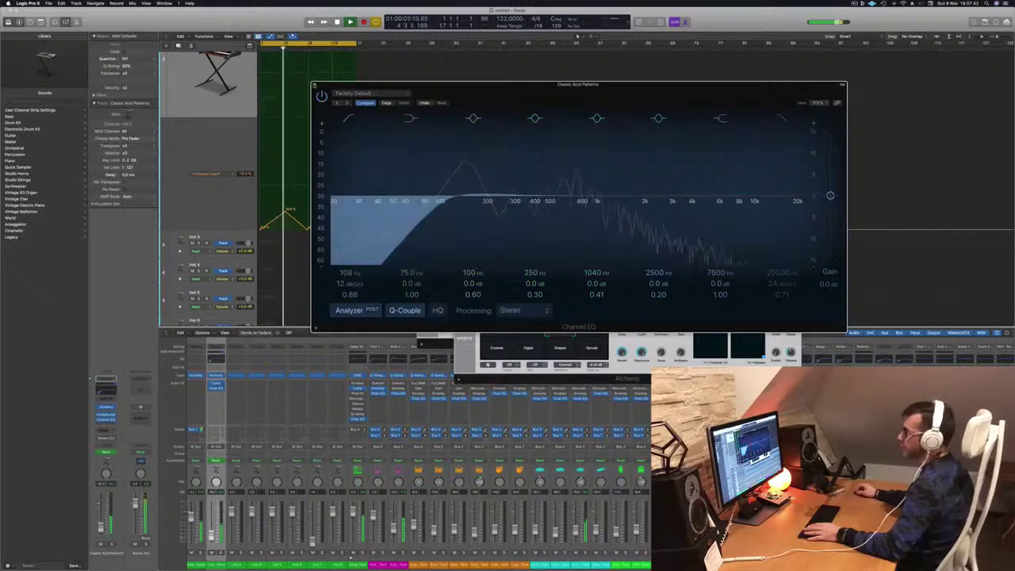
Step: Close the Channel EQ, select the Brassy Pad Swell track and reduce the track heights to show more of the arrangement
{"action": "key", "text": "super+w"}
{"action": "scroll", "coordinate": [371, 179], "scroll_direction": "down", "scroll_amount": 3}
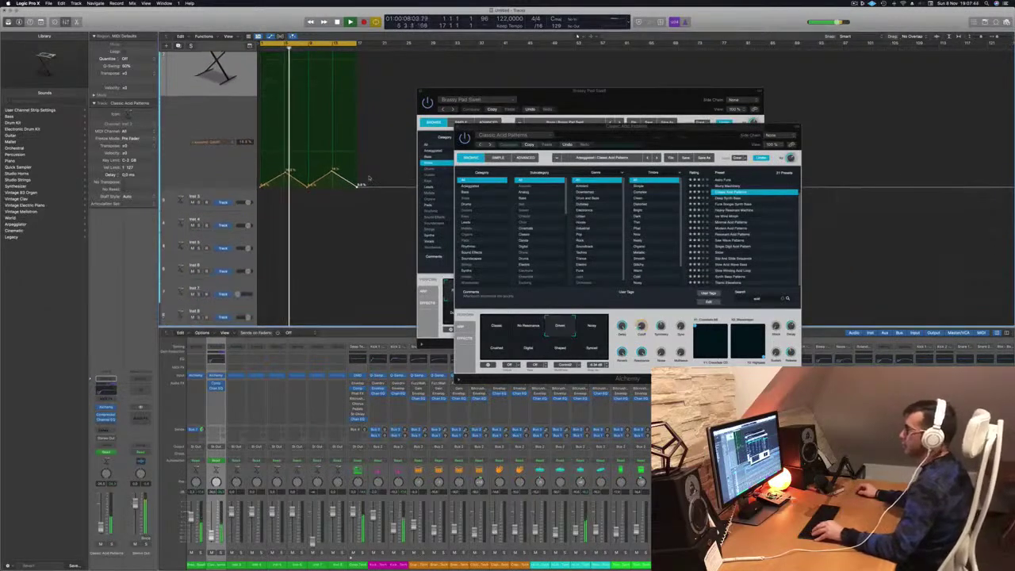
{"action": "scroll", "coordinate": [373, 176], "scroll_direction": "up", "scroll_amount": 10}
{"action": "left_click", "coordinate": [224, 114]}
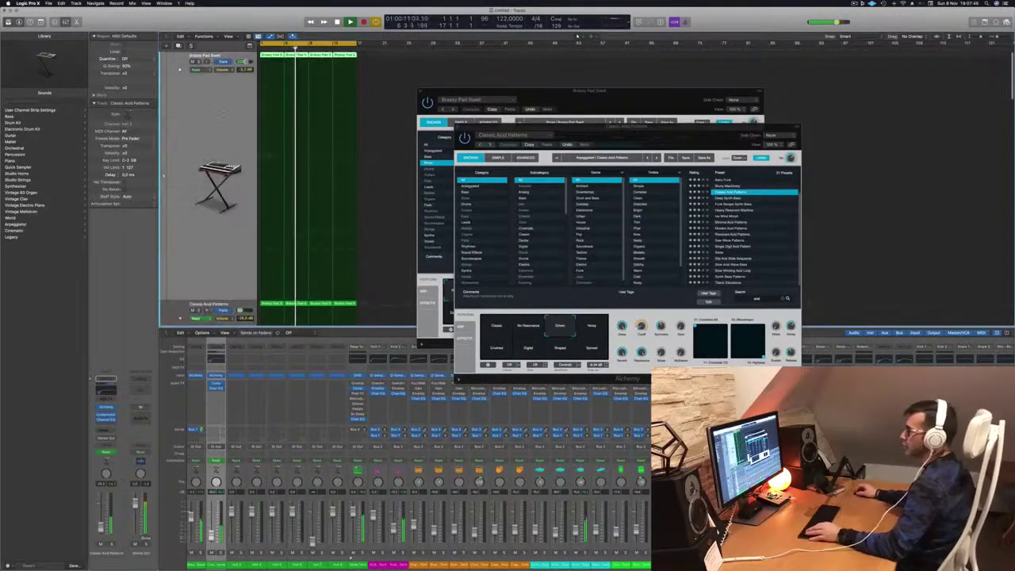
{"action": "key", "text": "super+Up"}
{"action": "key", "text": "super+Up"}
{"action": "key", "text": "super+Up"}
{"action": "key", "text": "super+Up"}
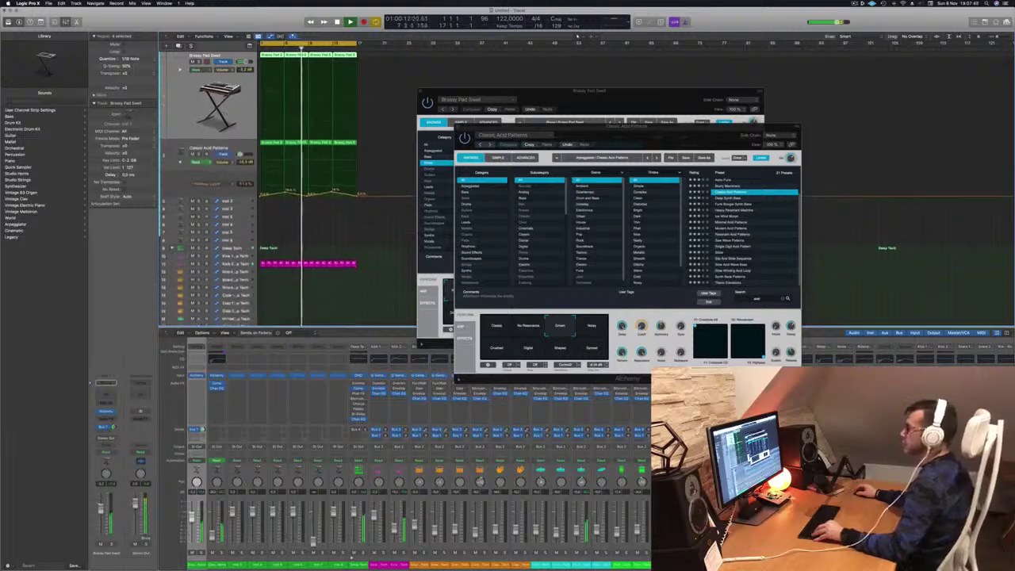
Step: Move the Classic Acid Patterns and Brassy Pad Swell Alchemy windows clear of the arranged regions
{"action": "left_click_drag", "start_coordinate": [581, 130], "coordinate": [891, 127]}
{"action": "left_click_drag", "start_coordinate": [634, 92], "coordinate": [697, 112]}
{"action": "left_click_drag", "start_coordinate": [970, 127], "coordinate": [843, 82]}
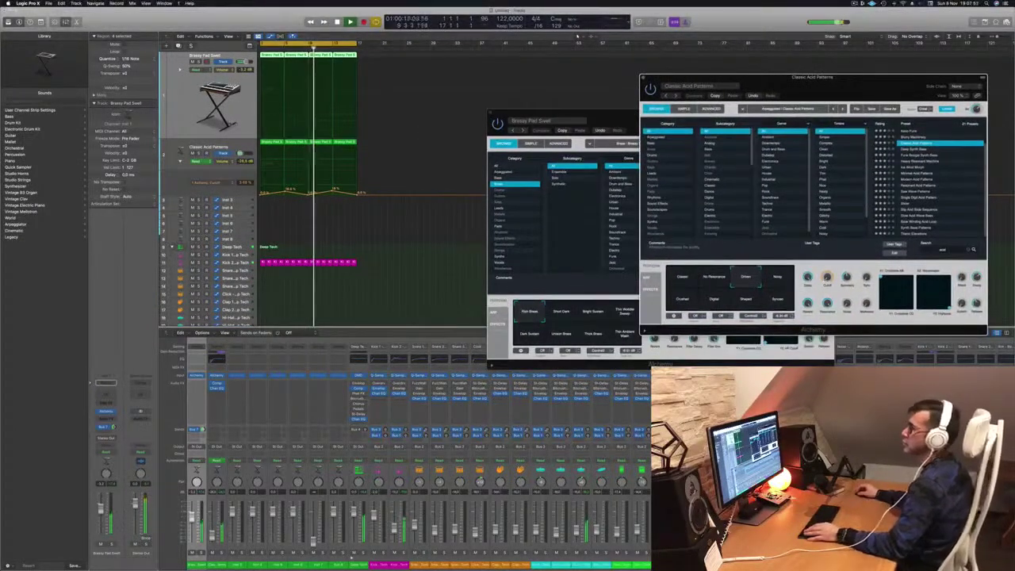
Step: Duplicate the Brassy Pad Swell track with its settings and copy its first region onto the new track at bar 1
{"action": "left_click", "coordinate": [190, 94]}
{"action": "key", "text": "space"}
{"action": "key", "text": "Return"}
{"action": "key", "text": "space"}
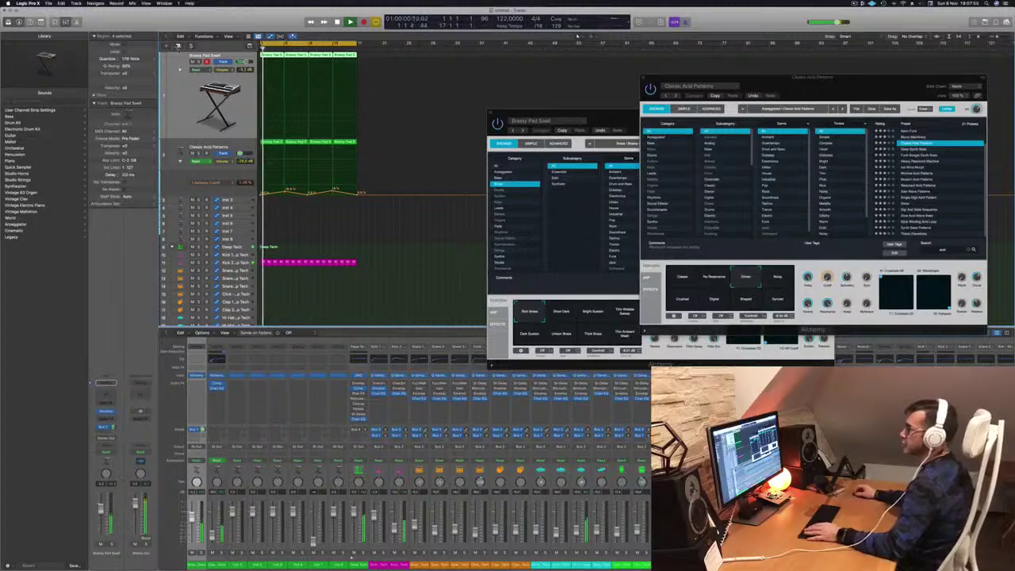
{"action": "key", "text": "super+d"}
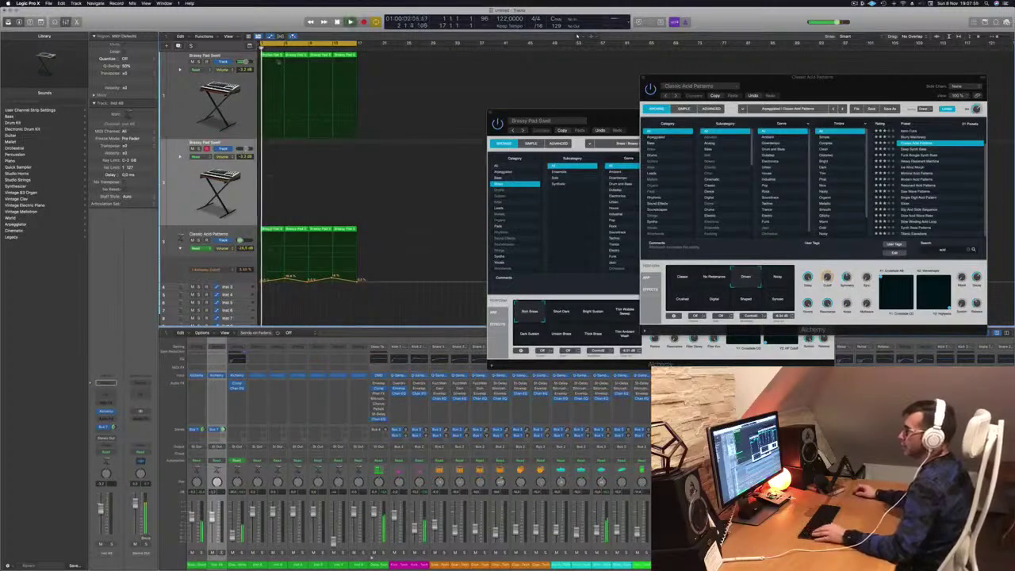
{"action": "left_click_drag", "start_coordinate": [264, 91], "coordinate": [270, 149]}
Step: Delete the upper melody notes from the copied region in the Piano Roll, keeping only the four low notes
{"action": "key", "text": "space"}
{"action": "key", "text": "p"}
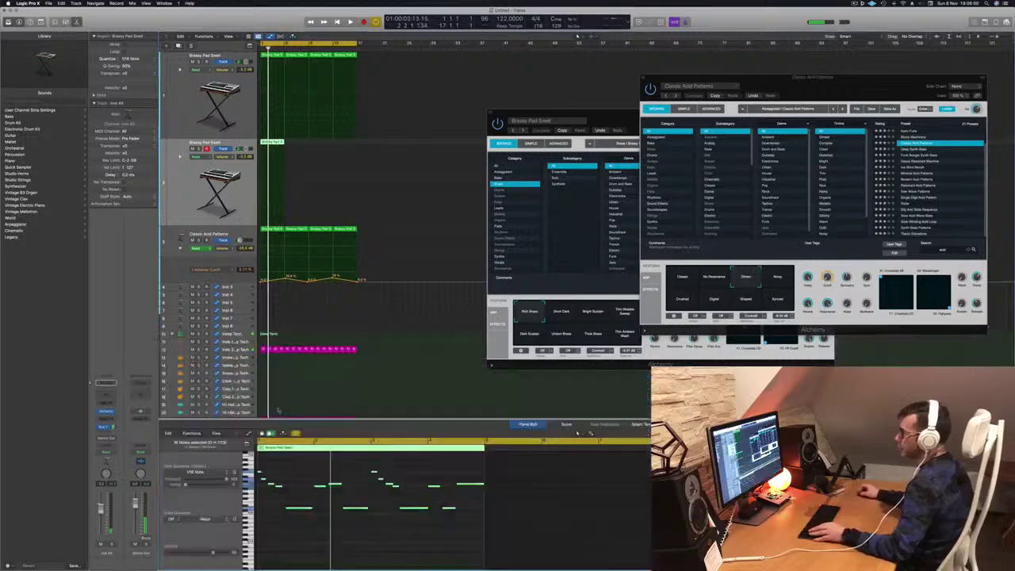
{"action": "left_click", "coordinate": [276, 500]}
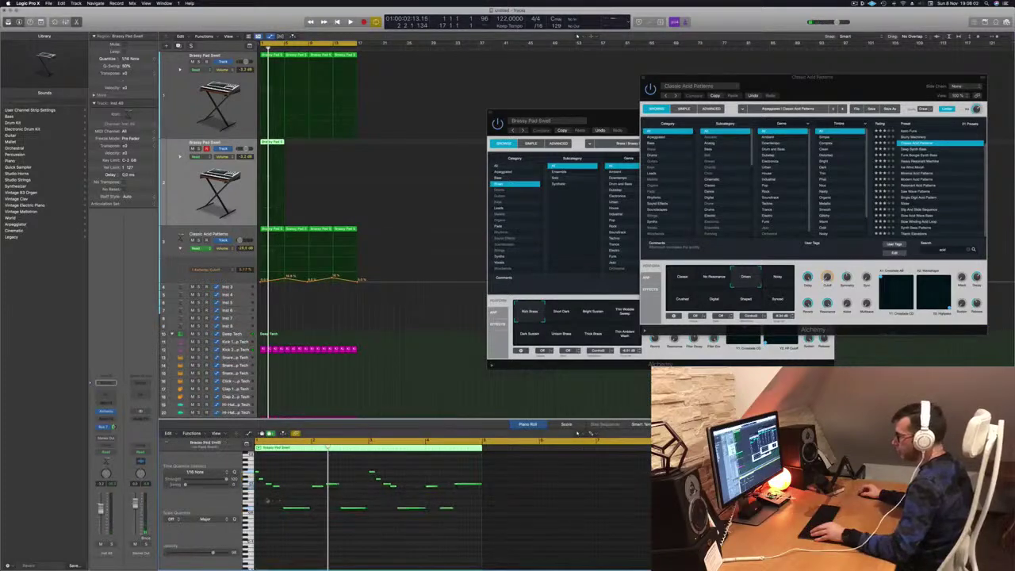
{"action": "left_click_drag", "start_coordinate": [374, 493], "coordinate": [485, 468]}
{"action": "key", "text": "Delete"}
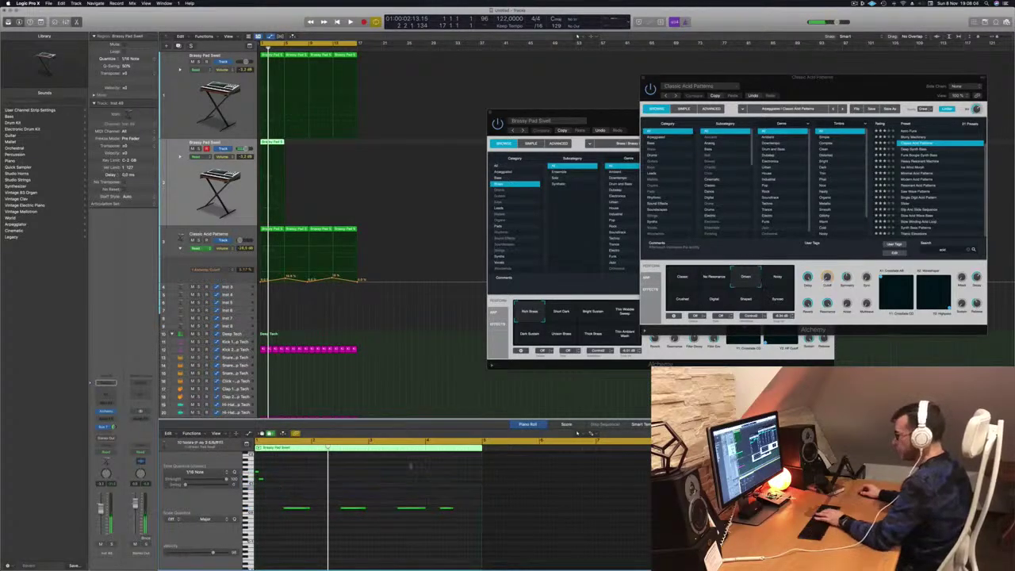
{"action": "left_click_drag", "start_coordinate": [306, 488], "coordinate": [243, 460]}
{"action": "key", "text": "Delete"}
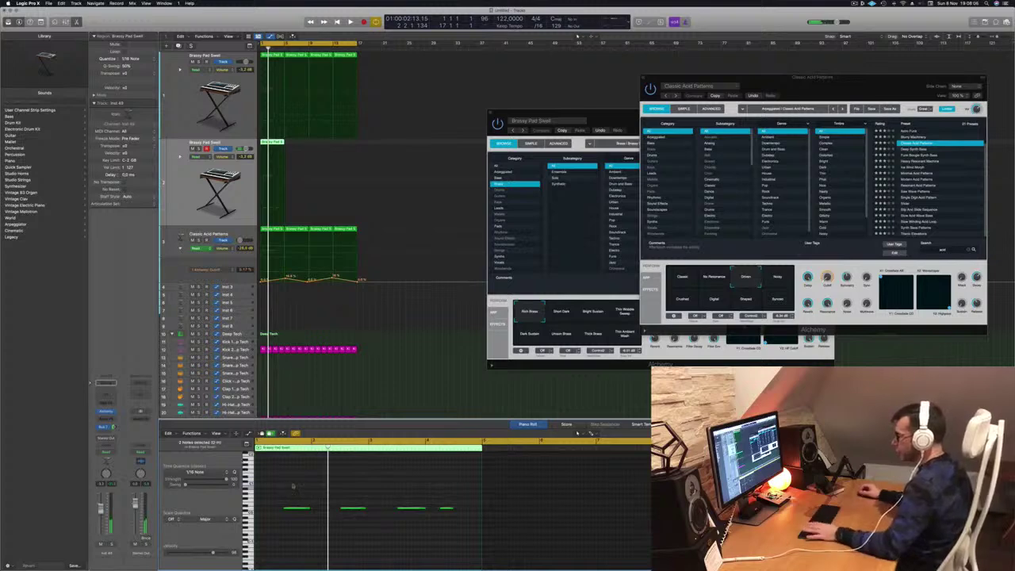
Step: Transpose the four remaining notes in the copied region up one octave and play the result
{"action": "key", "text": "space"}
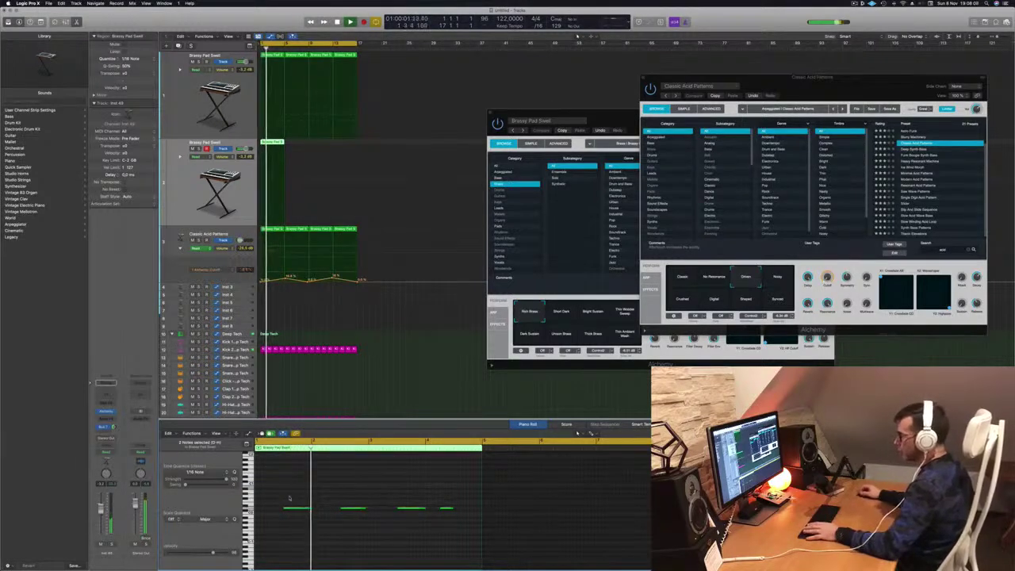
{"action": "left_click_drag", "start_coordinate": [290, 497], "coordinate": [459, 497]}
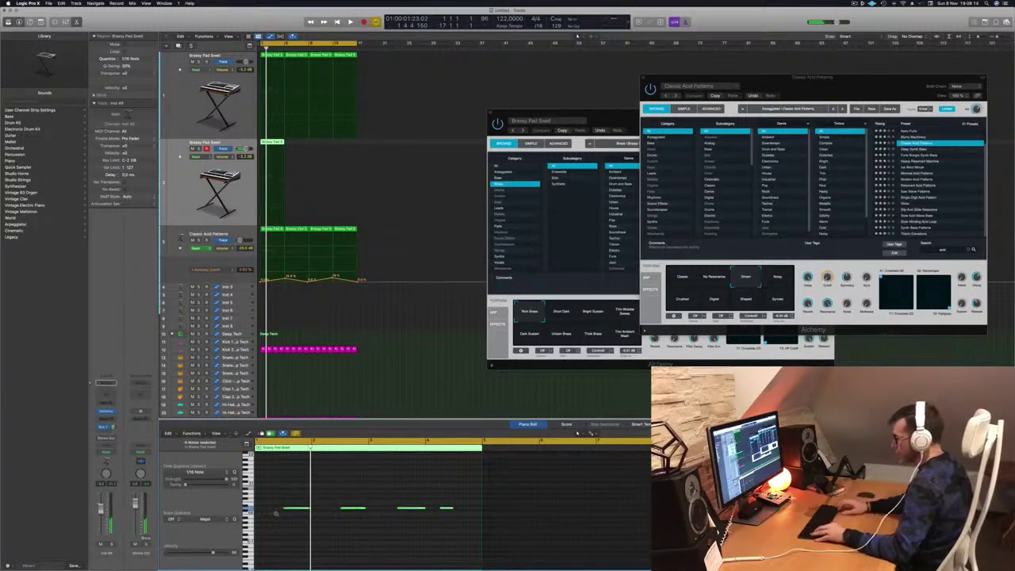
{"action": "key", "text": "alt+shift+Up"}
{"action": "key", "text": "space"}
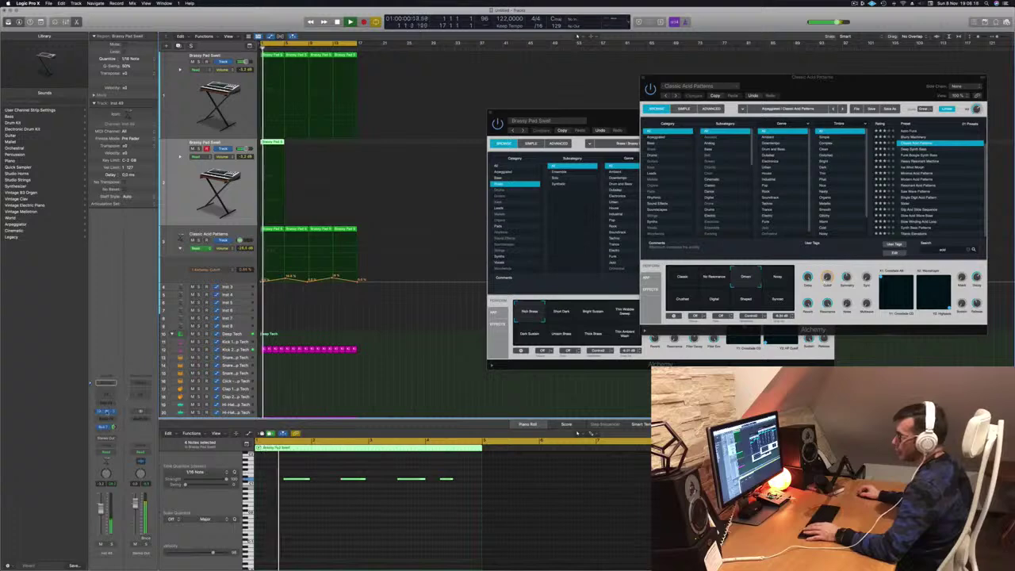
Step: Open Alchemy on the duplicated track, move its window off the regions and filter the presets to the Bass category
{"action": "left_click", "coordinate": [107, 411]}
{"action": "key", "text": "space"}
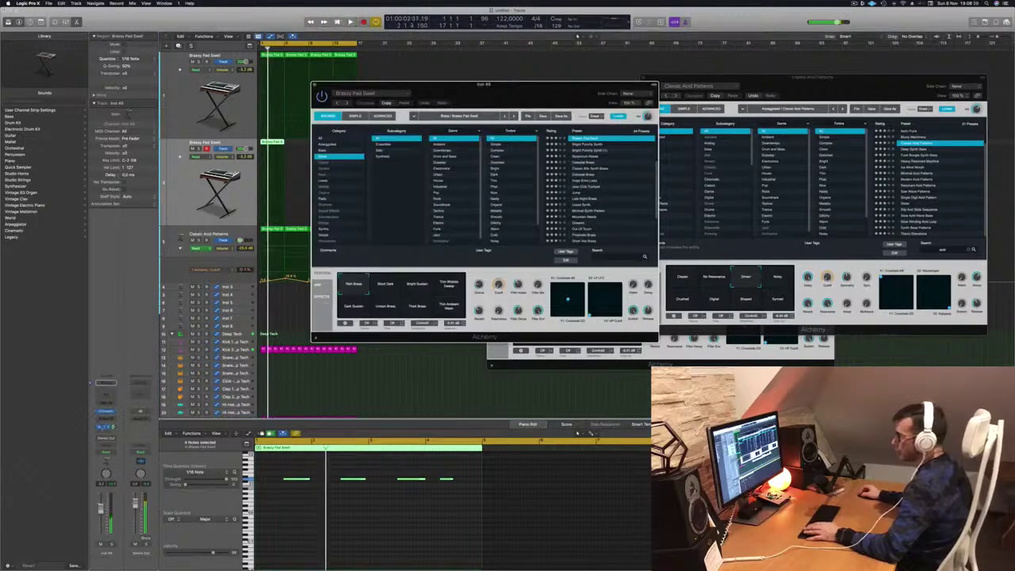
{"action": "left_click_drag", "start_coordinate": [483, 84], "coordinate": [657, 115]}
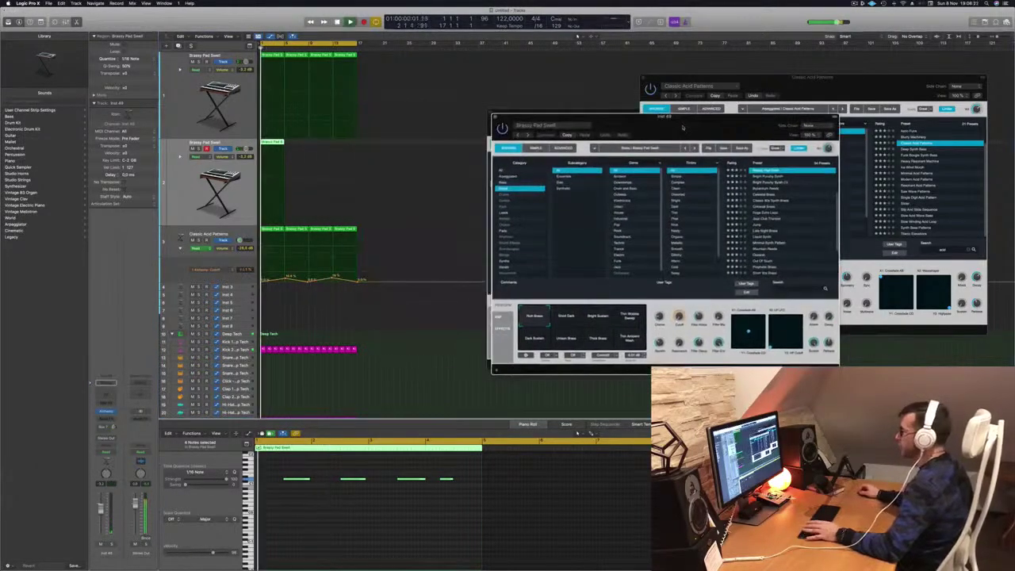
{"action": "left_click", "coordinate": [499, 181]}
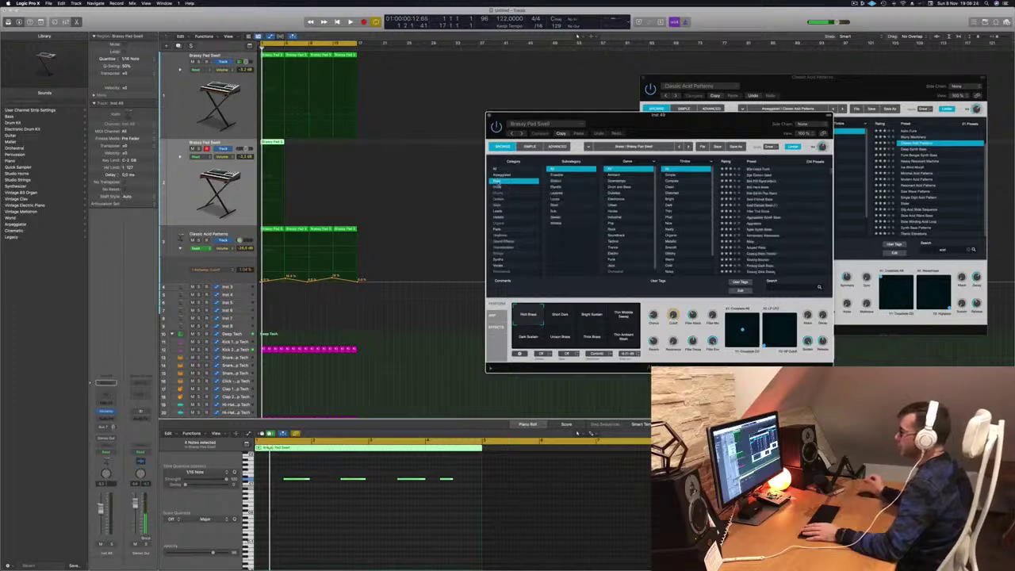
{"action": "scroll", "coordinate": [269, 117], "scroll_direction": "down", "scroll_amount": 1}
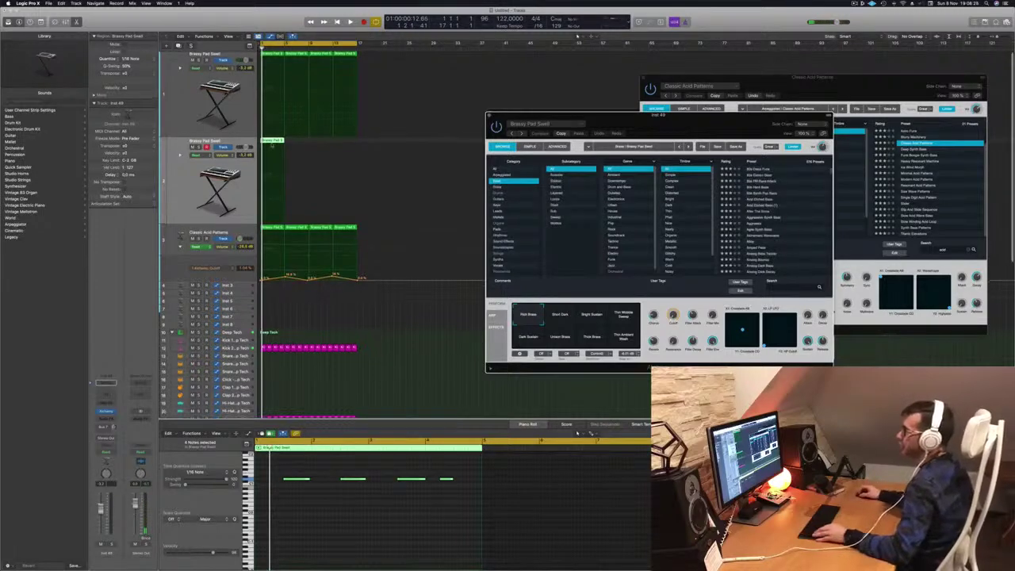
Step: Copy the edited region along the duplicated track until four consecutive regions fill bars 1 to 17
{"action": "left_click_drag", "start_coordinate": [273, 141], "coordinate": [296, 146]}
{"action": "left_click_drag", "start_coordinate": [320, 176], "coordinate": [317, 145]}
{"action": "mouse_move", "coordinate": [645, 123]}
{"action": "left_mouse_down"}
{"action": "mouse_move", "coordinate": [607, 121]}
{"action": "mouse_move", "coordinate": [642, 129]}
{"action": "left_mouse_up"}
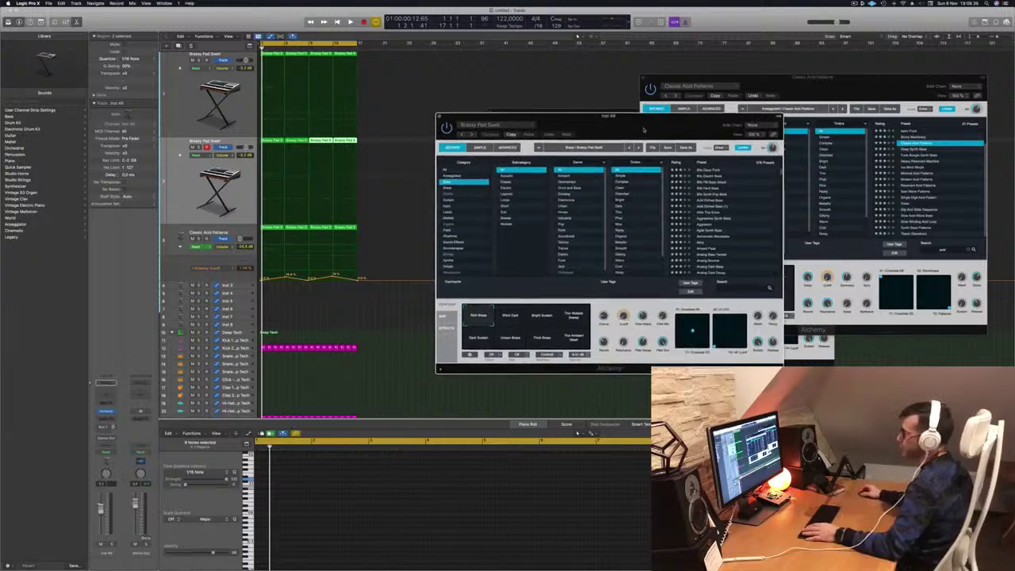
Step: Audition Alchemy bass presets such as 80s Hard Bass, Acid Etched Bass, Aggression and Analog Saw Punch, and load Analog Sub Sonic
{"action": "key", "text": "space"}
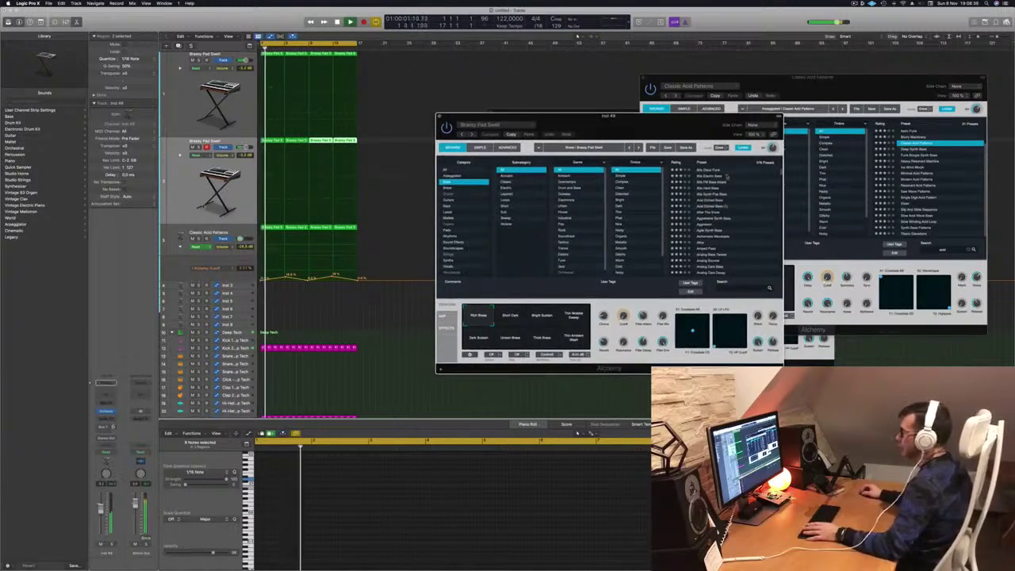
{"action": "left_click", "coordinate": [711, 189]}
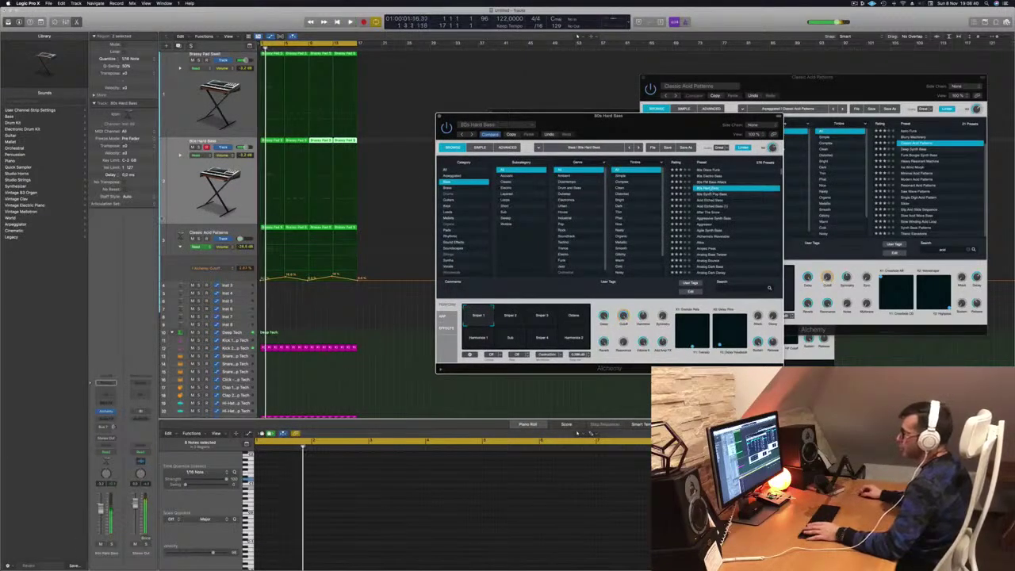
{"action": "left_click", "coordinate": [705, 201]}
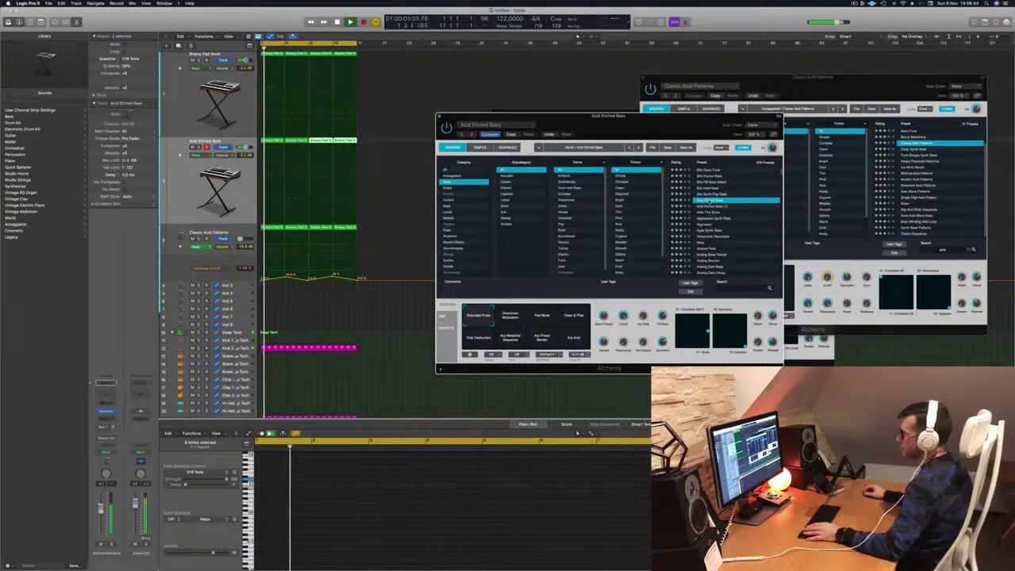
{"action": "left_click", "coordinate": [718, 225]}
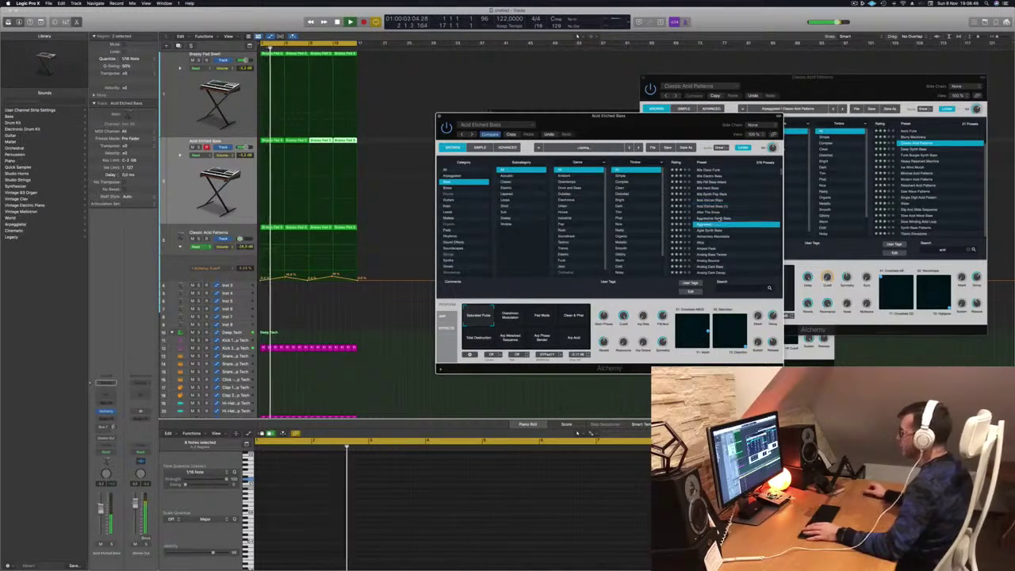
{"action": "scroll", "coordinate": [745, 226], "scroll_direction": "down", "scroll_amount": 3}
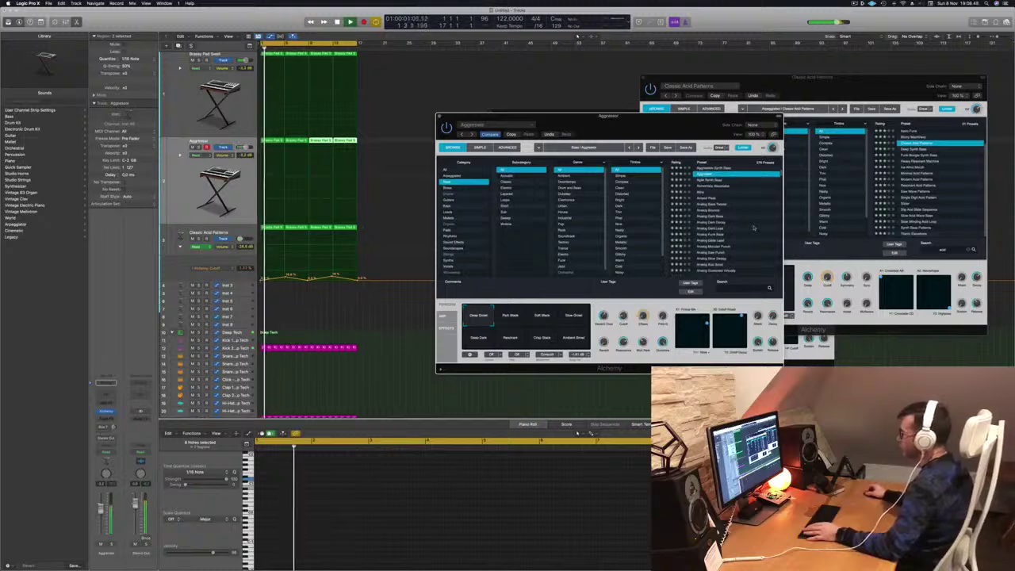
{"action": "scroll", "coordinate": [745, 227], "scroll_direction": "down", "scroll_amount": 3}
{"action": "left_click", "coordinate": [715, 227]}
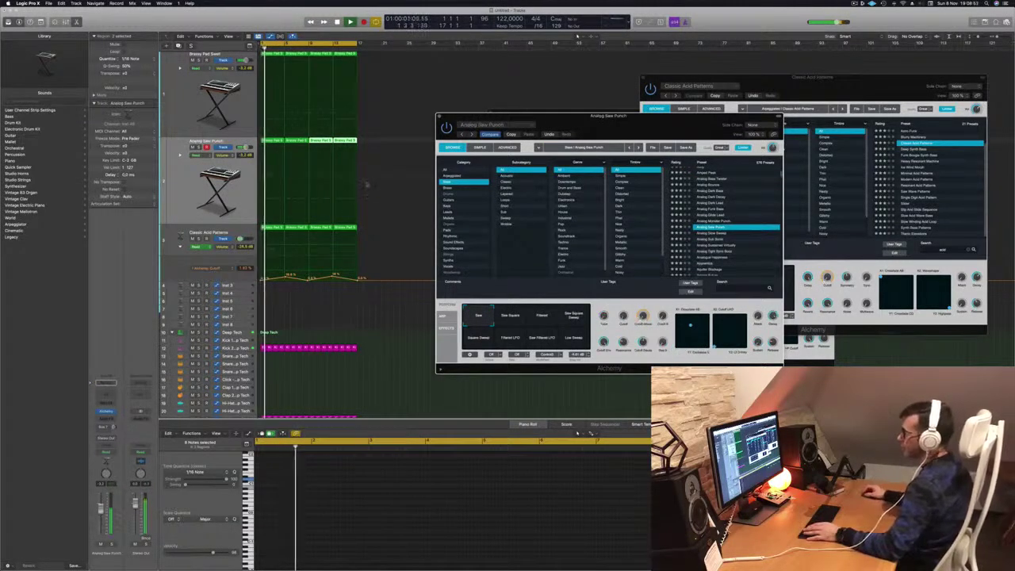
{"action": "key", "text": "space"}
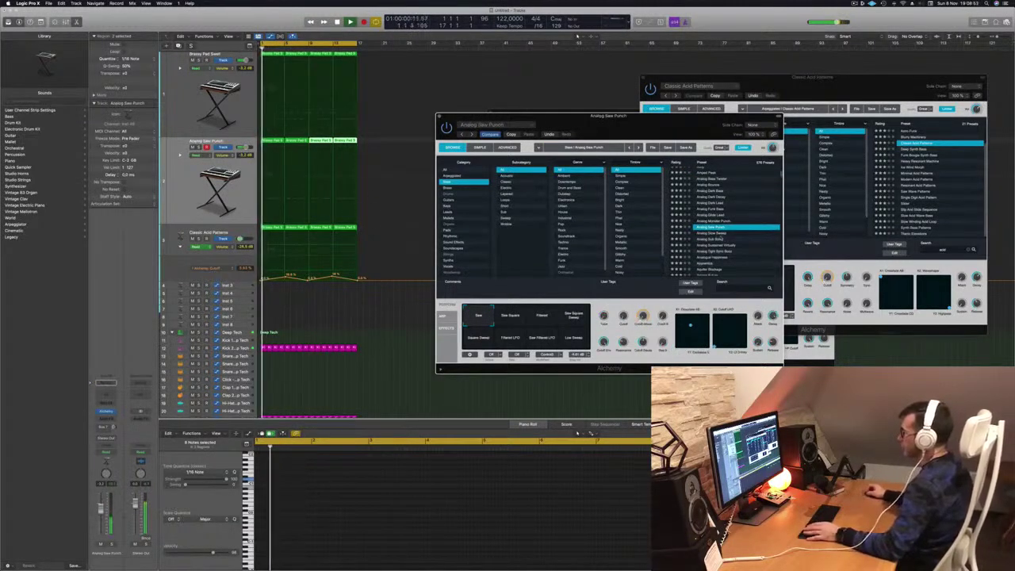
{"action": "left_click", "coordinate": [716, 238]}
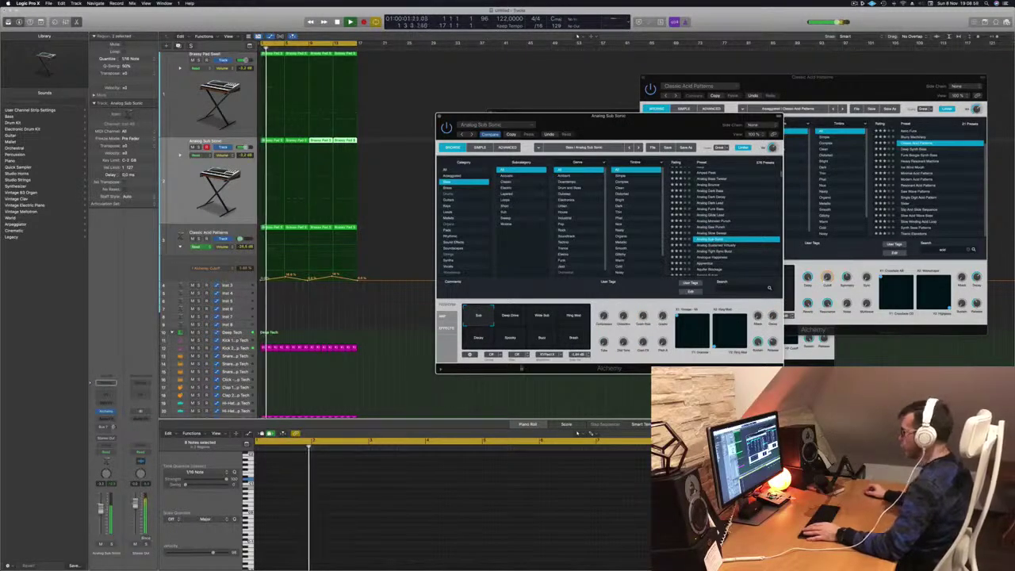
Step: Compare the Analog Sub Sonic bass soloed and in the full mix, and lower its track volume
{"action": "left_click_drag", "start_coordinate": [670, 123], "coordinate": [612, 136]}
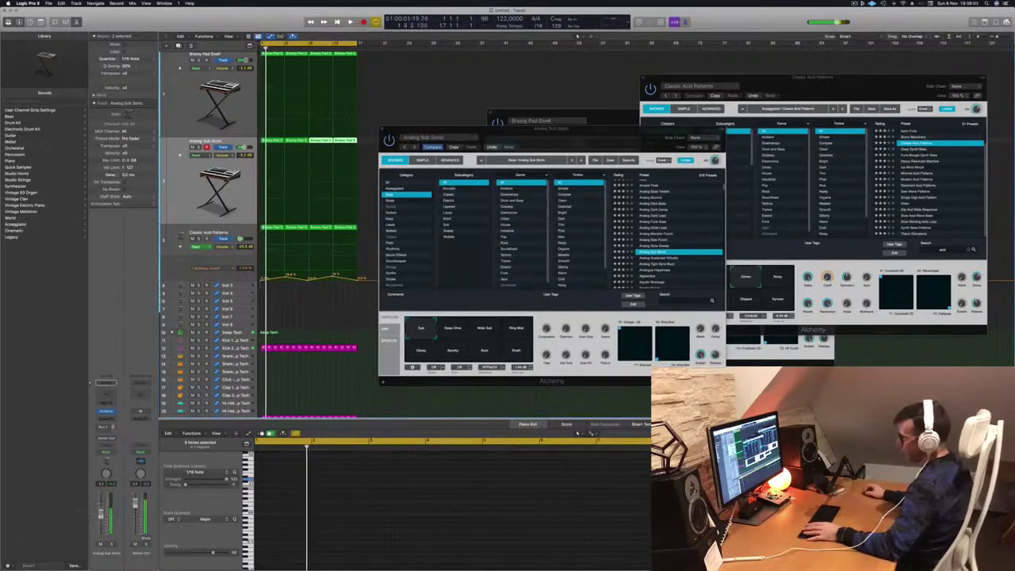
{"action": "key", "text": "s"}
{"action": "key", "text": "s"}
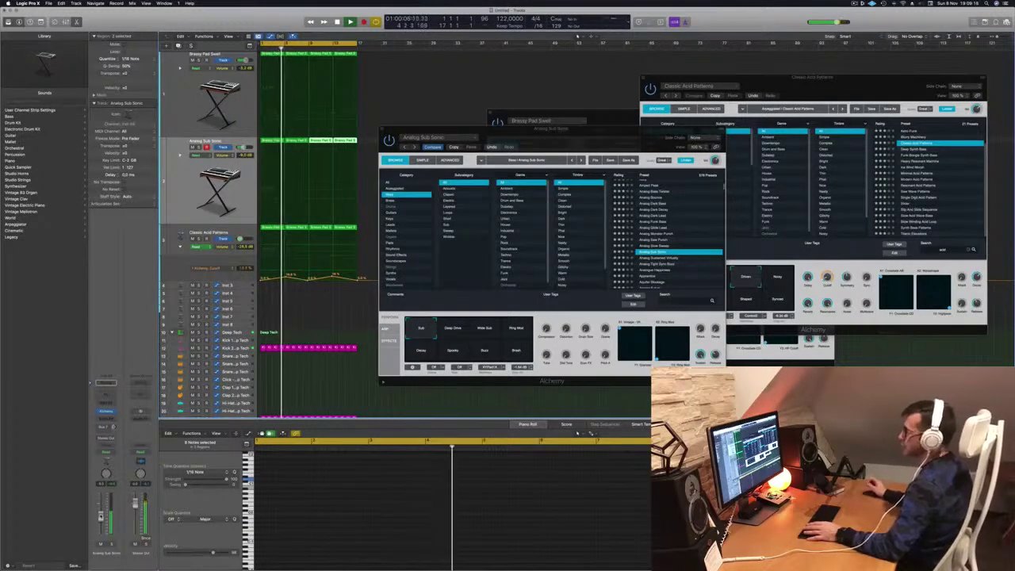
Step: Close all open Alchemy windows during playback and zoom the arrangement in horizontally
{"action": "left_click_drag", "start_coordinate": [428, 129], "coordinate": [409, 140]}
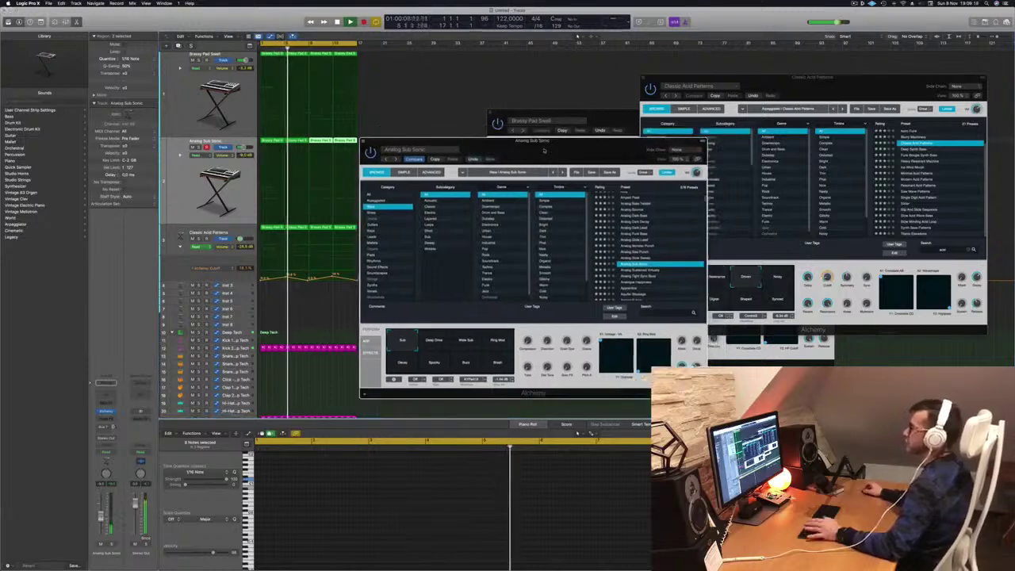
{"action": "key", "text": "space"}
{"action": "key", "text": "space"}
{"action": "key", "text": "super+w"}
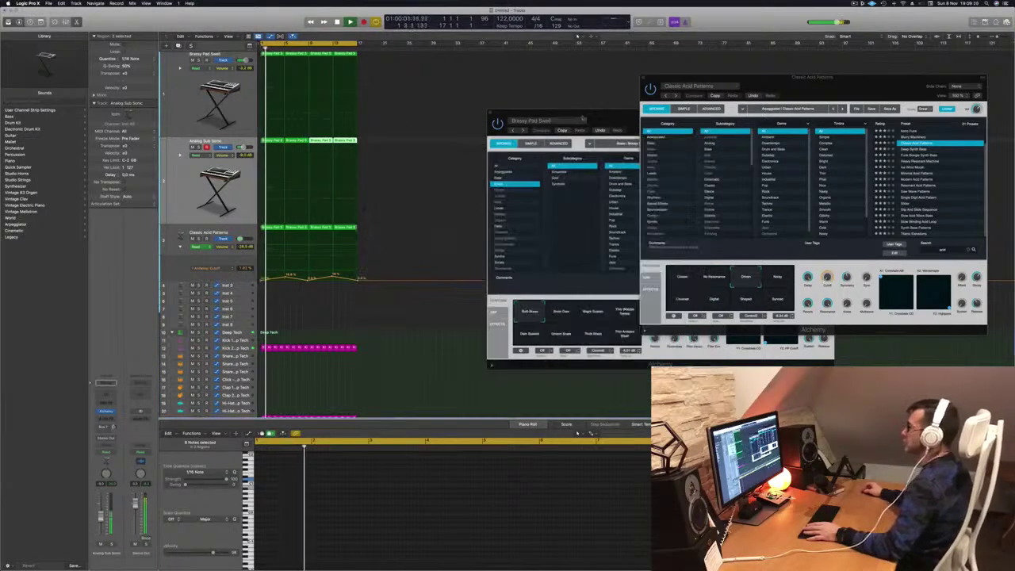
{"action": "left_click_drag", "start_coordinate": [562, 120], "coordinate": [475, 126]}
{"action": "key", "text": "super+w"}
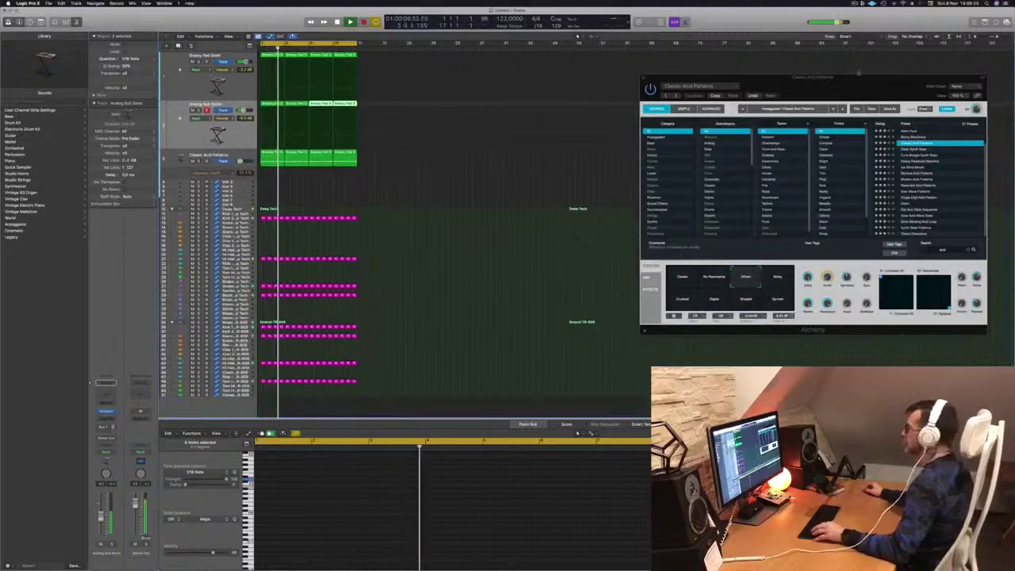
{"action": "left_click_drag", "start_coordinate": [848, 80], "coordinate": [632, 114]}
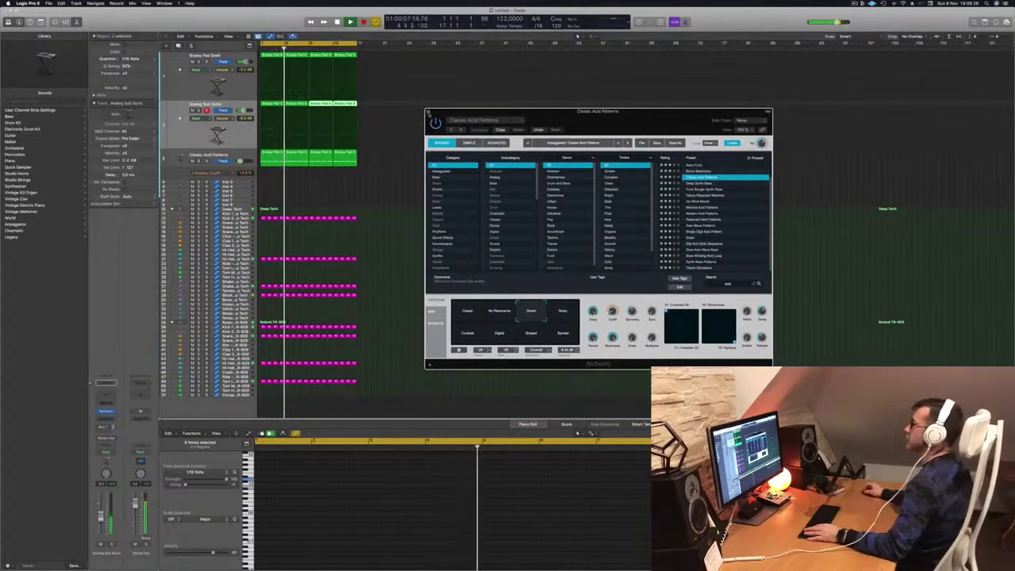
{"action": "left_click", "coordinate": [428, 112]}
{"action": "key", "text": "super+Right"}
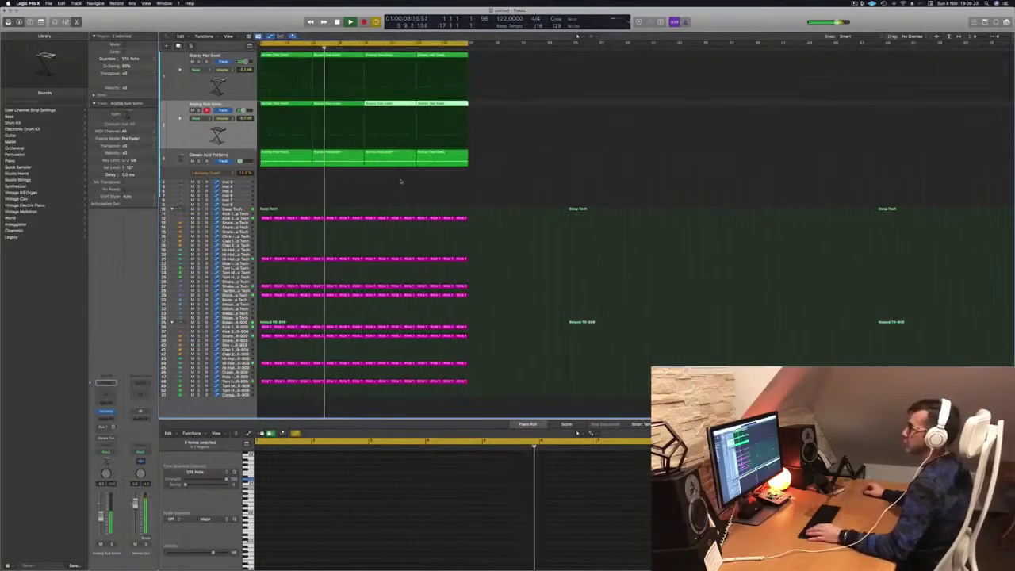
Step: Open Alchemy on the Brassy Pad Swell track and audition its performance snapshots during playback, including Thick Brass, ending on Rich Brass
{"action": "left_click", "coordinate": [203, 80]}
{"action": "key", "text": "Return"}
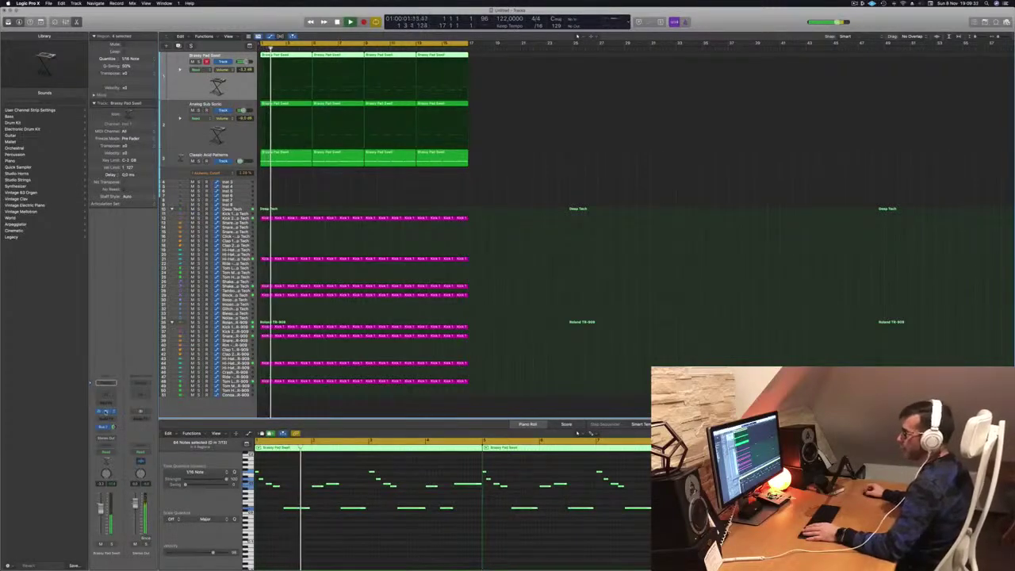
{"action": "key", "text": "space"}
{"action": "key", "text": "space"}
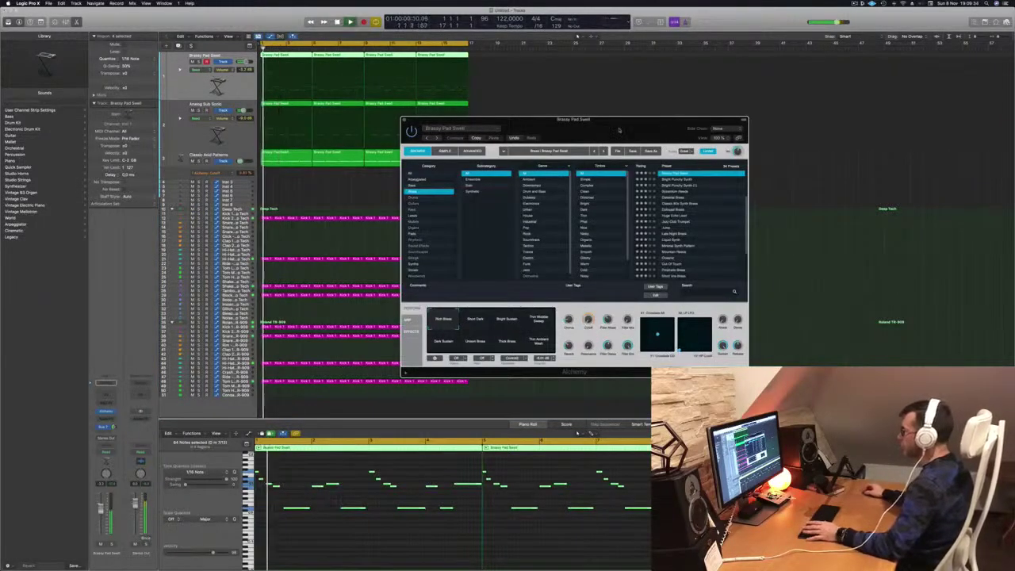
{"action": "left_click_drag", "start_coordinate": [618, 129], "coordinate": [649, 130]}
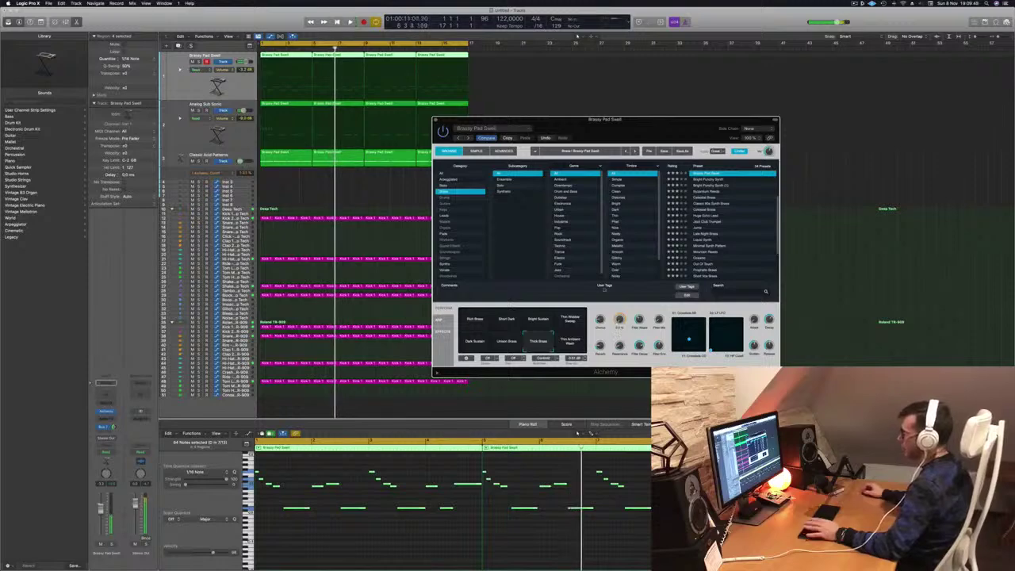
{"action": "left_click", "coordinate": [476, 319]}
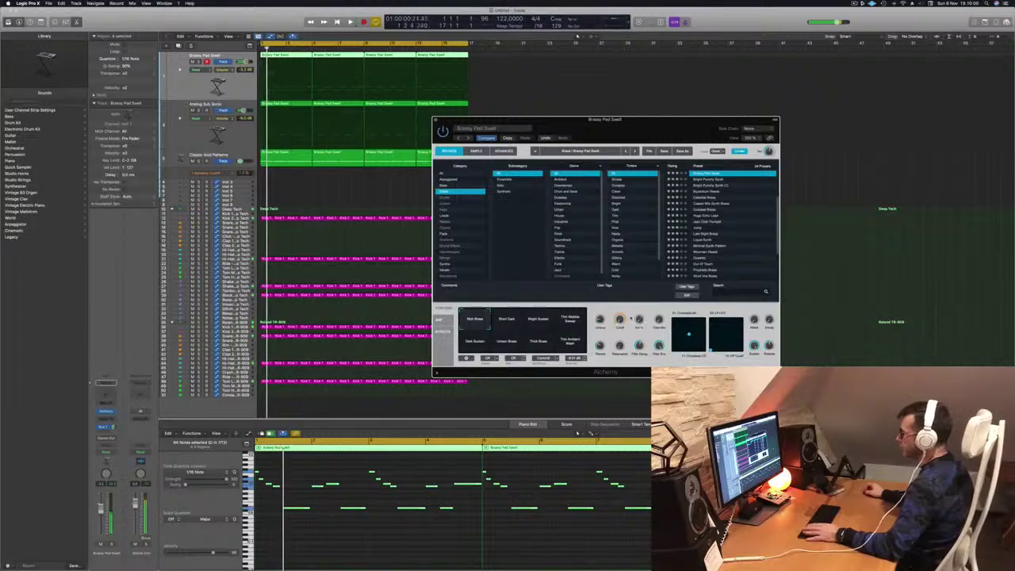
{"action": "key", "text": "space"}
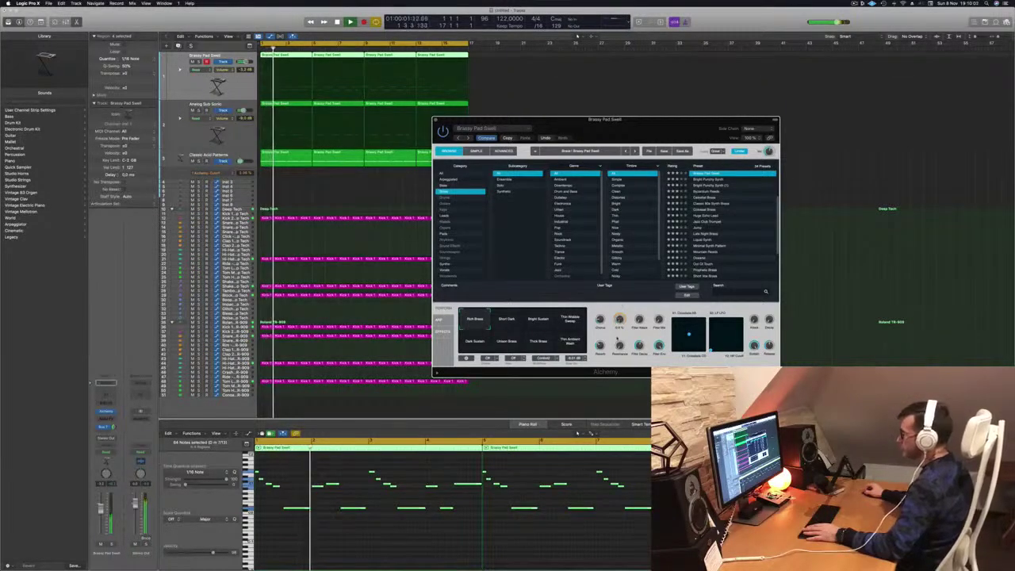
{"action": "left_click_drag", "start_coordinate": [643, 129], "coordinate": [743, 111]}
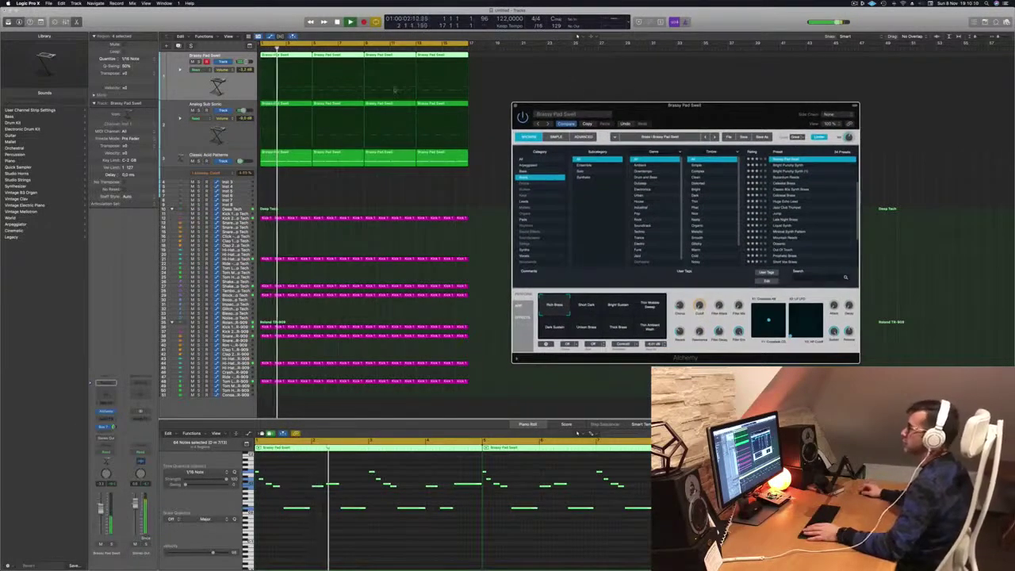
Step: Lower the Analog Sub Sonic track's volume, close the Alchemy window and replay the mix from the start
{"action": "left_click", "coordinate": [204, 134]}
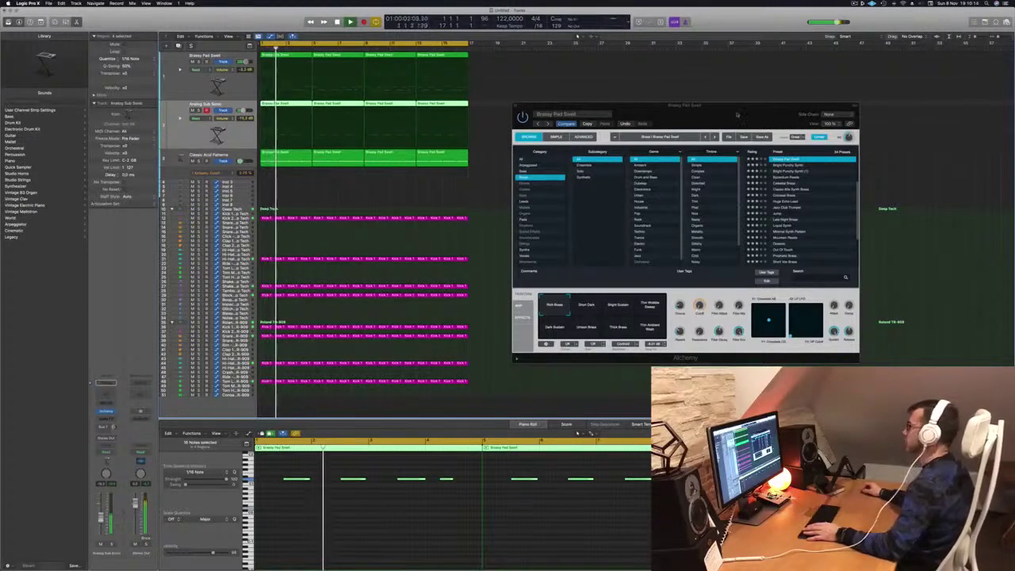
{"action": "left_click_drag", "start_coordinate": [549, 104], "coordinate": [527, 113]}
{"action": "key", "text": "super+w"}
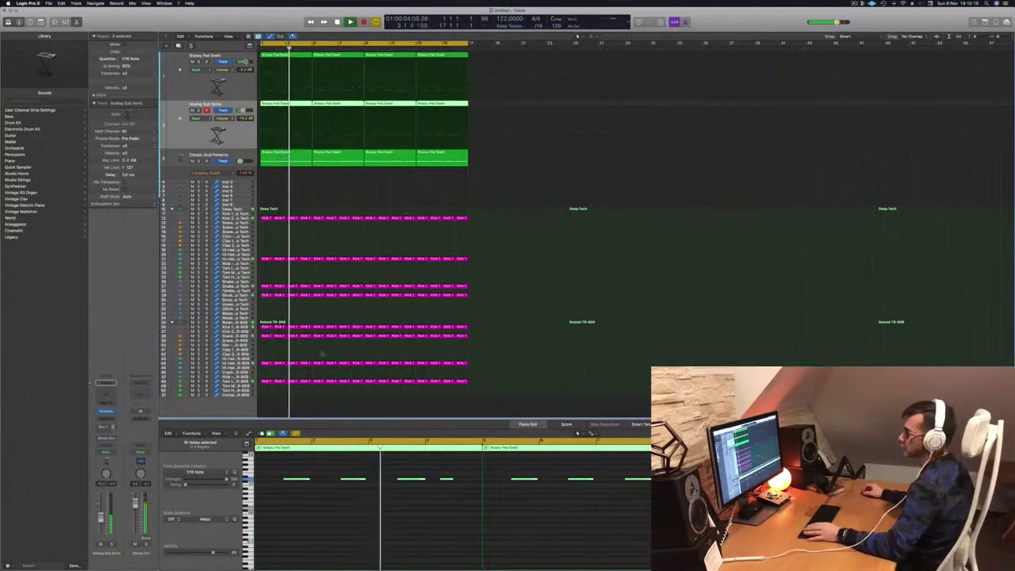
{"action": "key", "text": "Return"}
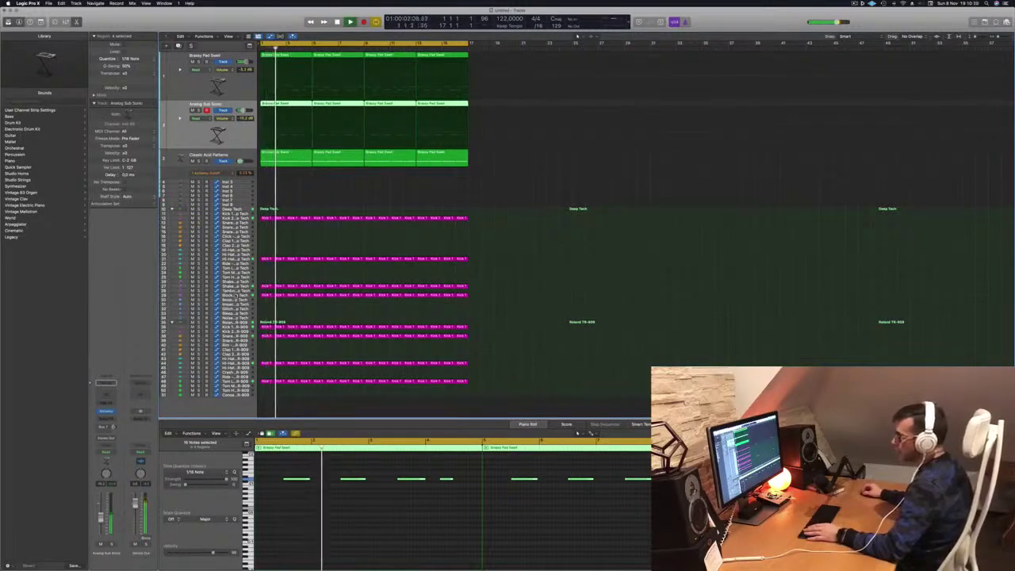
{"action": "left_click", "coordinate": [234, 295]}
{"action": "key", "text": "Return"}
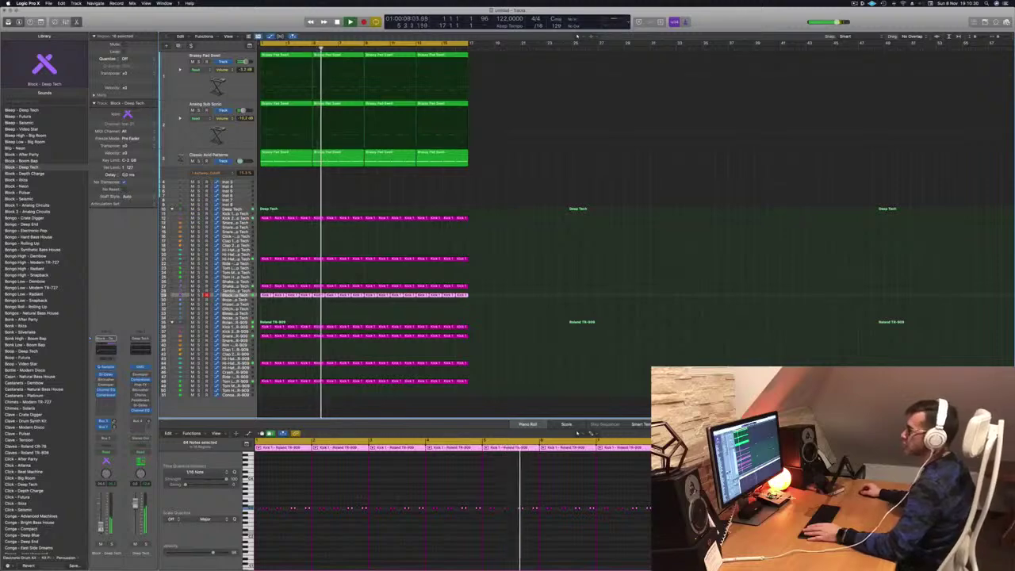
Step: Replace the four notes in the first Classic Acid Patterns region with a single note sustained across all four bars
{"action": "left_click", "coordinate": [287, 153]}
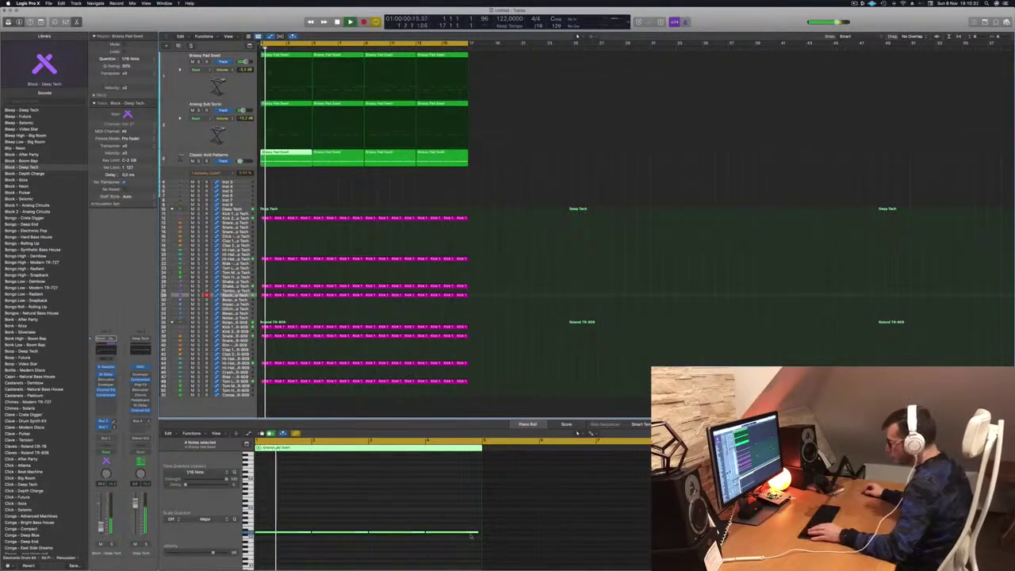
{"action": "left_click", "coordinate": [336, 520]}
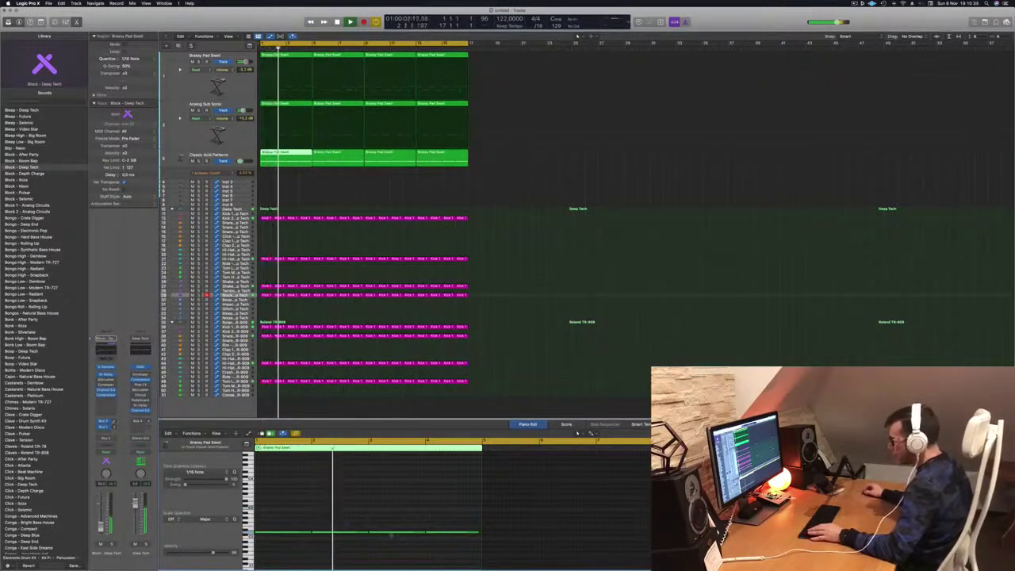
{"action": "left_click_drag", "start_coordinate": [336, 520], "coordinate": [472, 542]}
{"action": "key", "text": "Delete"}
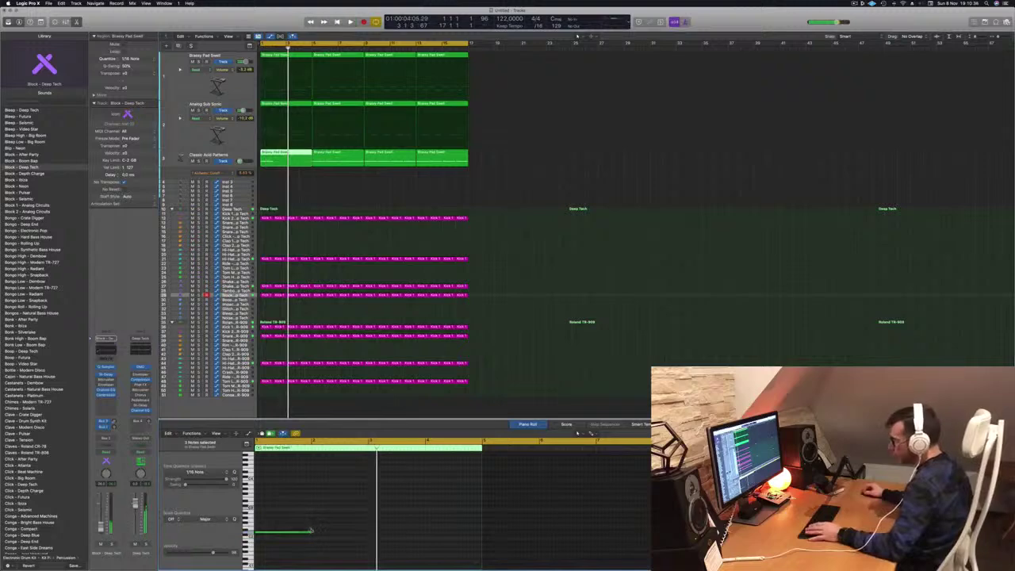
{"action": "left_click_drag", "start_coordinate": [310, 530], "coordinate": [474, 539]}
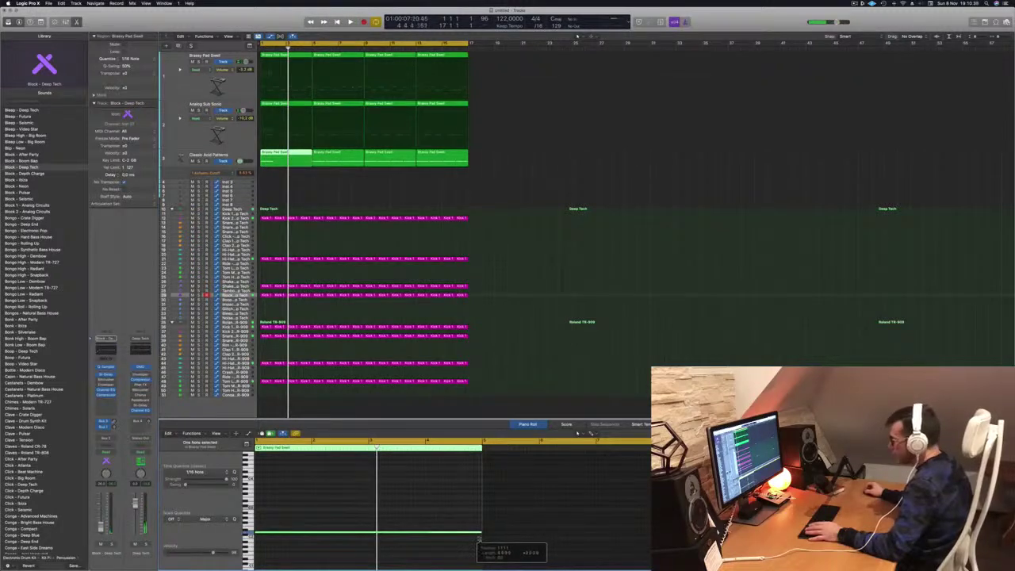
{"action": "key", "text": "space"}
Step: Delete the other three Classic Acid Patterns regions and copy the edited region along the track to fill bars 1 to 17
{"action": "left_click_drag", "start_coordinate": [498, 160], "coordinate": [337, 168]}
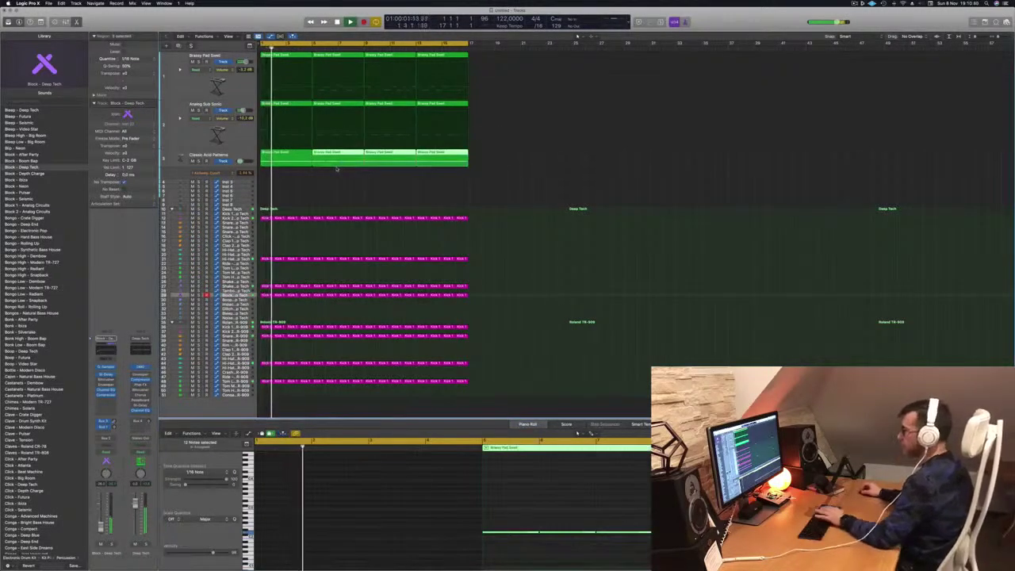
{"action": "key", "text": "Delete"}
{"action": "left_click", "coordinate": [232, 159]}
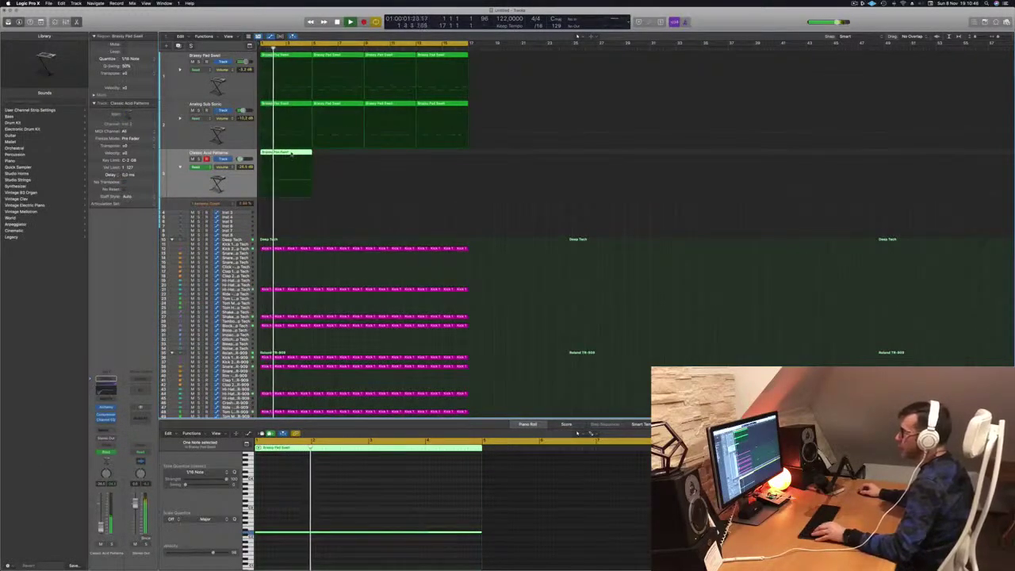
{"action": "left_click_drag", "start_coordinate": [316, 155], "coordinate": [371, 156]}
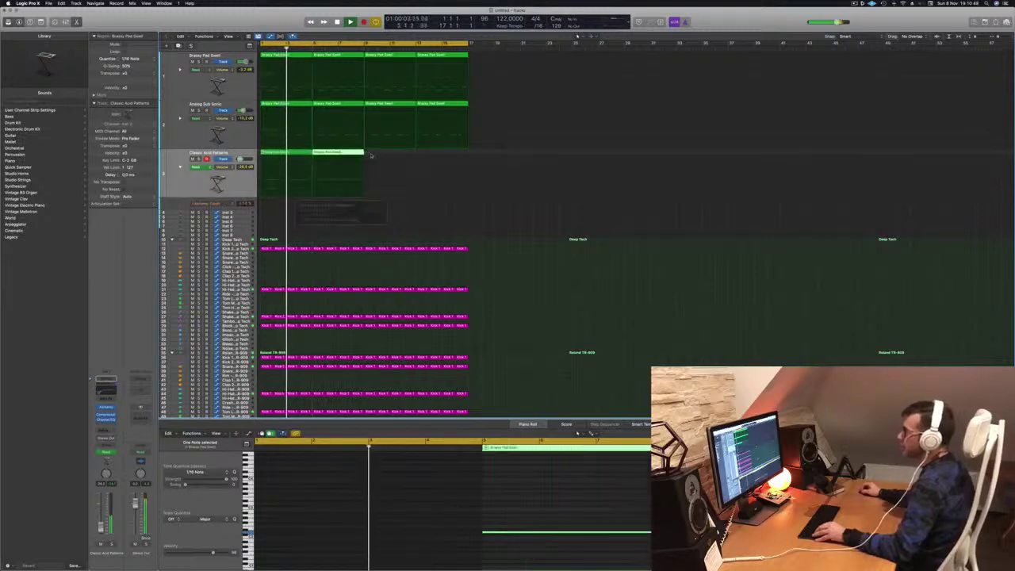
{"action": "left_click", "coordinate": [294, 155], "text": "shift"}
{"action": "left_click_drag", "start_coordinate": [302, 156], "coordinate": [396, 157]}
Step: Enlarge the Classic Acid Patterns track, show its Alchemy Cutoff automation lane and adjust the peak of the first ramp at bar 5
{"action": "left_click", "coordinate": [233, 183]}
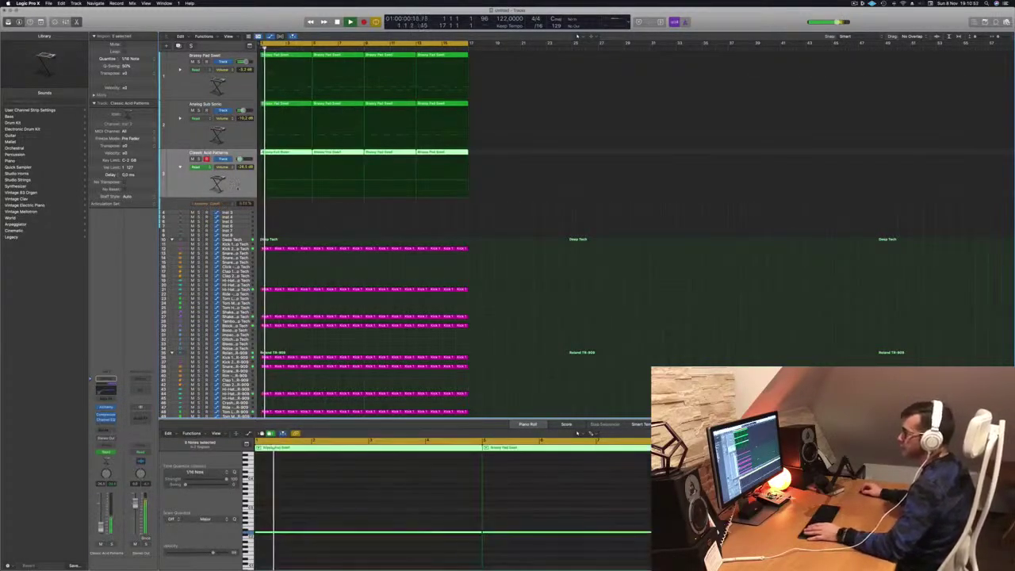
{"action": "left_click_drag", "start_coordinate": [232, 194], "coordinate": [232, 211]}
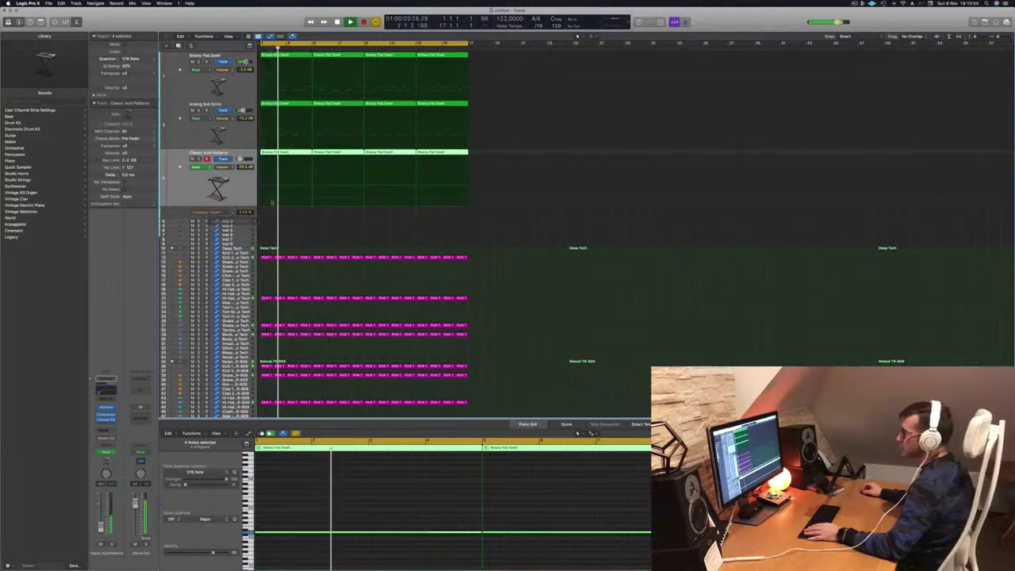
{"action": "left_click", "coordinate": [261, 198]}
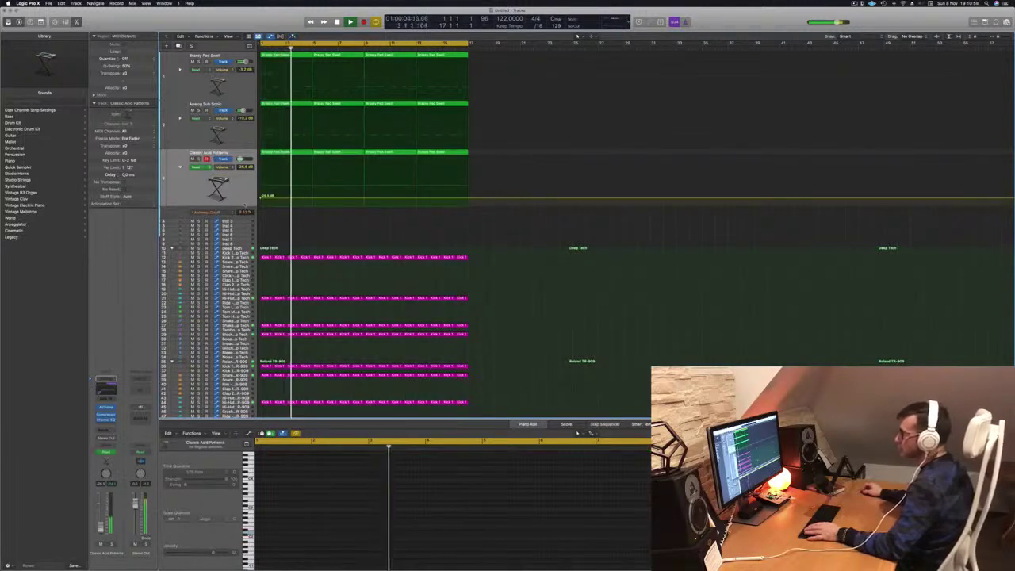
{"action": "left_click", "coordinate": [180, 168]}
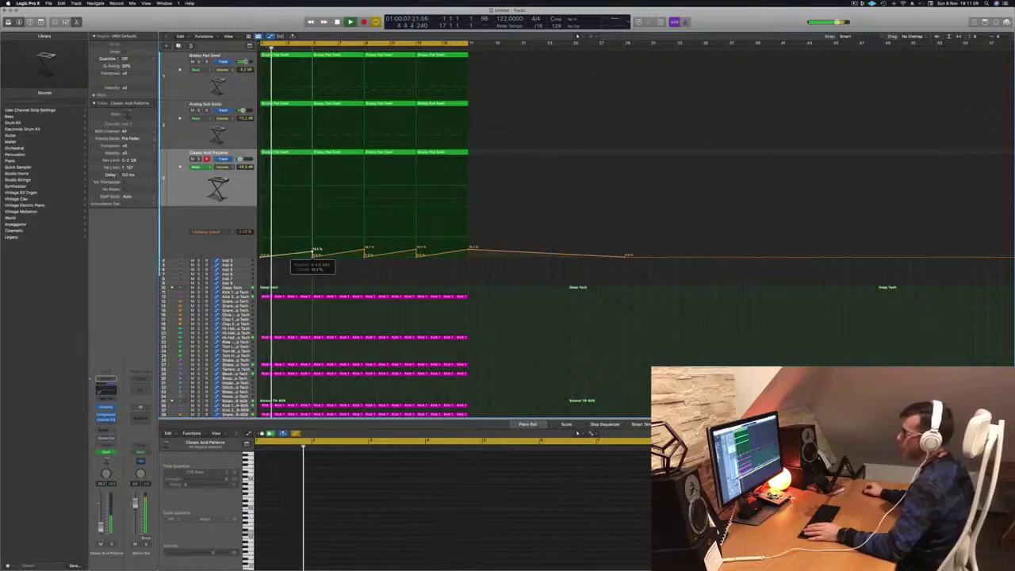
{"action": "scroll", "coordinate": [305, 251], "scroll_direction": "down", "scroll_amount": 3}
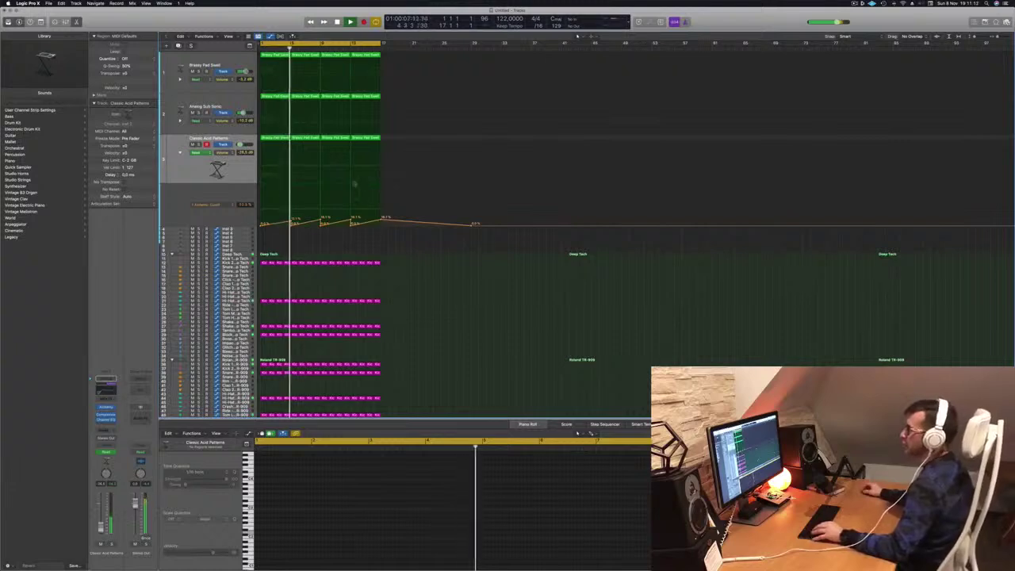
Step: Edit the notes in the first Analog Sub Sonic region and replace the three regions after it with copies of it
{"action": "left_click", "coordinate": [225, 104]}
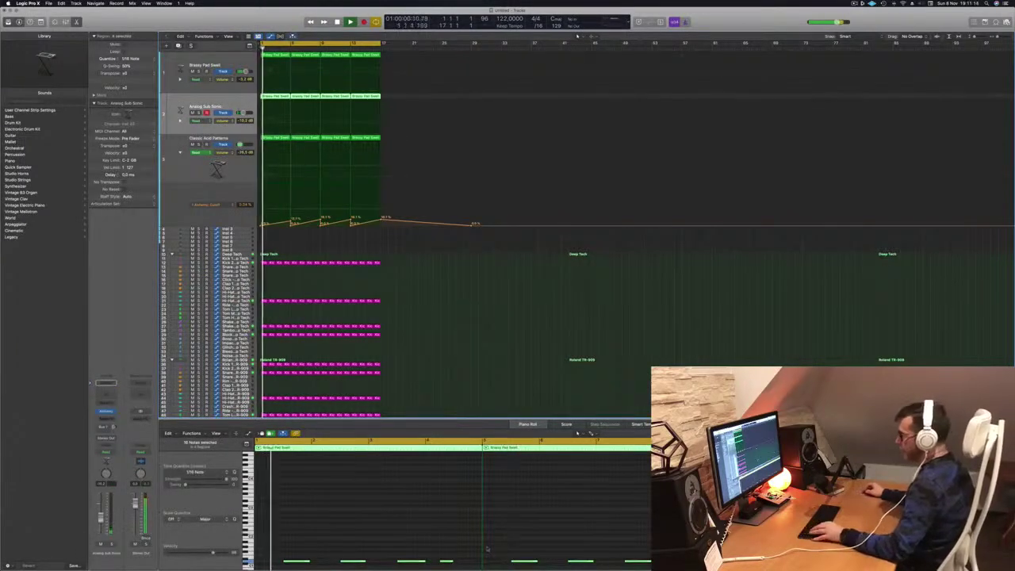
{"action": "left_click_drag", "start_coordinate": [452, 563], "coordinate": [470, 526]}
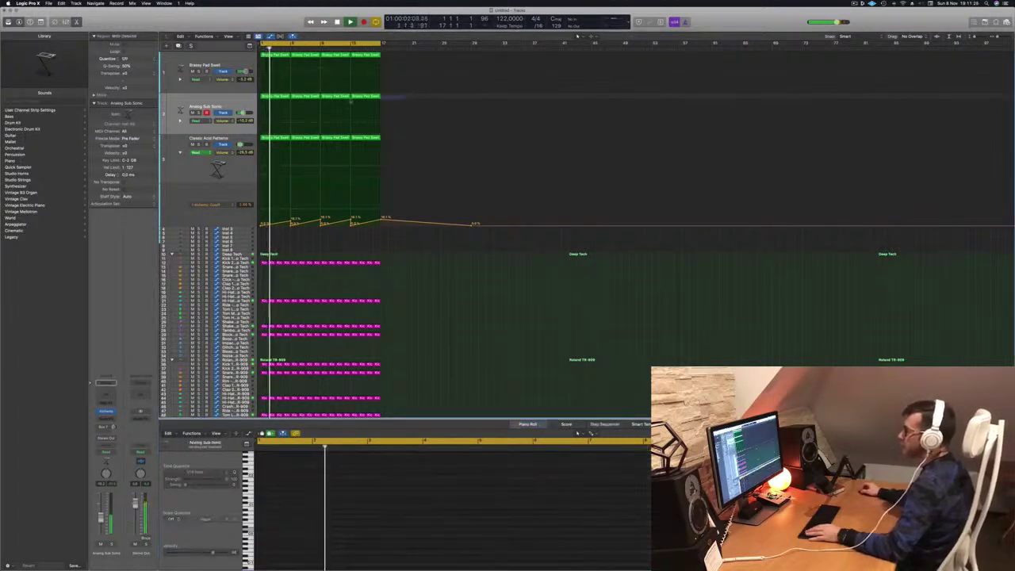
{"action": "left_click", "coordinate": [306, 97]}
{"action": "key", "text": "Delete"}
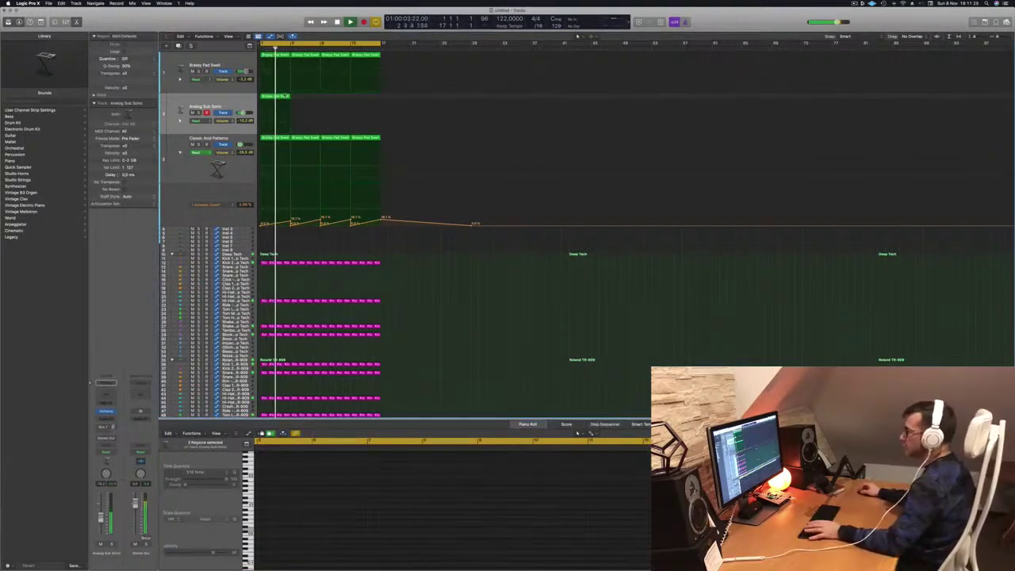
{"action": "left_click", "coordinate": [276, 95]}
{"action": "left_click_drag", "start_coordinate": [279, 97], "coordinate": [336, 117]}
{"action": "left_click", "coordinate": [275, 100], "text": "shift"}
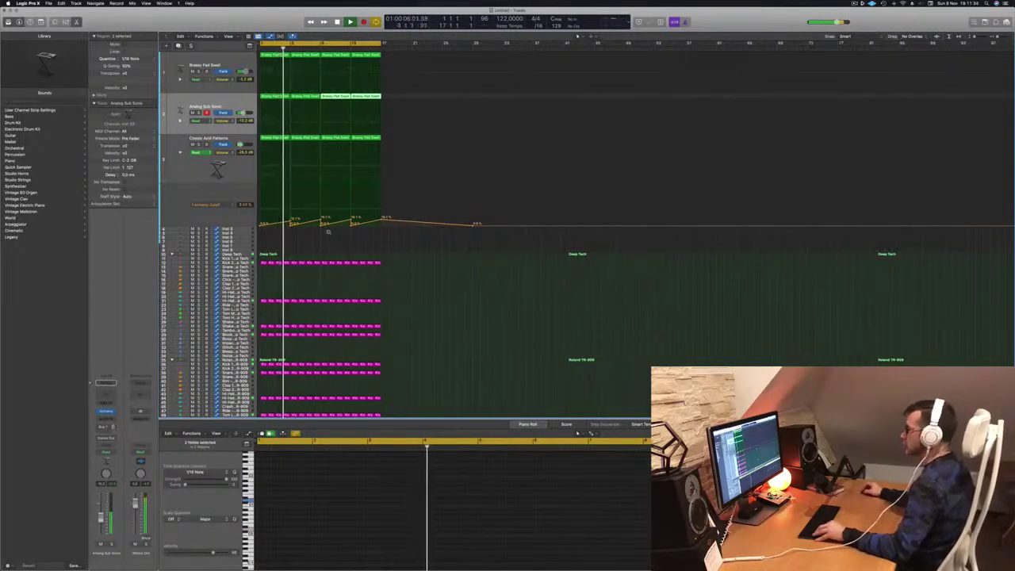
{"action": "left_click", "coordinate": [395, 246]}
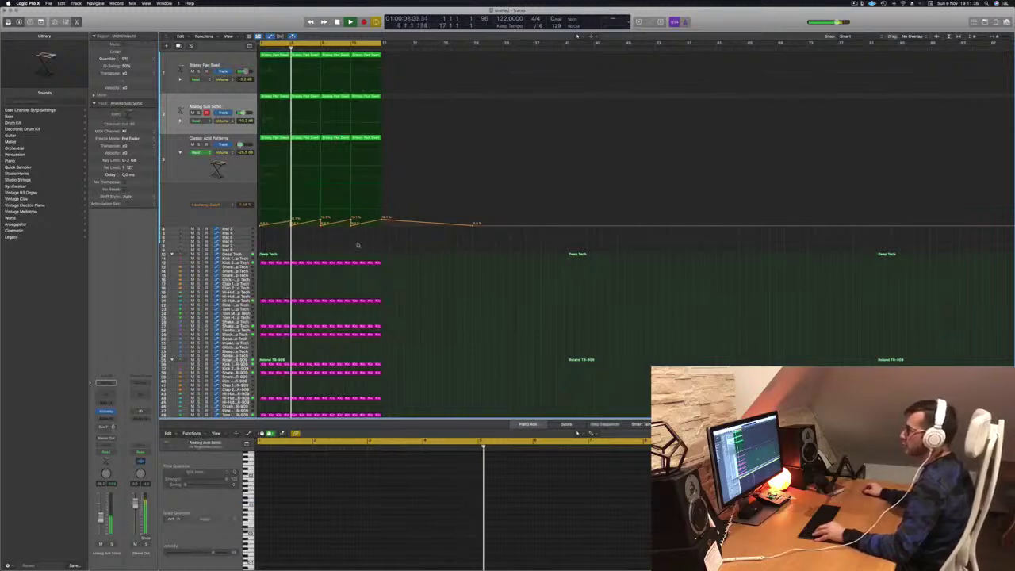
Step: Collapse the Cutoff automation lane of Classic Acid Patterns and create a new track duplicating Analog Sub Sonic's settings
{"action": "left_click", "coordinate": [181, 149]}
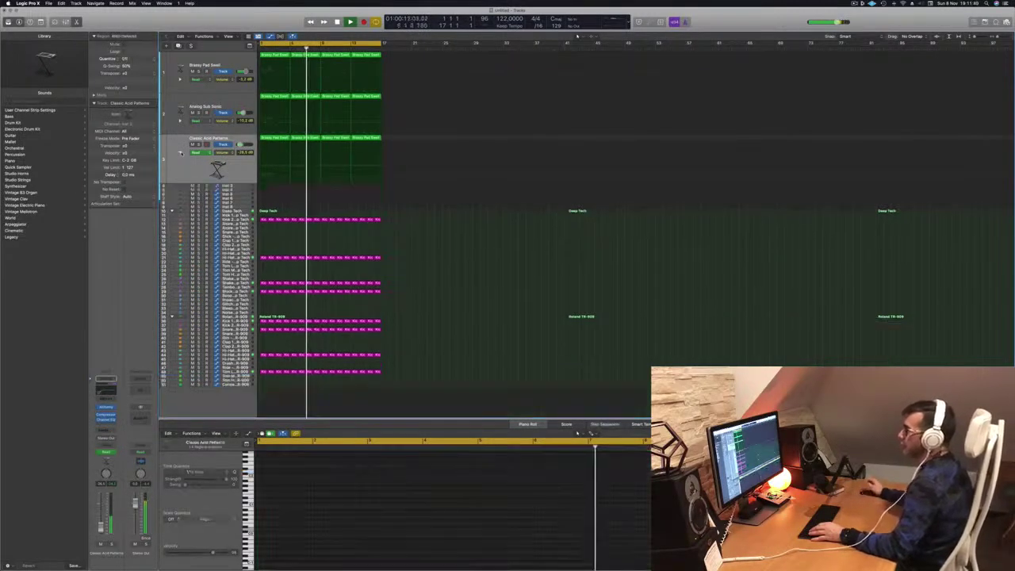
{"action": "key", "text": "a"}
{"action": "key", "text": "Return"}
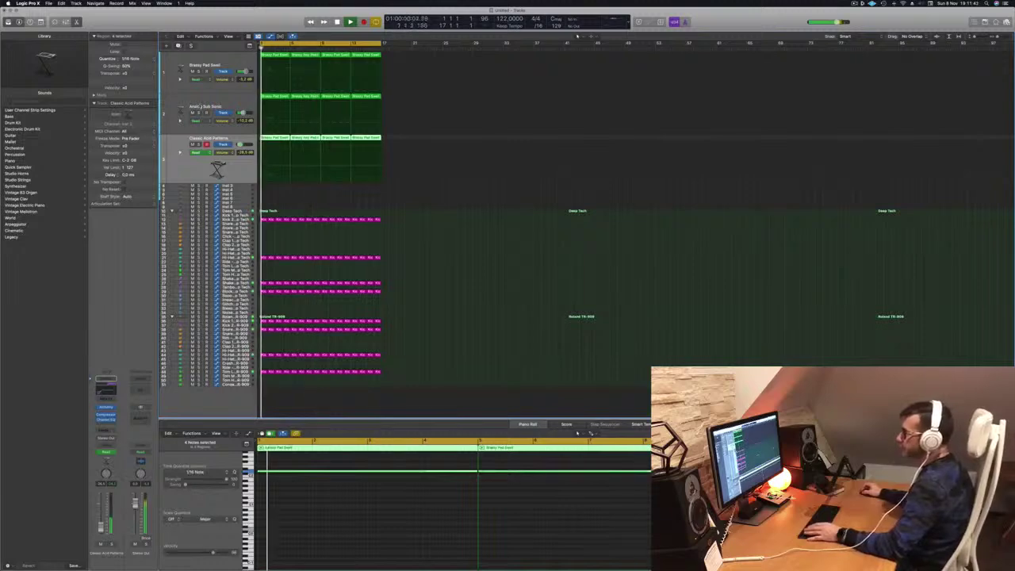
{"action": "key", "text": "Up"}
{"action": "key", "text": "super+d"}
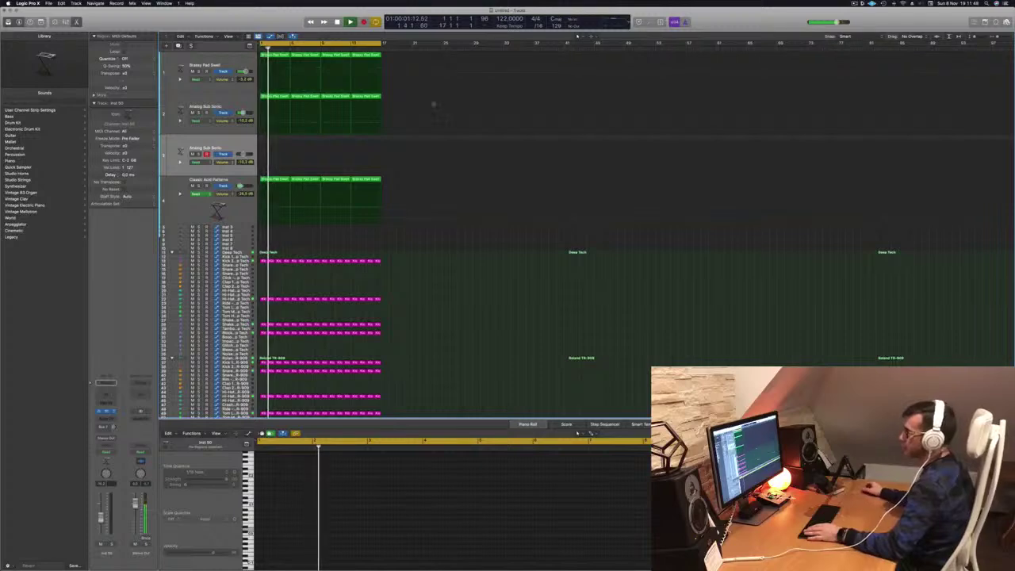
Step: Open Alchemy on the duplicated track and load the Brassy and Funky preset from the Brass category
{"action": "left_click", "coordinate": [106, 412]}
{"action": "left_click_drag", "start_coordinate": [455, 94], "coordinate": [492, 162]}
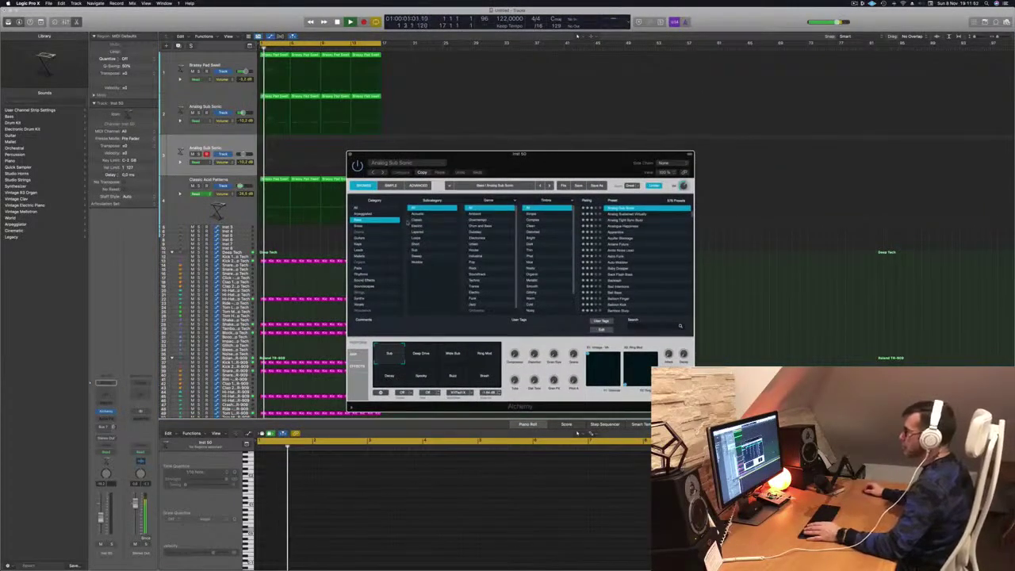
{"action": "left_click", "coordinate": [357, 227]}
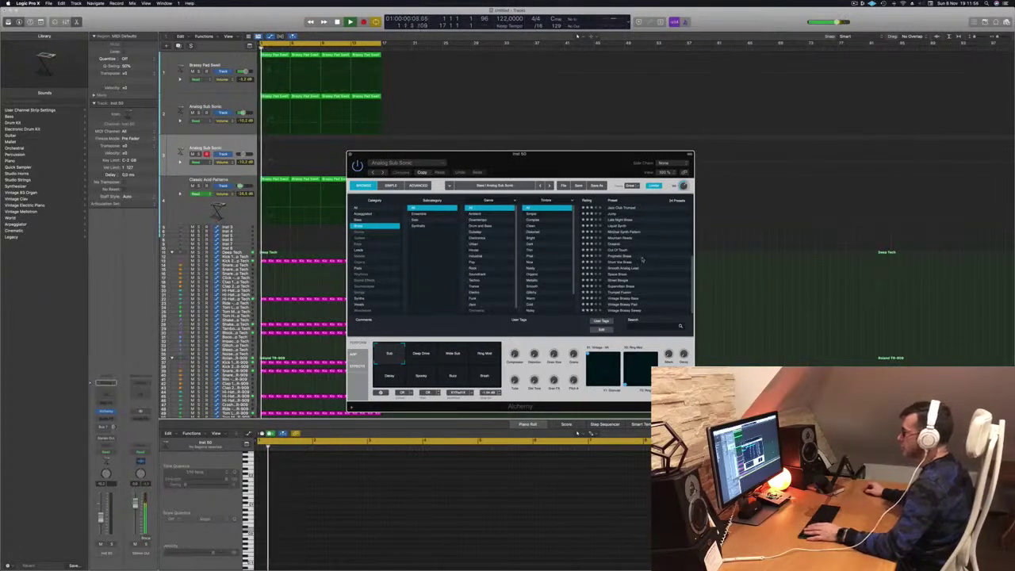
{"action": "scroll", "coordinate": [642, 258], "scroll_direction": "up", "scroll_amount": 5}
{"action": "left_click", "coordinate": [620, 244]}
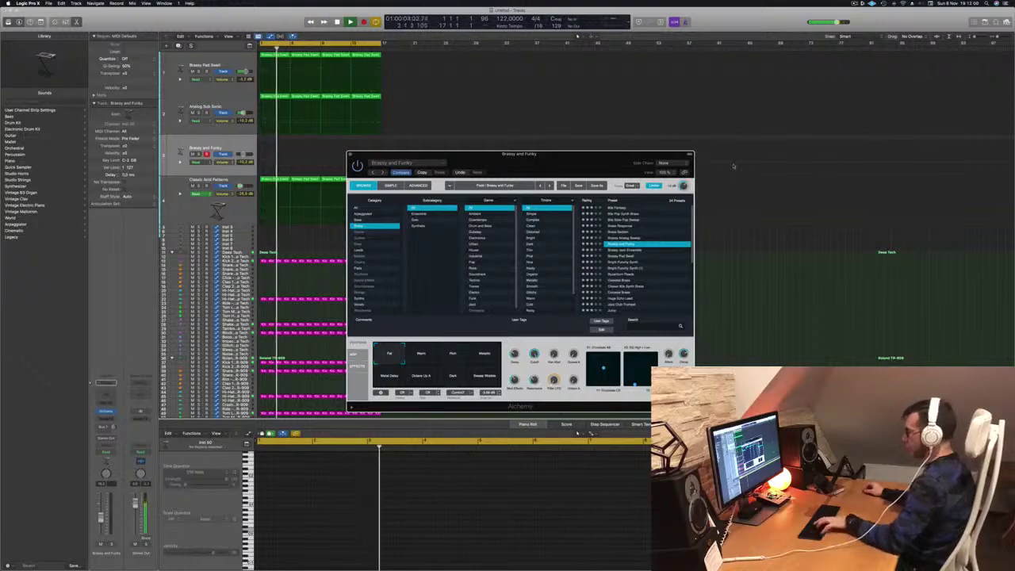
Step: Open Musical Typing, shift it down an octave and try out notes with the Brassy and Funky sound during playback
{"action": "key", "text": "super+k"}
{"action": "key", "text": "f"}
{"action": "key", "text": "z"}
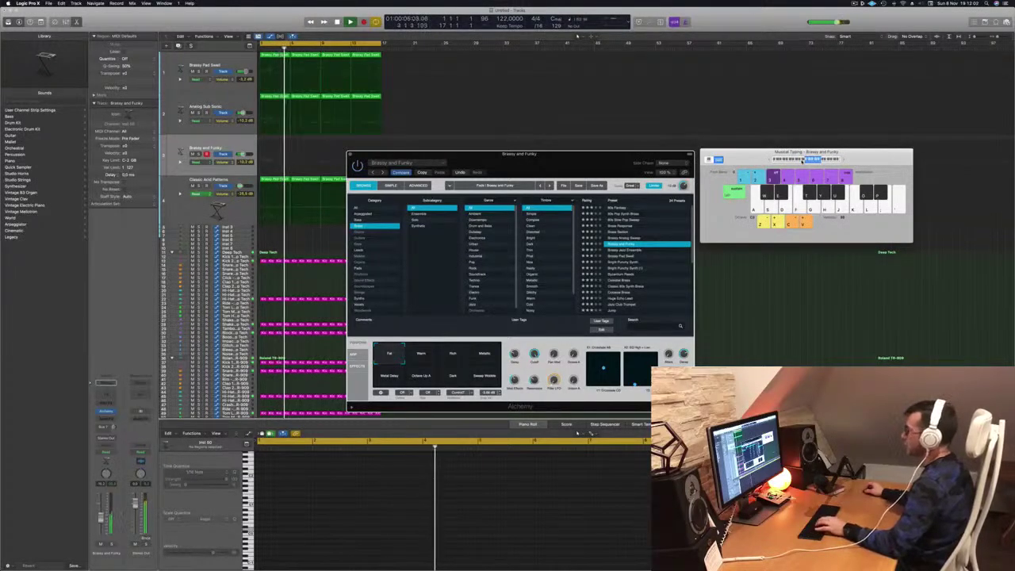
{"action": "key", "text": "f"}
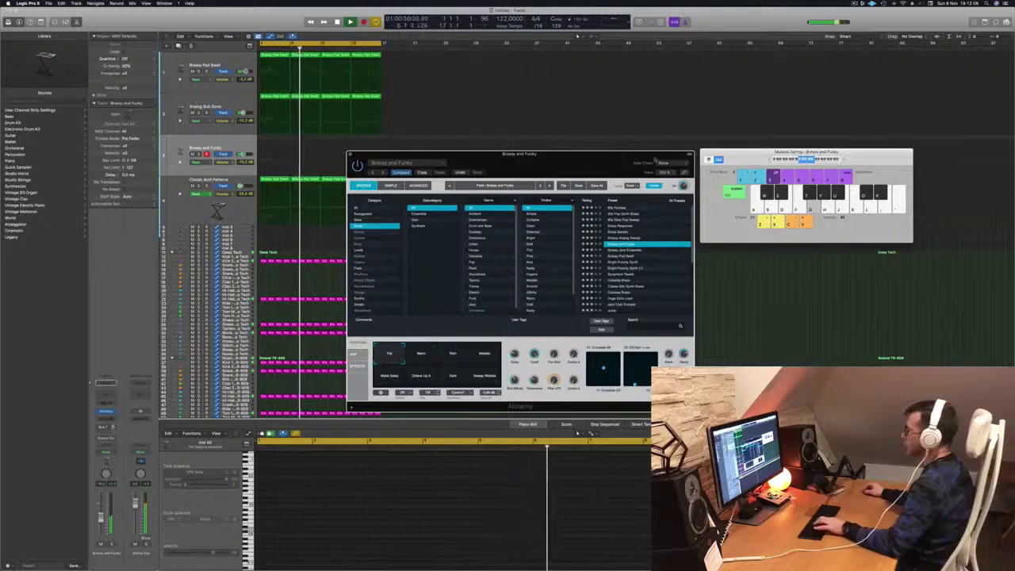
Step: Audition the brass presets from Brassy Jazz Ensemble through Byzantium Reeds in Alchemy while the loop plays
{"action": "left_click_drag", "start_coordinate": [475, 153], "coordinate": [534, 99]}
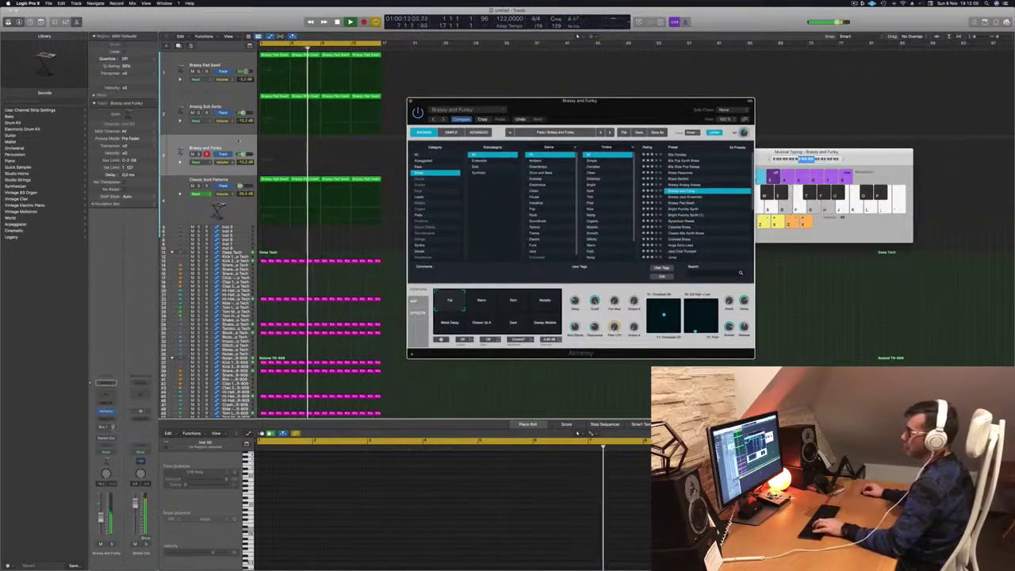
{"action": "left_click", "coordinate": [577, 433]}
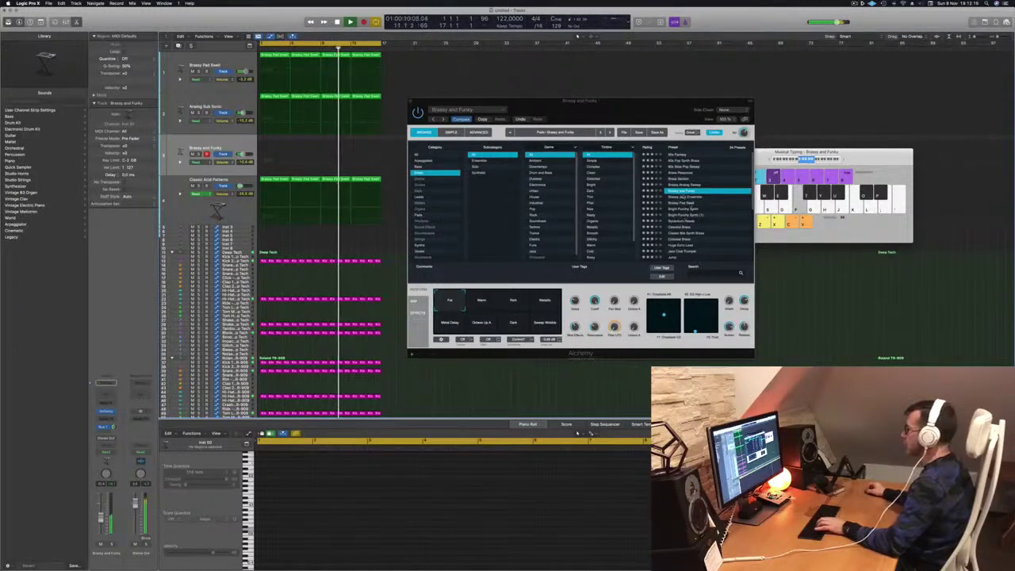
{"action": "left_click", "coordinate": [681, 197]}
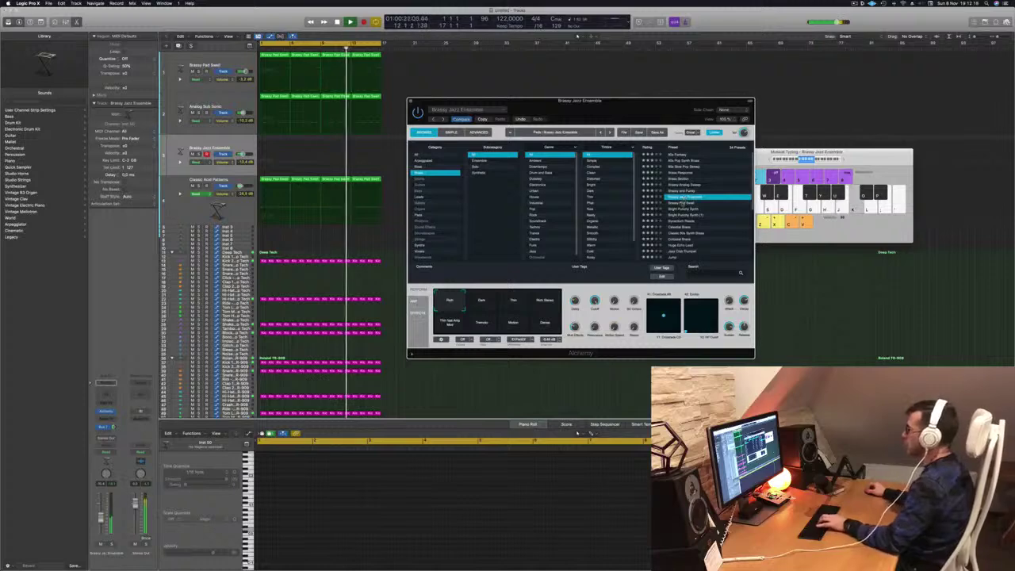
{"action": "left_click", "coordinate": [681, 202]}
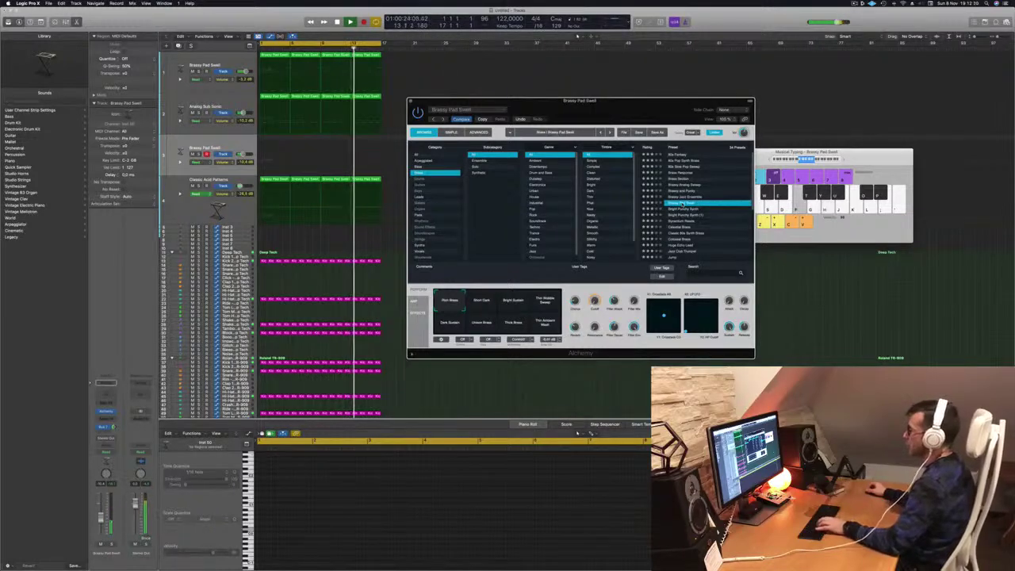
{"action": "left_click", "coordinate": [682, 209]}
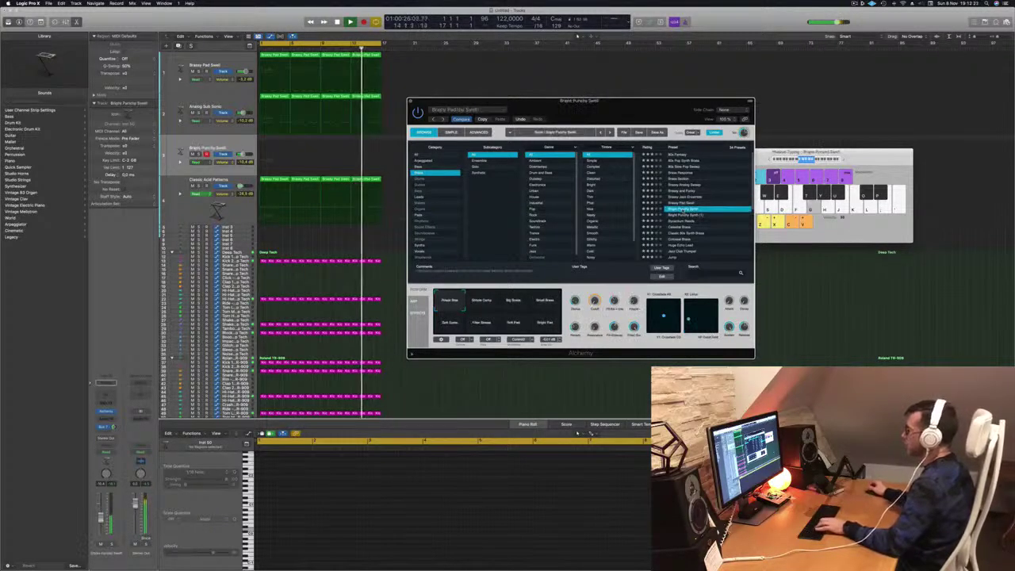
{"action": "left_click", "coordinate": [680, 215]}
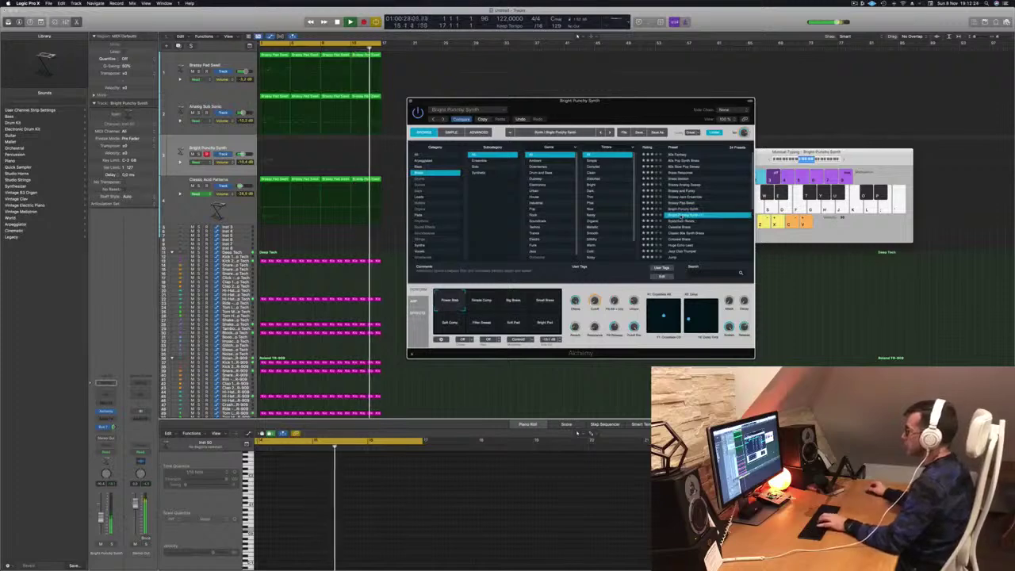
{"action": "left_click", "coordinate": [680, 221]}
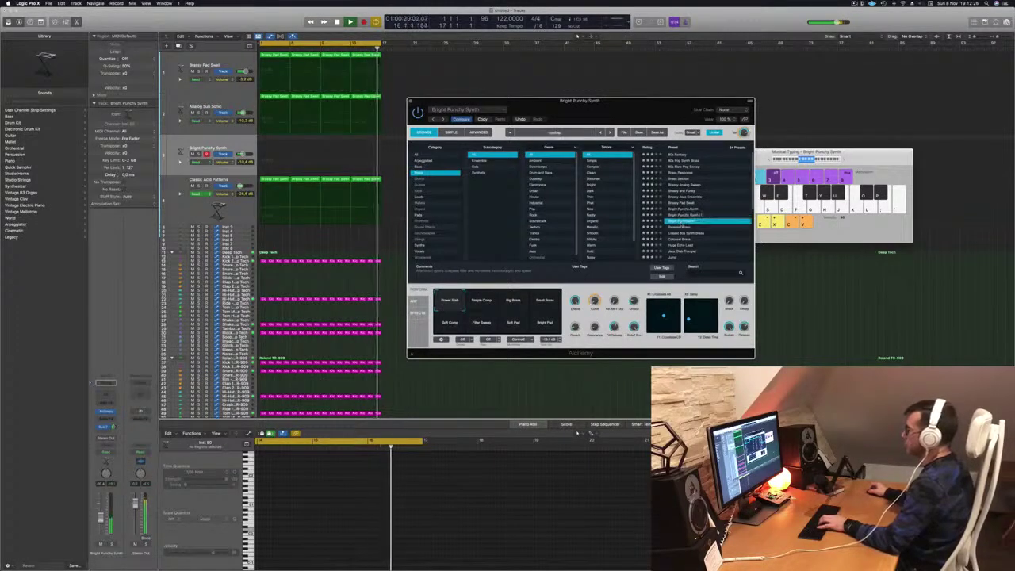
{"action": "key", "text": "Down"}
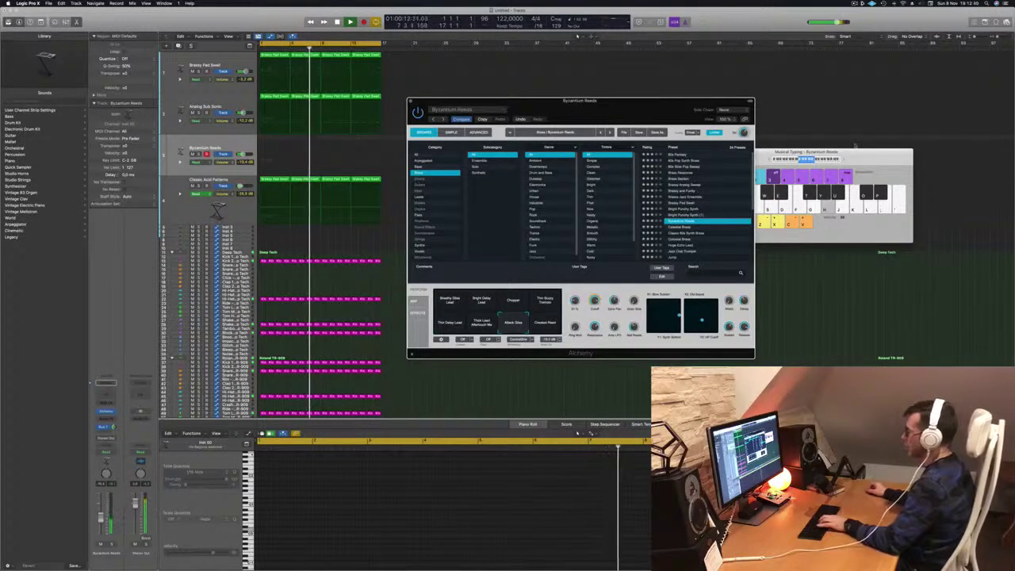
Step: Load the Celestial Brass preset and try out notes on it with Musical Typing while lowering the track's volume
{"action": "left_click_drag", "start_coordinate": [855, 150], "coordinate": [855, 103]}
{"action": "key", "text": "k"}
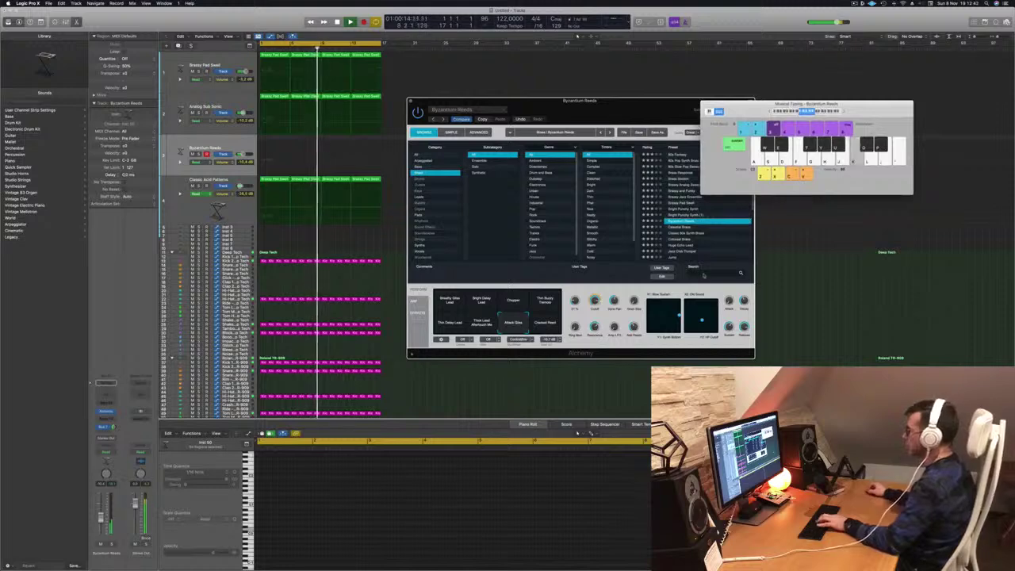
{"action": "left_click", "coordinate": [678, 227]}
{"action": "left_click", "coordinate": [676, 228]}
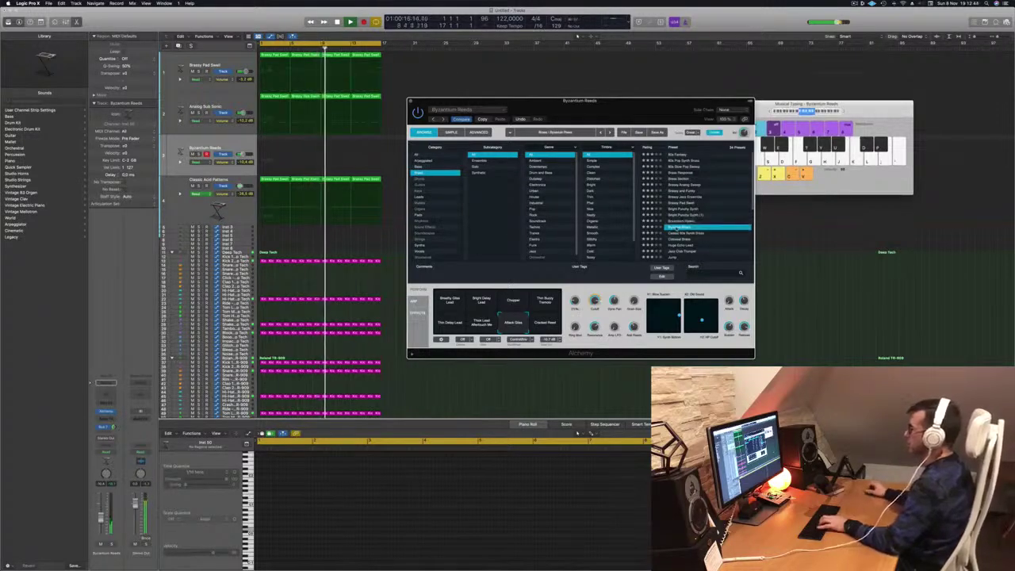
{"action": "key", "text": "h"}
{"action": "key", "text": "j"}
{"action": "key", "text": "h"}
{"action": "key", "text": "j"}
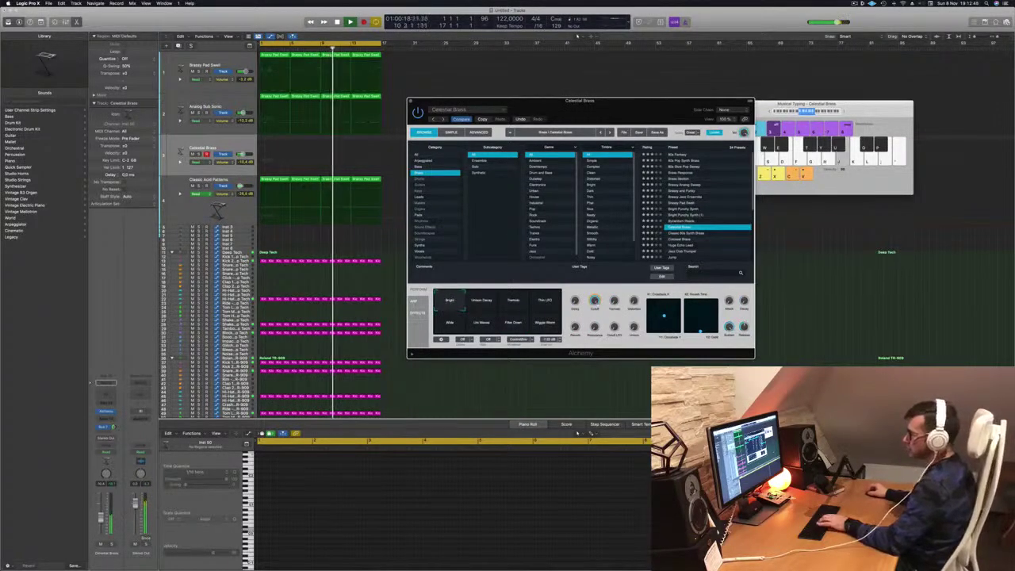
{"action": "left_click_drag", "start_coordinate": [242, 154], "coordinate": [240, 154]}
{"action": "key", "text": "k"}
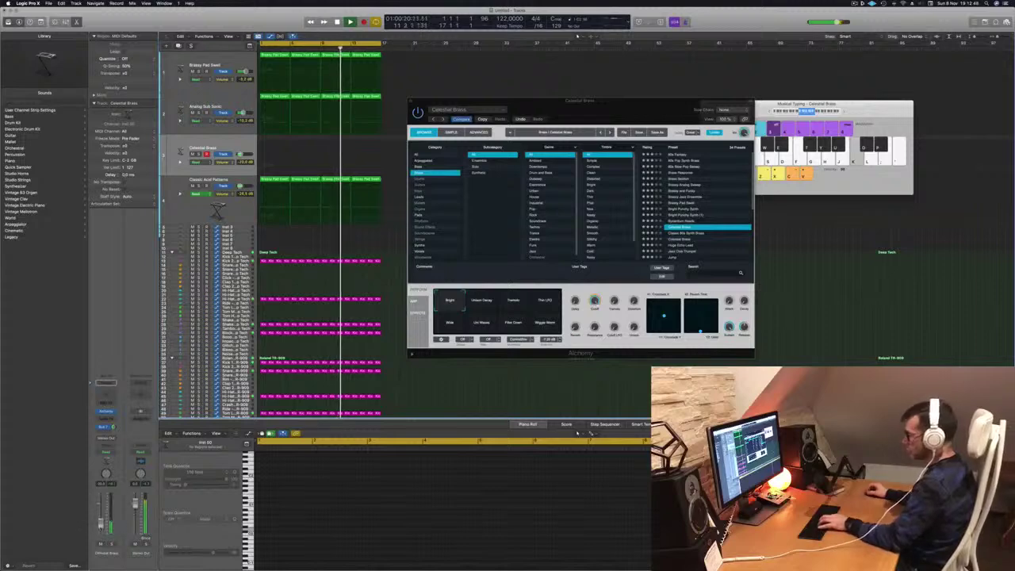
{"action": "key", "text": "k"}
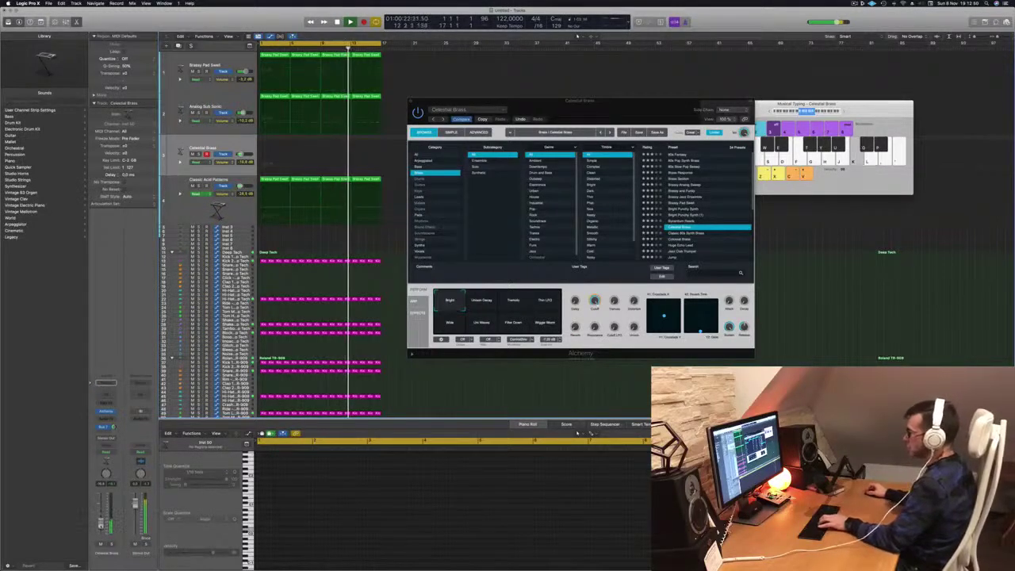
{"action": "key", "text": "j"}
{"action": "key", "text": "h"}
{"action": "key", "text": "j"}
Step: Audition the Unison Decay, Tremolo and Thin LFO snapshots of Celestial Brass with notes from Musical Typing
{"action": "left_click", "coordinate": [485, 303]}
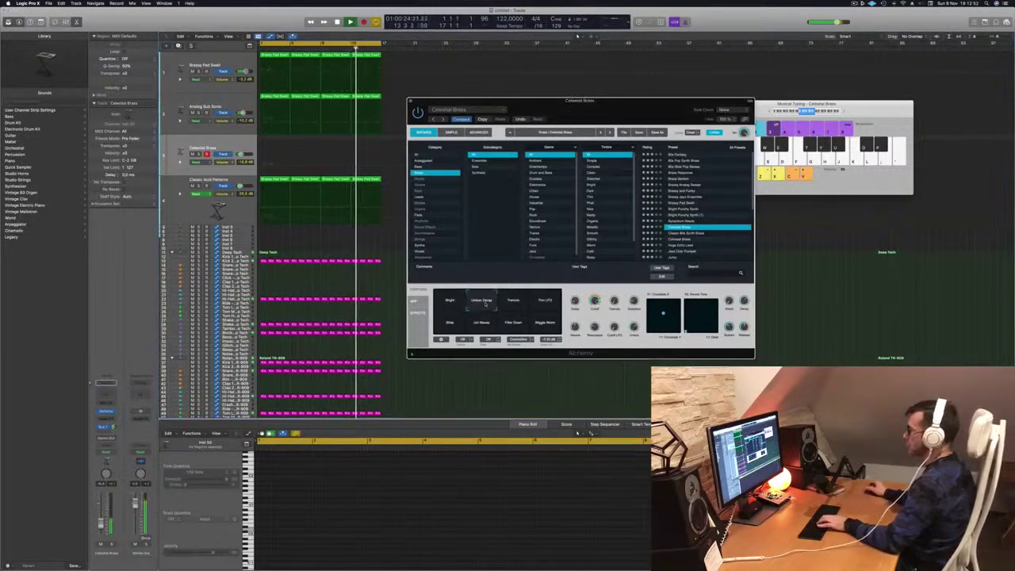
{"action": "key", "text": "j"}
{"action": "key", "text": "k"}
{"action": "left_click", "coordinate": [515, 302]}
{"action": "key", "text": "h"}
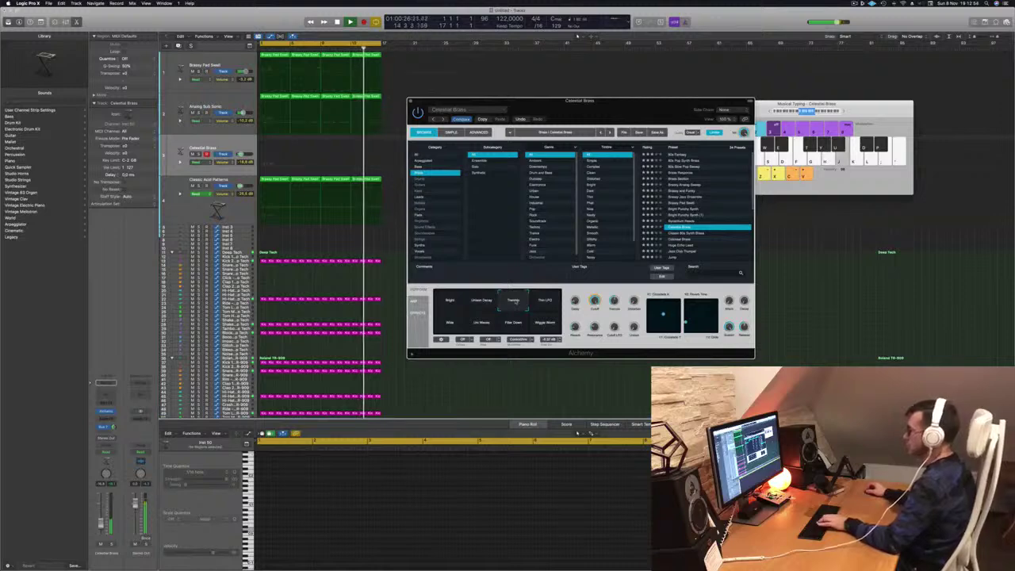
{"action": "left_click", "coordinate": [545, 302]}
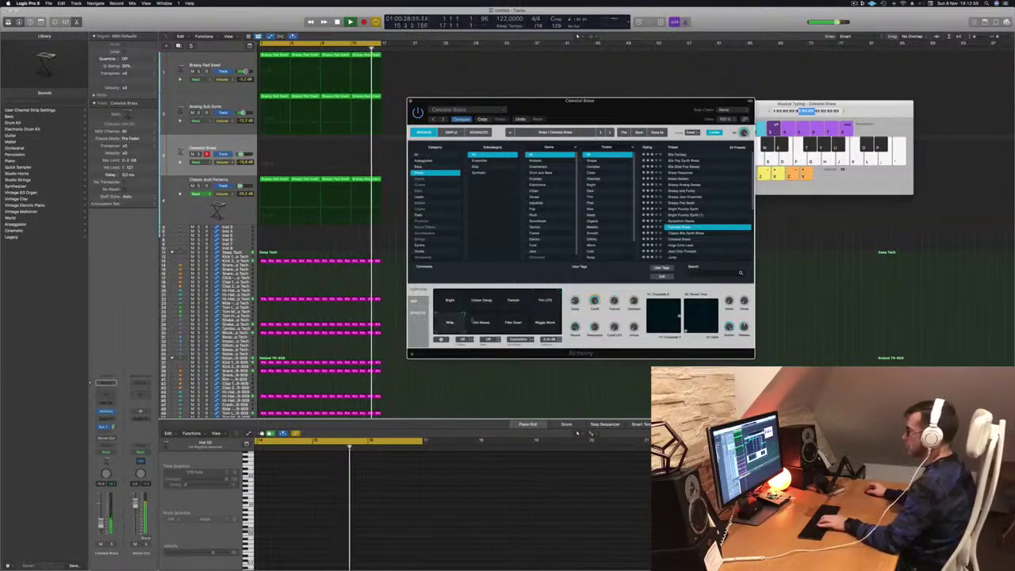
Step: Load the Classic 80s Synth Brass preset with its Big and Bright Saws snapshot and set the track volume to -17.0 dB
{"action": "left_click", "coordinate": [695, 233]}
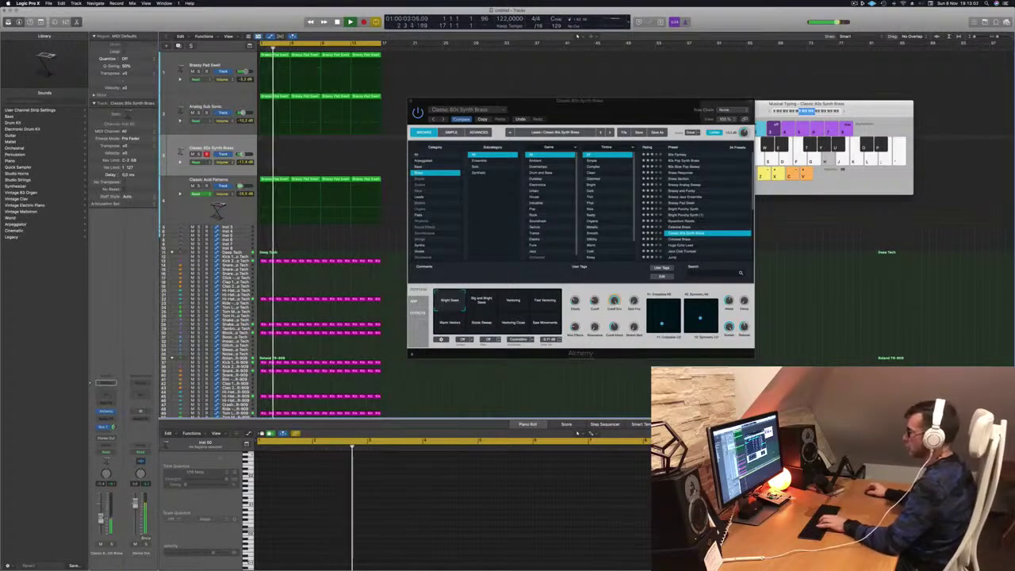
{"action": "left_click", "coordinate": [474, 304]}
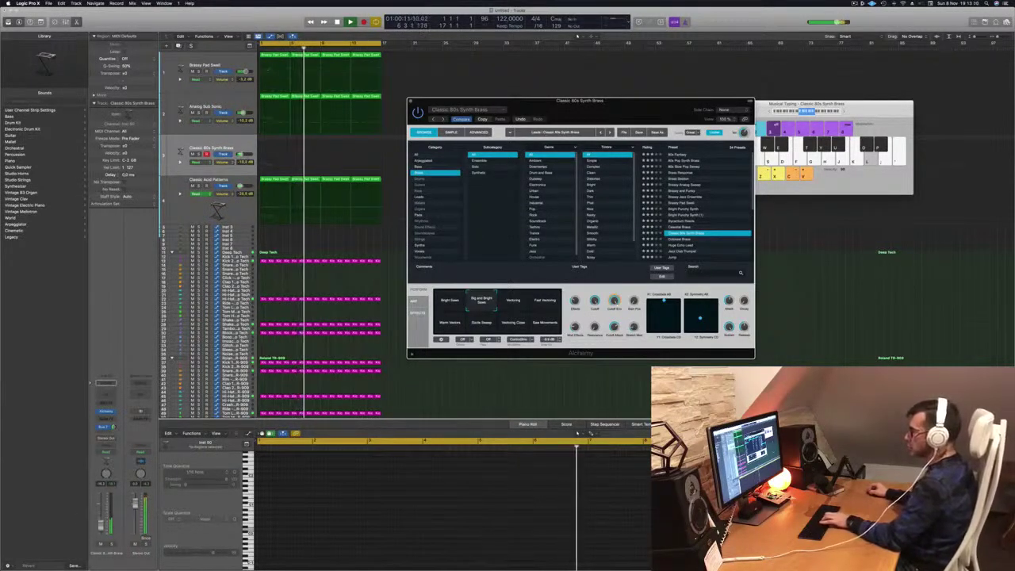
{"action": "left_click_drag", "start_coordinate": [102, 524], "coordinate": [102, 528]}
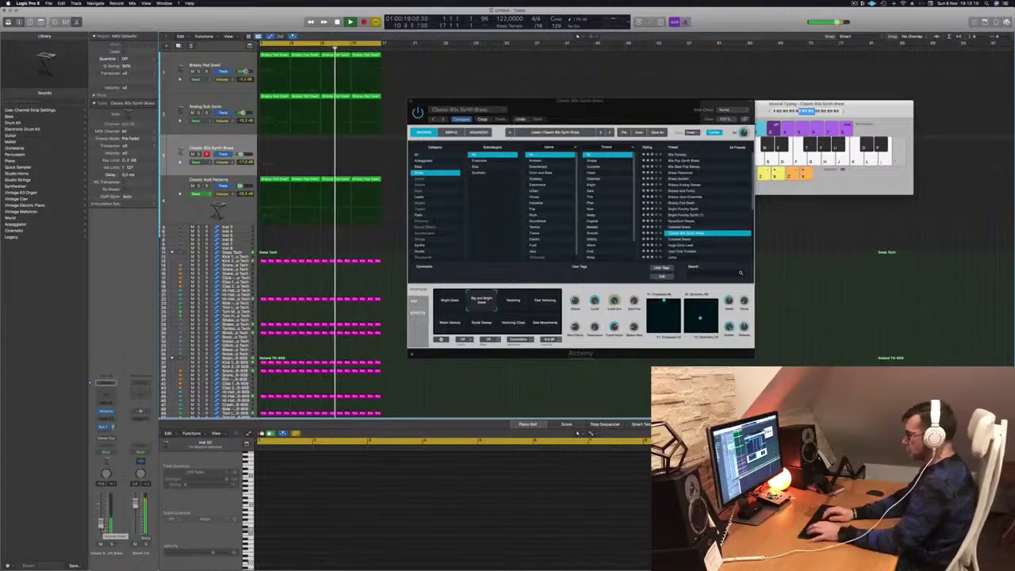
Step: Record a brass line with Musical Typing on the Classic 80s Synth Brass track across the cycle and play it back
{"action": "key", "text": "r"}
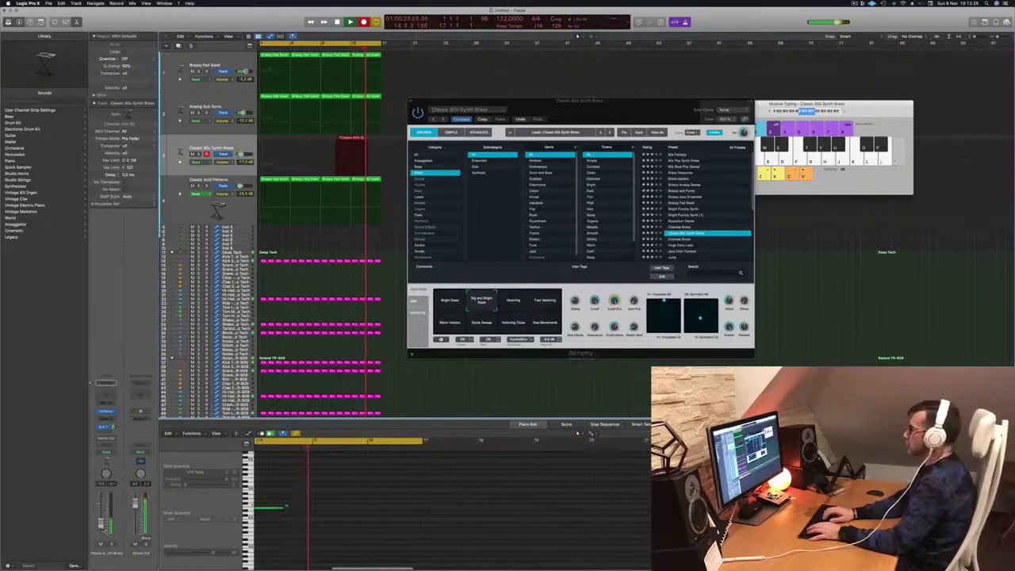
{"action": "key", "text": "semicolon"}
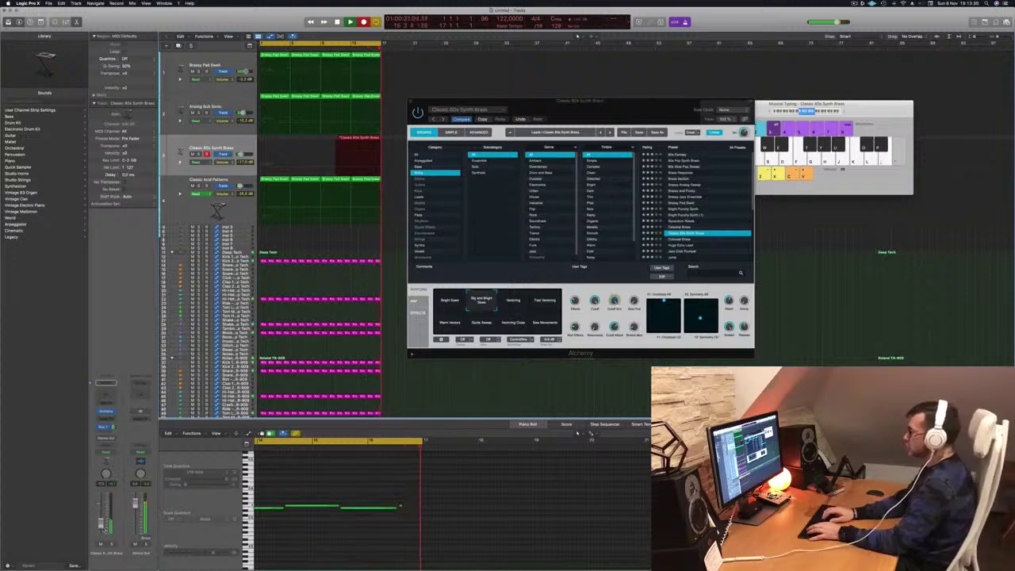
{"action": "key", "text": "space"}
{"action": "key", "text": "space"}
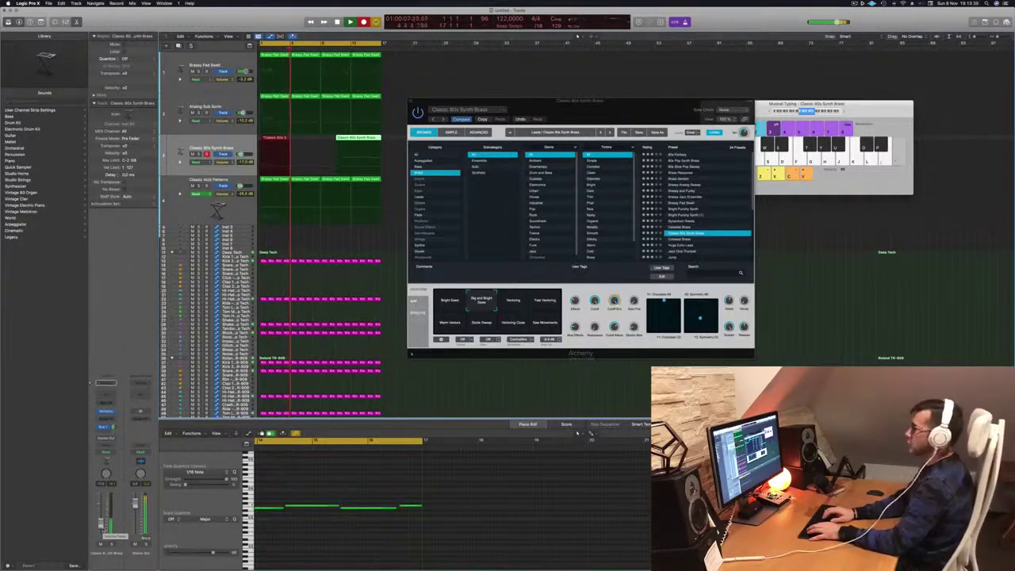
{"action": "key", "text": "space"}
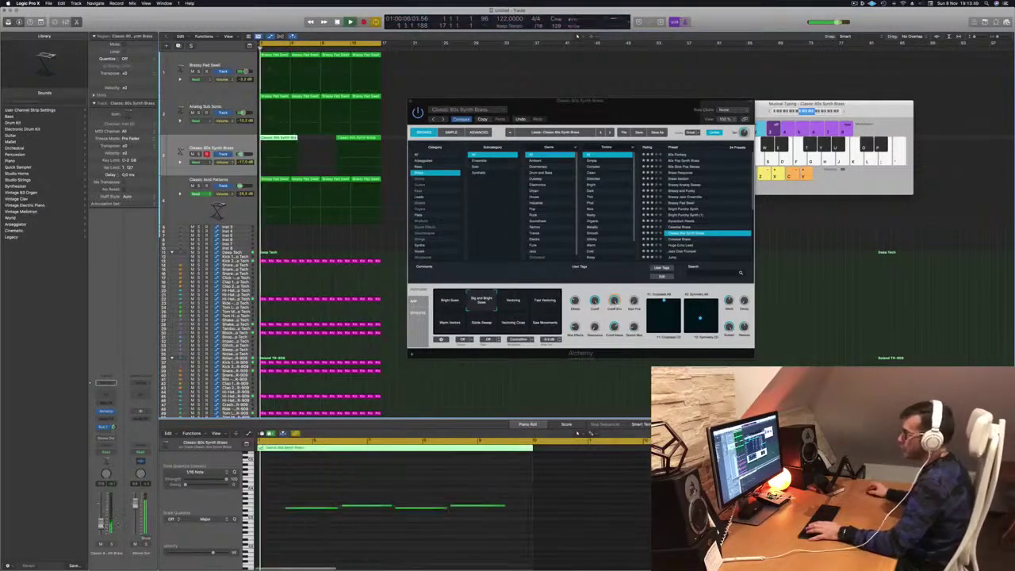
{"action": "key", "text": "space"}
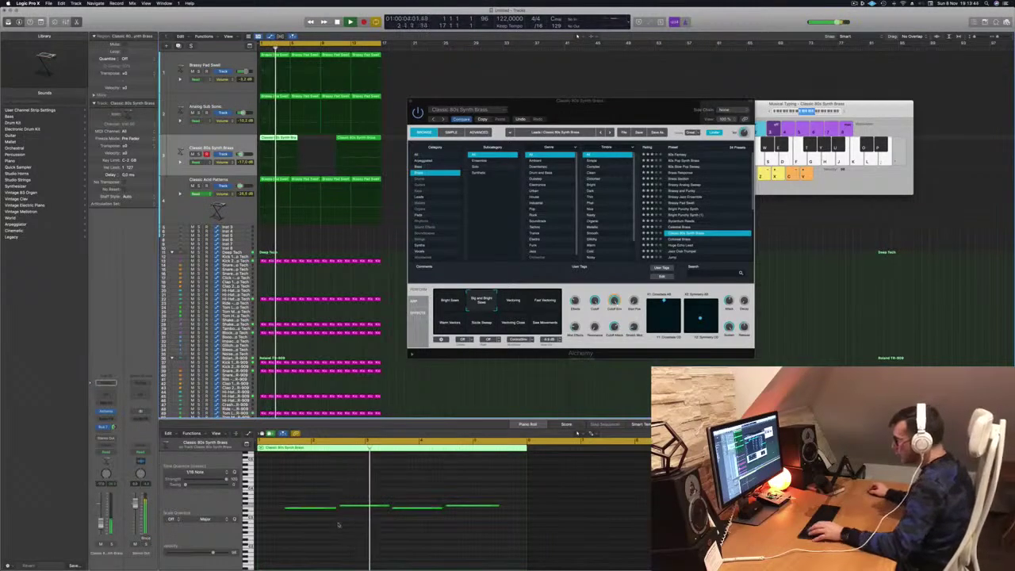
Step: Delete the recorded region at the start of the Classic 80s Synth Brass track, keeping the one near the cycle's end
{"action": "key", "text": "super+a"}
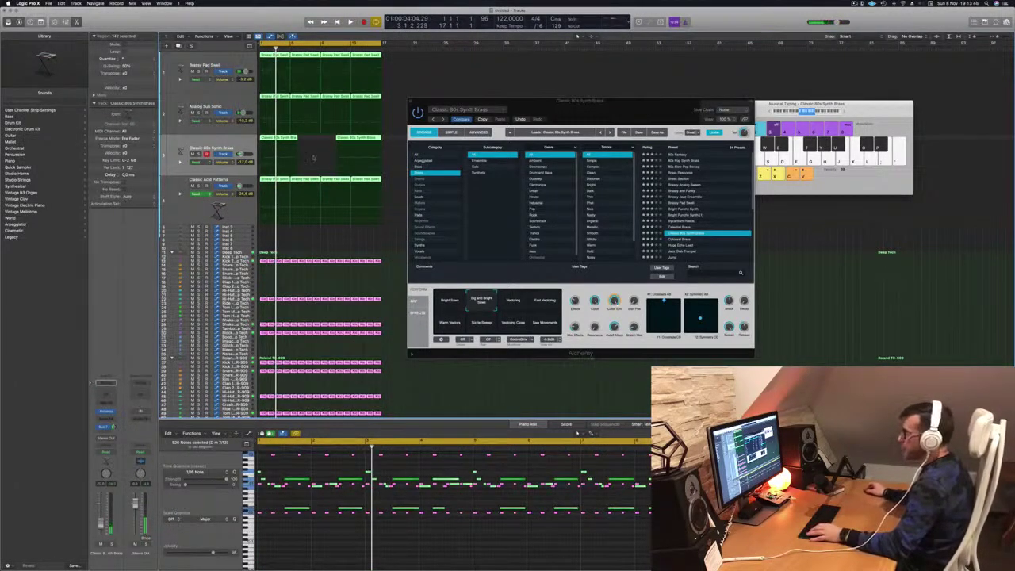
{"action": "left_click", "coordinate": [291, 138]}
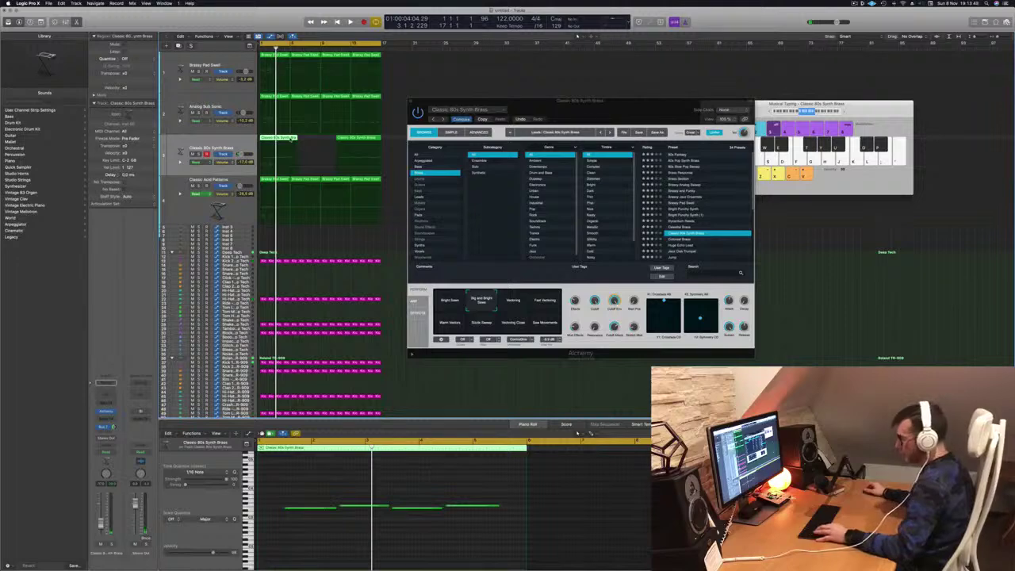
{"action": "key", "text": "Delete"}
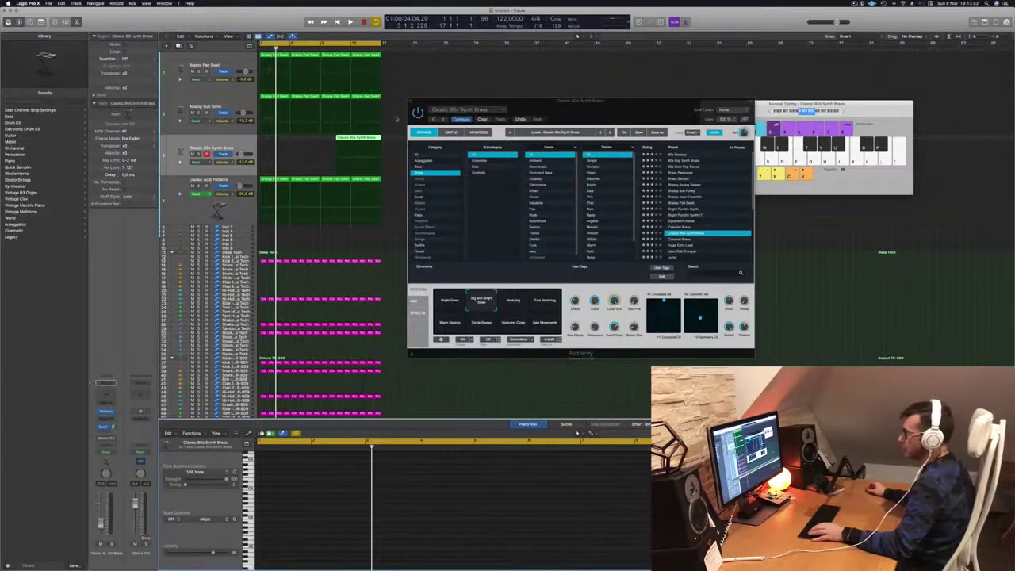
{"action": "left_click", "coordinate": [317, 124]}
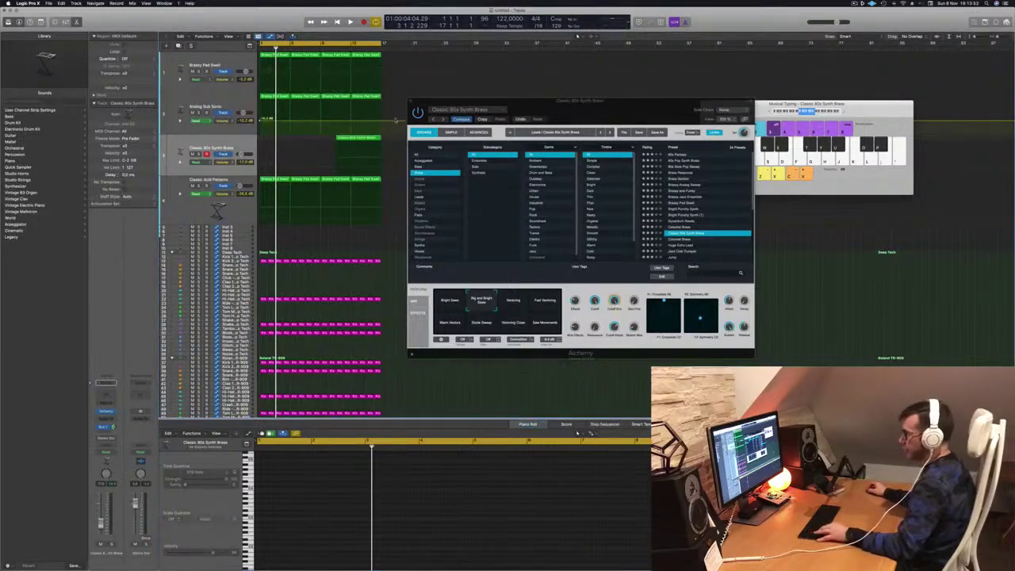
Step: Open the undo history during playback, undo back past the MIDI cycle recording and redo the undone edits
{"action": "left_click", "coordinate": [358, 138]}
{"action": "key", "text": "space"}
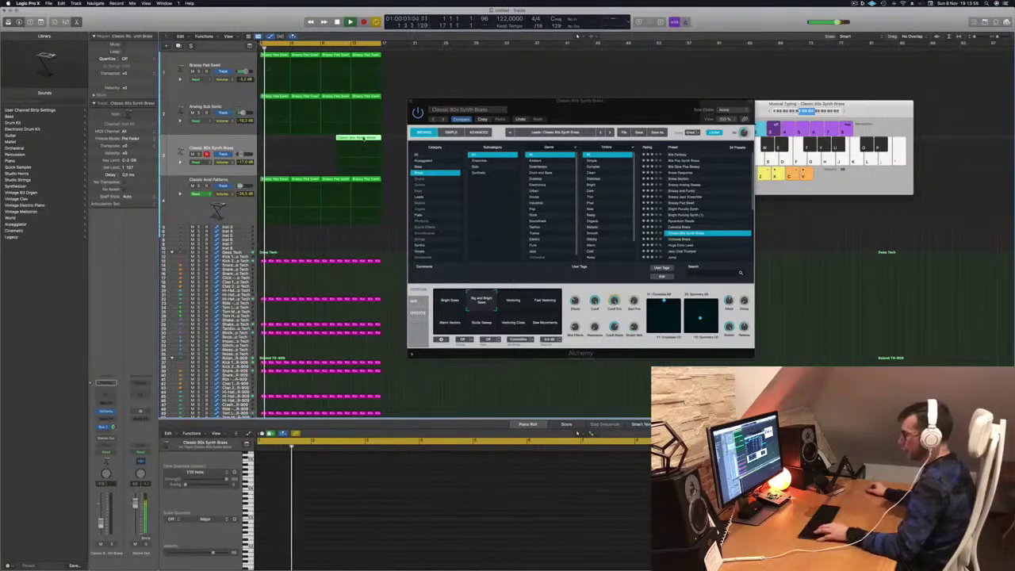
{"action": "key", "text": "alt+z"}
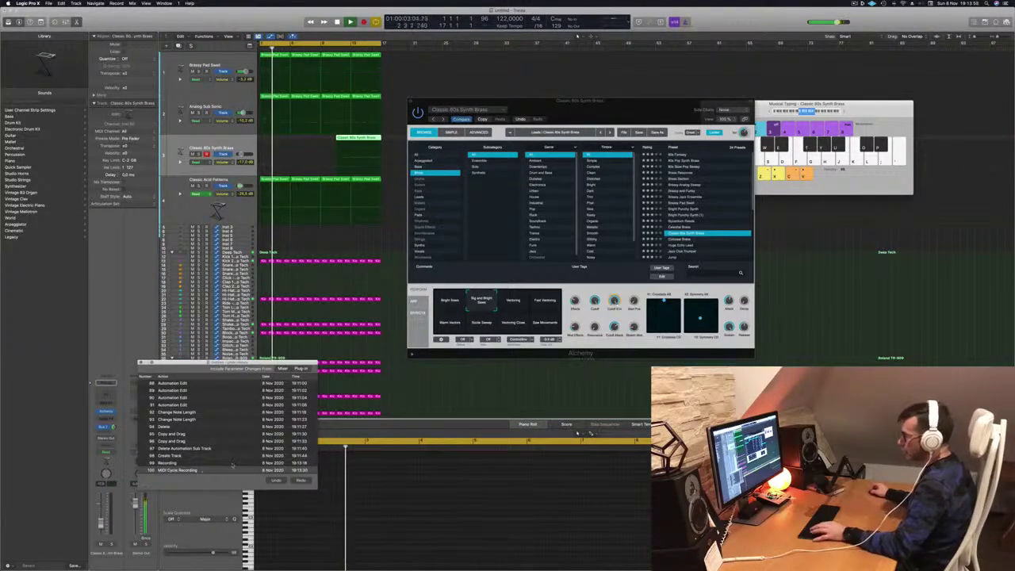
{"action": "left_click", "coordinate": [277, 480]}
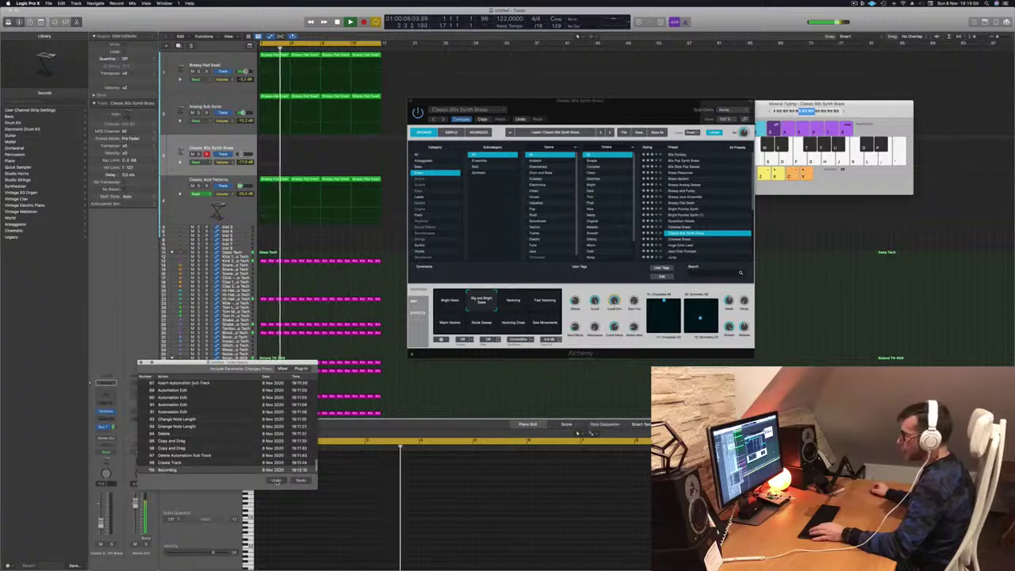
{"action": "left_click", "coordinate": [300, 481]}
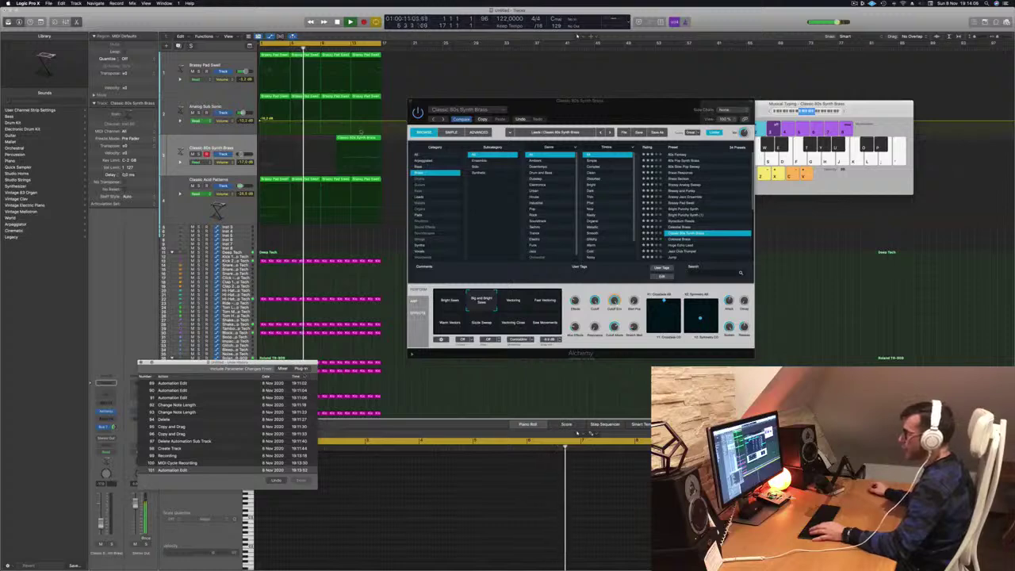
Step: Move the remaining Classic 80s Synth Brass region to the start of the track and quantize its notes to 1/16
{"action": "left_click", "coordinate": [354, 138]}
{"action": "left_click_drag", "start_coordinate": [356, 138], "coordinate": [281, 138]}
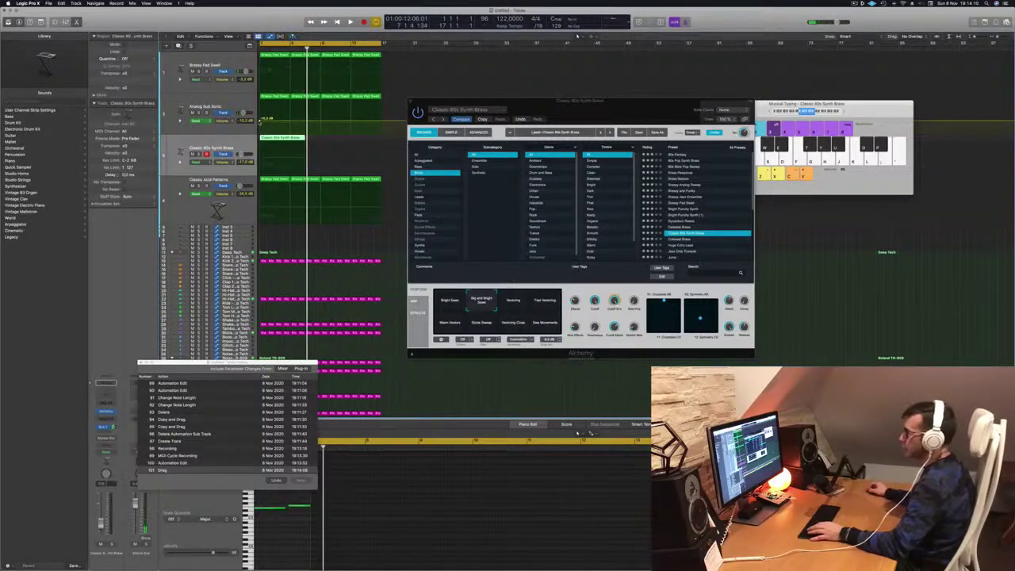
{"action": "key", "text": "r"}
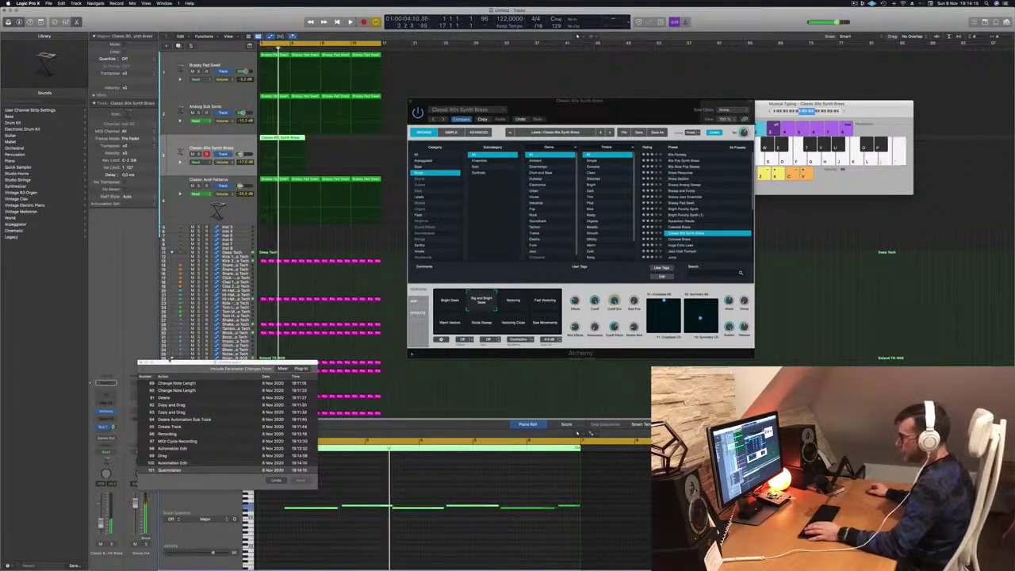
{"action": "key", "text": "alt+z"}
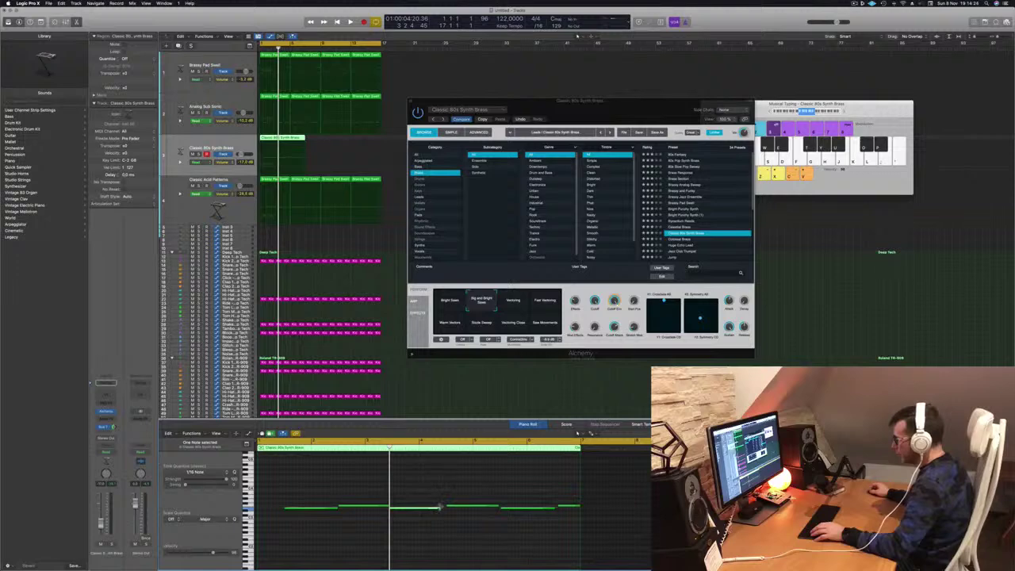
Step: Lengthen the third note of the Classic 80s Synth Brass region slightly toward the following note
{"action": "left_click_drag", "start_coordinate": [440, 506], "coordinate": [444, 507]}
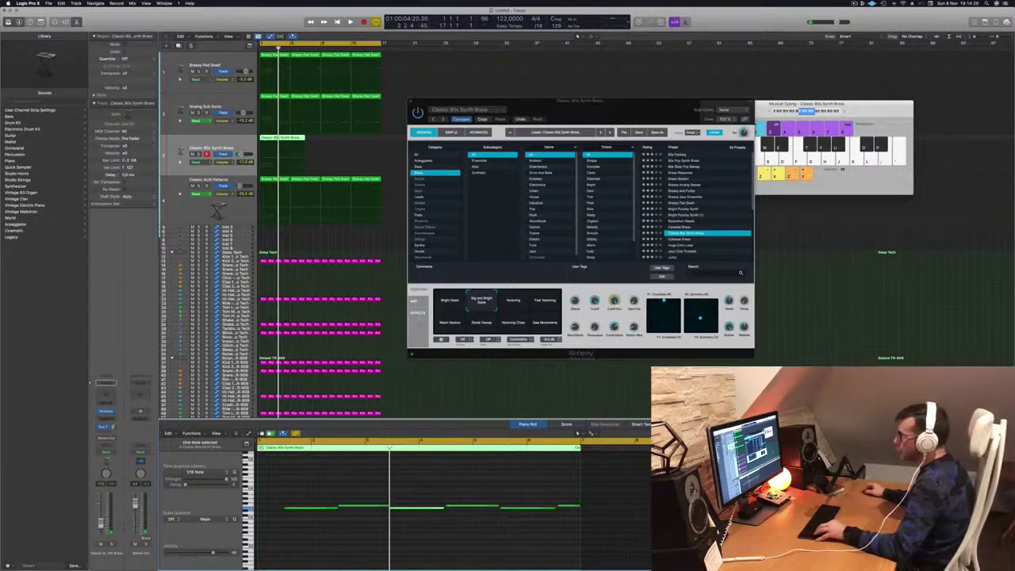
{"action": "left_click", "coordinate": [266, 164]}
{"action": "left_click", "coordinate": [298, 140]}
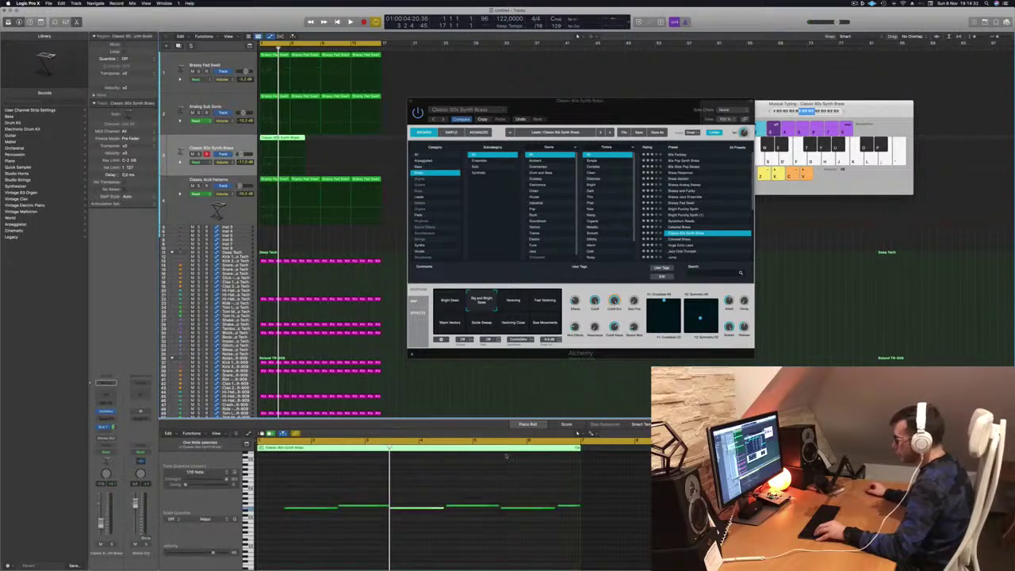
Step: Split the Classic 80s Synth Brass region midway through bar 5, splitting the crossing notes, and delete the part after the cut
{"action": "scroll", "coordinate": [312, 145], "scroll_direction": "up", "scroll_amount": 5}
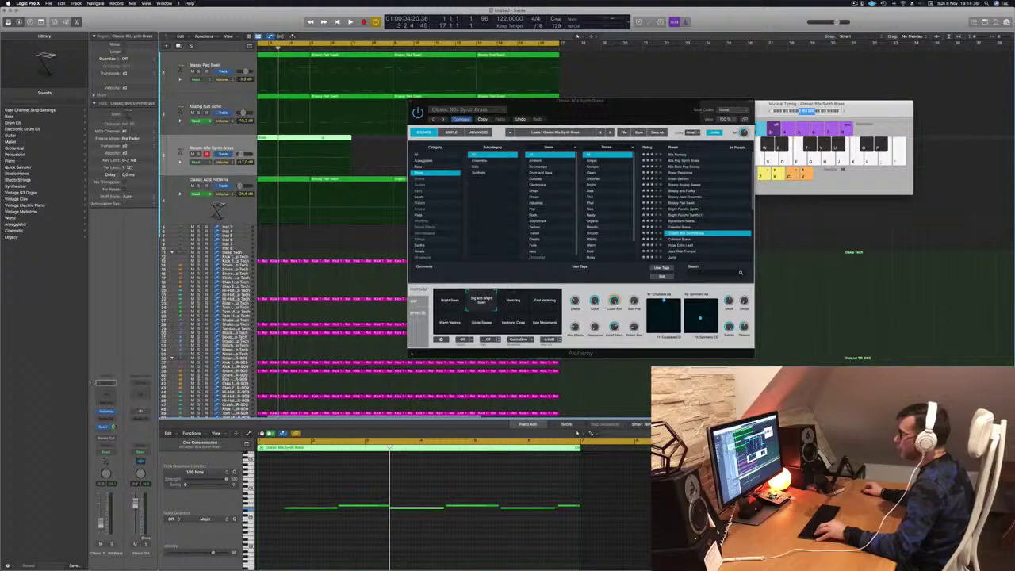
{"action": "left_click", "coordinate": [323, 139]}
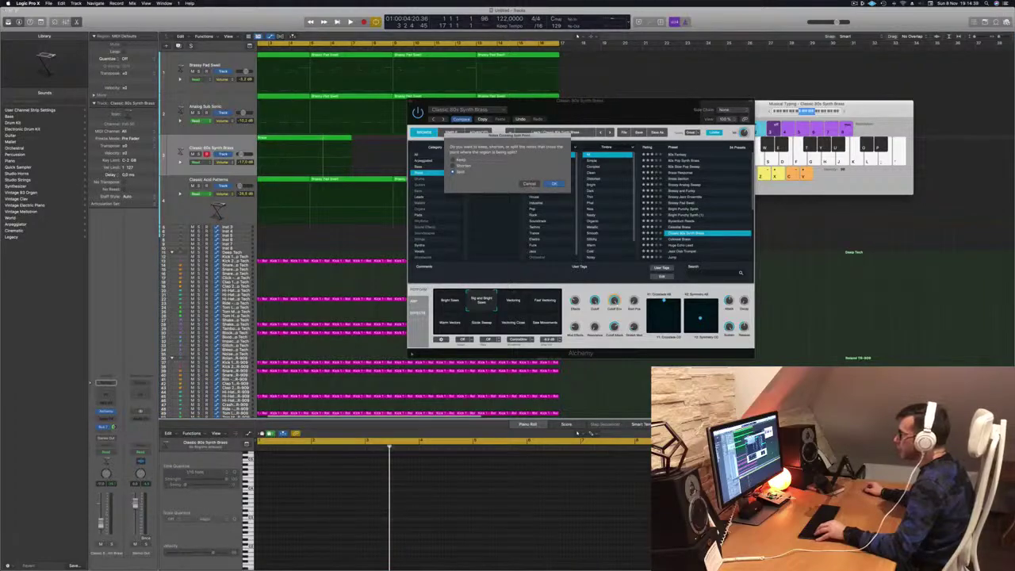
{"action": "key", "text": "Return"}
{"action": "left_click", "coordinate": [320, 138]}
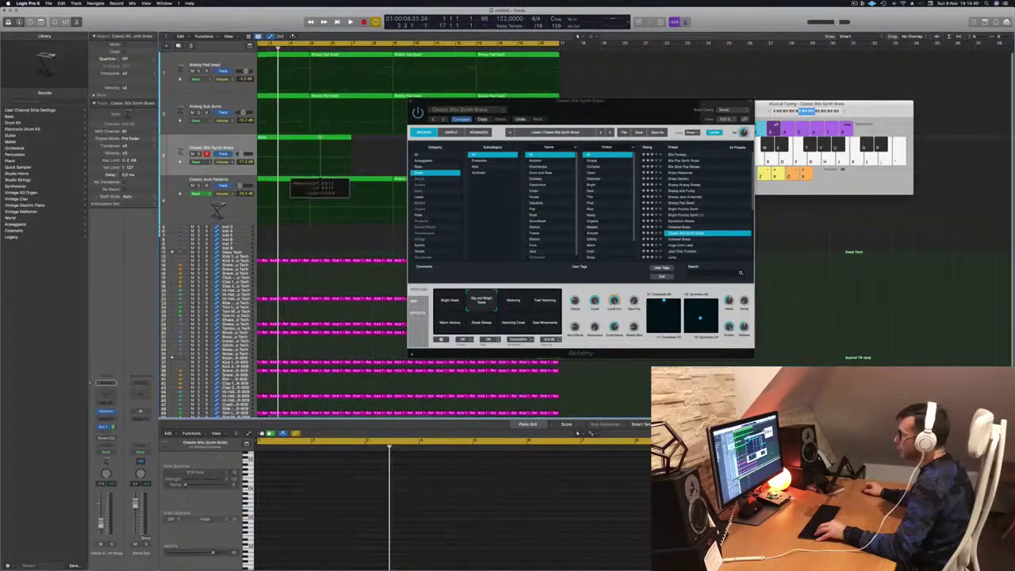
{"action": "key", "text": "Delete"}
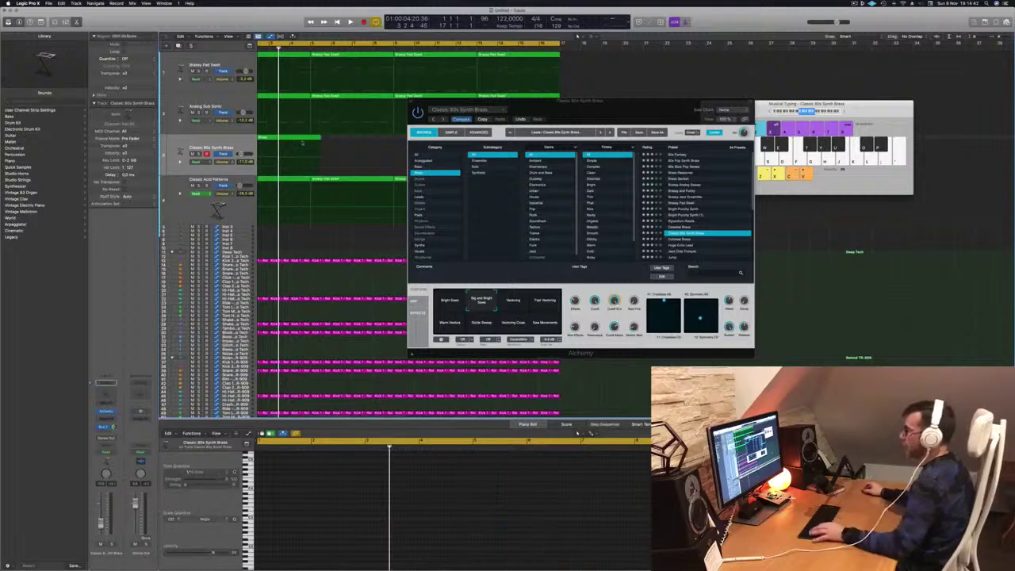
Step: Copy the brass region's second note to the region's start and shorten the last note to end at bar 5
{"action": "left_click_drag", "start_coordinate": [569, 103], "coordinate": [742, 125]}
{"action": "key", "text": "super+Left"}
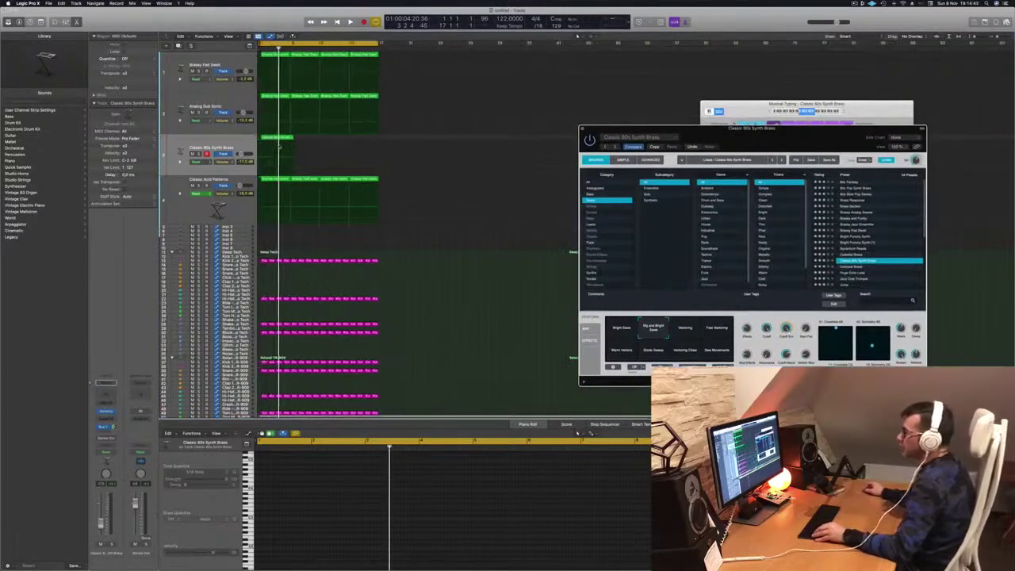
{"action": "left_click", "coordinate": [277, 138]}
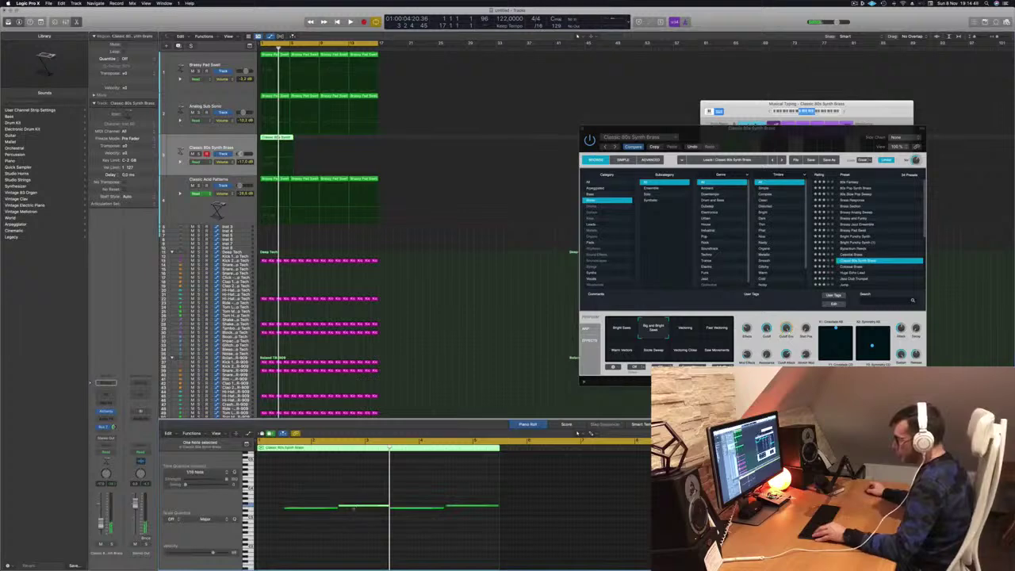
{"action": "left_click_drag", "start_coordinate": [353, 509], "coordinate": [282, 505]}
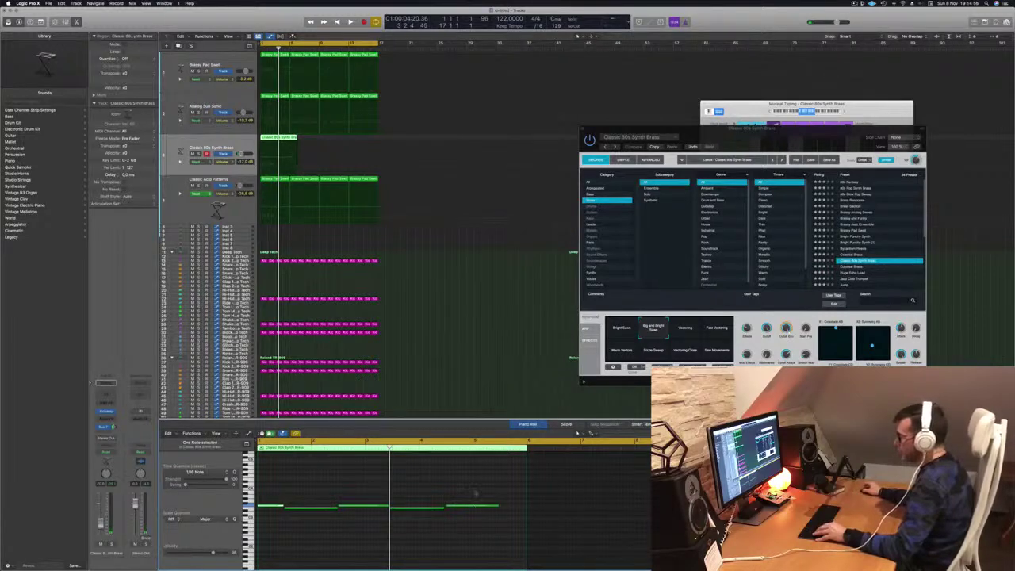
{"action": "left_click_drag", "start_coordinate": [496, 505], "coordinate": [471, 507]}
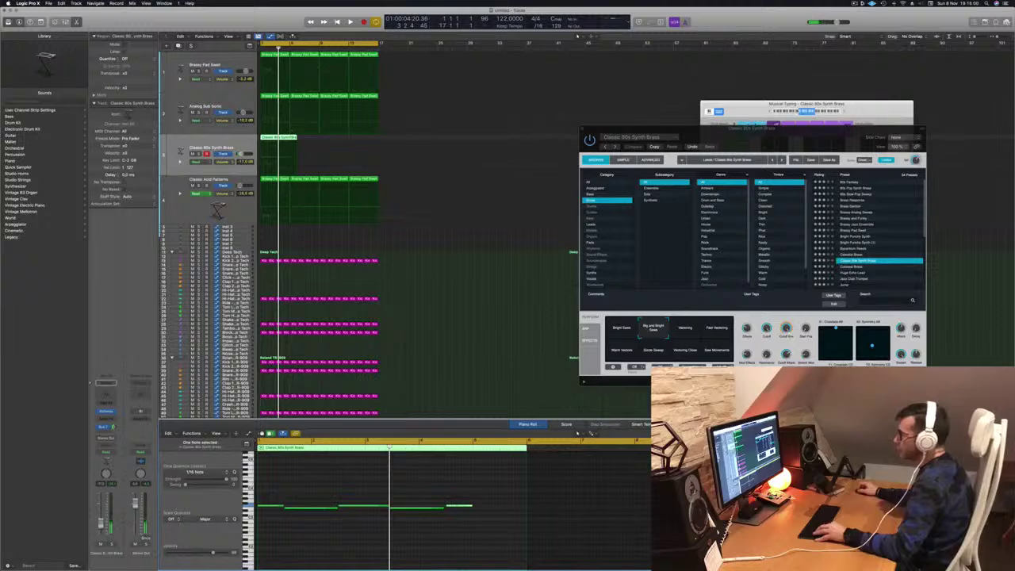
Step: Trim the brass region to four bars and repeat it to fill the cycle up to bar 17
{"action": "left_click_drag", "start_coordinate": [296, 137], "coordinate": [332, 146]}
{"action": "key", "text": "super+z"}
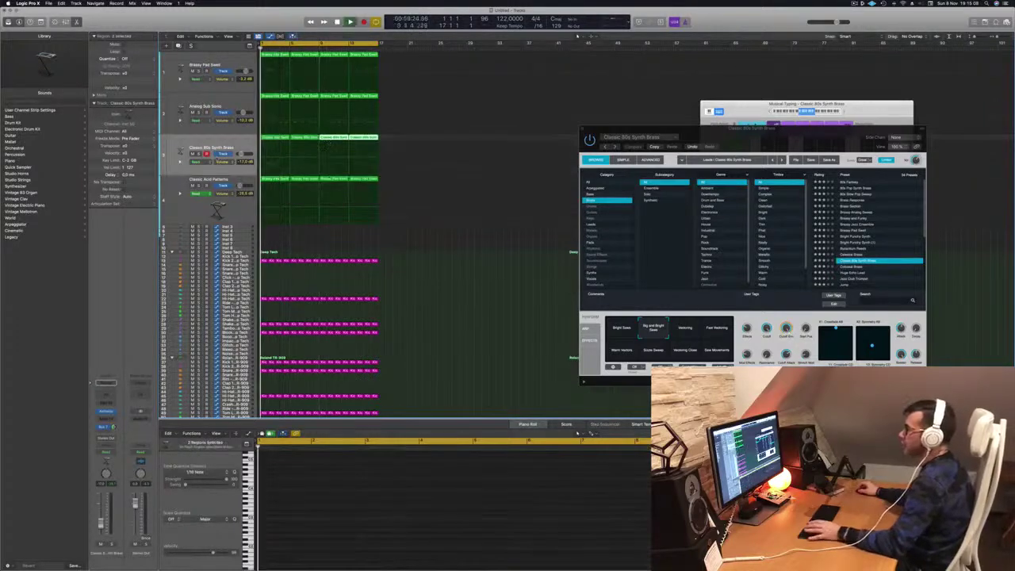
Step: Play back the repeated brass regions and delete the first note of the first region
{"action": "key", "text": "space"}
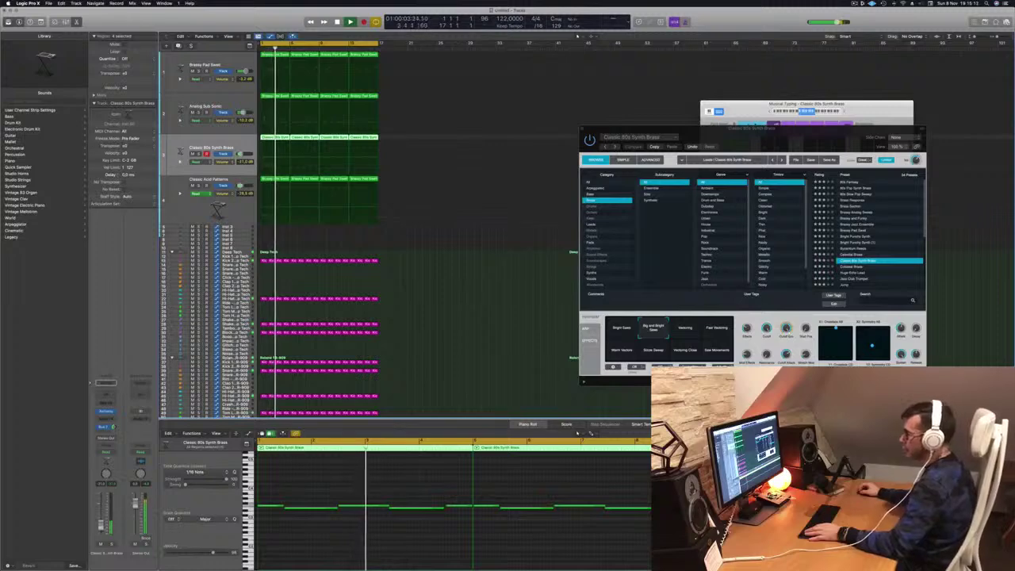
{"action": "scroll", "coordinate": [339, 524], "scroll_direction": "down", "scroll_amount": 5}
{"action": "scroll", "coordinate": [329, 529], "scroll_direction": "up", "scroll_amount": 2}
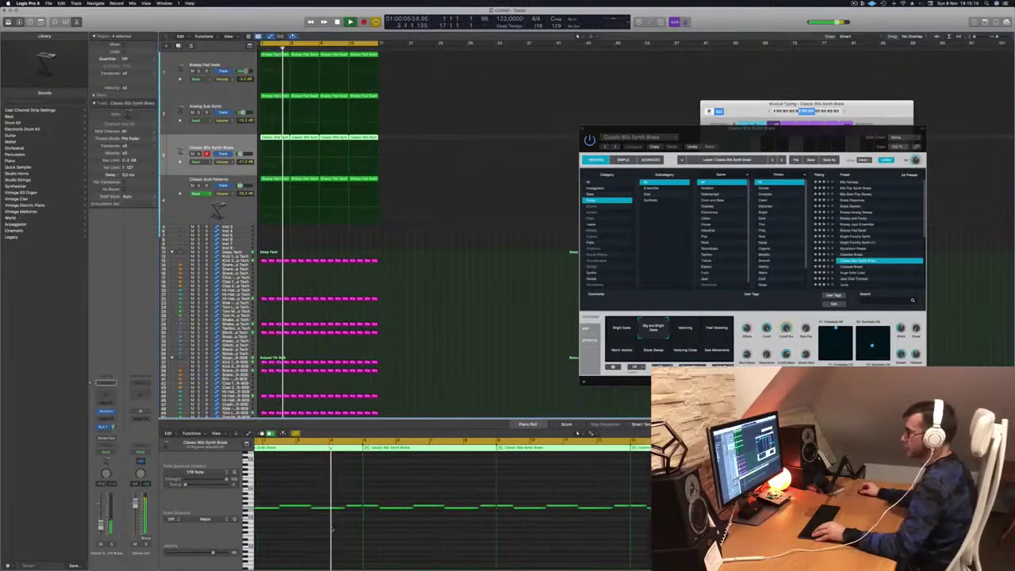
{"action": "key", "text": "Return"}
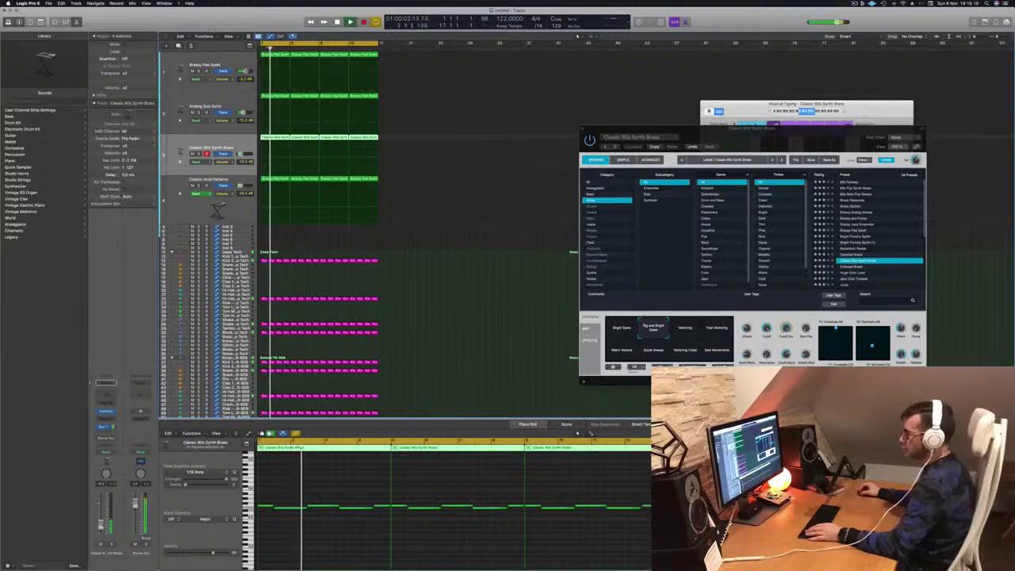
{"action": "left_click", "coordinate": [265, 505]}
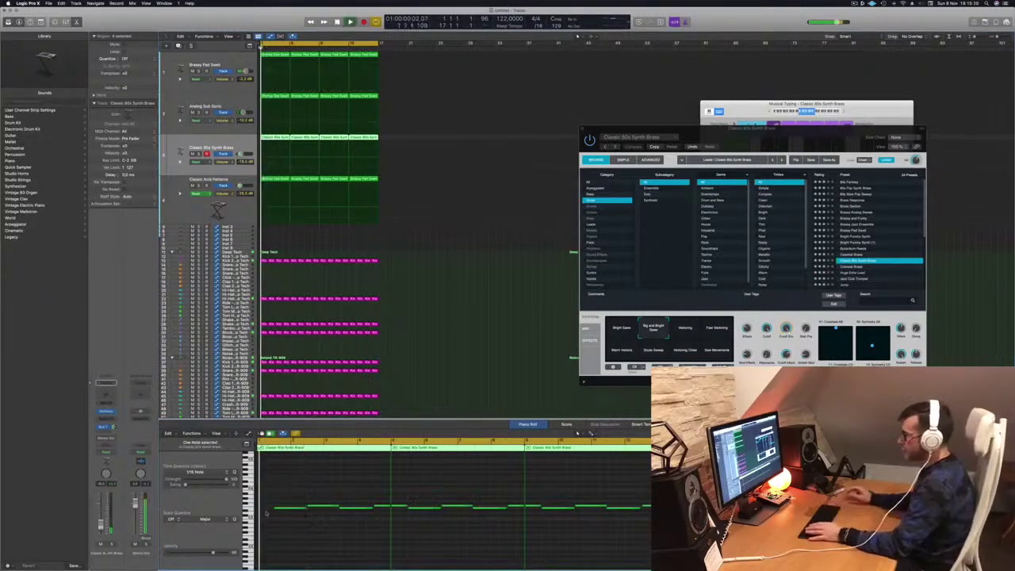
{"action": "scroll", "coordinate": [273, 523], "scroll_direction": "down", "scroll_amount": 2}
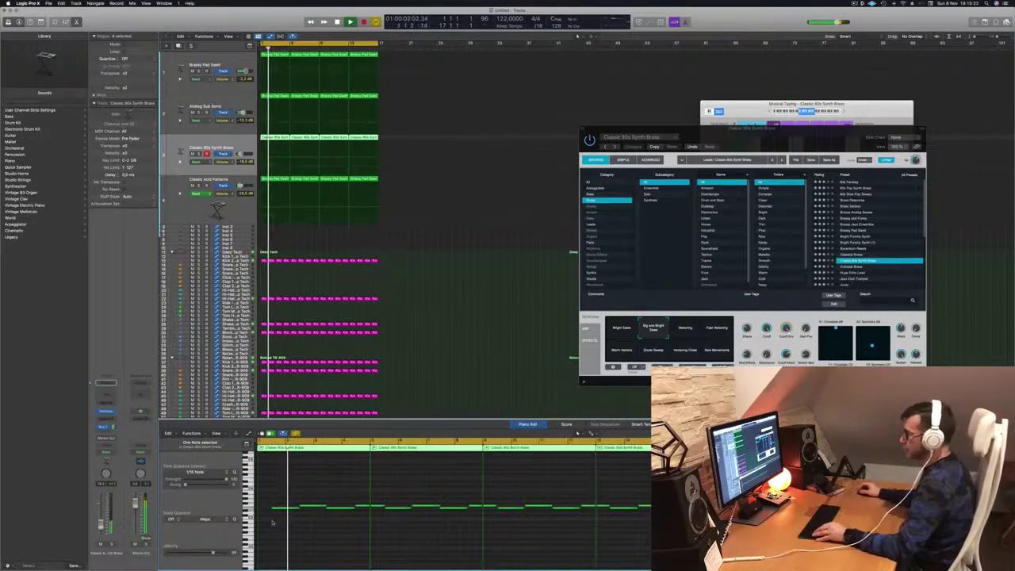
{"action": "scroll", "coordinate": [278, 527], "scroll_direction": "up", "scroll_amount": 2}
{"action": "scroll", "coordinate": [279, 529], "scroll_direction": "down", "scroll_amount": 2}
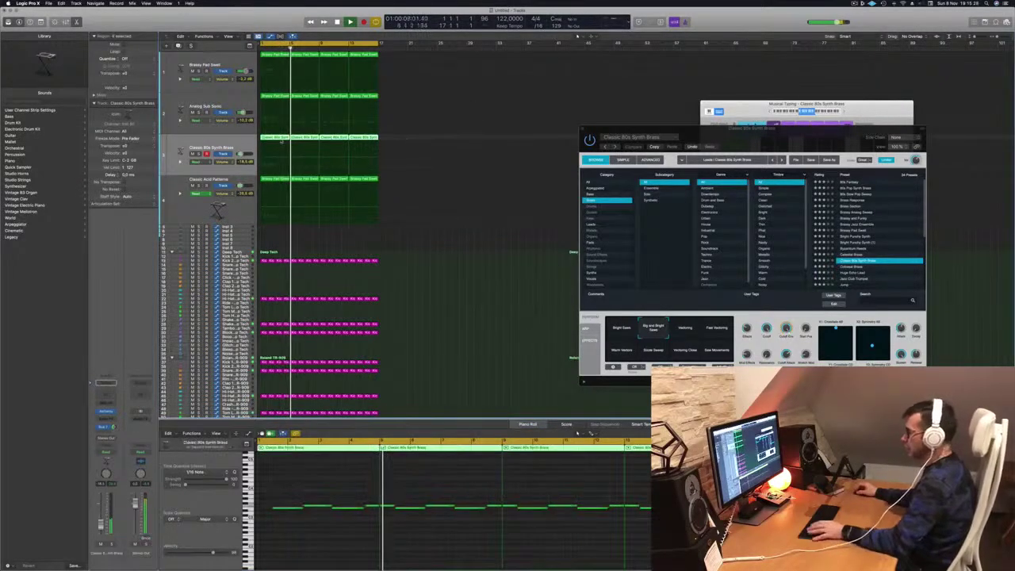
Step: Delete all regions on the Classic 80s Synth Brass track and restart playback from the beginning
{"action": "key", "text": "space"}
{"action": "key", "text": "Delete"}
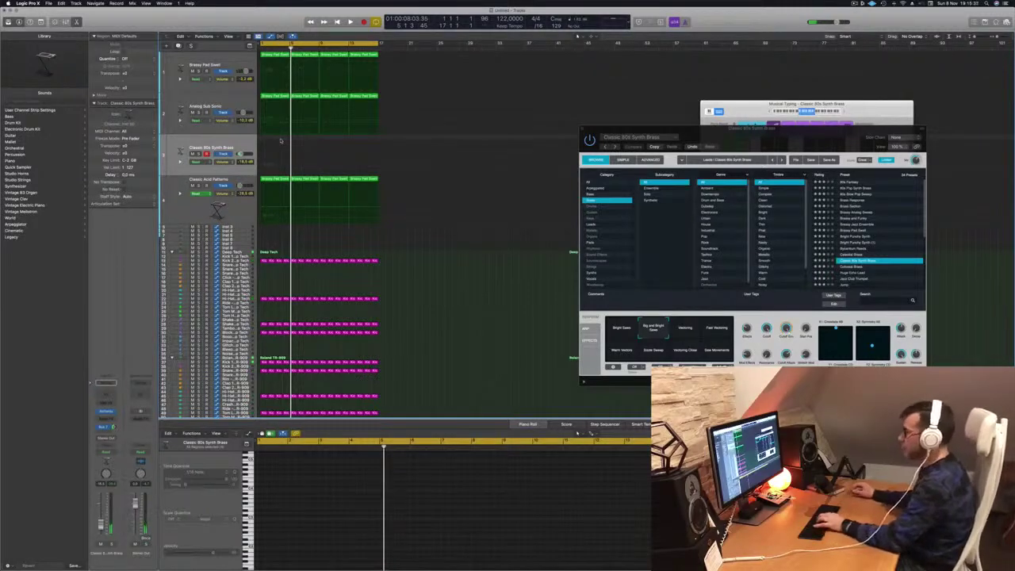
{"action": "key", "text": "Return"}
{"action": "key", "text": "space"}
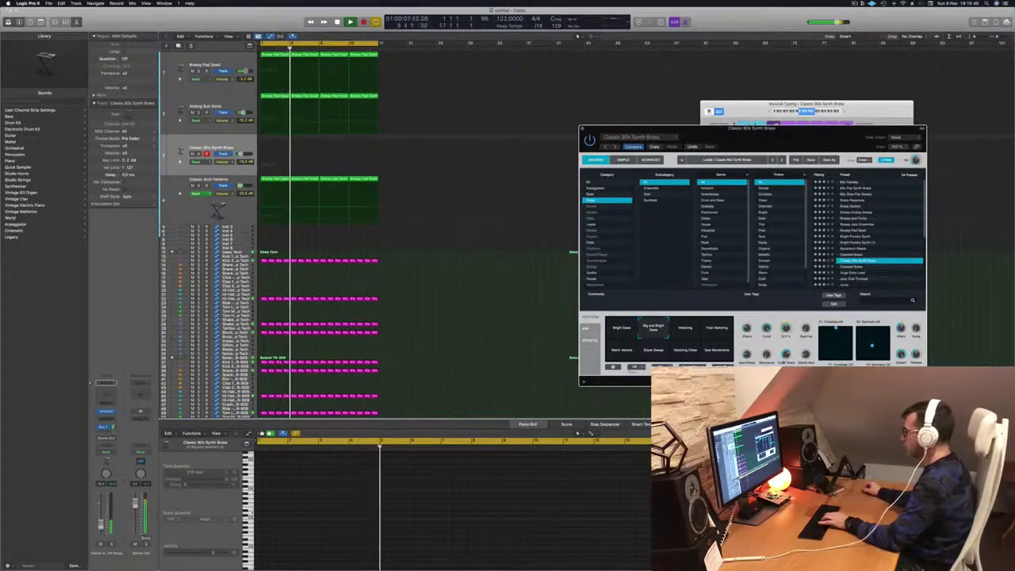
Step: Compare Alchemy's Vectoring, Fast Vectoring and Bright Saws snapshots during playback and return to Big and Bright Saws
{"action": "left_click", "coordinate": [685, 330]}
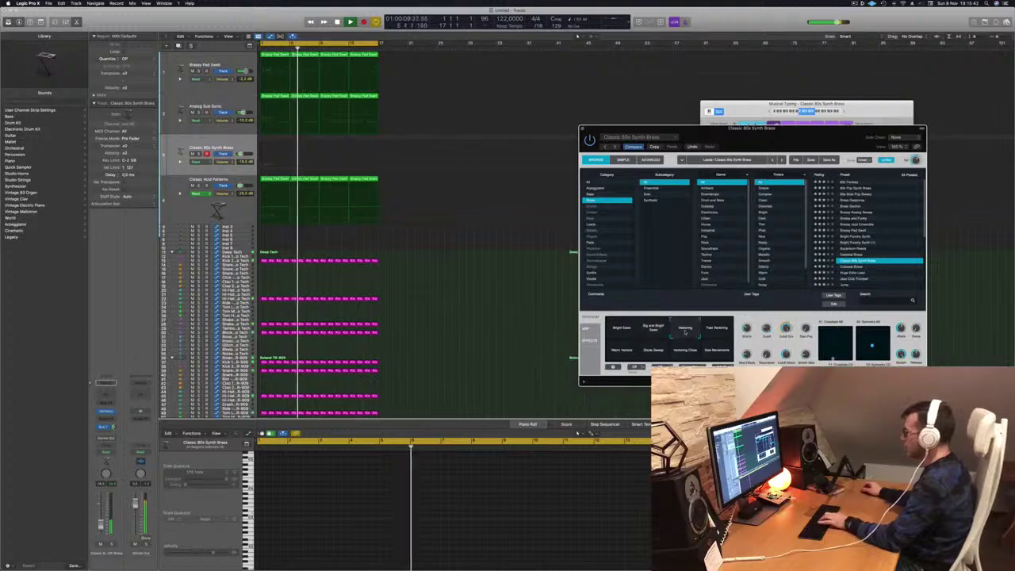
{"action": "left_click", "coordinate": [716, 330]}
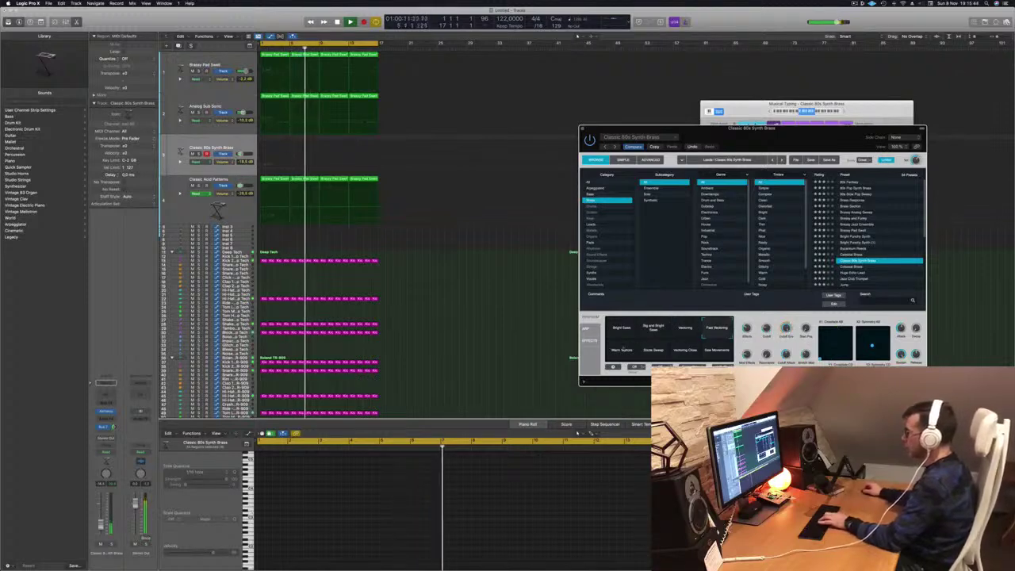
{"action": "left_click", "coordinate": [653, 330]}
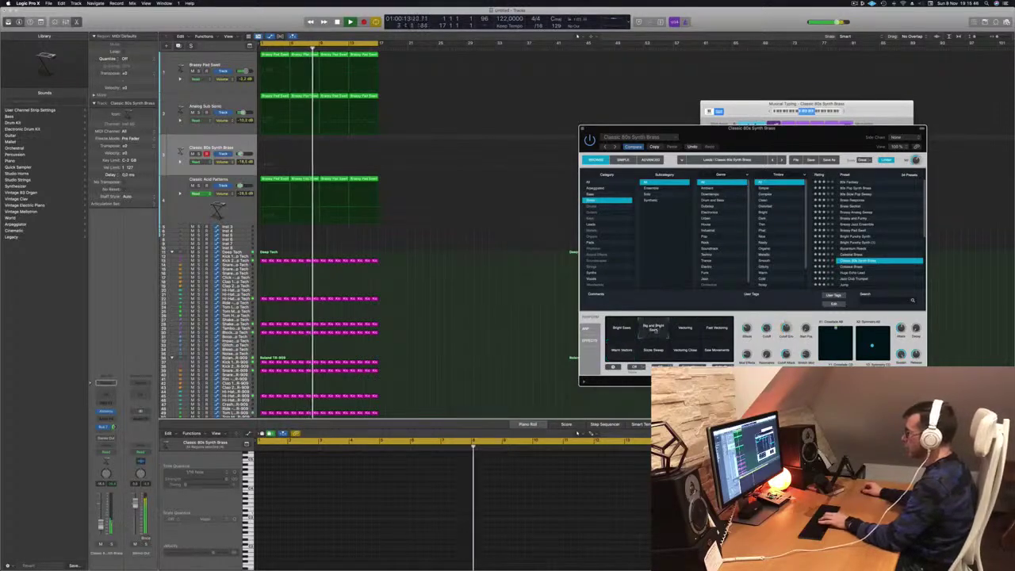
{"action": "left_click", "coordinate": [623, 329]}
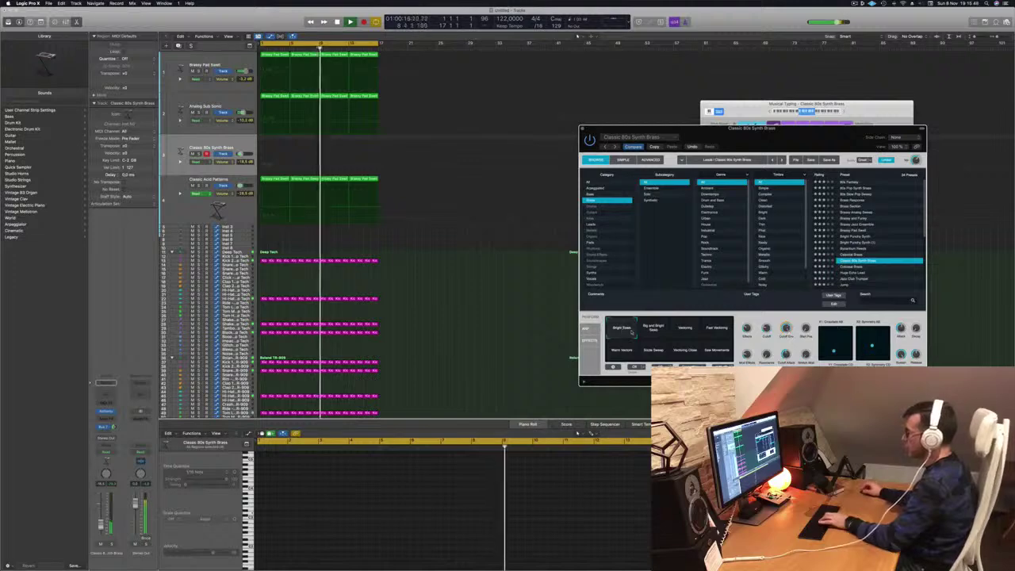
{"action": "left_click", "coordinate": [686, 323]}
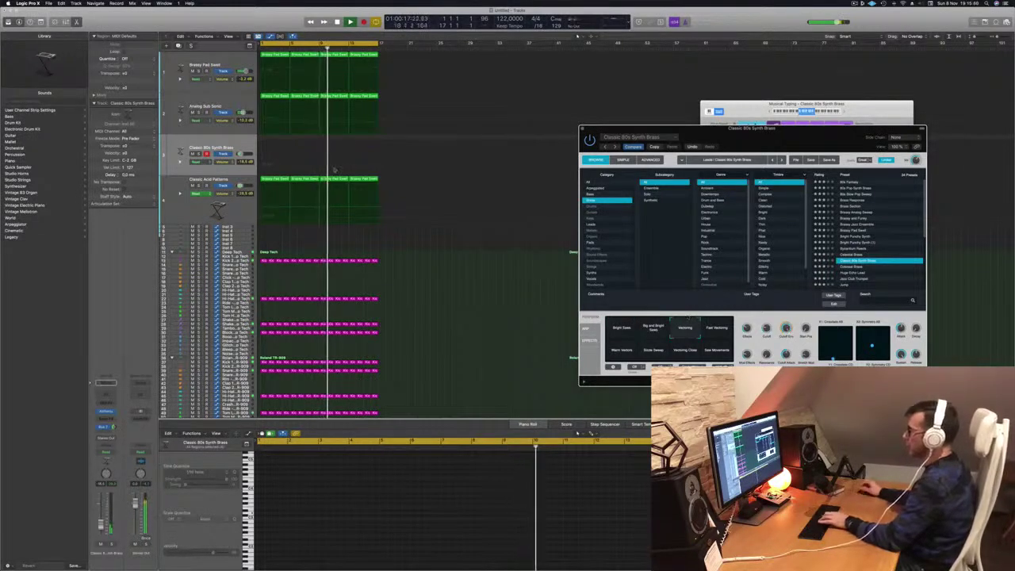
{"action": "left_click", "coordinate": [661, 327]}
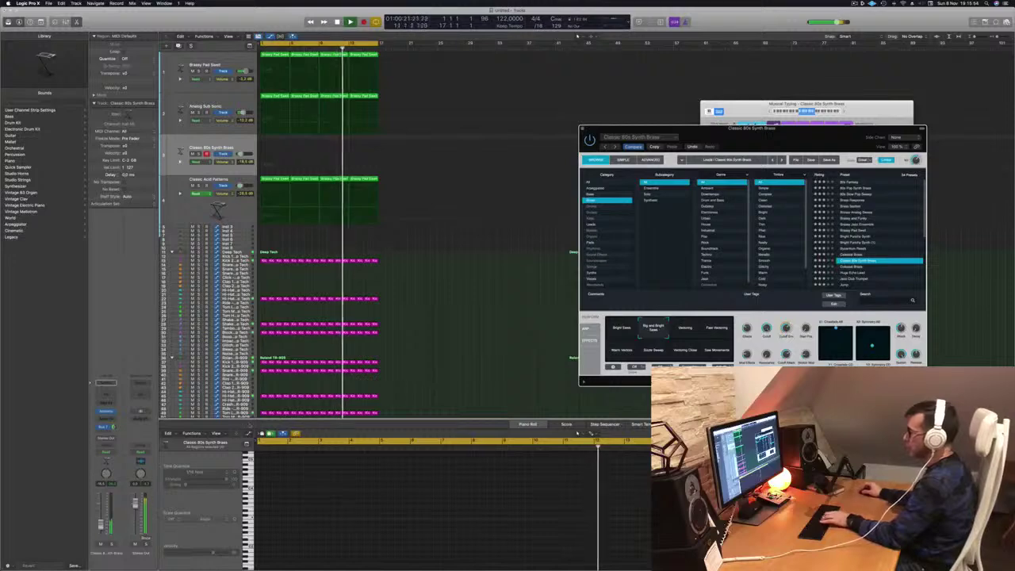
Step: Set the Classic 80s Synth Brass volume to -17.4 dB and record a fast repeated-note part from bar 9 with Musical Typing
{"action": "left_click_drag", "start_coordinate": [240, 154], "coordinate": [242, 154]}
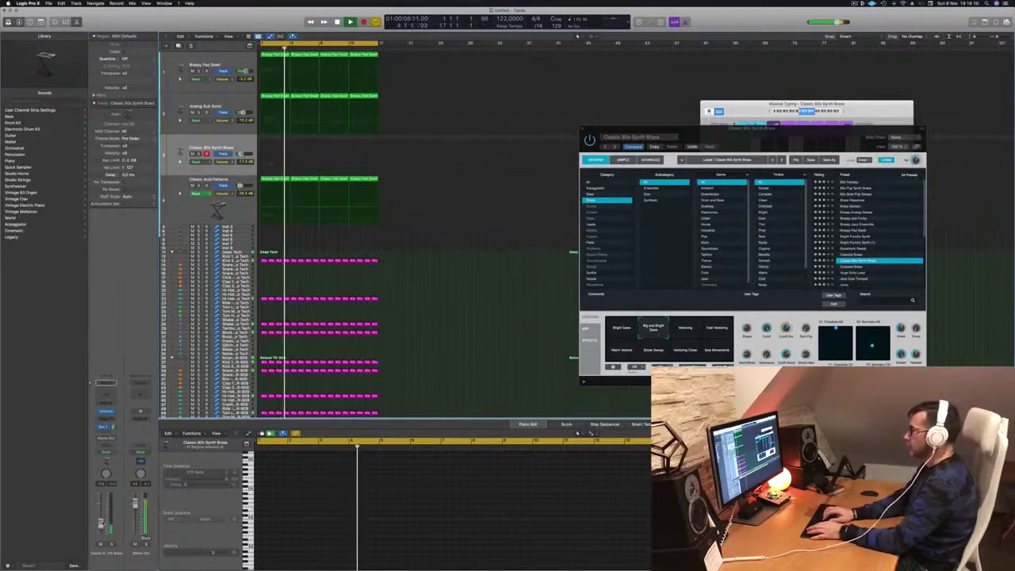
{"action": "key", "text": "r"}
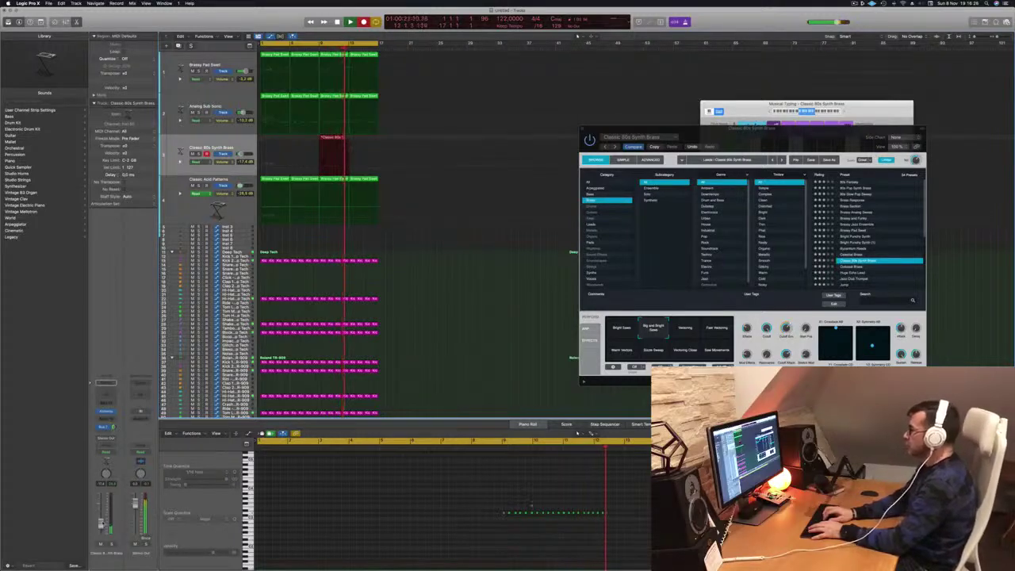
{"action": "key", "text": "space"}
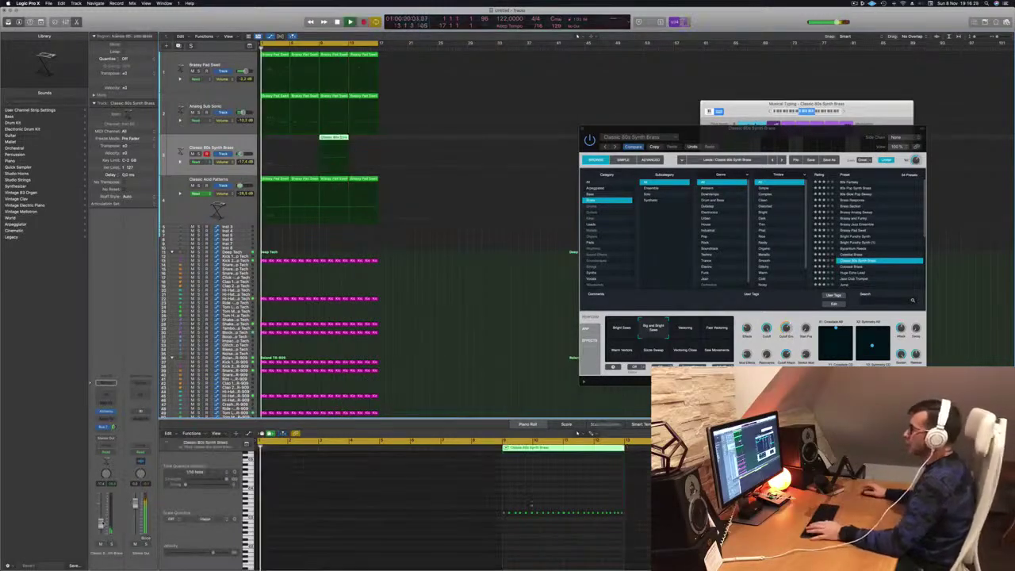
Step: Move the newly recorded brass region to the start of its track and select all its notes in the Piano Roll
{"action": "left_click_drag", "start_coordinate": [327, 138], "coordinate": [268, 138]}
{"action": "left_click", "coordinate": [296, 504]}
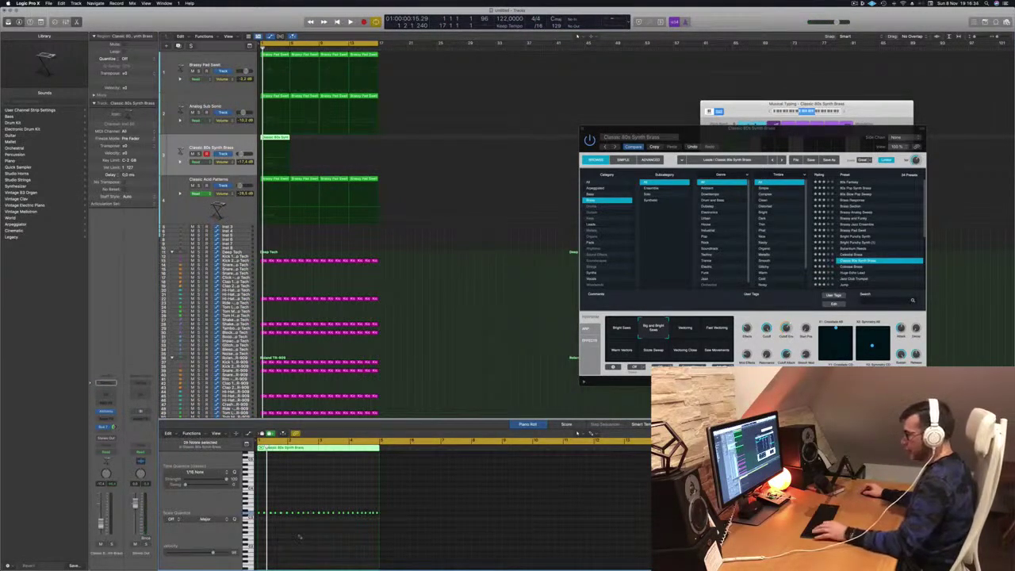
{"action": "key", "text": "space"}
{"action": "key", "text": "super+Right"}
{"action": "key", "text": "super+Right"}
{"action": "key", "text": "super+Right"}
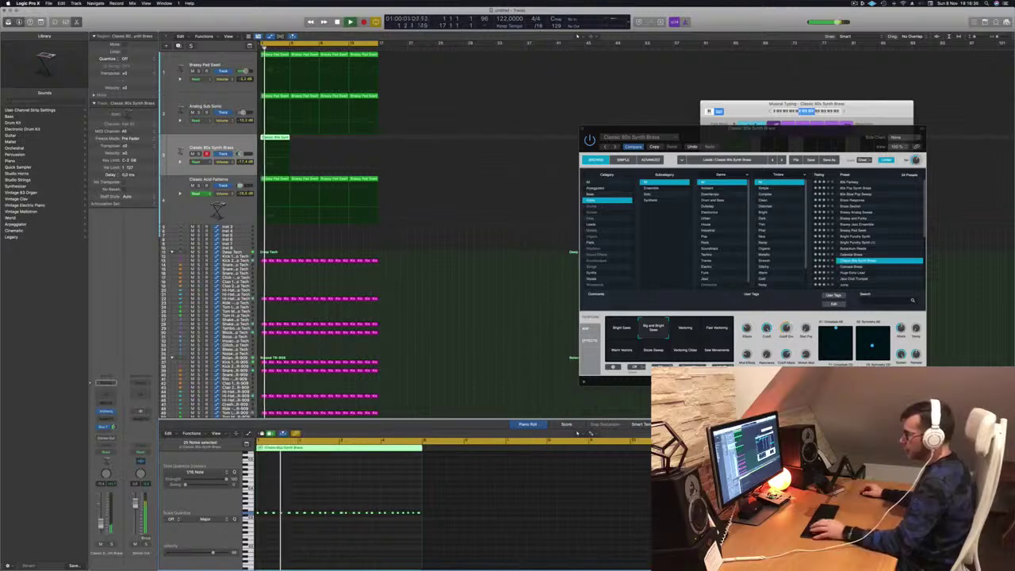
Step: Play back the new brass part and repeat its four-bar region to fill the cycle up to bar 17
{"action": "key", "text": "space"}
{"action": "key", "text": "space"}
{"action": "key", "text": "super+Right"}
{"action": "key", "text": "super+Right"}
{"action": "key", "text": "super+Right"}
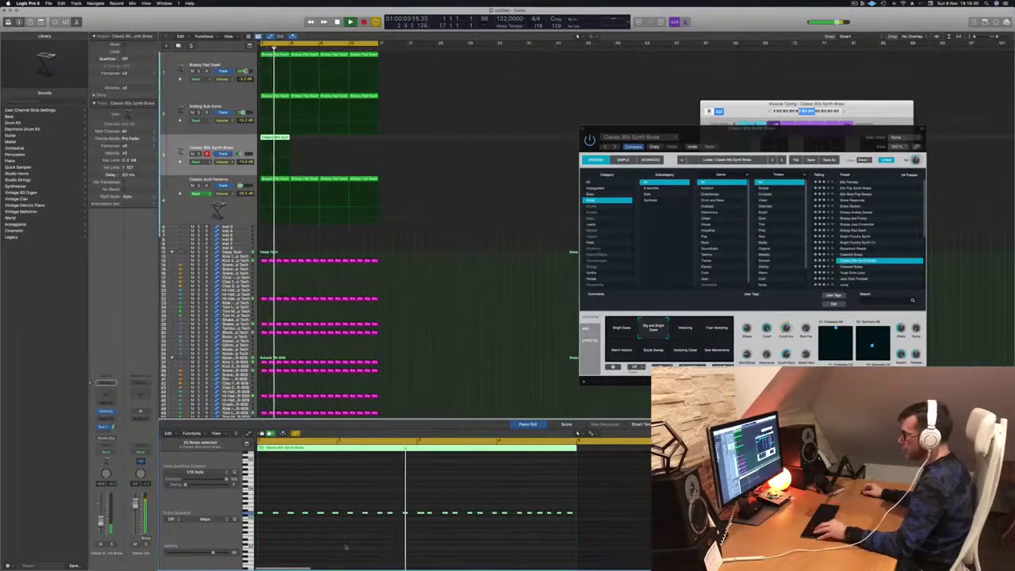
{"action": "key", "text": "super+Left"}
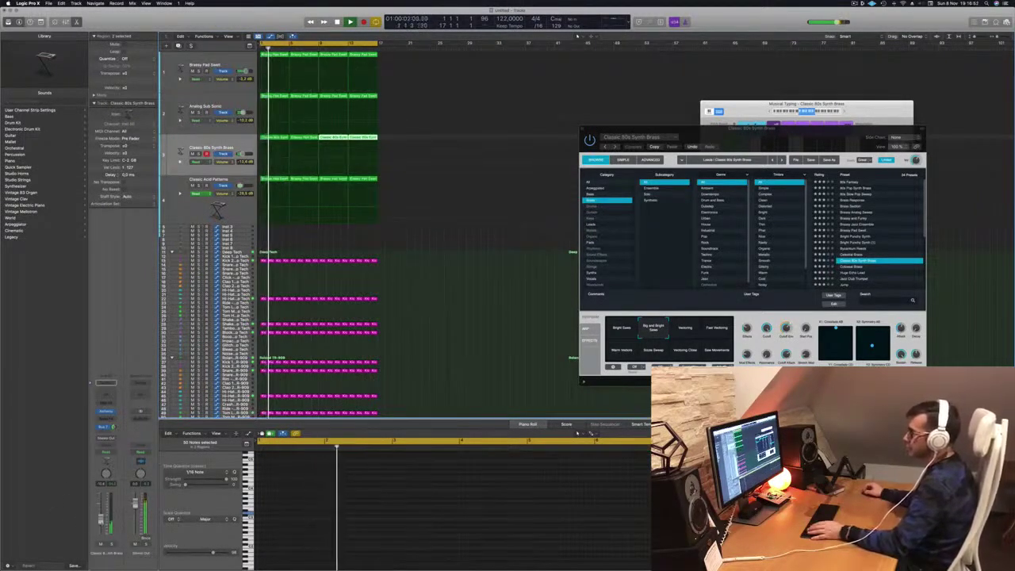
Step: Reposition the Alchemy window and compare the Bright Saws snapshot with Big and Bright Saws during playback
{"action": "left_click_drag", "start_coordinate": [722, 129], "coordinate": [568, 125]}
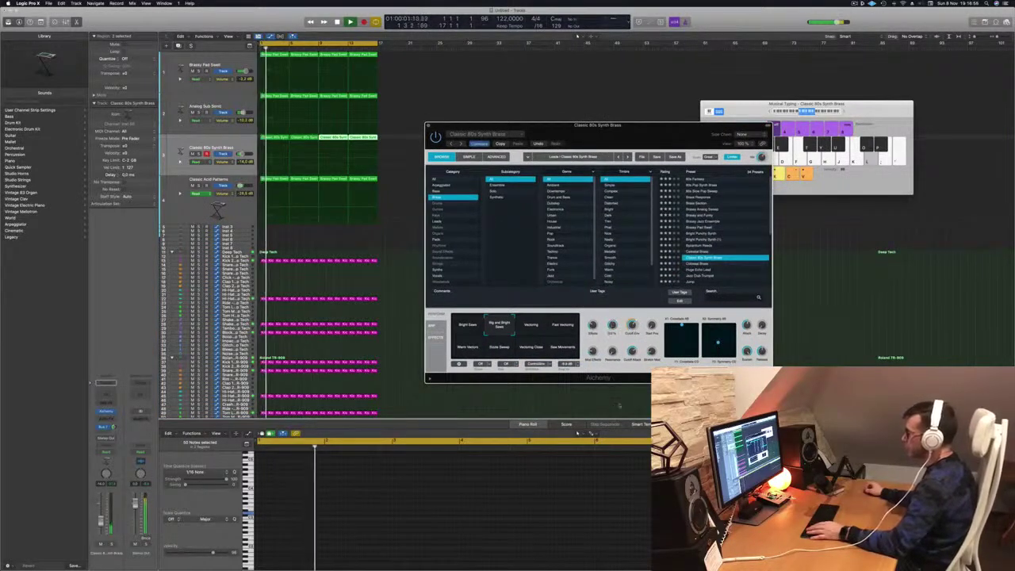
{"action": "left_click", "coordinate": [469, 326]}
{"action": "left_click", "coordinate": [497, 325]}
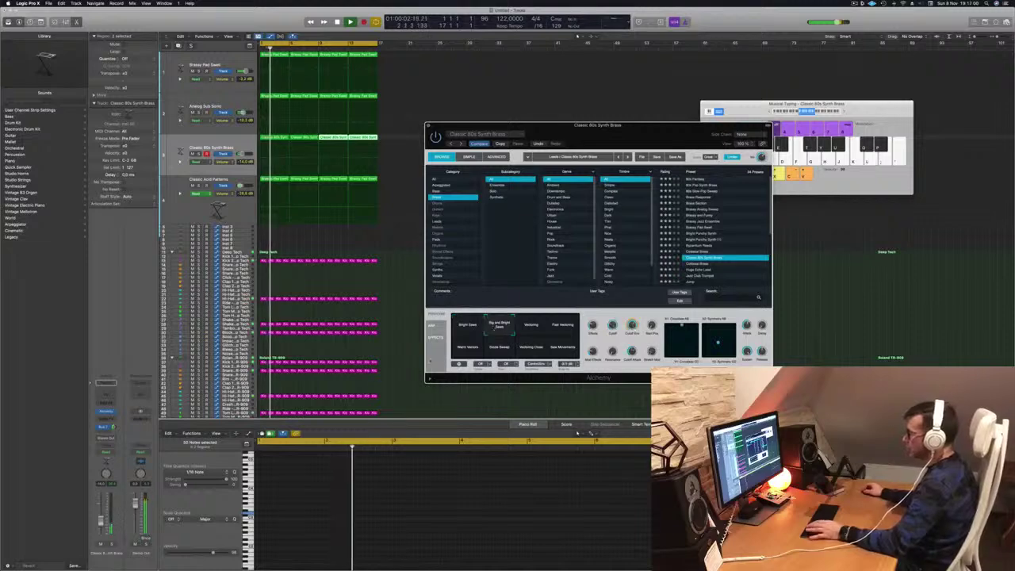
{"action": "left_click", "coordinate": [577, 432]}
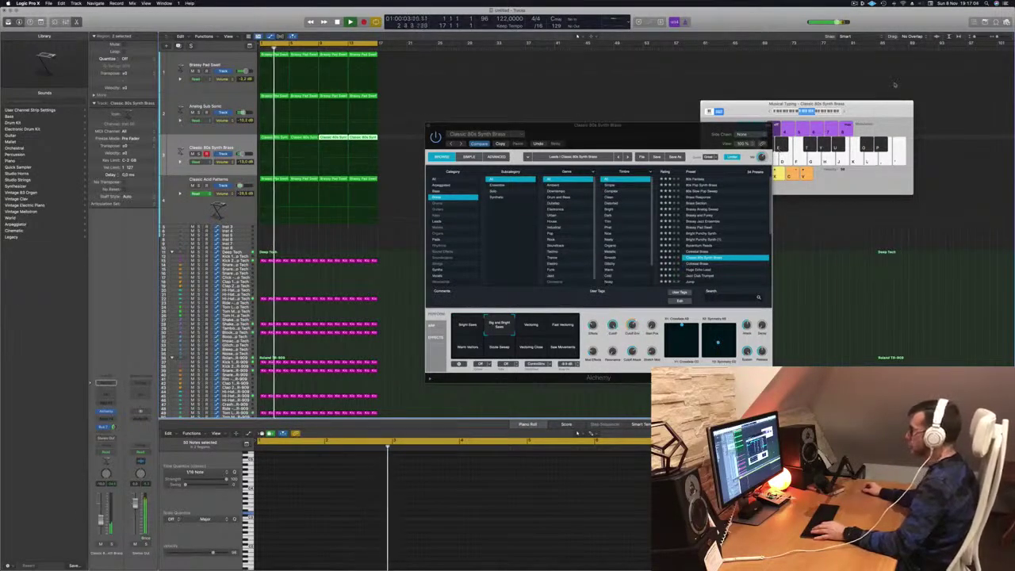
Step: Close Musical Typing and add a compressor to the Classic 80s Synth Brass channel during playback
{"action": "left_click", "coordinate": [880, 108]}
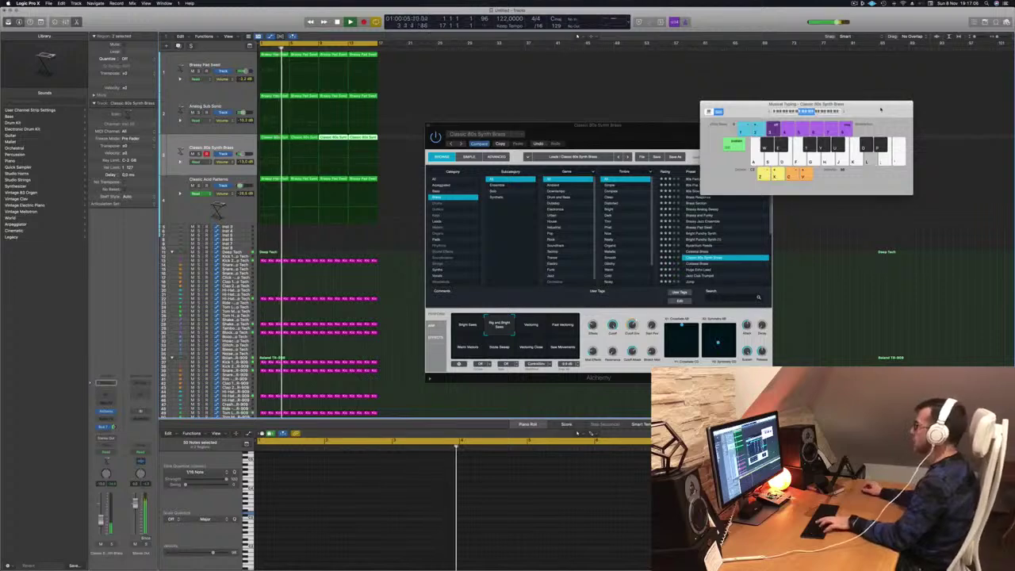
{"action": "key", "text": "super+k"}
{"action": "key", "text": "Return"}
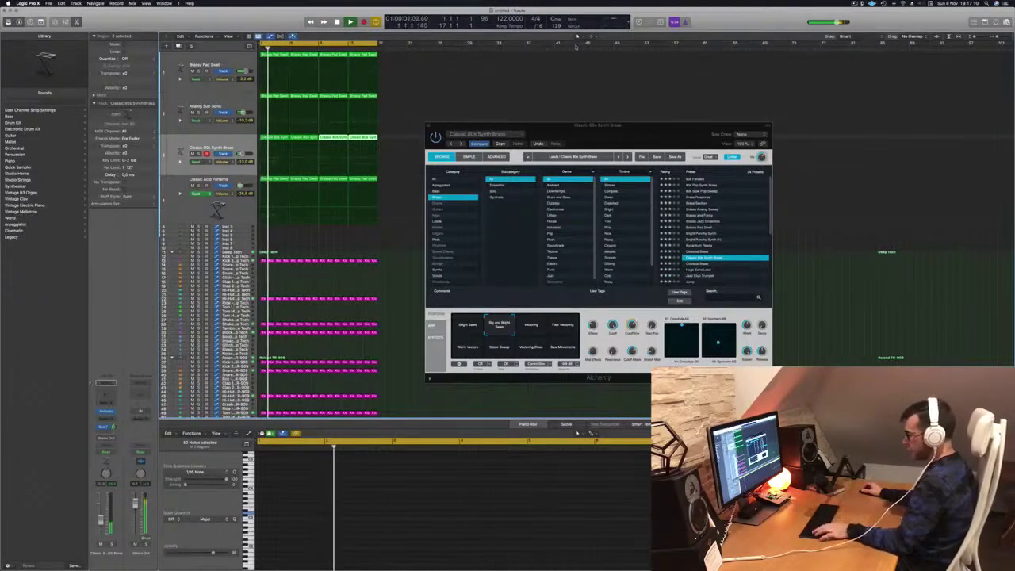
{"action": "key", "text": "x"}
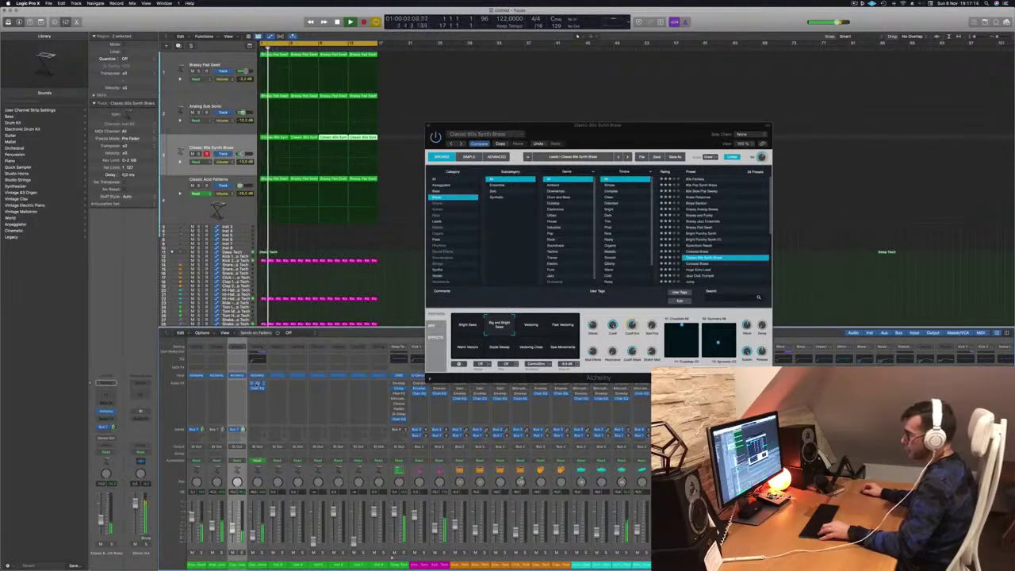
{"action": "left_click", "coordinate": [235, 386]}
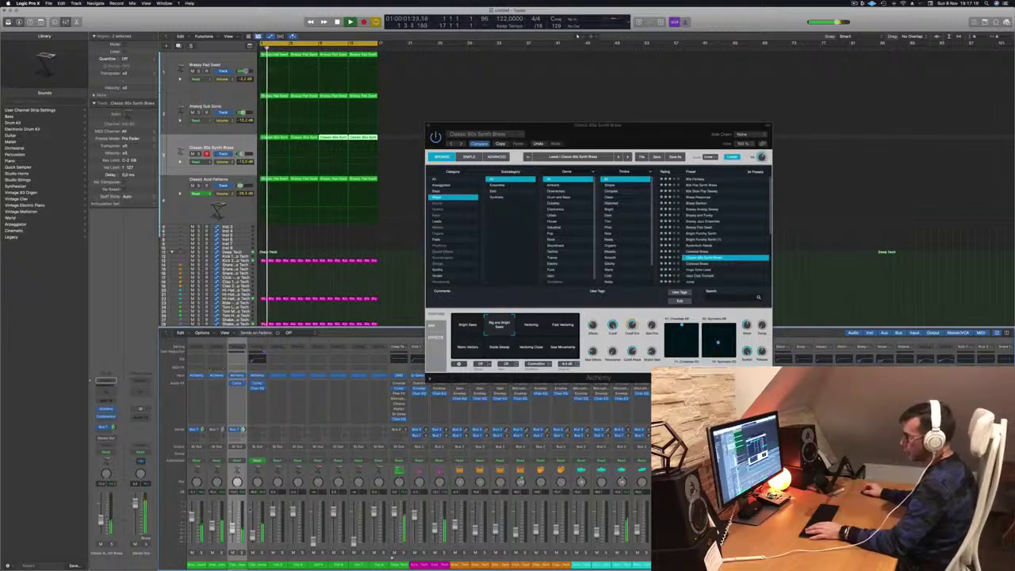
Step: Solo the brass and Analog Sub Sonic channels in turn and add compressors to the sub and pad channels
{"action": "left_click", "coordinate": [241, 553]}
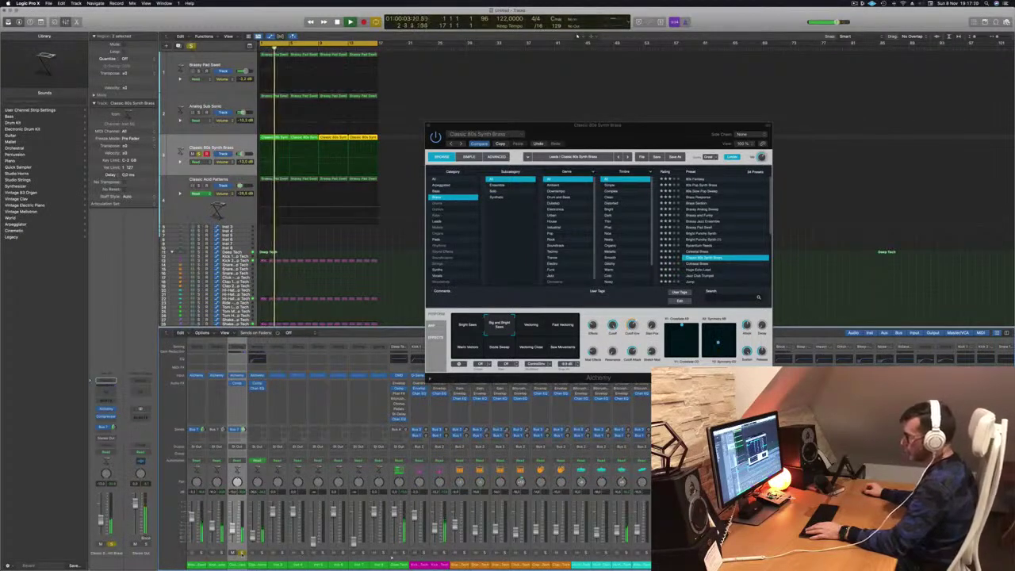
{"action": "left_click", "coordinate": [241, 552]}
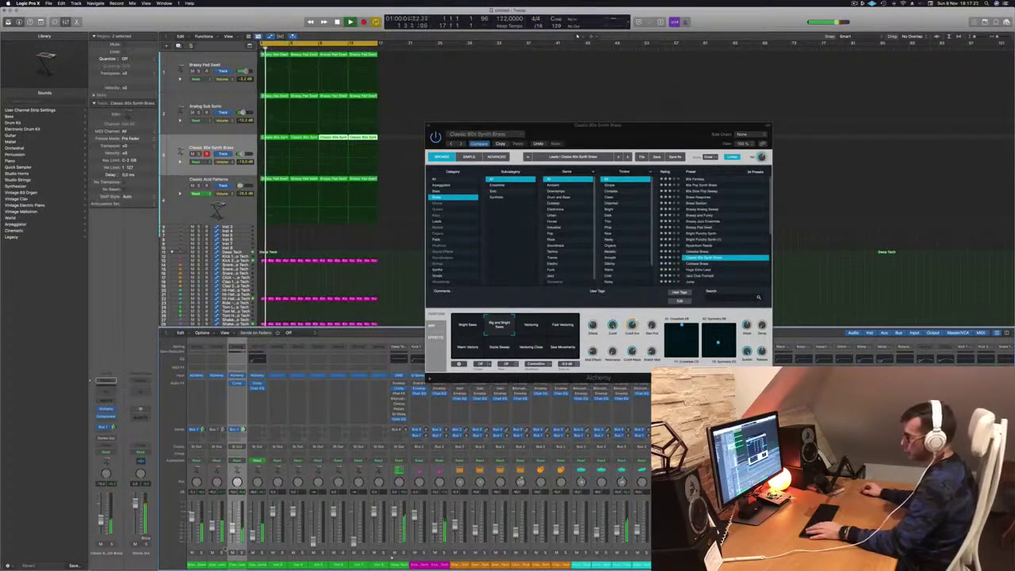
{"action": "left_click", "coordinate": [223, 553]}
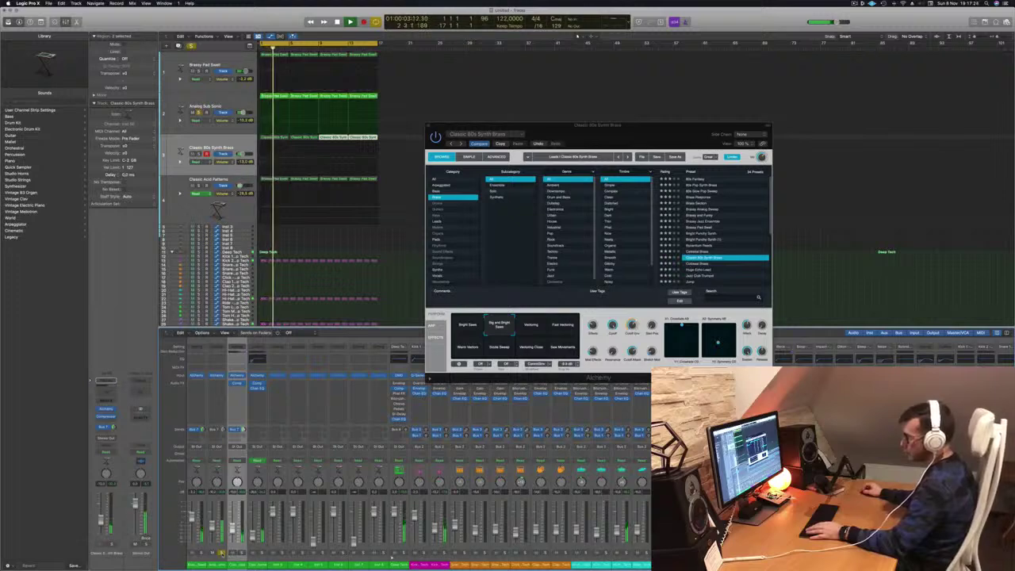
{"action": "key", "text": "Return"}
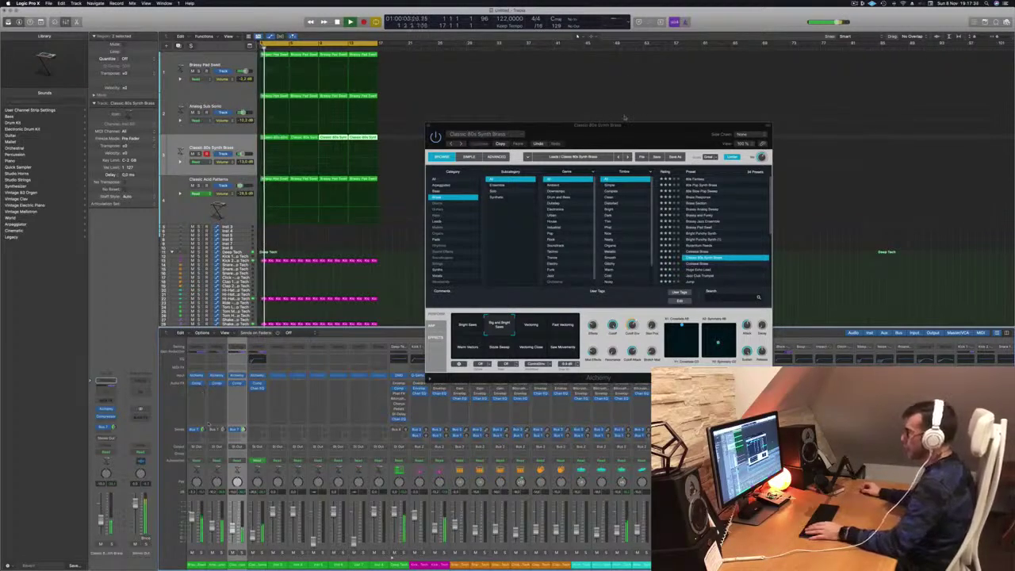
Step: Lower the Brassy Pad Swell track's volume to -4.2 dB and close the Alchemy window
{"action": "left_click_drag", "start_coordinate": [624, 126], "coordinate": [682, 143]}
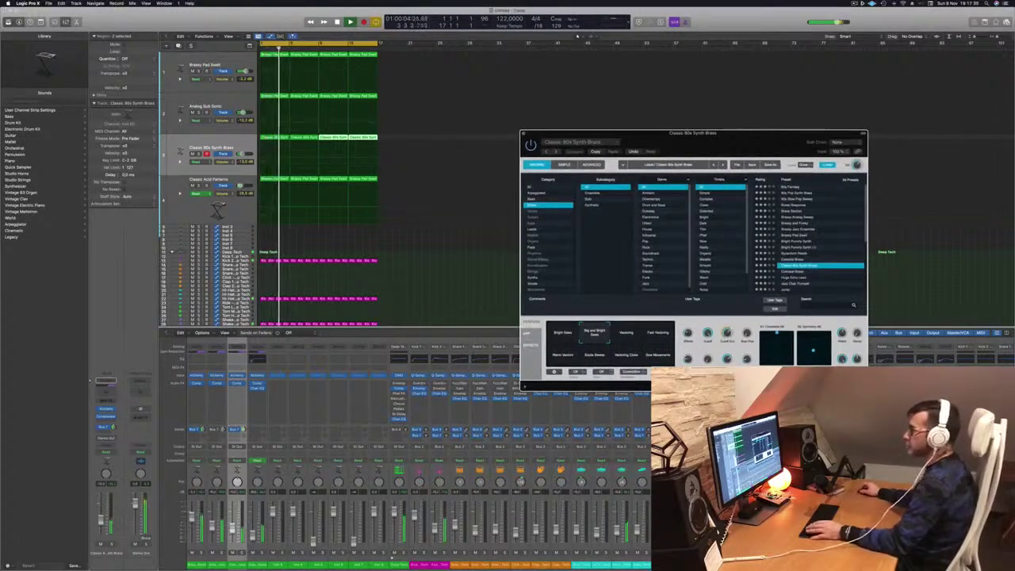
{"action": "left_click", "coordinate": [203, 87]}
{"action": "key", "text": "Return"}
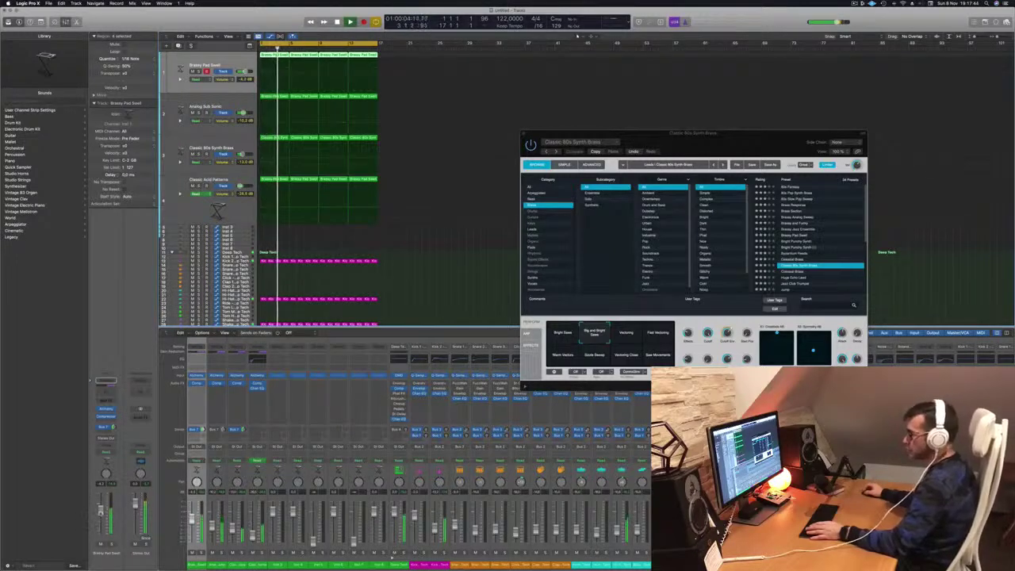
{"action": "left_click_drag", "start_coordinate": [528, 131], "coordinate": [510, 124]}
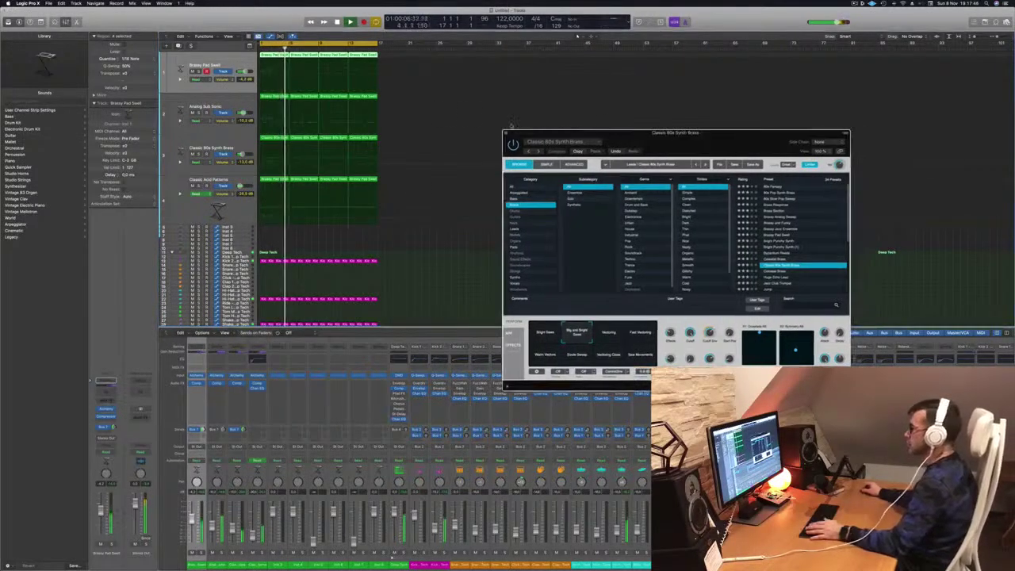
{"action": "key", "text": "super+w"}
{"action": "key", "text": "super+Right"}
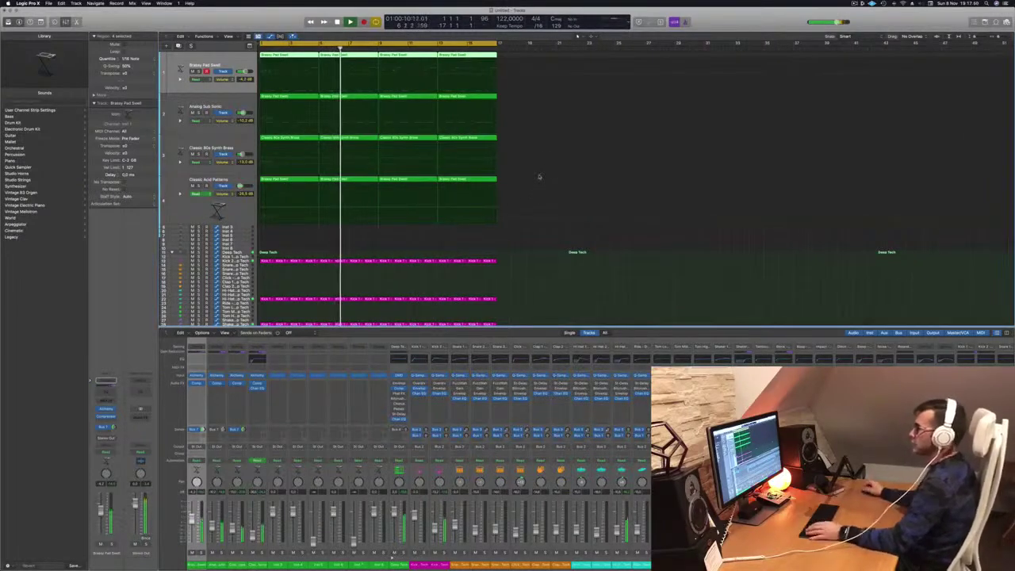
Step: Check the Classic 80s Synth Brass track in solo, lower its volume to -14.4 dB and replay from the beginning
{"action": "left_click", "coordinate": [198, 154]}
{"action": "left_click", "coordinate": [198, 154]}
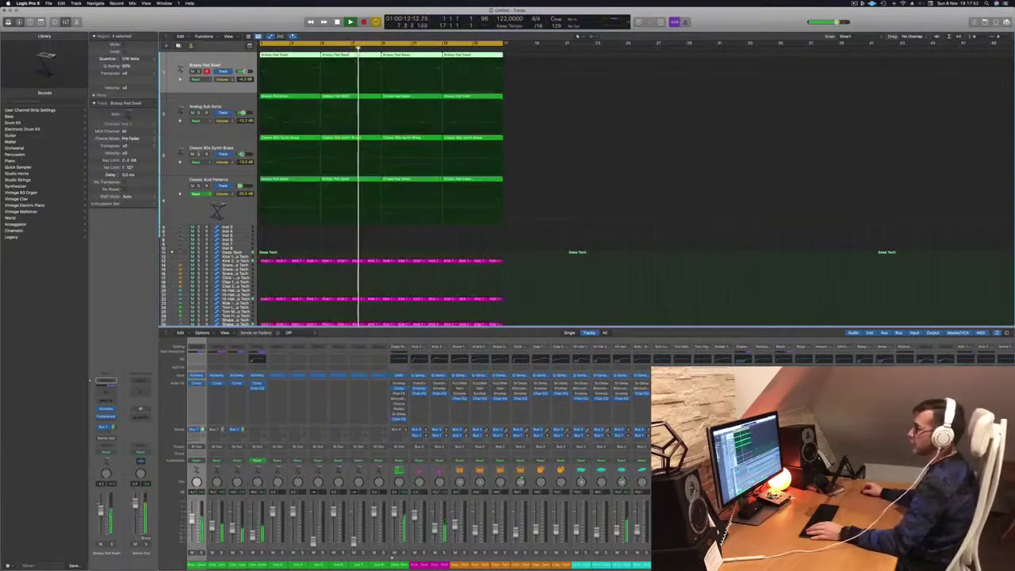
{"action": "left_click", "coordinate": [178, 169]}
{"action": "key", "text": "space"}
{"action": "key", "text": "Return"}
{"action": "key", "text": "space"}
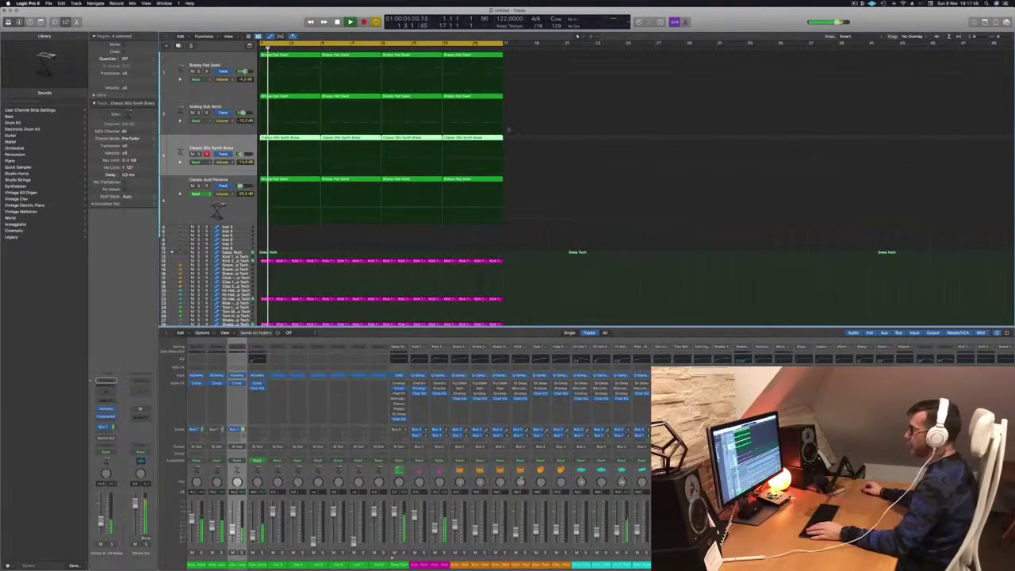
Step: Try all Classic 80s Synth Brass notes an octave higher, and settle them one octave below their original pitch
{"action": "key", "text": "p"}
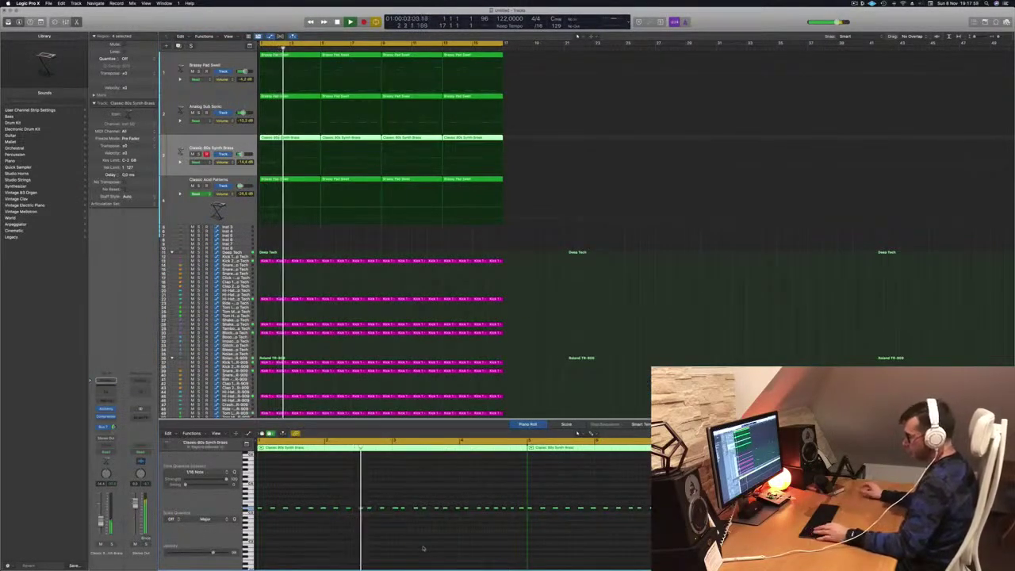
{"action": "key", "text": "alt+shift+Up"}
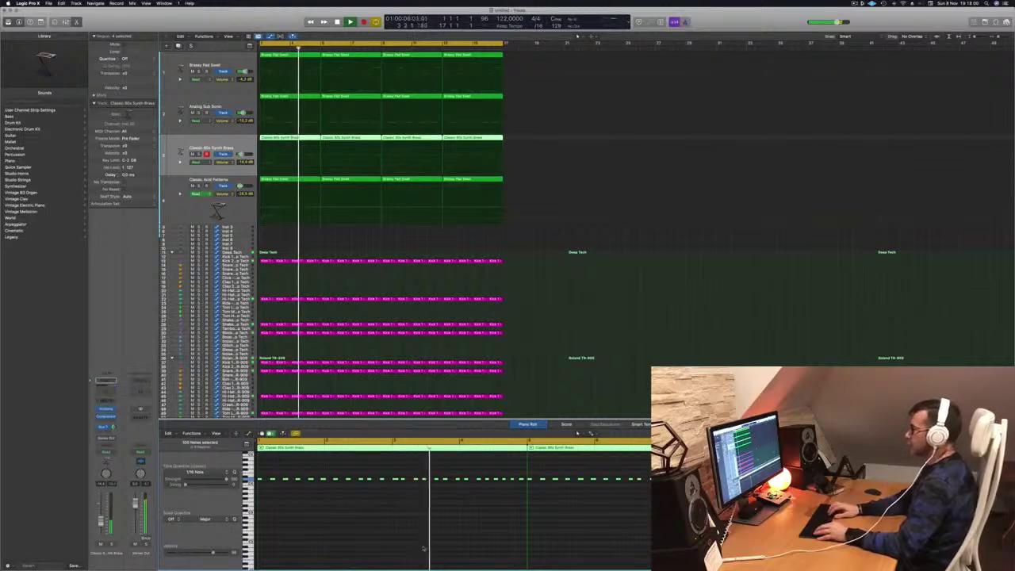
{"action": "key", "text": "alt+shift+Down"}
{"action": "key", "text": "alt+shift+Down"}
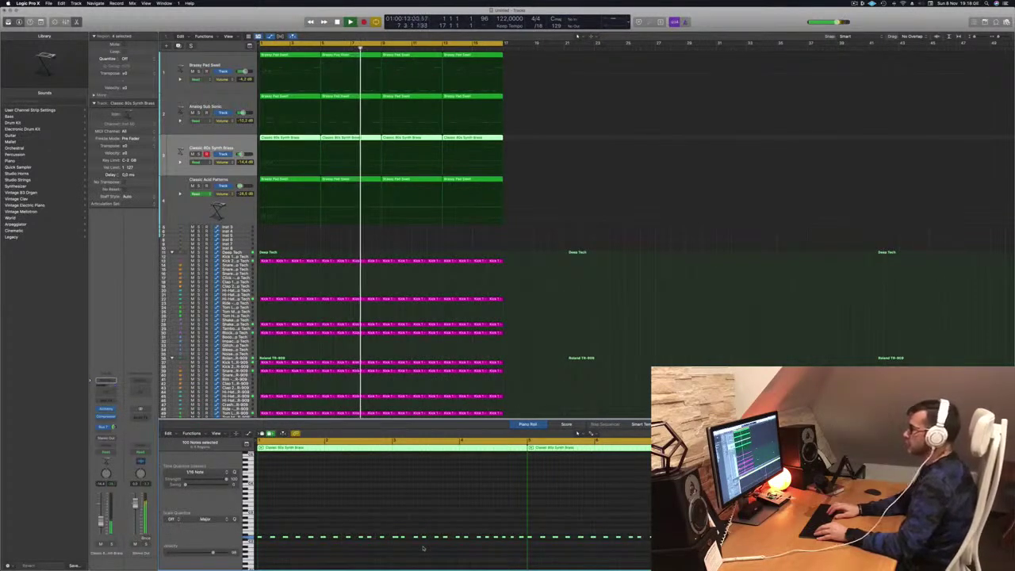
{"action": "key", "text": "Return"}
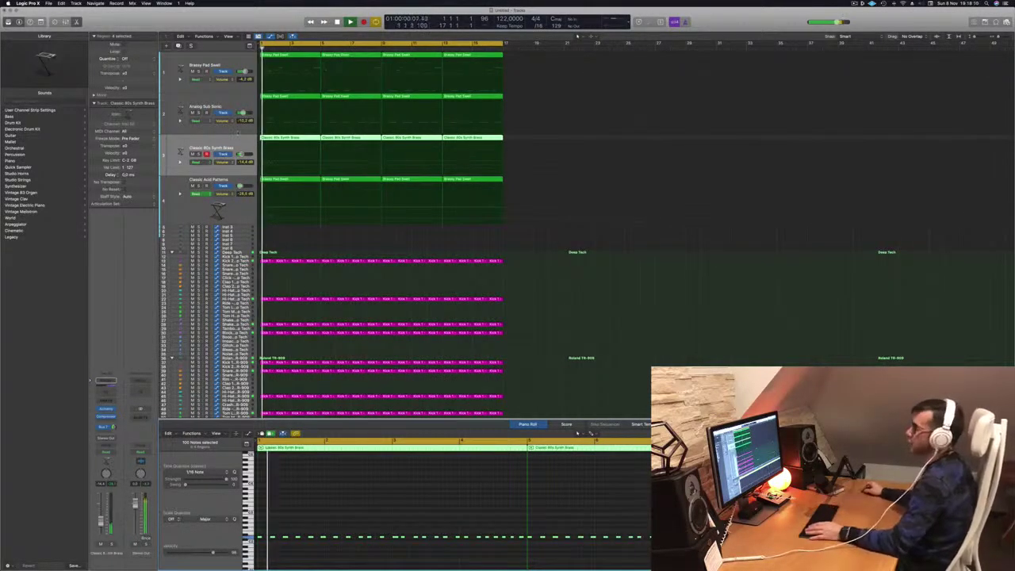
Step: Duplicate the Classic 80s Synth Brass track, copy its four regions onto the duplicate and transpose the copied notes up an octave
{"action": "key", "text": "super+d"}
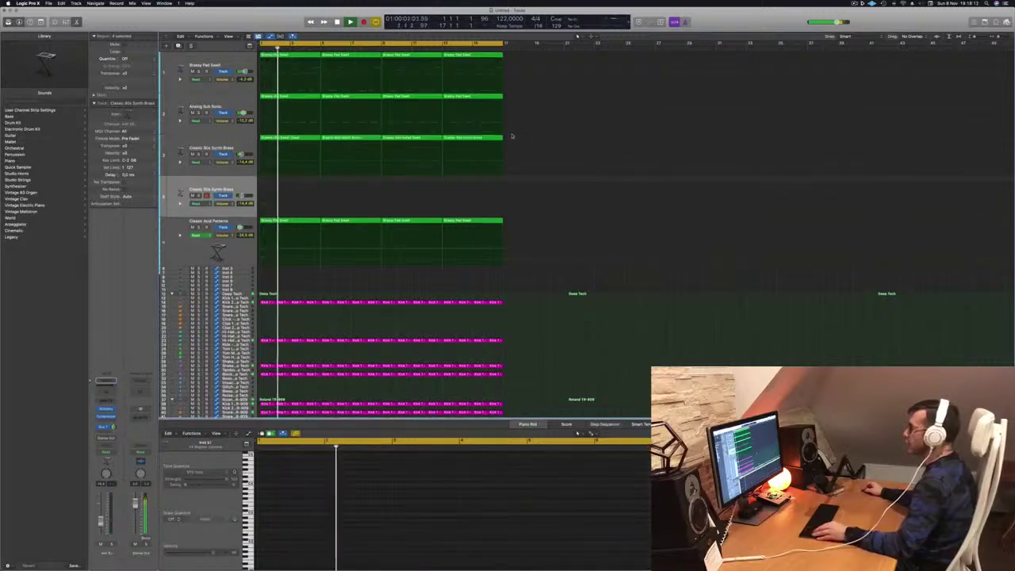
{"action": "left_click_drag", "start_coordinate": [285, 141], "coordinate": [286, 183]}
{"action": "left_click", "coordinate": [341, 491]}
{"action": "key", "text": "super+a"}
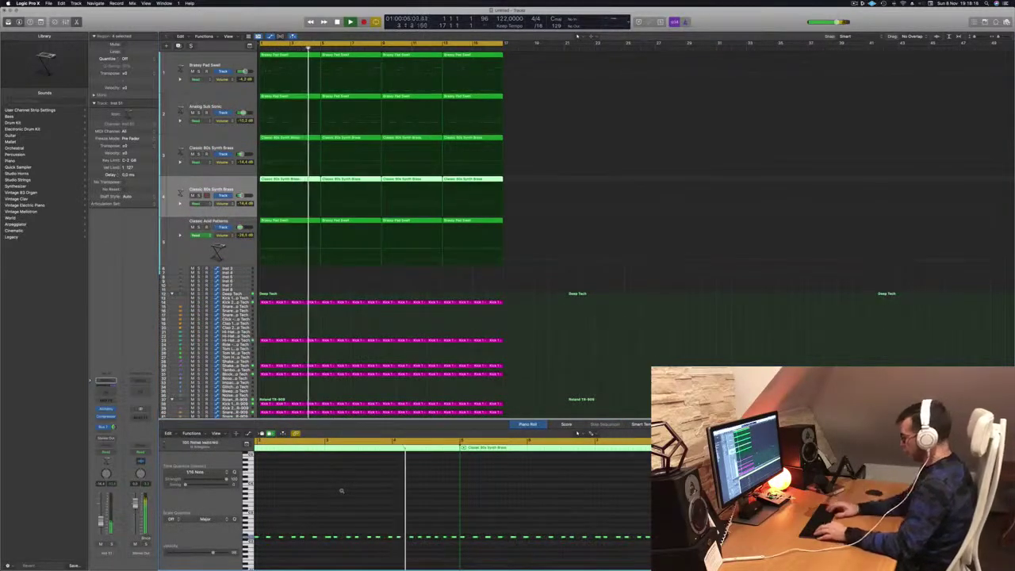
{"action": "key", "text": "alt+shift+Up"}
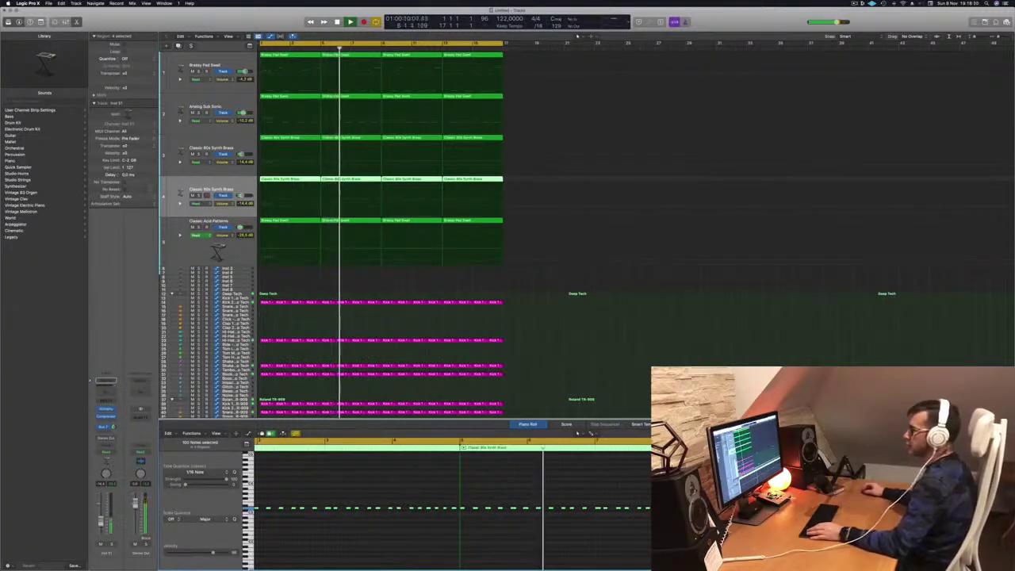
Step: Compare the low and high Classic 80s Synth Brass layers during playback by muting and soloing each track in turn
{"action": "left_click", "coordinate": [192, 154]}
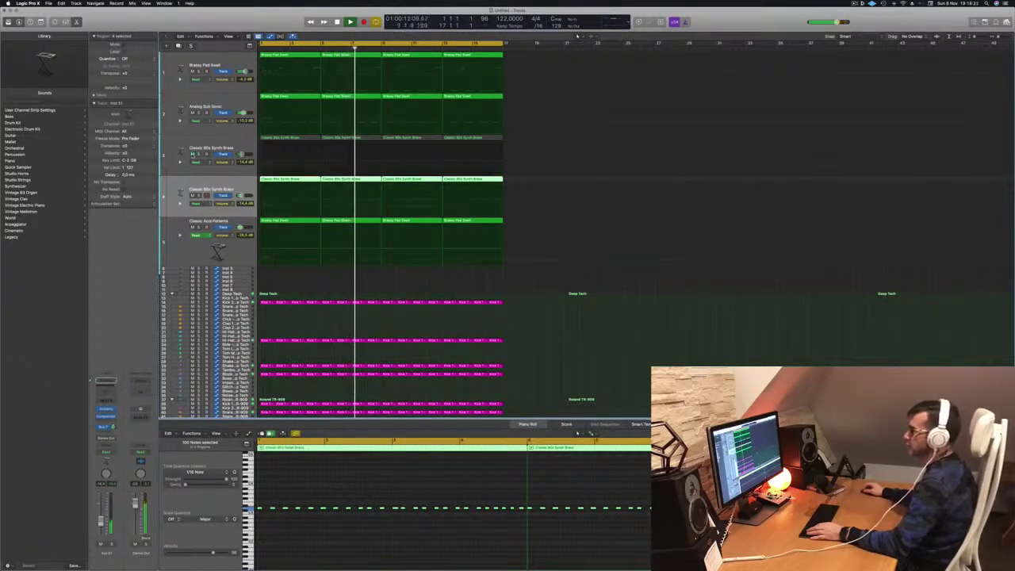
{"action": "left_click", "coordinate": [192, 154]}
{"action": "left_click", "coordinate": [191, 195]}
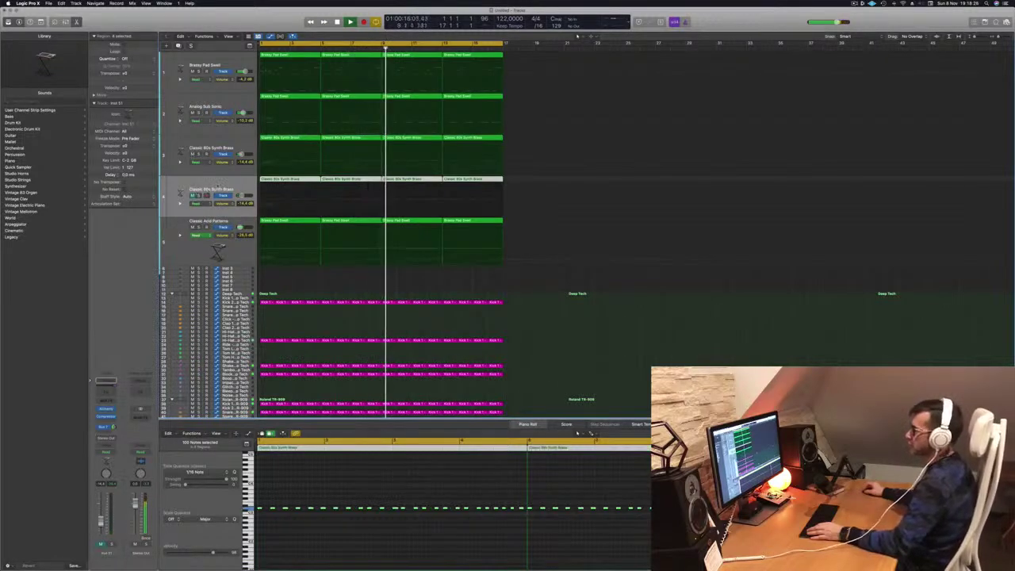
{"action": "left_click", "coordinate": [198, 154]}
{"action": "left_click", "coordinate": [198, 154]}
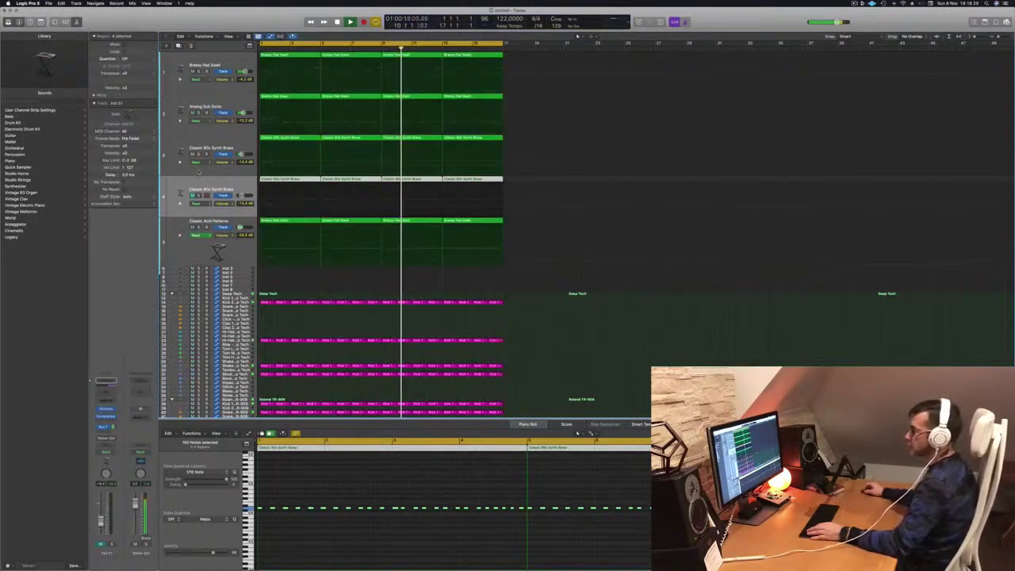
{"action": "left_click", "coordinate": [192, 195]}
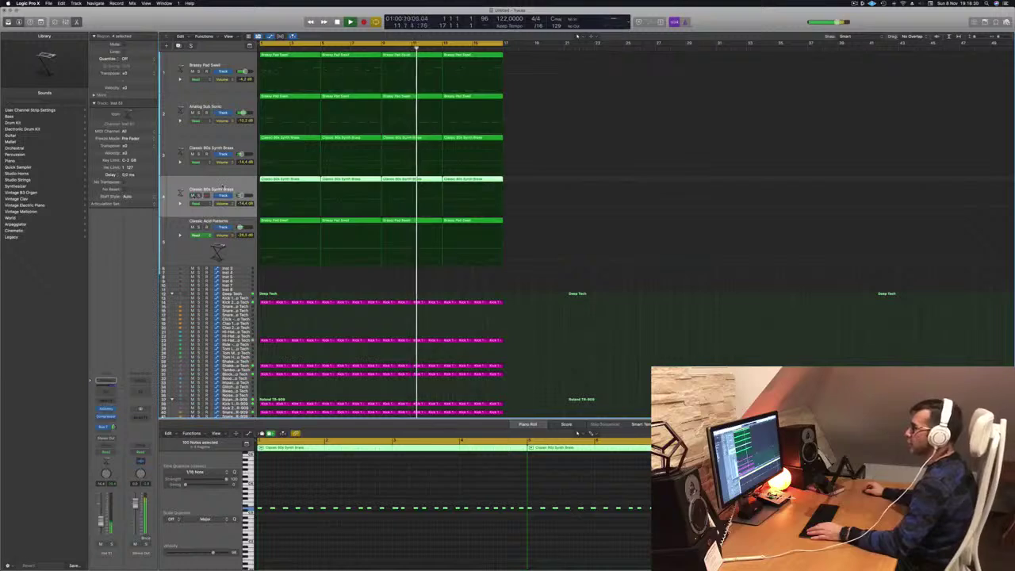
{"action": "left_click", "coordinate": [198, 195]}
{"action": "left_click", "coordinate": [198, 195]}
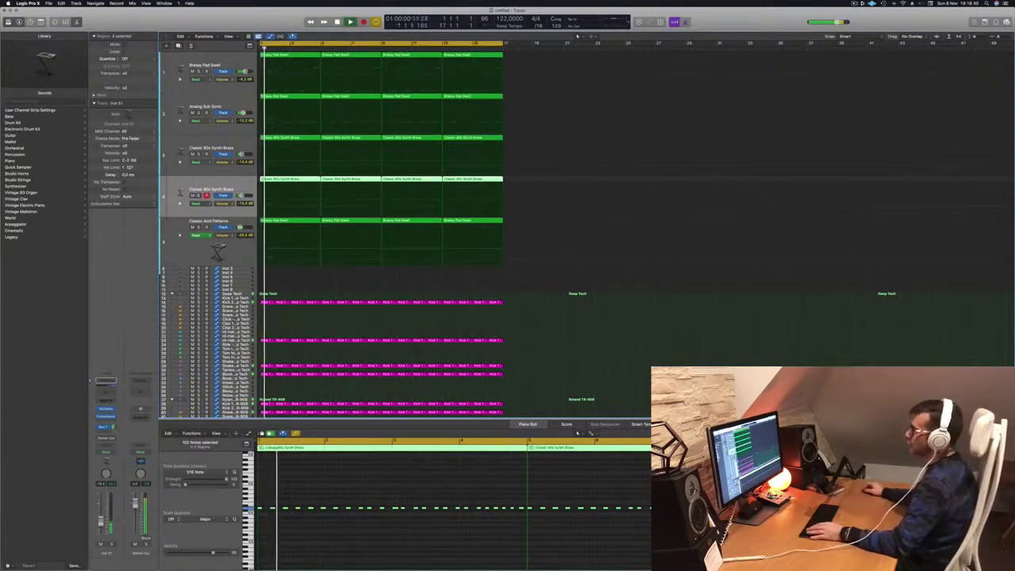
{"action": "left_click", "coordinate": [192, 195]}
{"action": "left_click", "coordinate": [191, 195]}
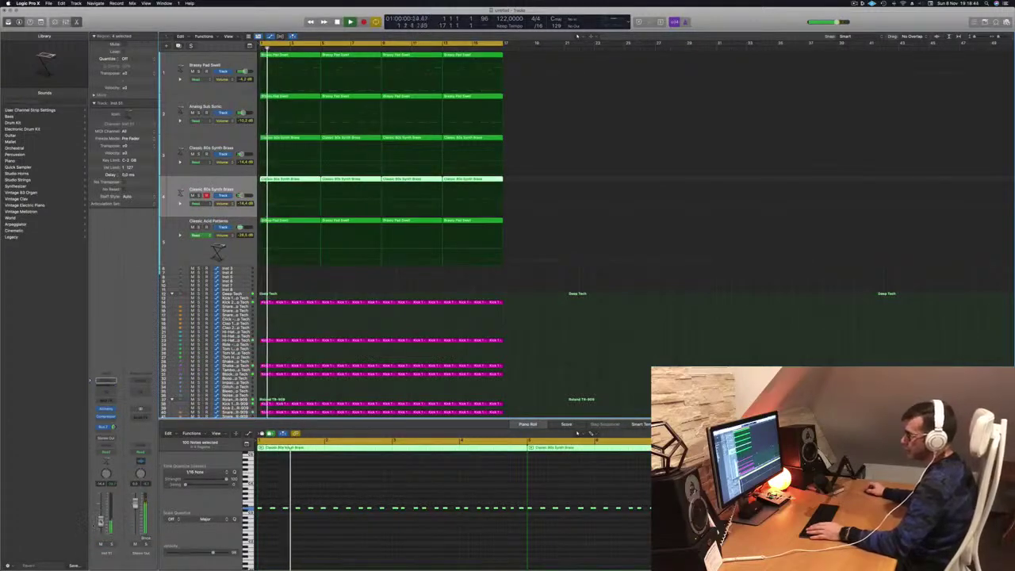
Step: Lower both Classic 80s Synth Brass tracks to -15.8 dB and adjust their panning
{"action": "left_click", "coordinate": [208, 149]}
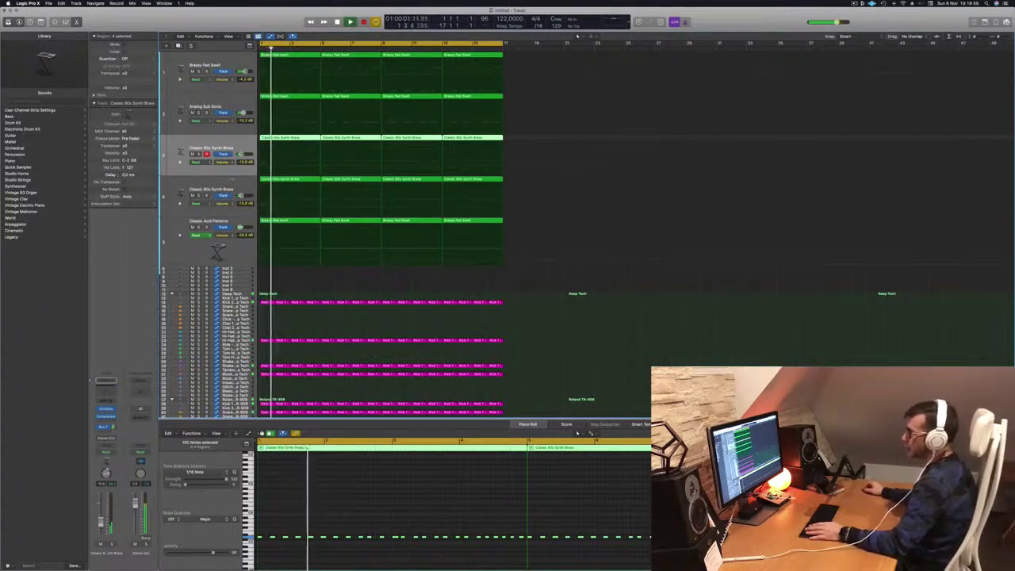
{"action": "left_click", "coordinate": [228, 186]}
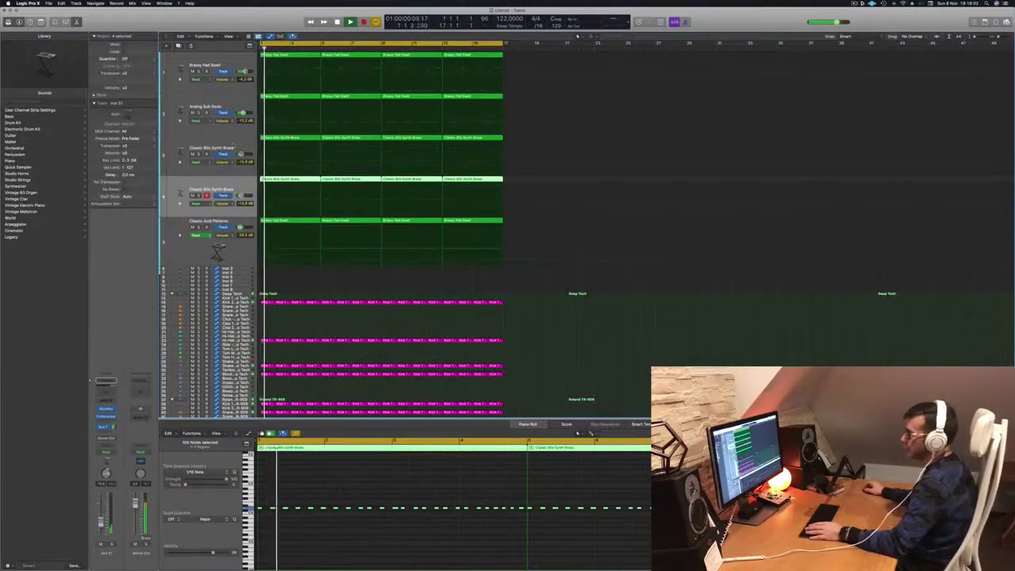
{"action": "left_click", "coordinate": [234, 147]}
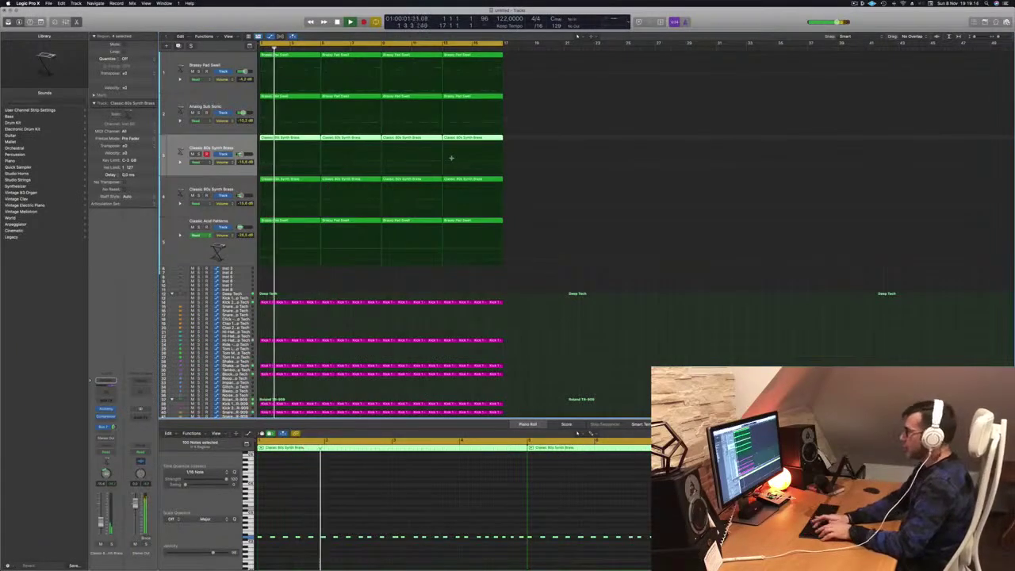
Step: Select all regions on every track and repeat the 16-bar section three times to extend the arrangement to bar 65
{"action": "key", "text": "super+a"}
{"action": "key", "text": "super+r"}
{"action": "key", "text": "super+r"}
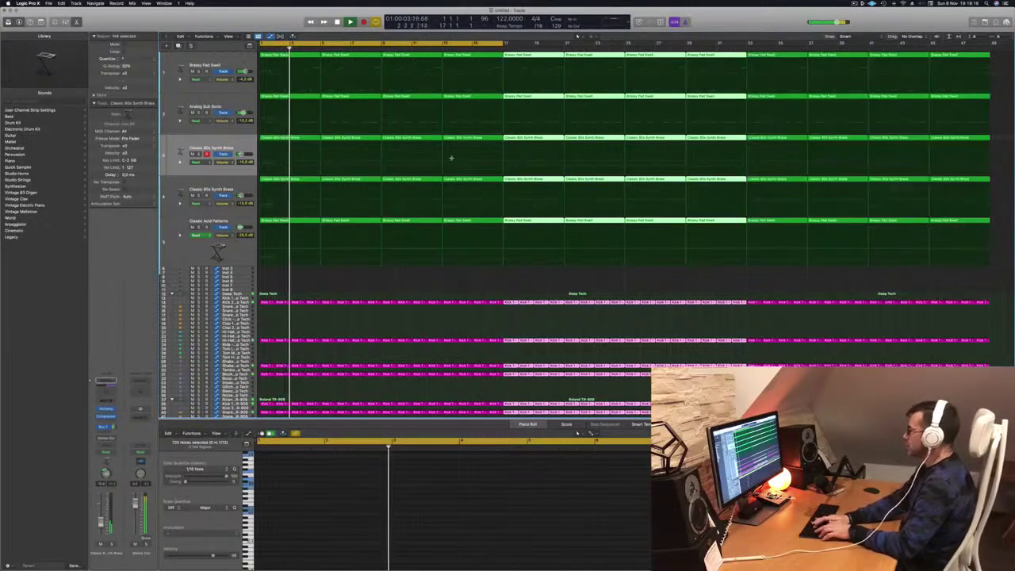
{"action": "key", "text": "super+r"}
{"action": "key", "text": "super+Left"}
{"action": "key", "text": "super+Left"}
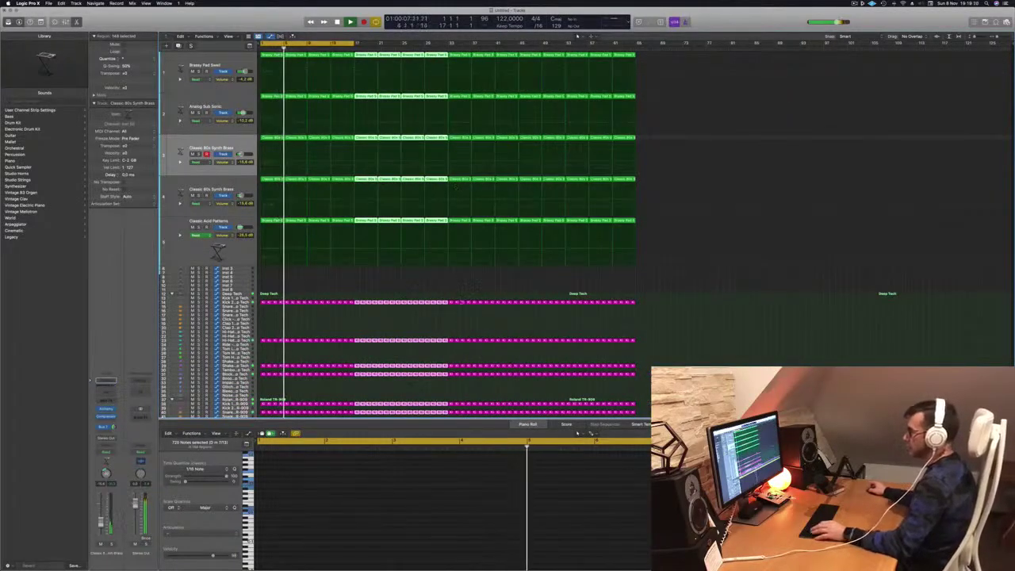
Step: Collapse the Deep Tech and Roland TR-909 drum track stacks
{"action": "scroll", "coordinate": [467, 327], "scroll_direction": "down", "scroll_amount": 2}
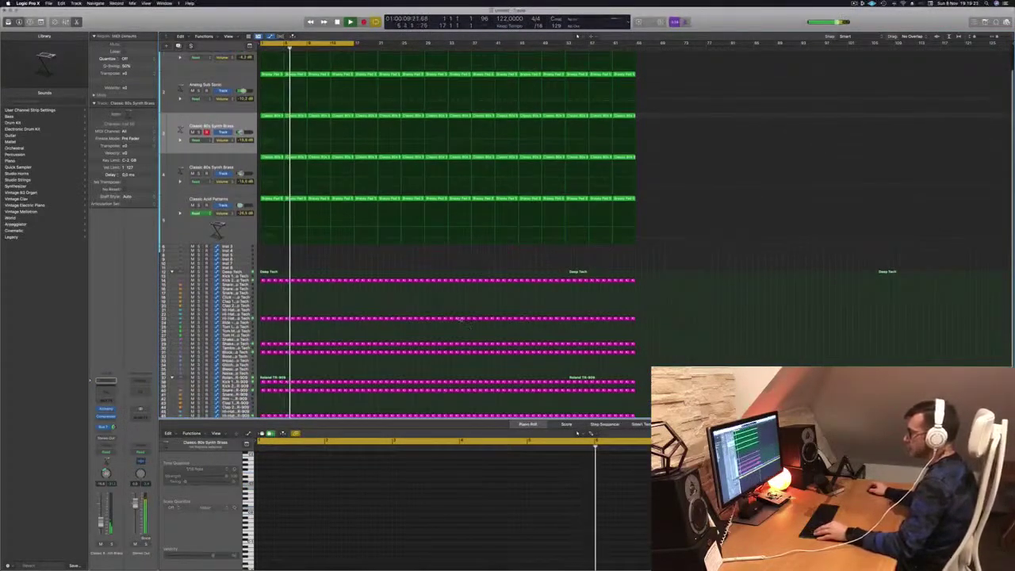
{"action": "left_click", "coordinate": [172, 272]}
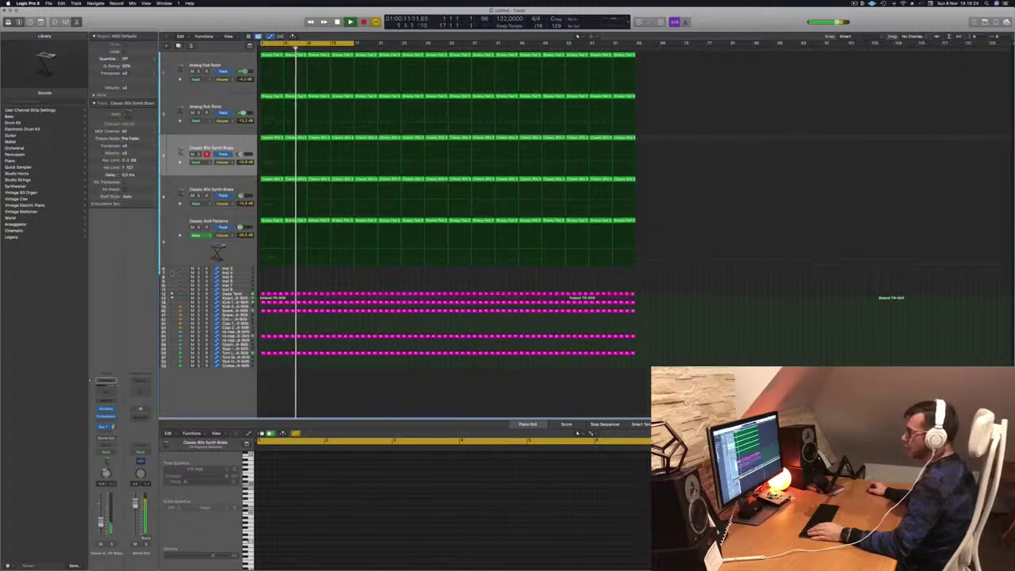
{"action": "left_click", "coordinate": [172, 295]}
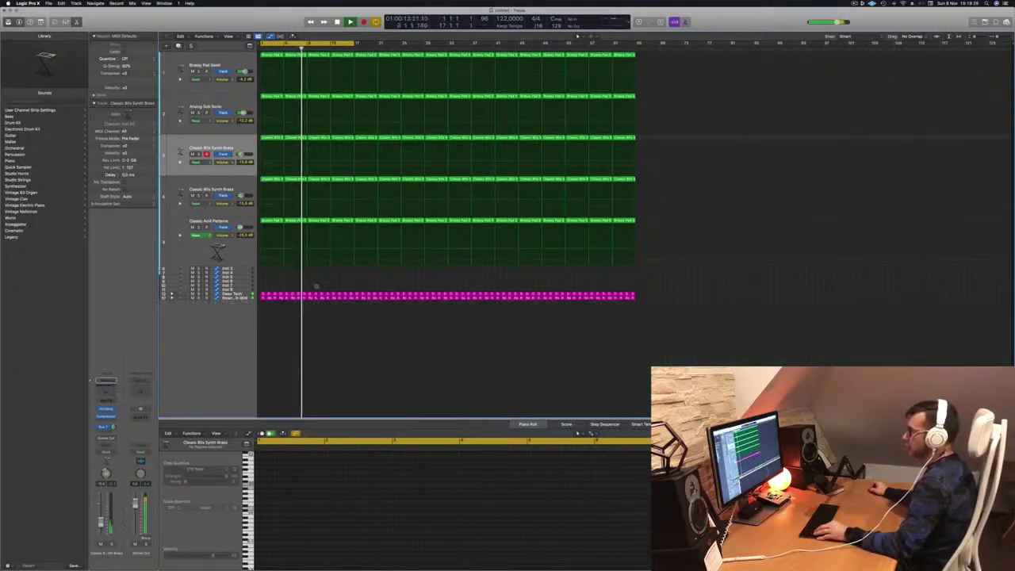
{"action": "scroll", "coordinate": [315, 286], "scroll_direction": "up", "scroll_amount": 3}
{"action": "scroll", "coordinate": [316, 286], "scroll_direction": "down", "scroll_amount": 3}
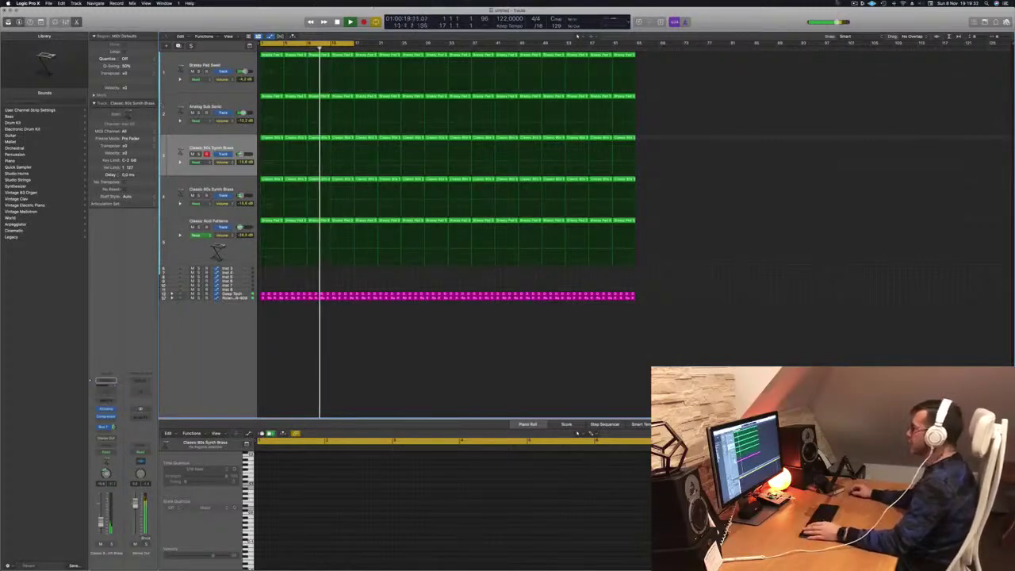
{"action": "left_click", "coordinate": [857, 6]}
{"action": "left_click", "coordinate": [856, 5]}
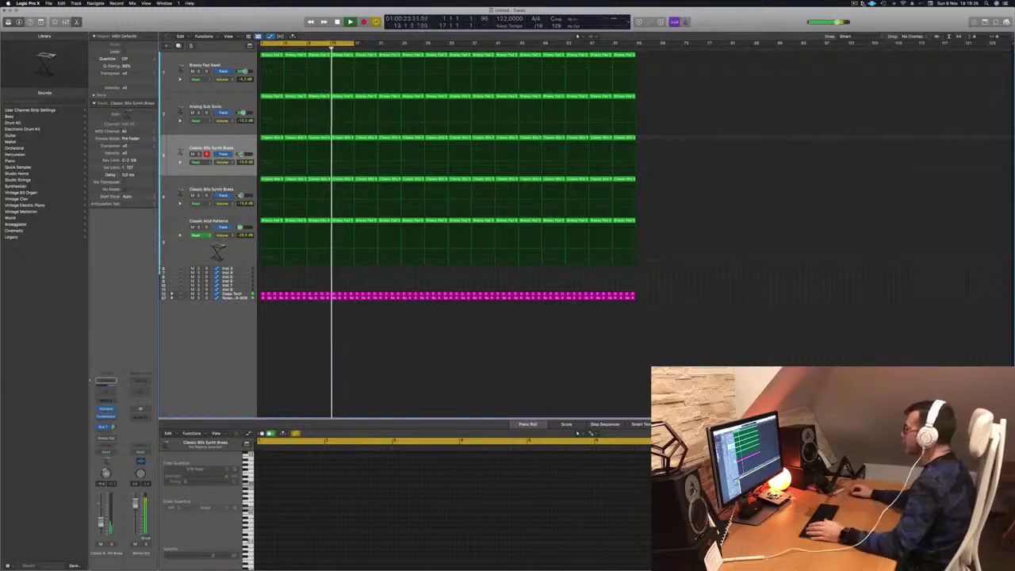
{"action": "left_click", "coordinate": [854, 4]}
{"action": "left_click", "coordinate": [760, 23]}
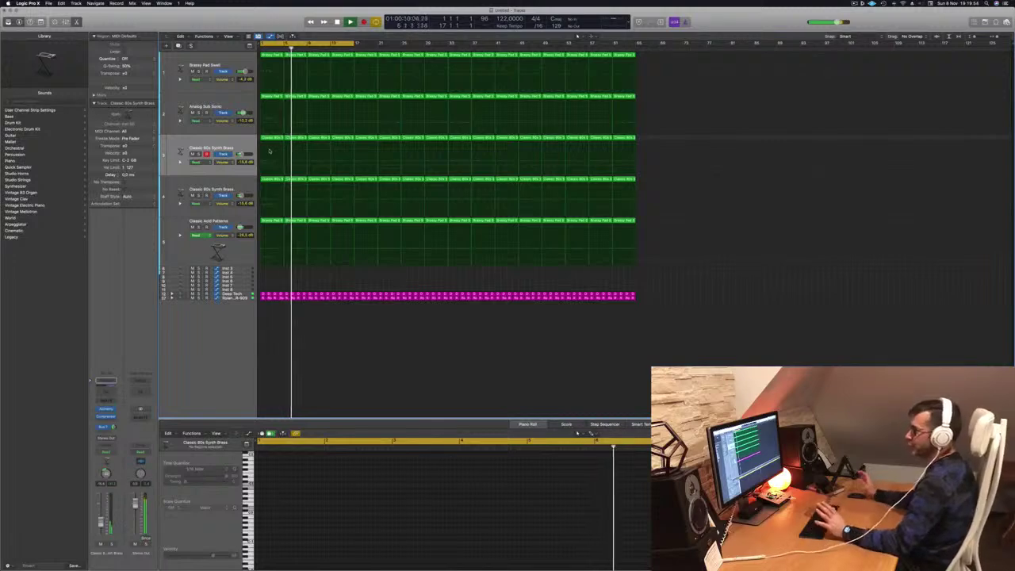
Step: Duplicate the Analog Sub Sonic track with its instrument settings
{"action": "left_click", "coordinate": [189, 255]}
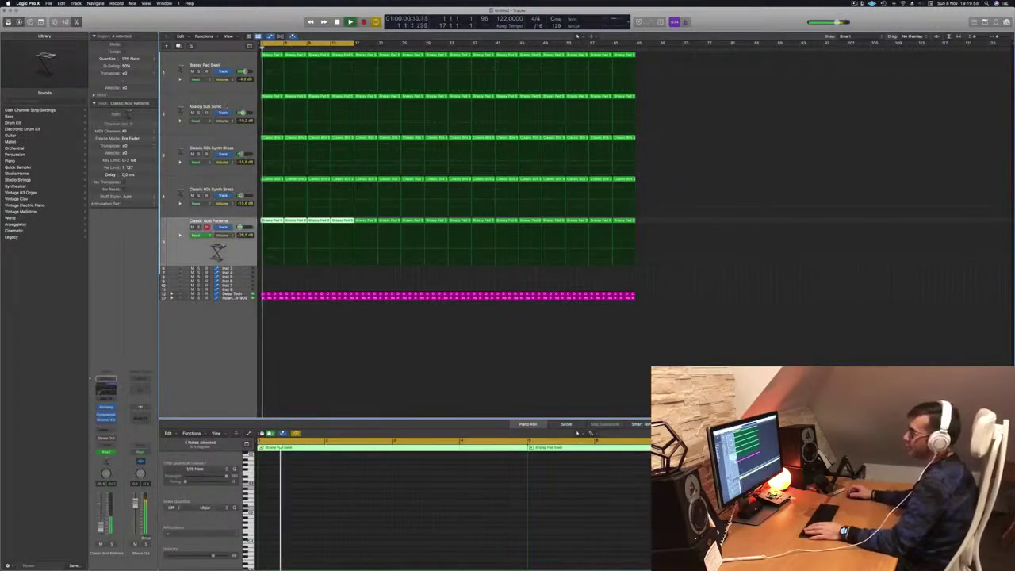
{"action": "left_click", "coordinate": [229, 103]}
{"action": "key", "text": "super+d"}
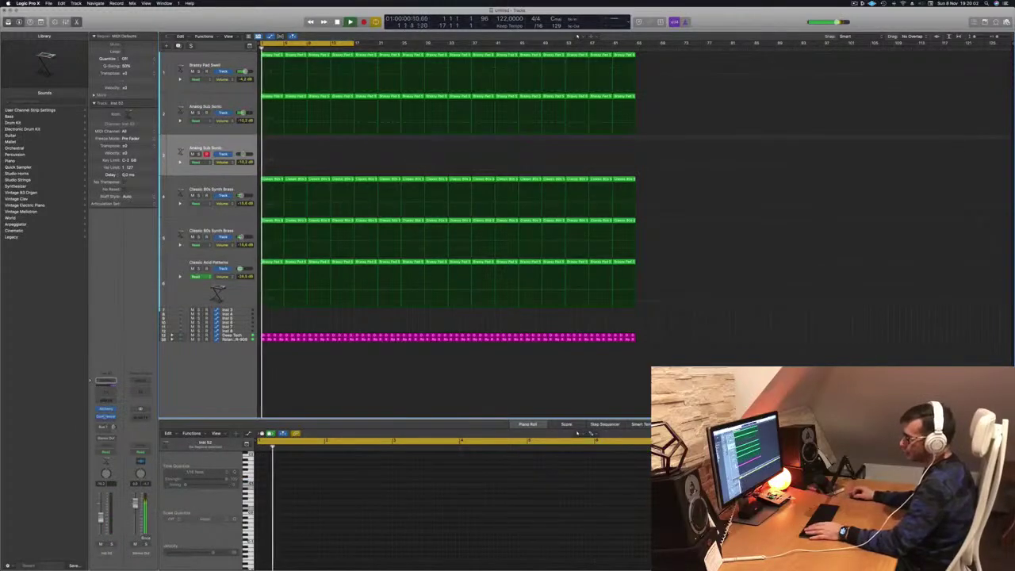
Step: Open Alchemy on the duplicated track and load the Special Fader preset from the Pads category
{"action": "left_click", "coordinate": [106, 410]}
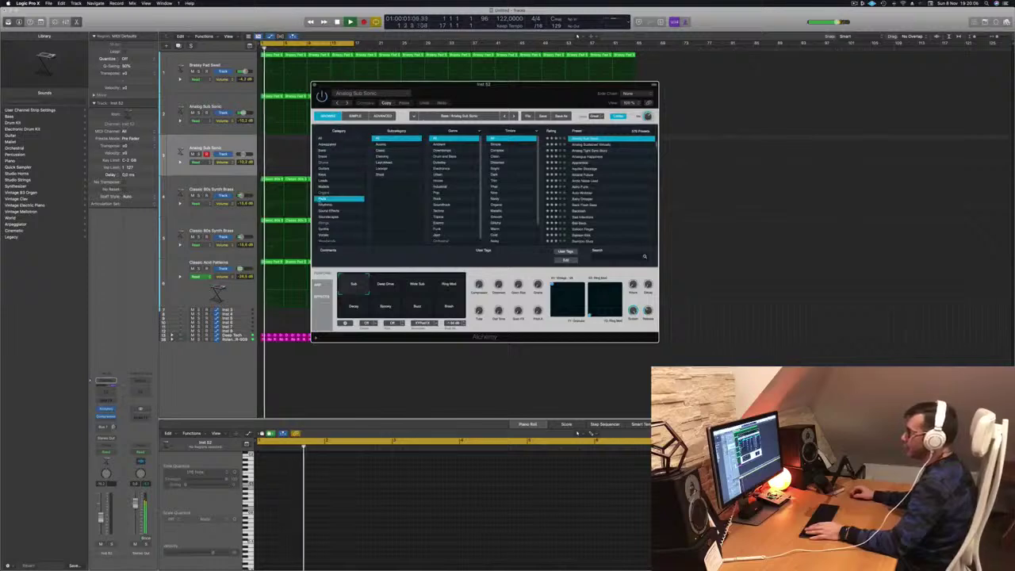
{"action": "left_click", "coordinate": [388, 162]}
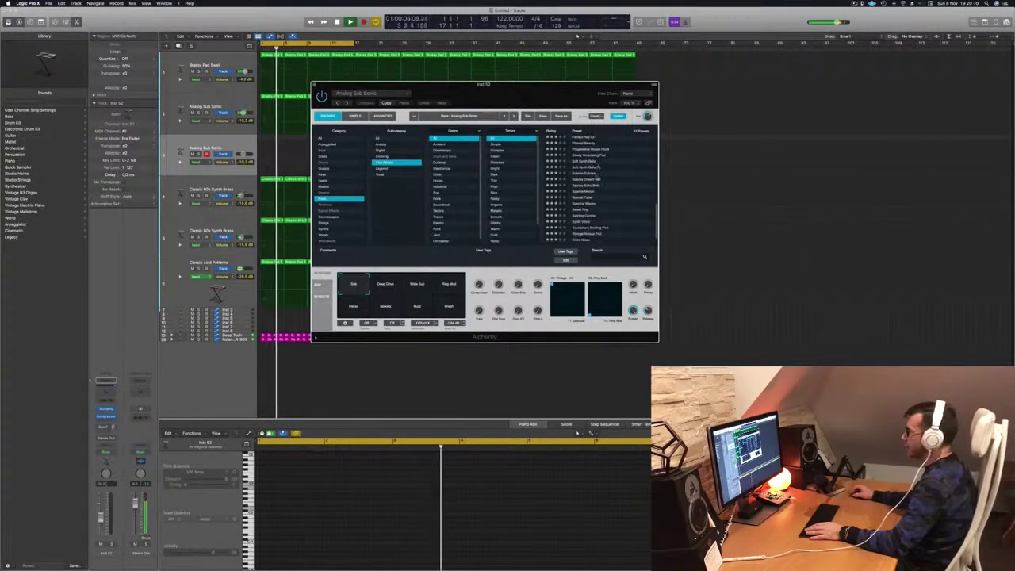
{"action": "left_click", "coordinate": [585, 198]}
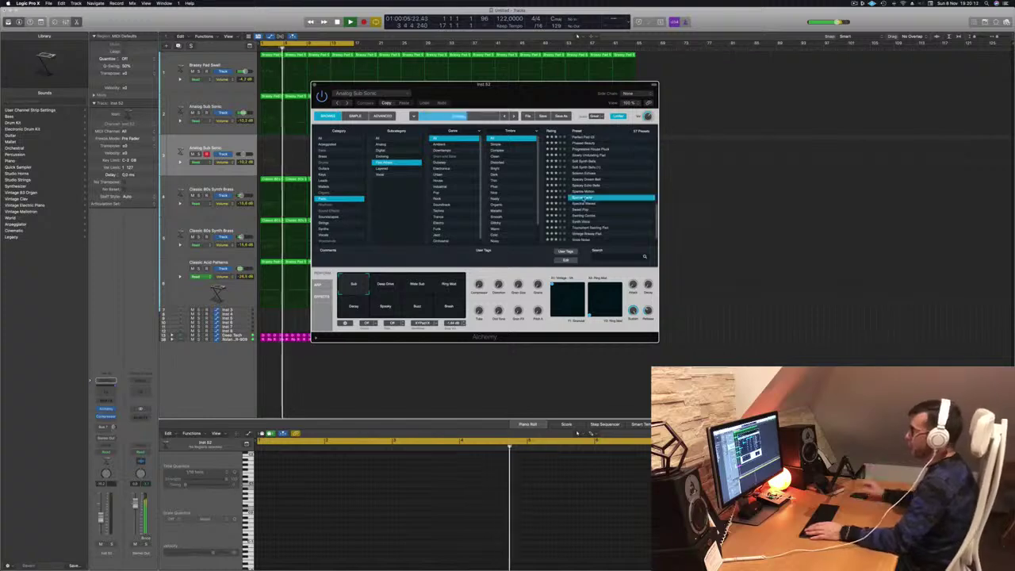
{"action": "left_click_drag", "start_coordinate": [521, 101], "coordinate": [611, 139]}
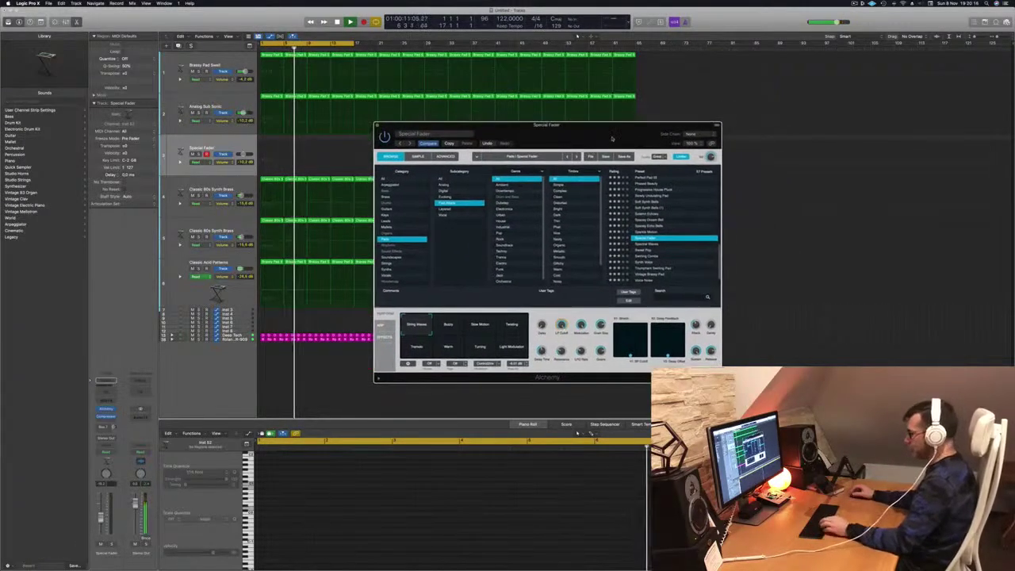
Step: Show Musical Typing, load the Perfect Pad 03 preset in Alchemy and lower its track to -17.2 dB
{"action": "key", "text": "super+k"}
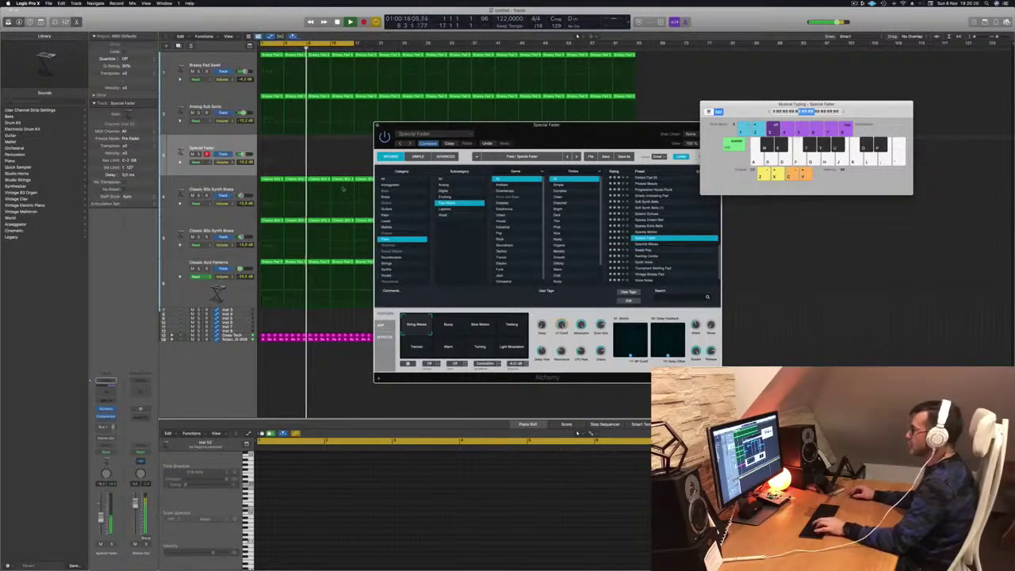
{"action": "scroll", "coordinate": [639, 222], "scroll_direction": "up", "scroll_amount": 3}
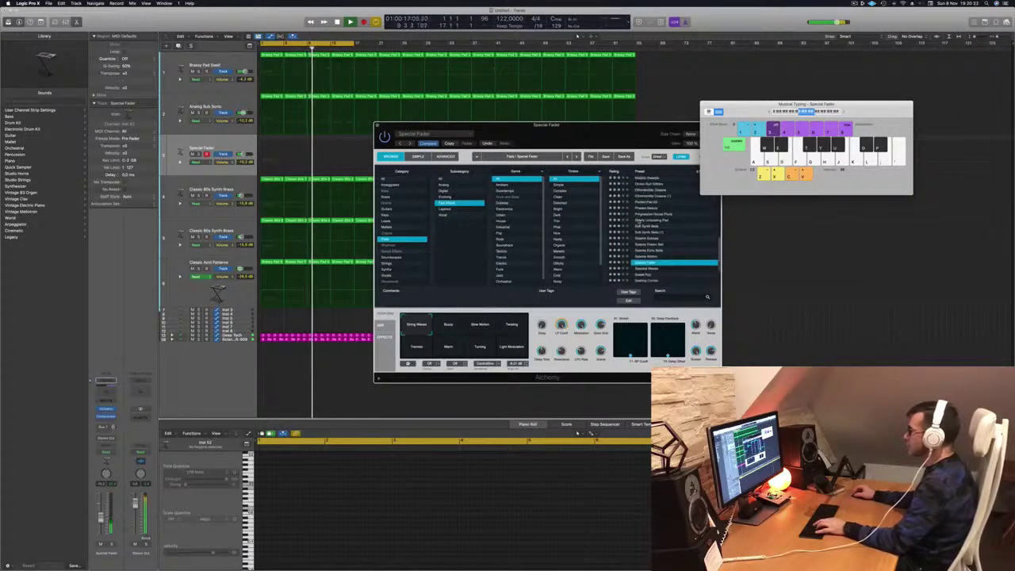
{"action": "left_click", "coordinate": [640, 202]}
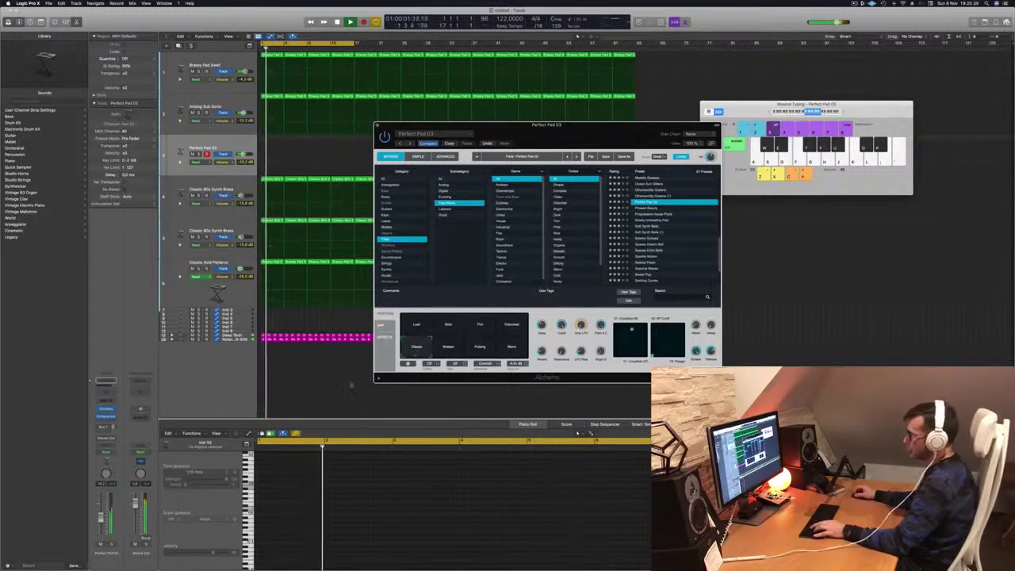
{"action": "left_click_drag", "start_coordinate": [101, 517], "coordinate": [101, 524]}
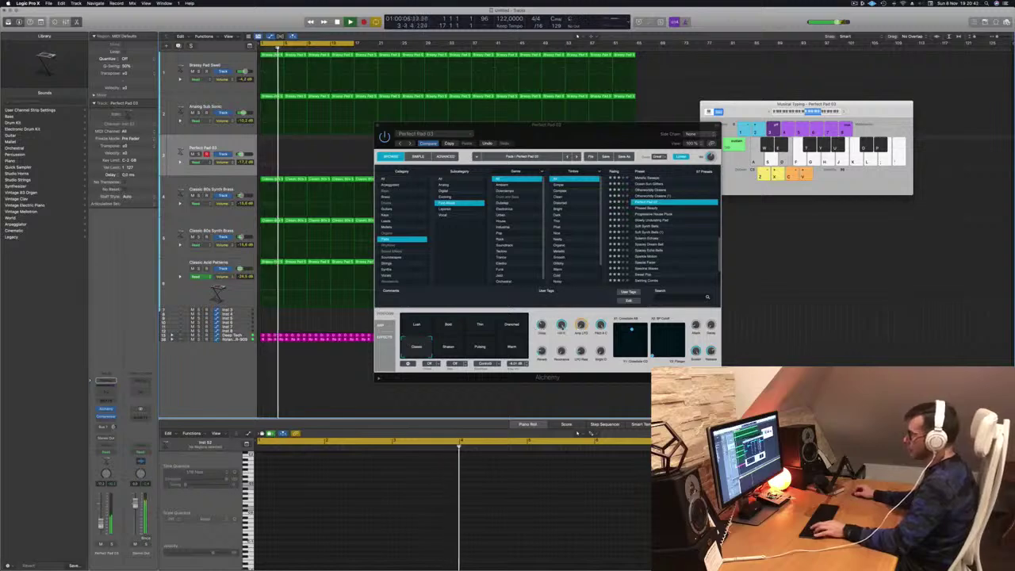
{"action": "left_click", "coordinate": [561, 356]}
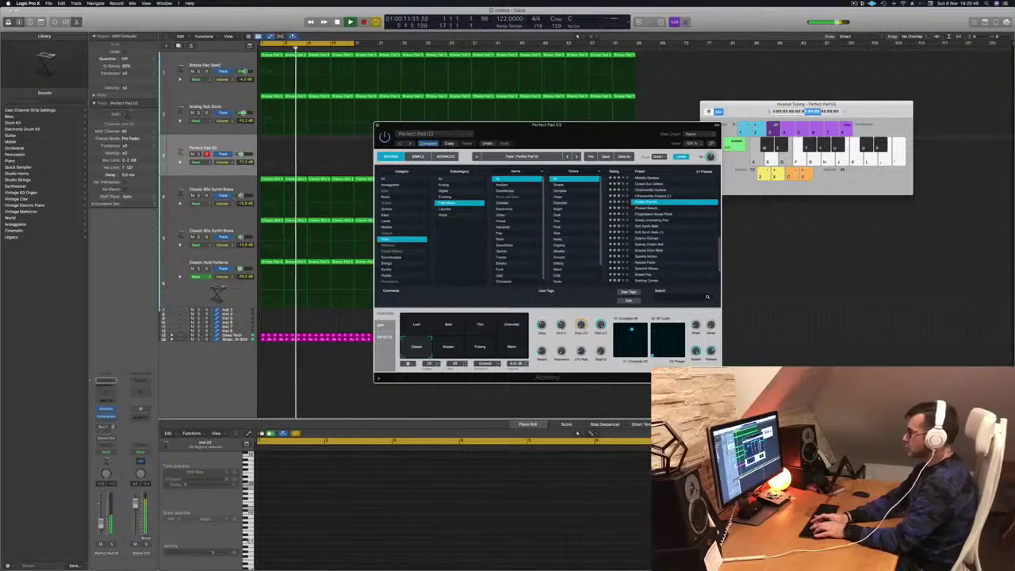
Step: Record a repeating two-note chord, once per bar, on the Perfect Pad 03 track up to bar 17
{"action": "key", "text": "r"}
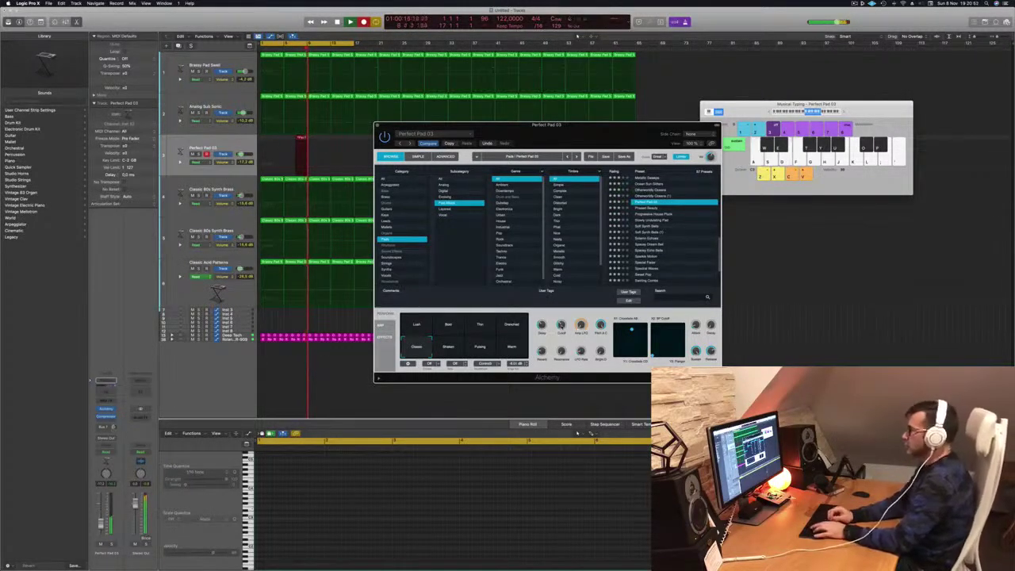
{"action": "key", "text": "d+g"}
{"action": "key", "text": "a"}
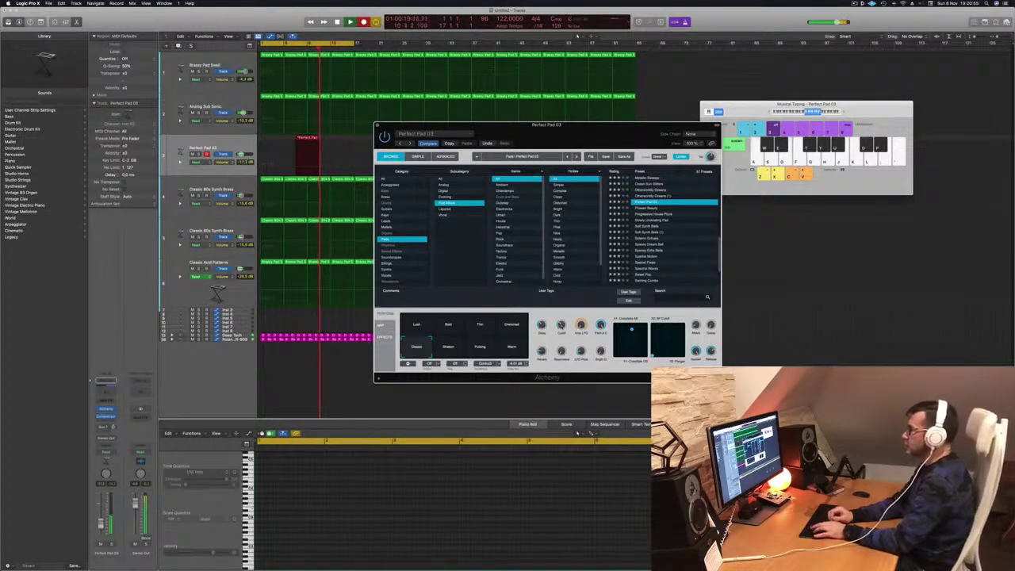
{"action": "key", "text": "a"}
{"action": "key", "text": "d"}
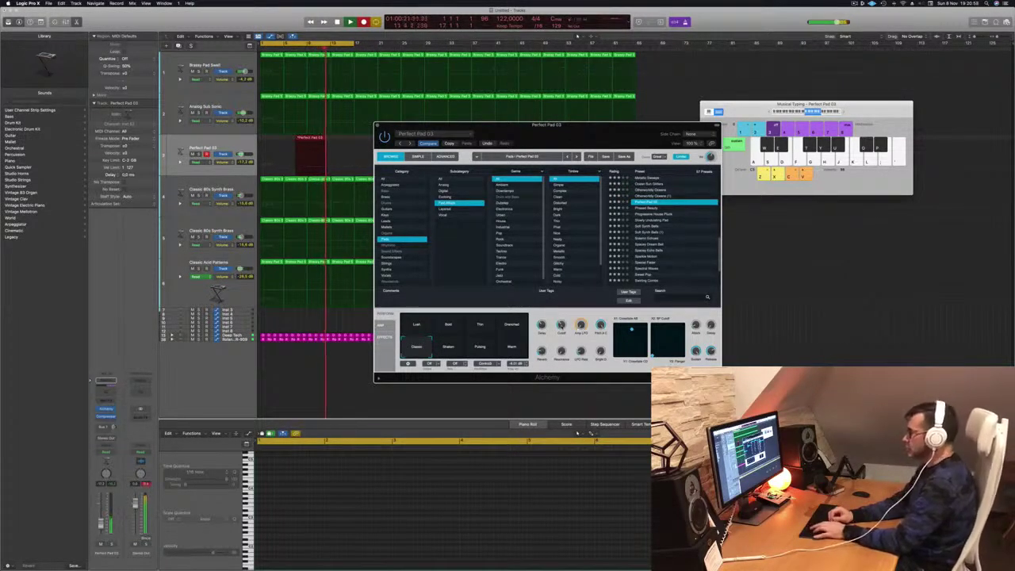
{"action": "key", "text": "a"}
{"action": "key", "text": "d"}
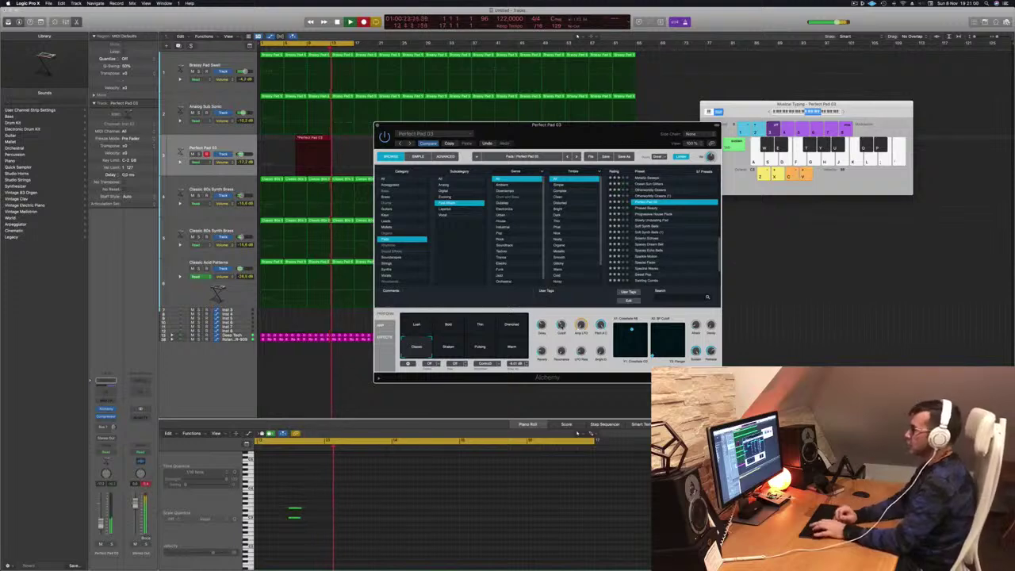
{"action": "key", "text": "a"}
{"action": "key", "text": "d"}
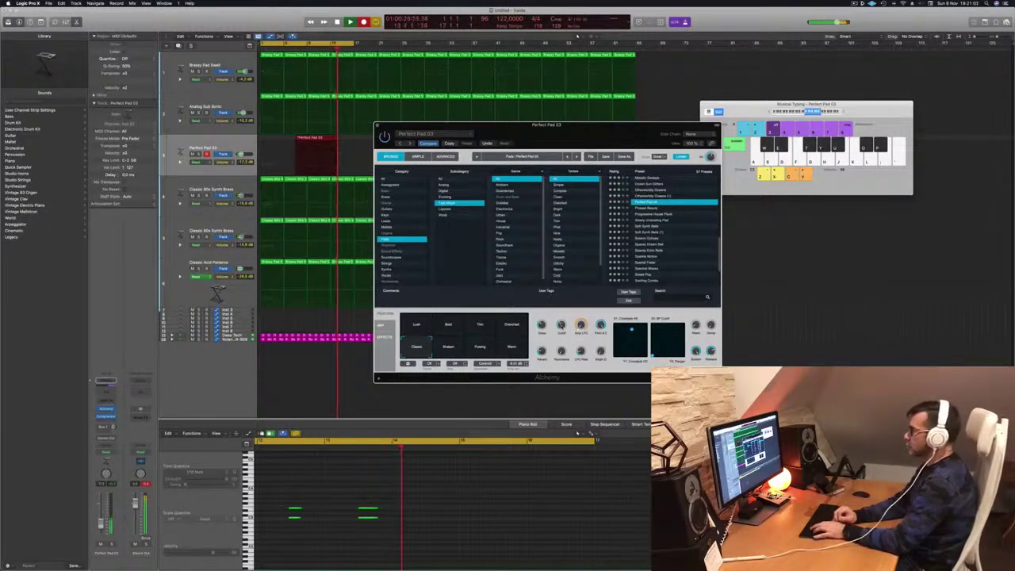
{"action": "key", "text": "a"}
{"action": "key", "text": "d"}
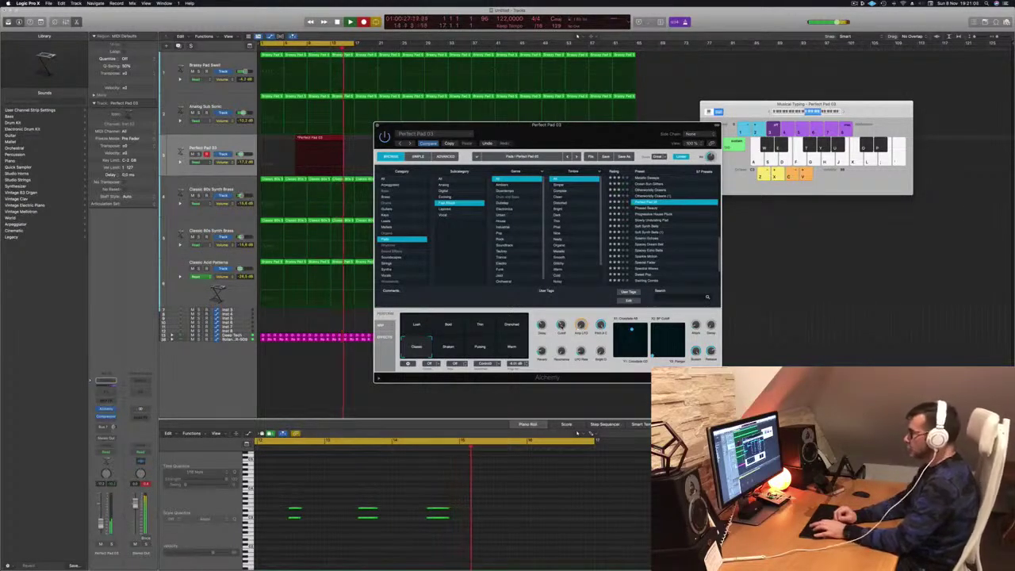
{"action": "key", "text": "a"}
{"action": "key", "text": "d"}
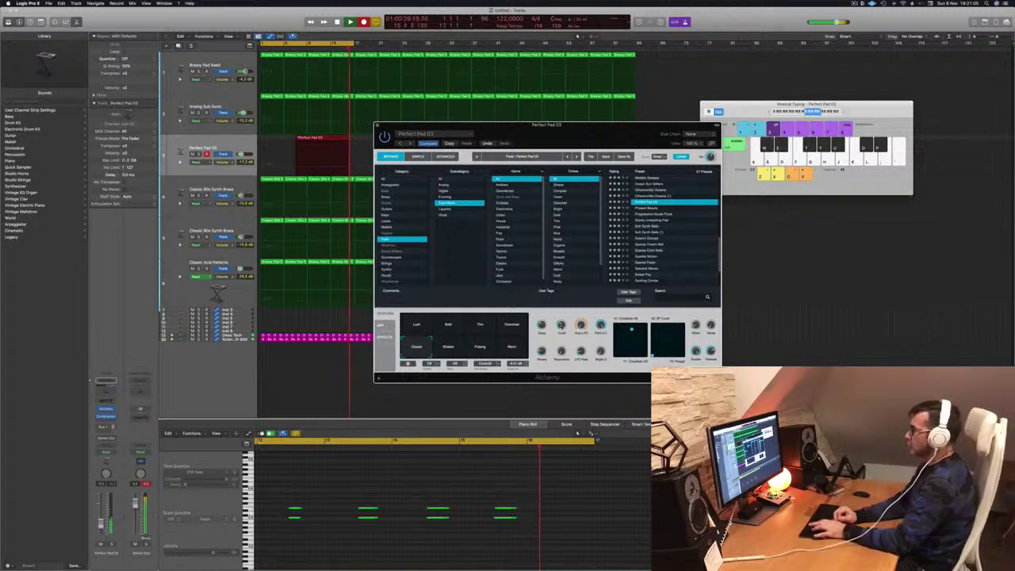
{"action": "key", "text": "a"}
{"action": "key", "text": "d"}
{"action": "key", "text": "space"}
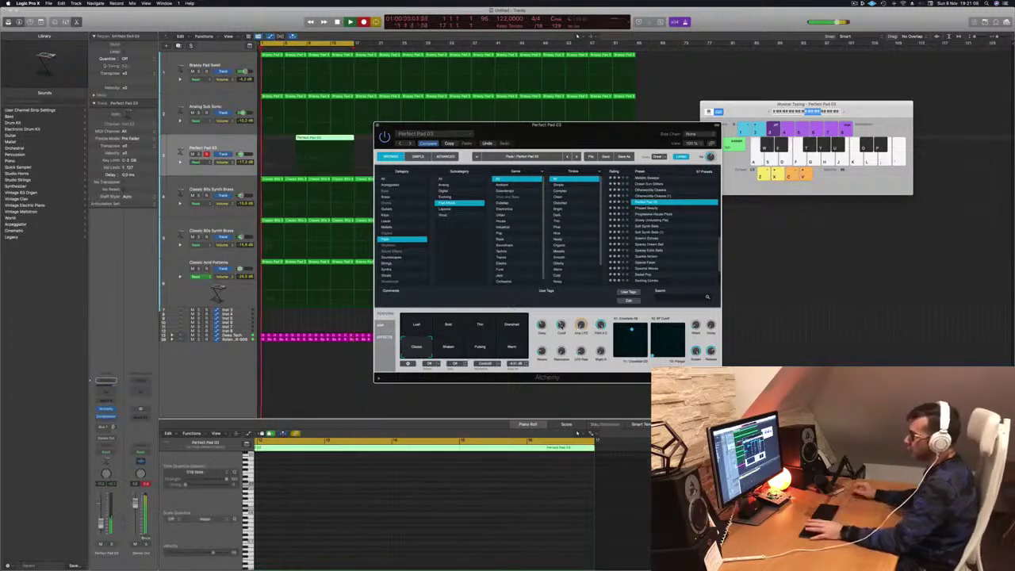
Step: Split the recorded Perfect Pad 03 region at bar 13, delete the first part and move the remaining four bars to bar 1
{"action": "left_click", "coordinate": [321, 138]}
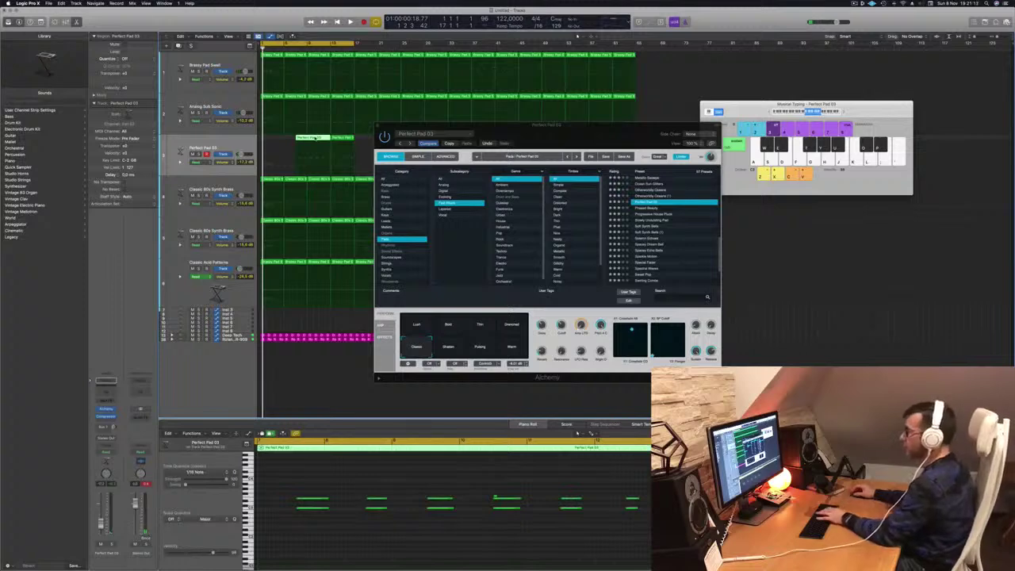
{"action": "key", "text": "Delete"}
{"action": "left_click_drag", "start_coordinate": [342, 141], "coordinate": [272, 143]}
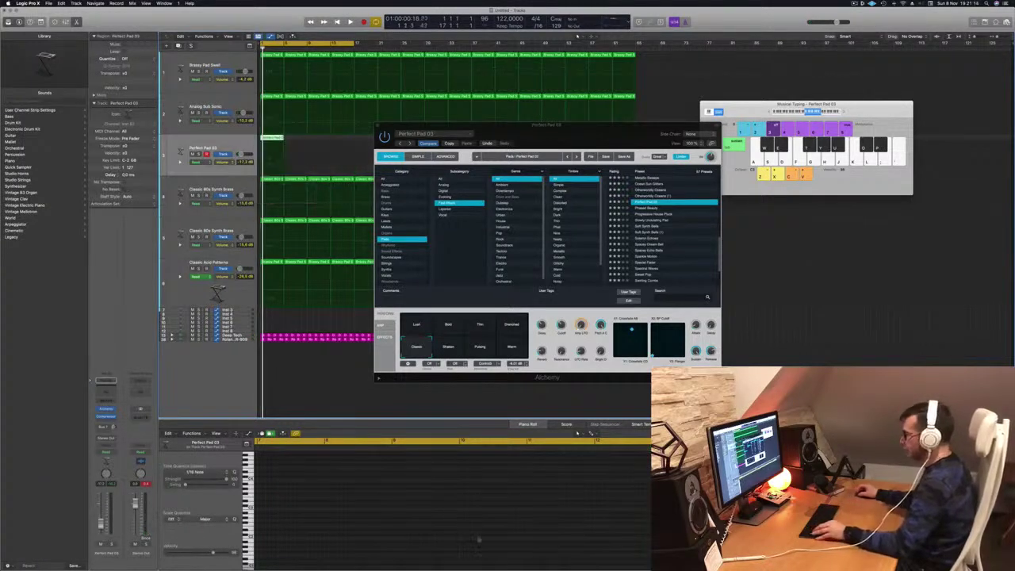
Step: Quantize all notes of the four-bar Perfect Pad 03 region to 1/16 notes and play it back
{"action": "left_click_drag", "start_coordinate": [500, 133], "coordinate": [600, 169]}
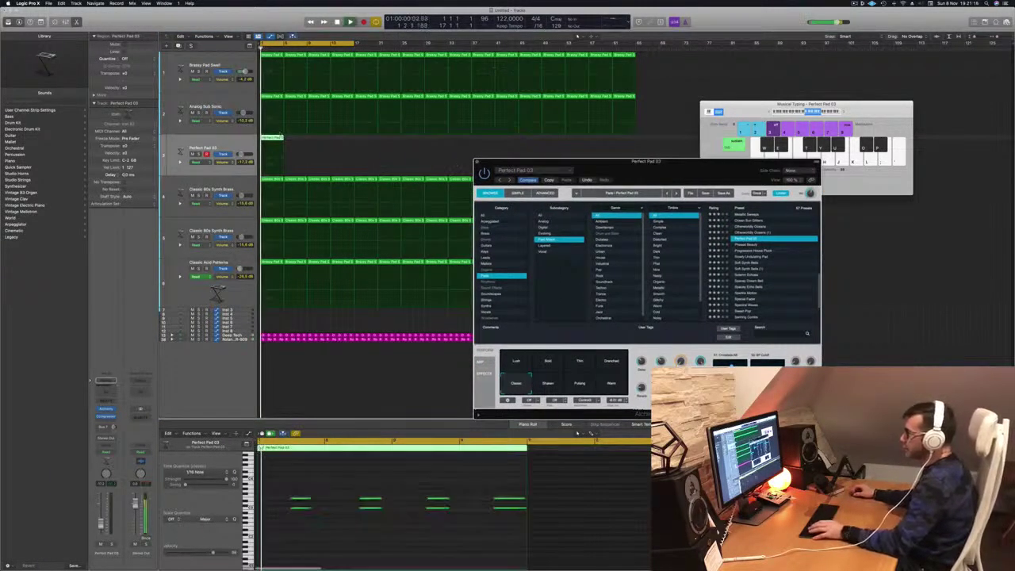
{"action": "left_click", "coordinate": [341, 478]}
{"action": "key", "text": "super+a"}
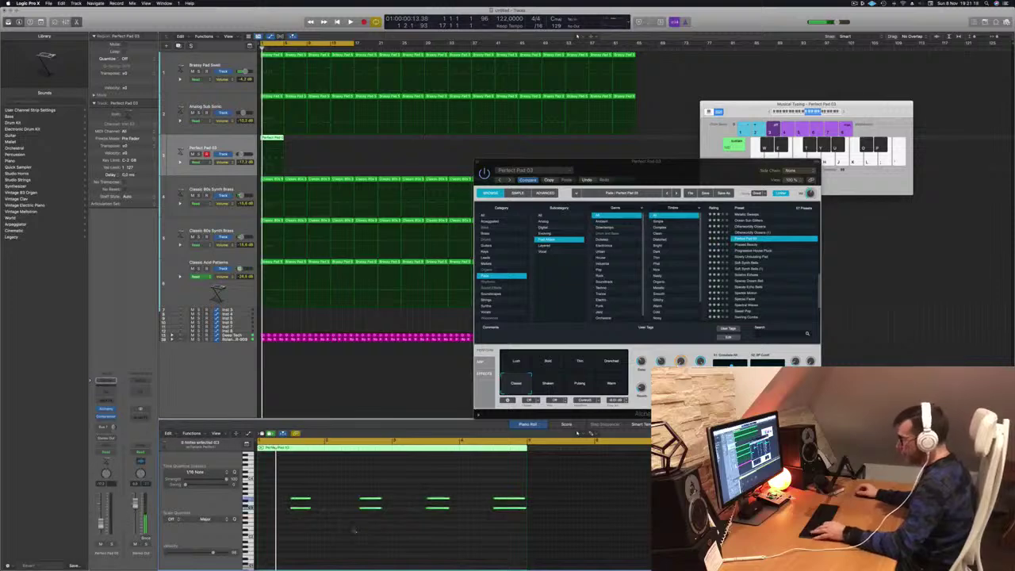
{"action": "key", "text": "space"}
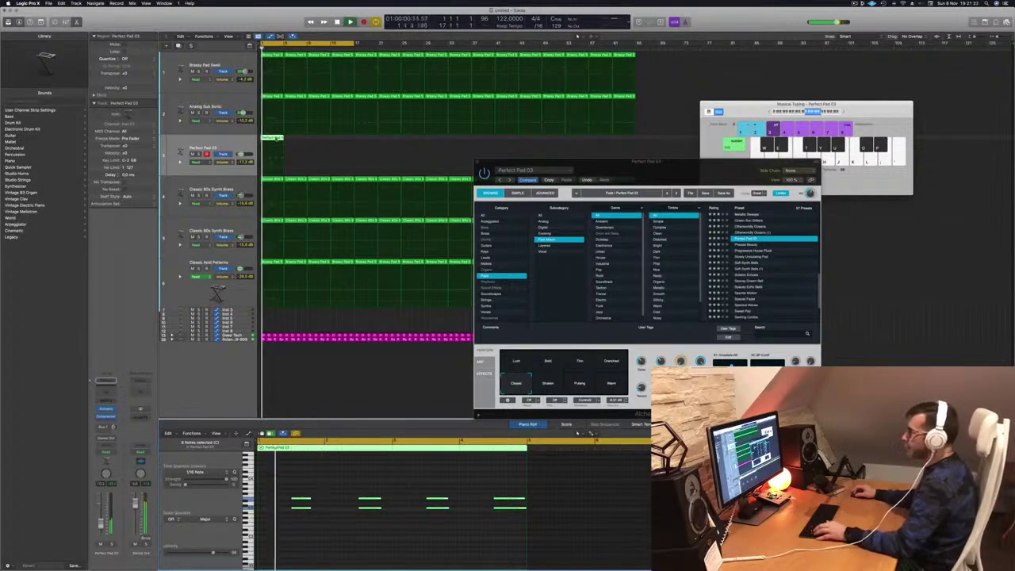
Step: Copy the four-bar Perfect Pad 03 region repeatedly along its track until it fills the arrangement to bar 65
{"action": "left_click_drag", "start_coordinate": [273, 138], "coordinate": [370, 138]}
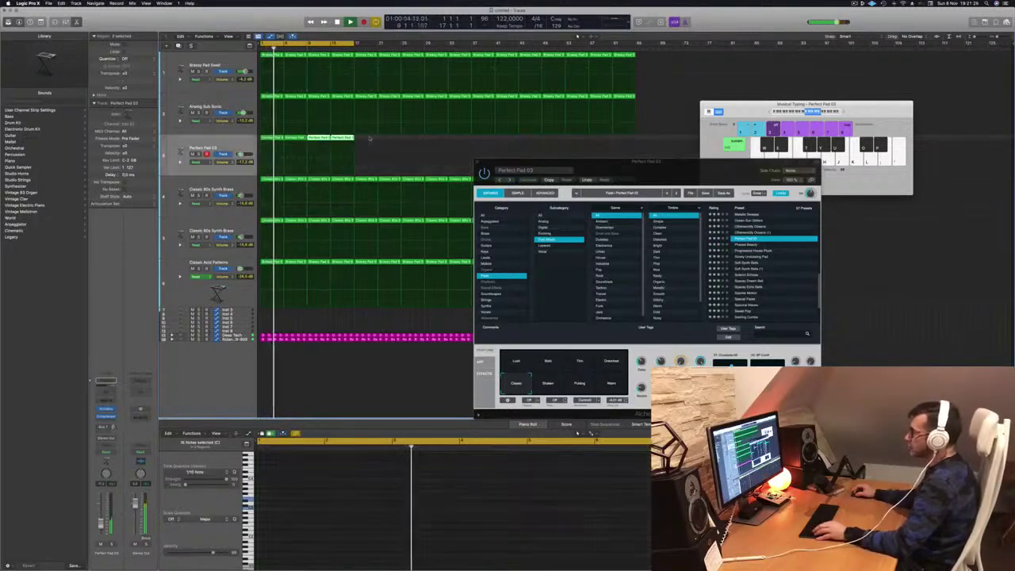
{"action": "left_click_drag", "start_coordinate": [272, 139], "coordinate": [366, 145]}
{"action": "left_click_drag", "start_coordinate": [452, 141], "coordinate": [350, 208]}
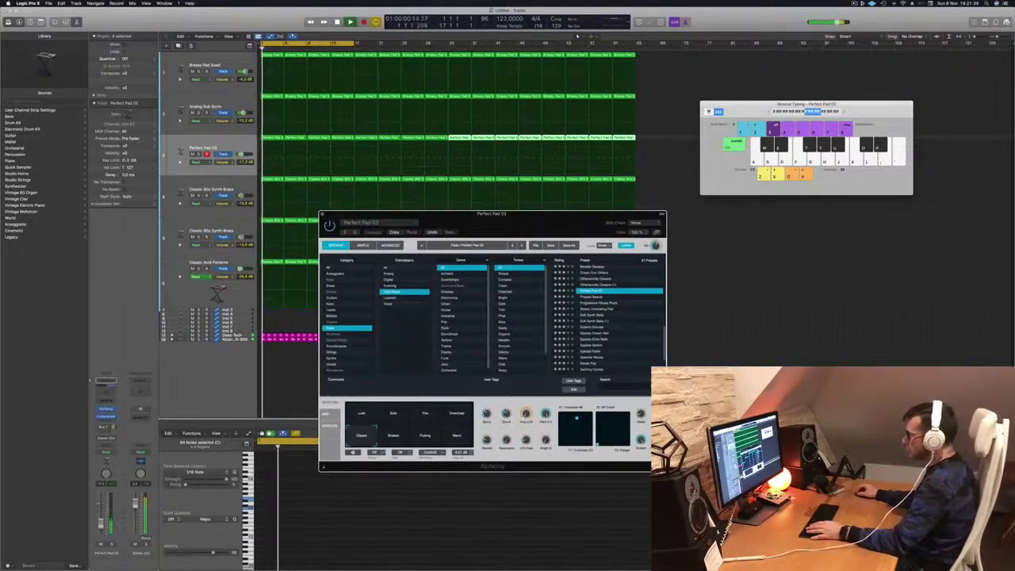
Step: Play back the arrangement from the start and set the Perfect Pad 03 track's volume to about -14.0 dB
{"action": "key", "text": "a"}
{"action": "key", "text": "d"}
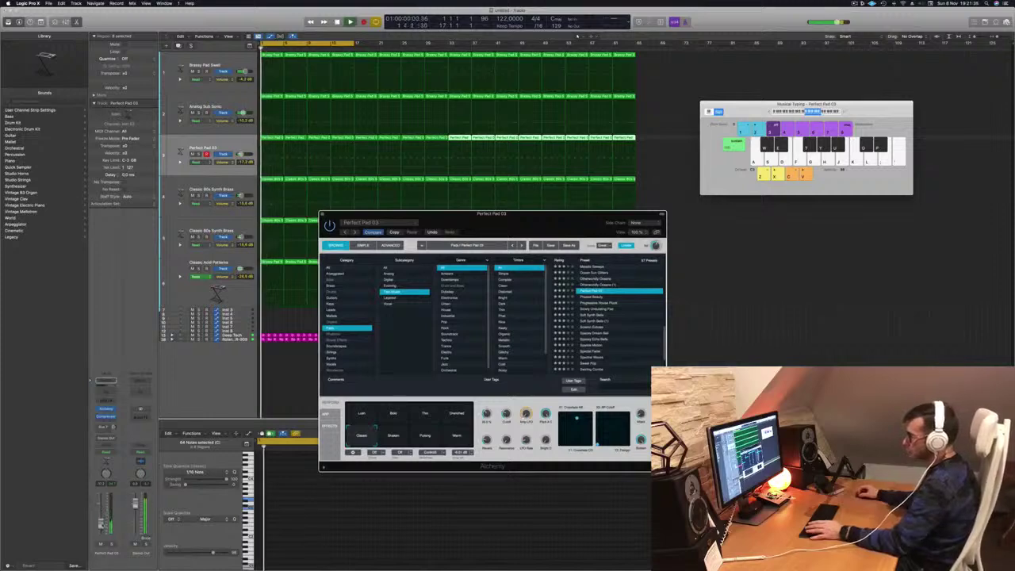
{"action": "key", "text": "a"}
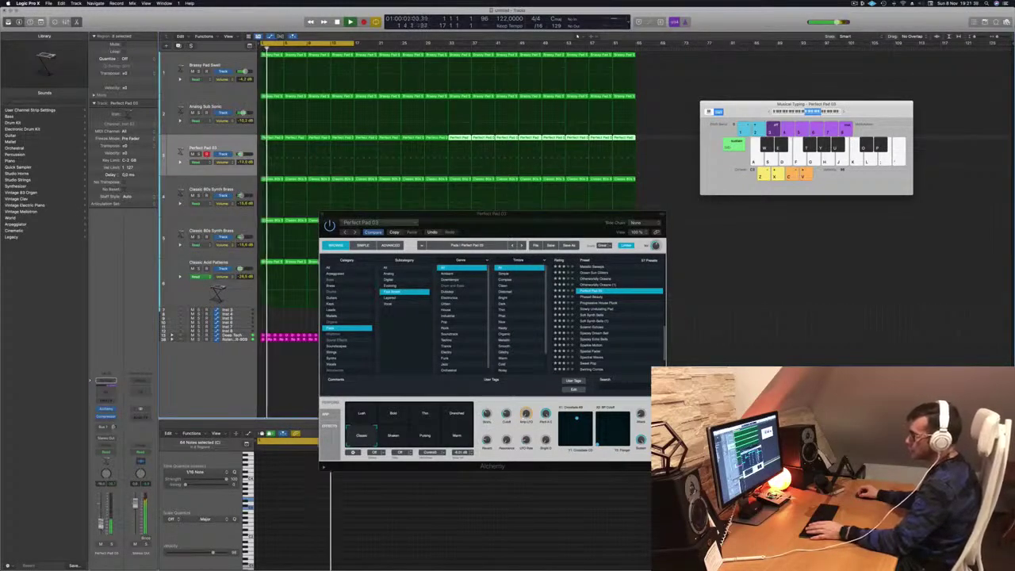
{"action": "key", "text": "a"}
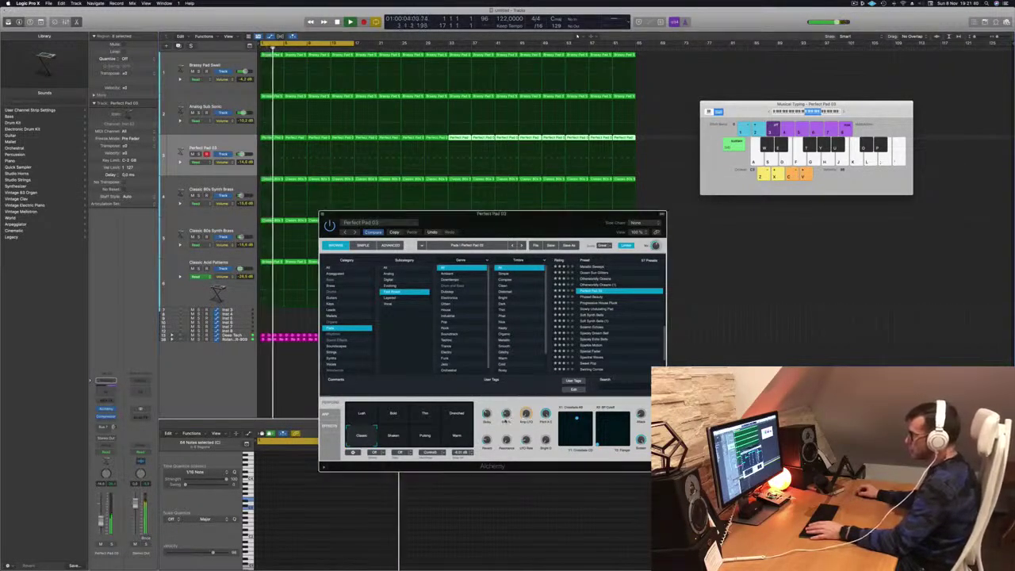
{"action": "key", "text": "a"}
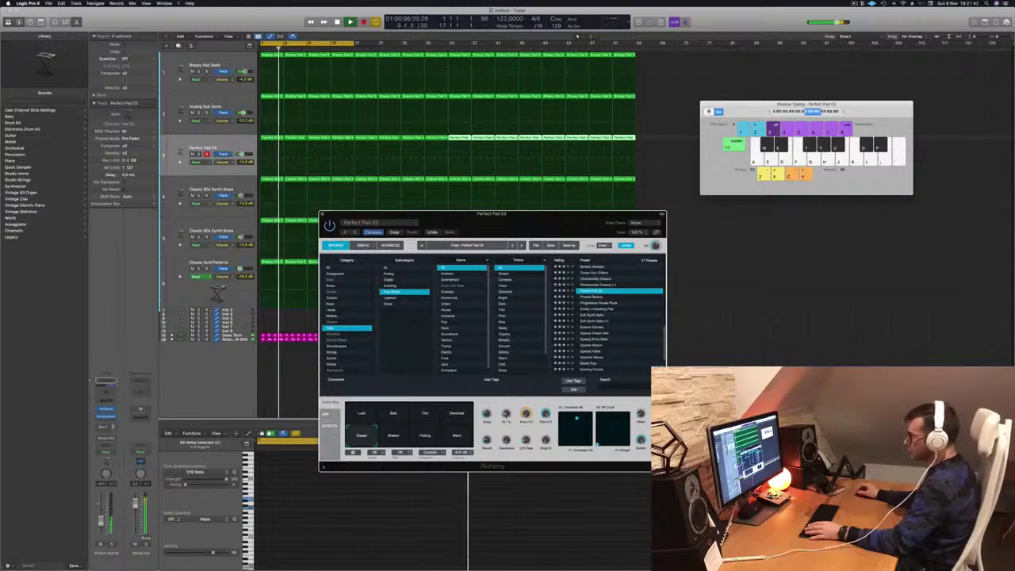
{"action": "key", "text": "a"}
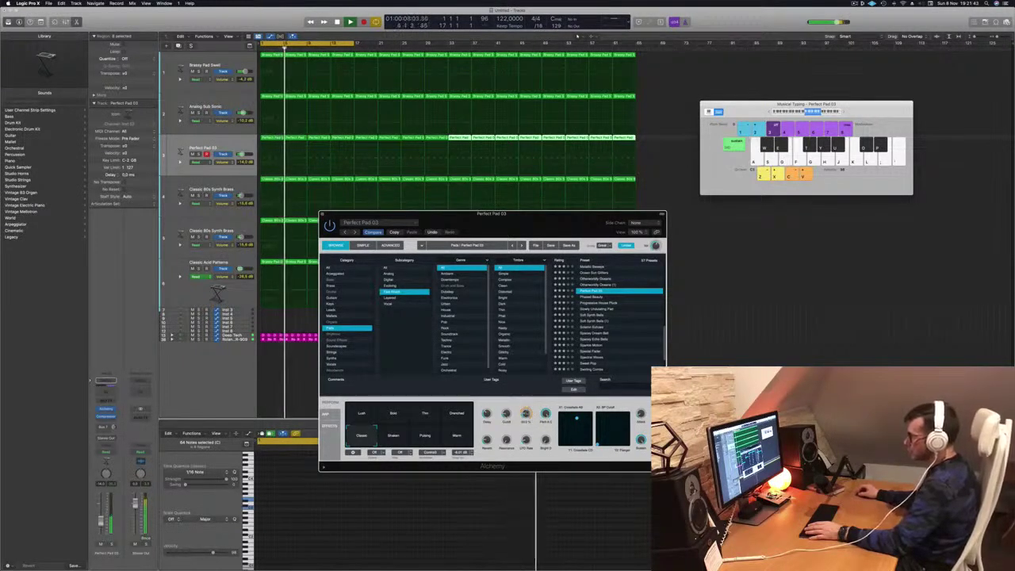
{"action": "key", "text": "a"}
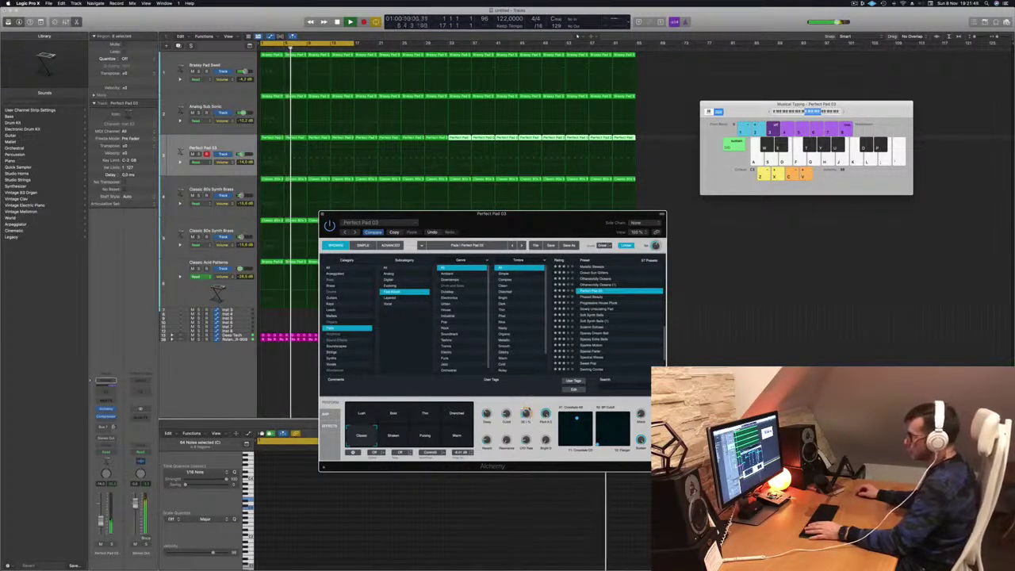
{"action": "key", "text": "Return"}
{"action": "key", "text": "a"}
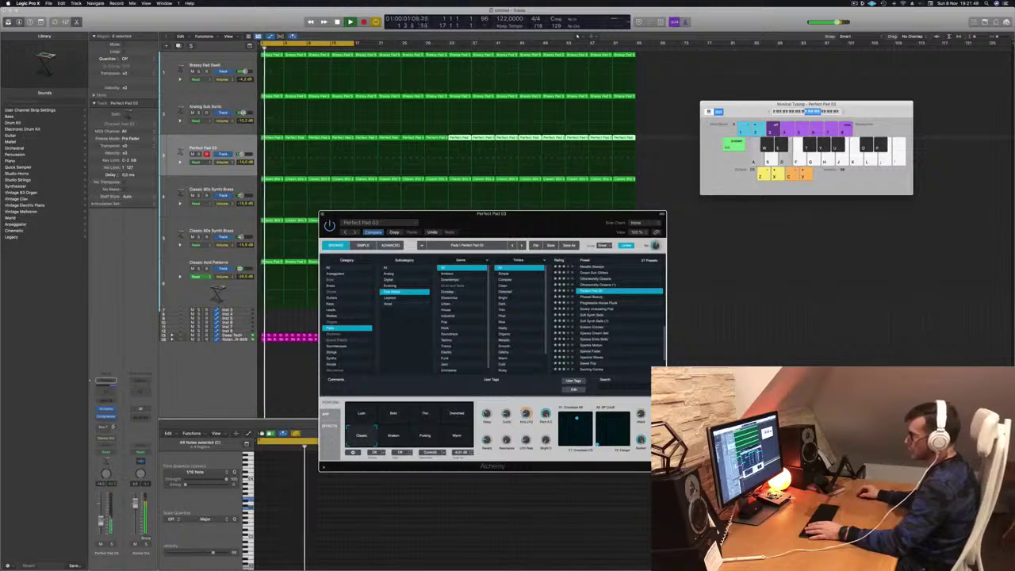
Step: Raise the Perfect Pad 03 volume to about -7.4 dB and adjust the Amp LFO control in Alchemy
{"action": "left_click_drag", "start_coordinate": [101, 522], "coordinate": [101, 517]}
{"action": "key", "text": "a"}
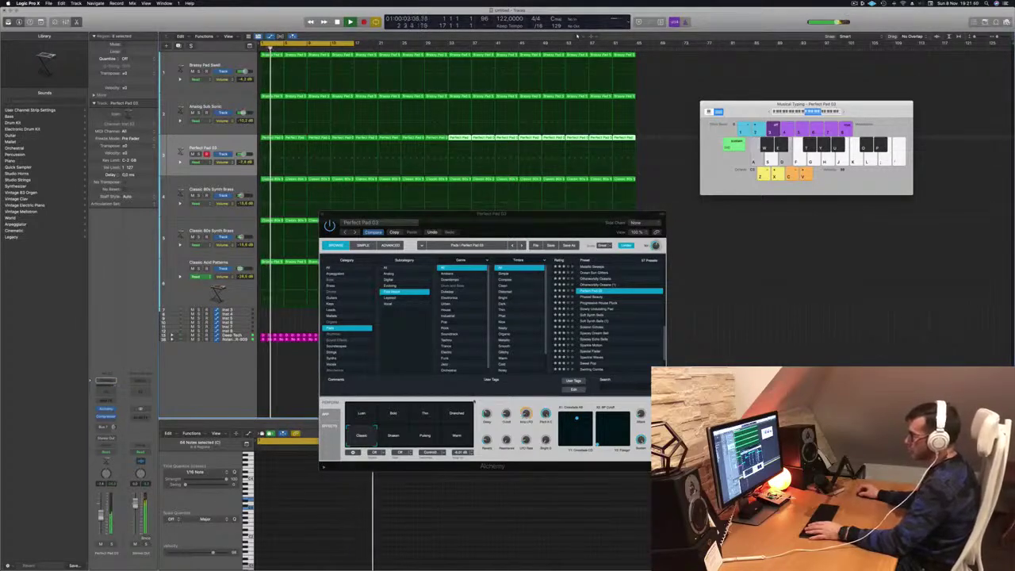
{"action": "left_click", "coordinate": [526, 413]}
{"action": "left_click_drag", "start_coordinate": [525, 416], "coordinate": [526, 421]}
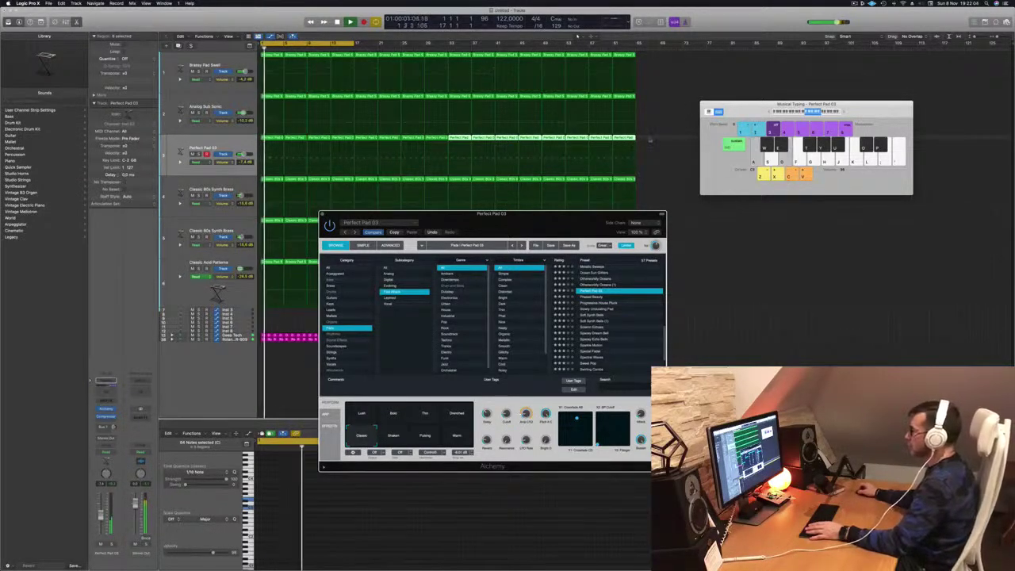
Step: Select all Perfect Pad 03 regions, try their notes one octave lower, and transpose them back up an octave
{"action": "left_click_drag", "start_coordinate": [650, 138], "coordinate": [254, 148]}
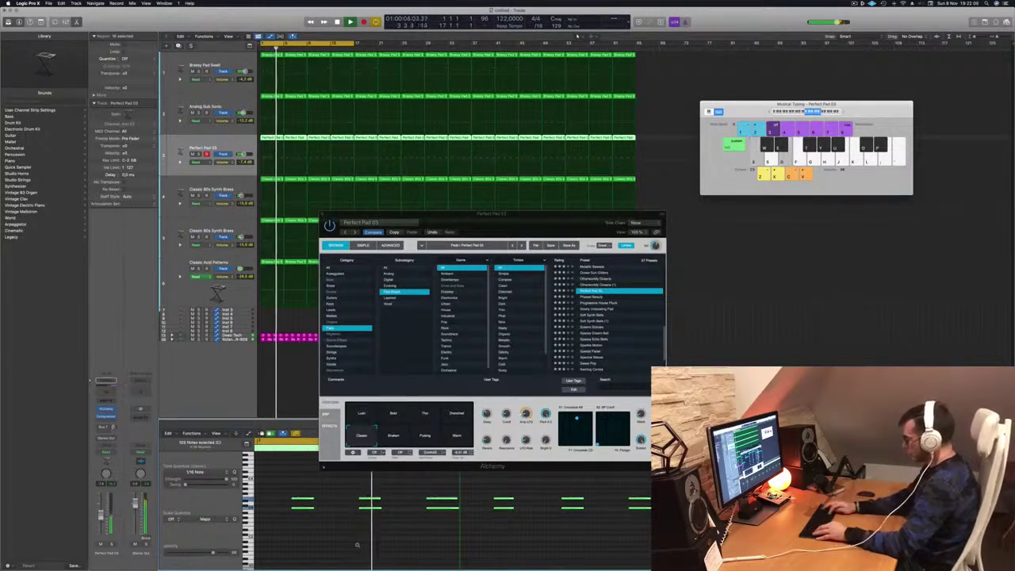
{"action": "key", "text": "alt+shift+Down"}
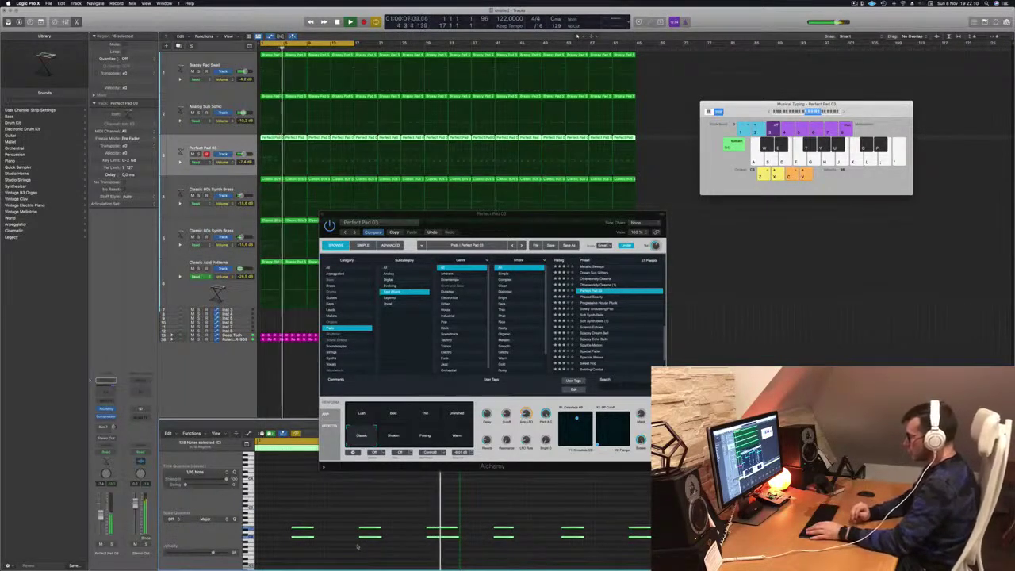
{"action": "key", "text": "alt+shift+Up"}
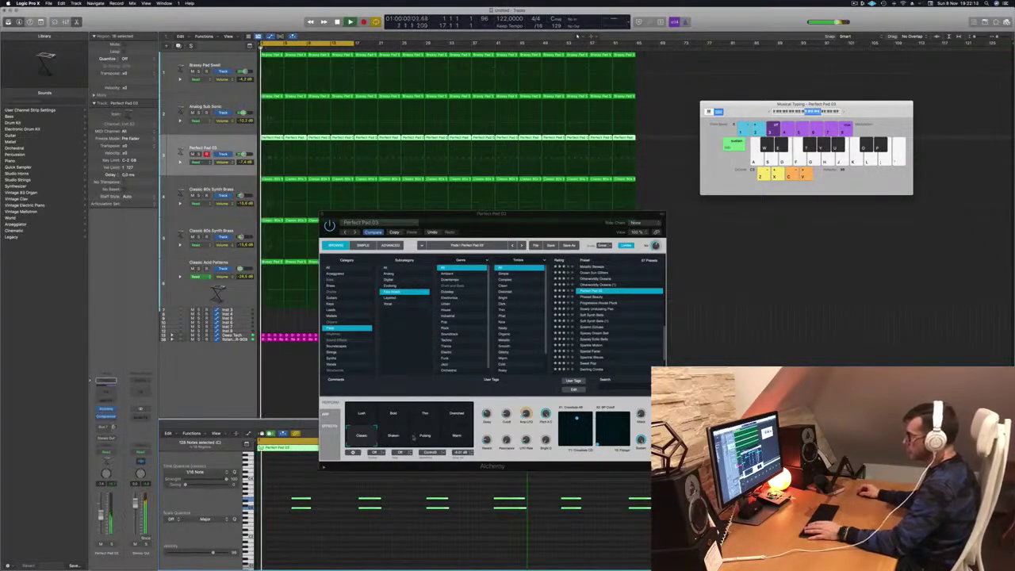
Step: Switch the Alchemy performance snapshot to Warm, lower the Perfect Pad 03 track's volume and restart playback from the beginning
{"action": "left_click", "coordinate": [456, 436]}
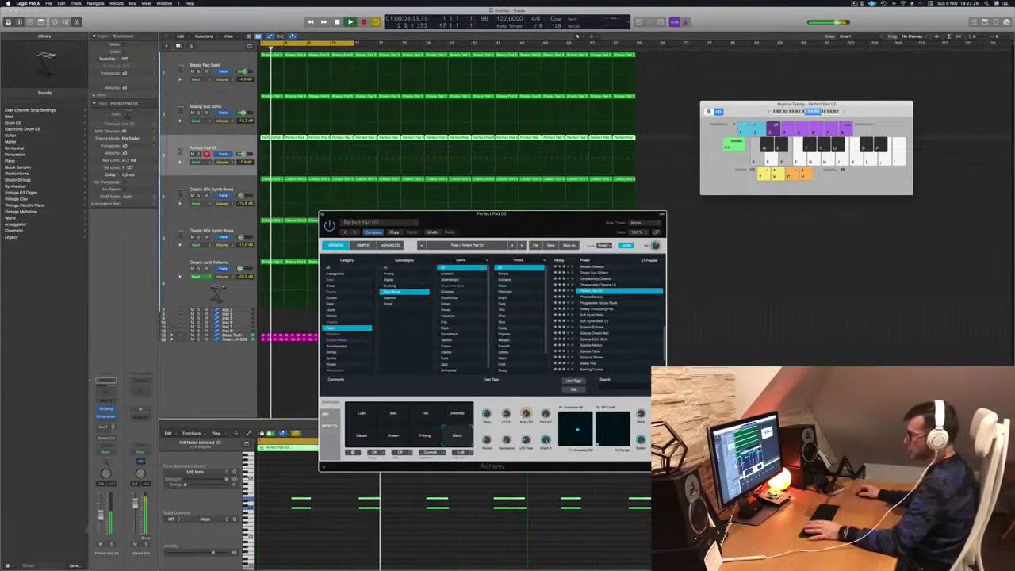
{"action": "left_click_drag", "start_coordinate": [100, 516], "coordinate": [101, 519]}
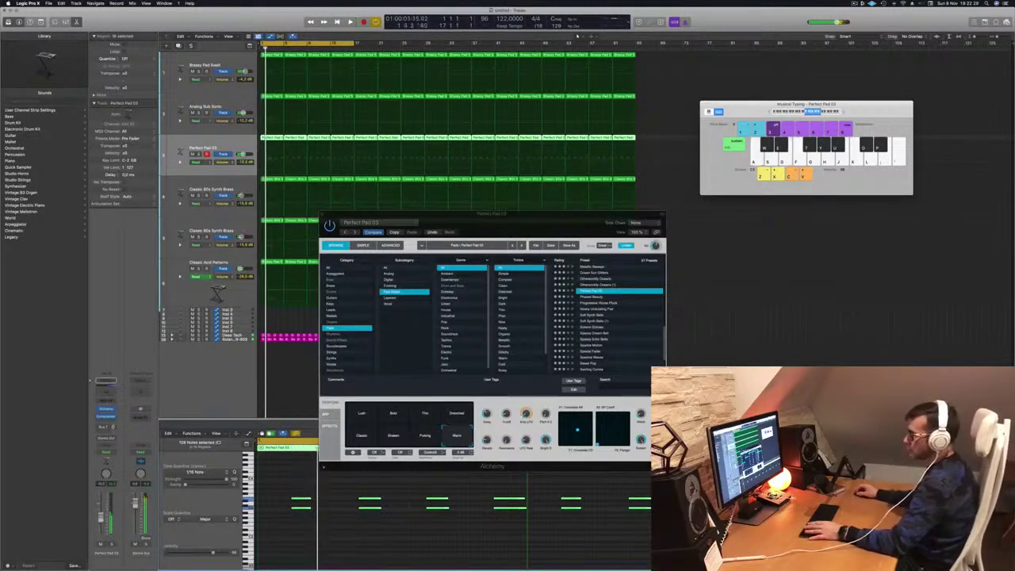
{"action": "key", "text": "Return"}
Step: Add a Channel EQ to Perfect Pad 03 with a low cut at 268 Hz and a high cut at 386 Hz, and close the plug-in windows
{"action": "left_click", "coordinate": [105, 382]}
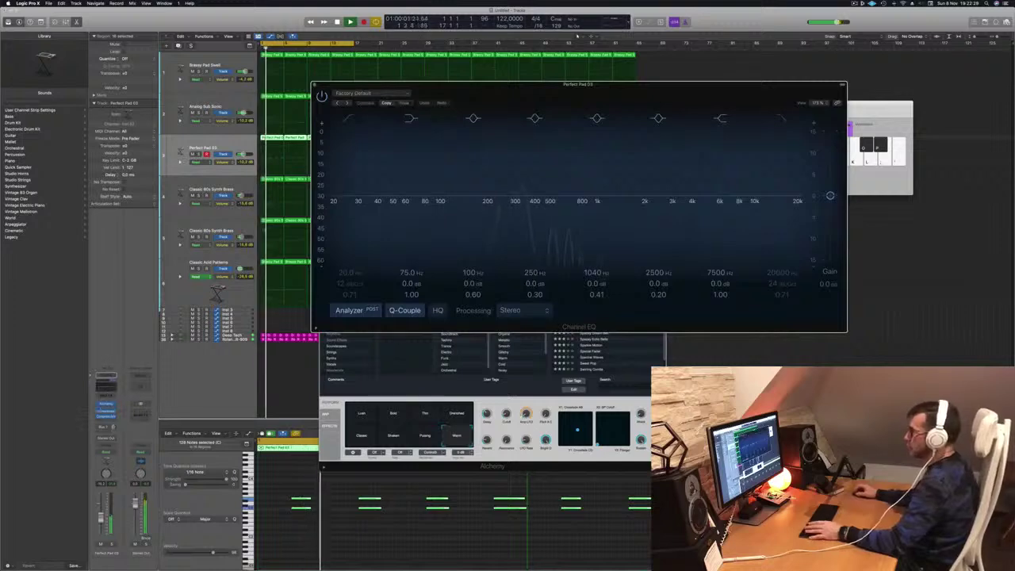
{"action": "left_click_drag", "start_coordinate": [353, 205], "coordinate": [509, 208]}
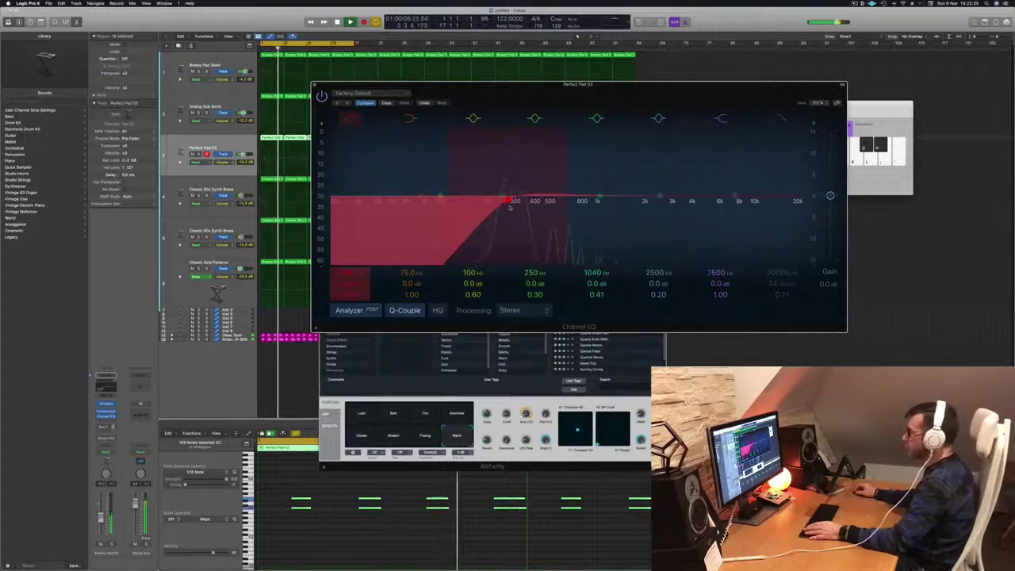
{"action": "left_click", "coordinate": [779, 122]}
{"action": "left_click_drag", "start_coordinate": [801, 208], "coordinate": [533, 205]}
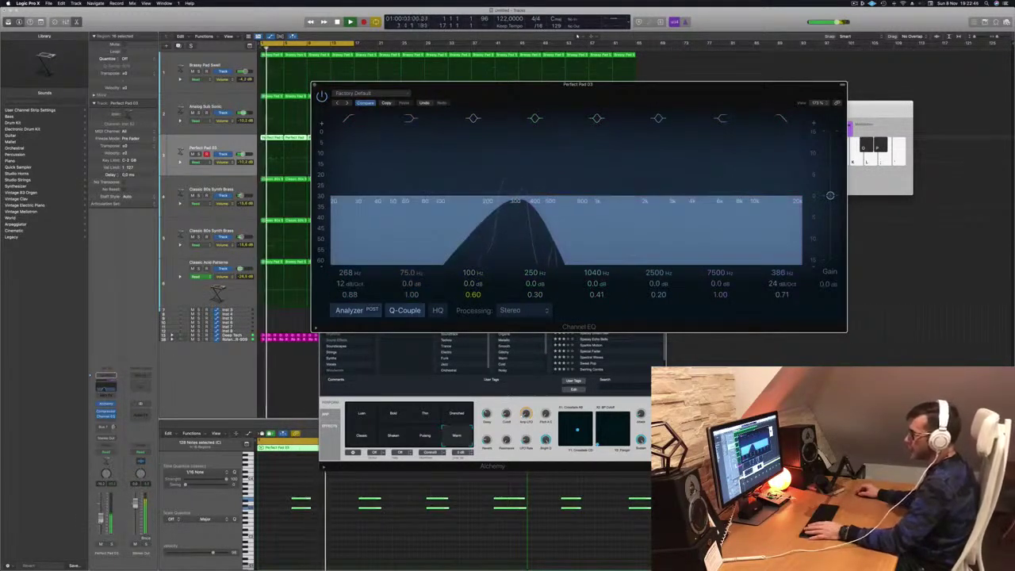
{"action": "left_click", "coordinate": [314, 84]}
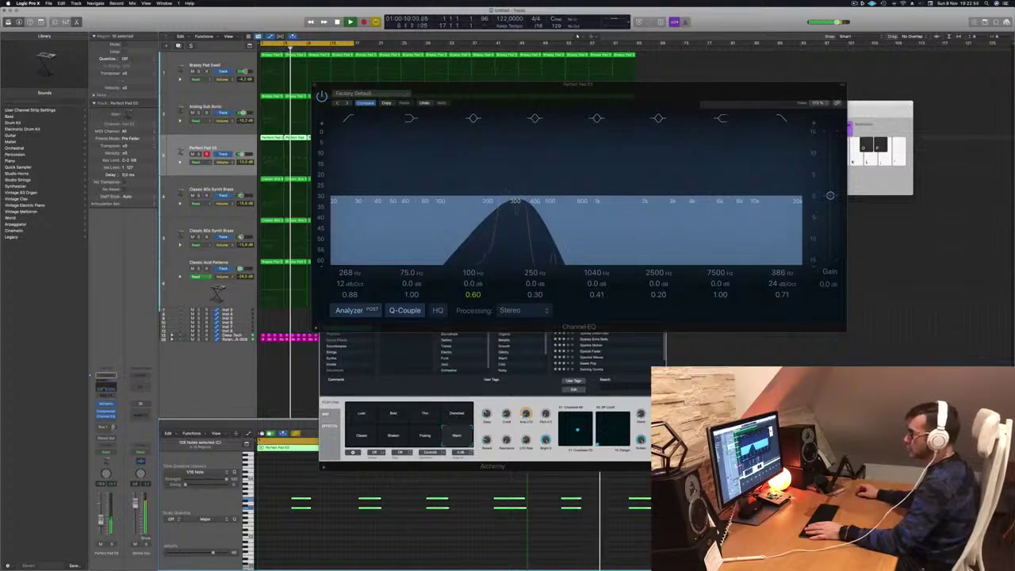
{"action": "key", "text": "super+w"}
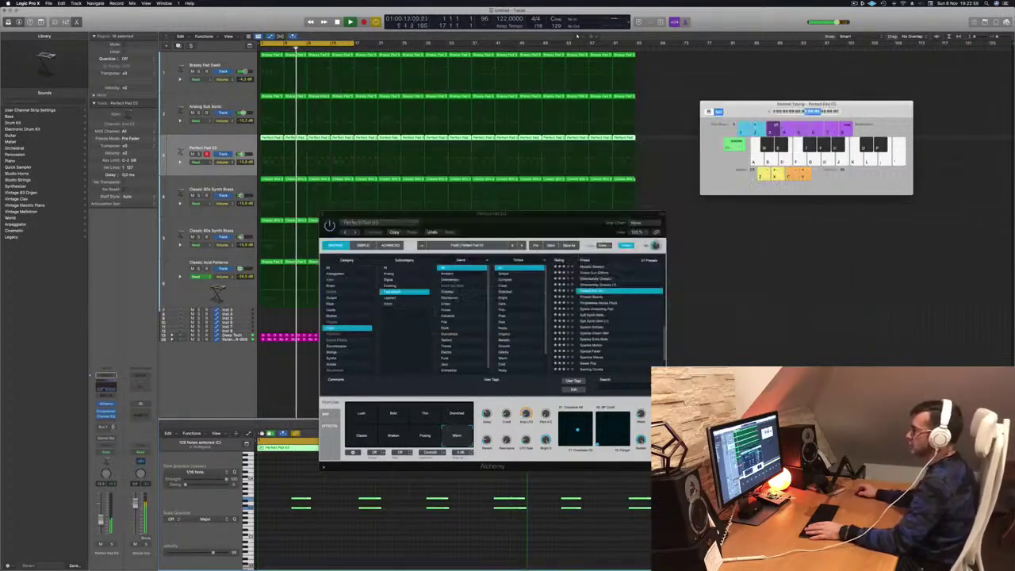
{"action": "key", "text": "super+w"}
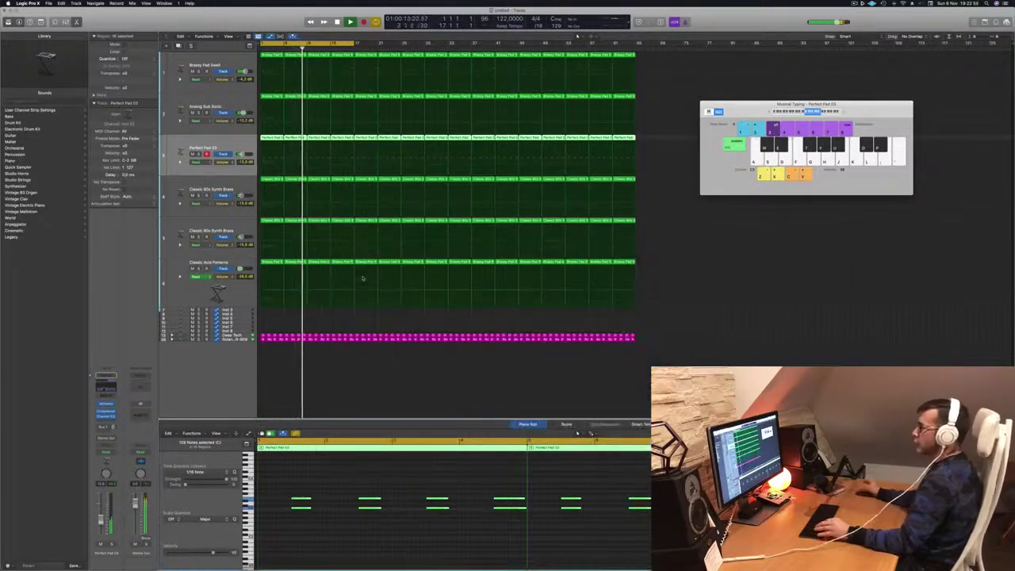